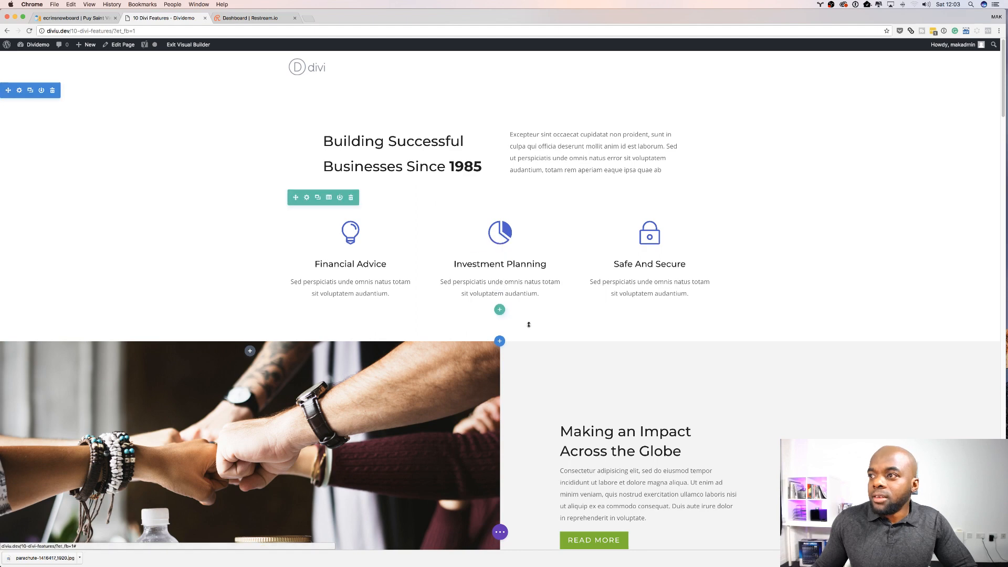
Step: Add a new fullwidth section below the top section and insert a Fullwidth Header module into it
{"action": "left_click", "coordinate": [501, 342]}
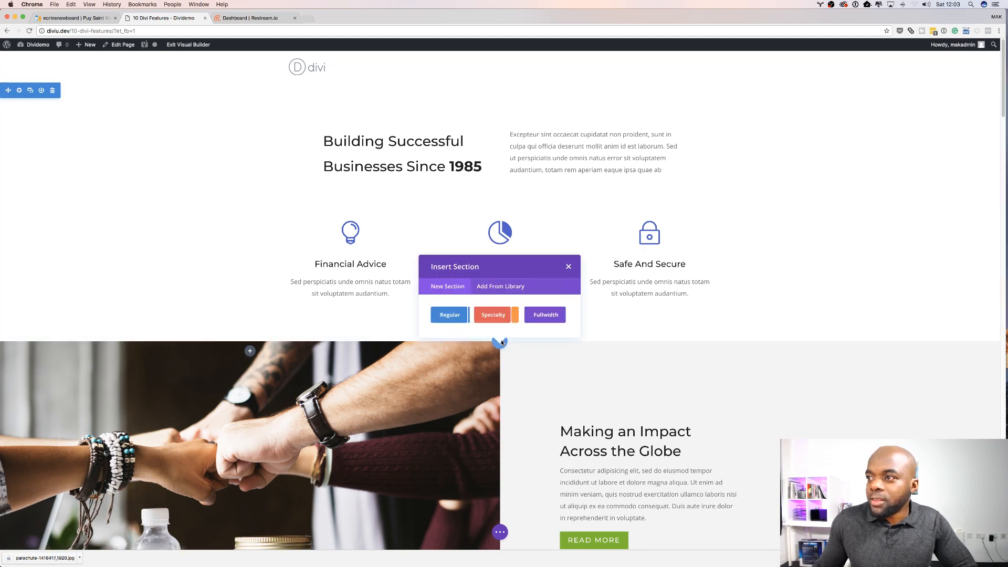
{"action": "left_click", "coordinate": [550, 316]}
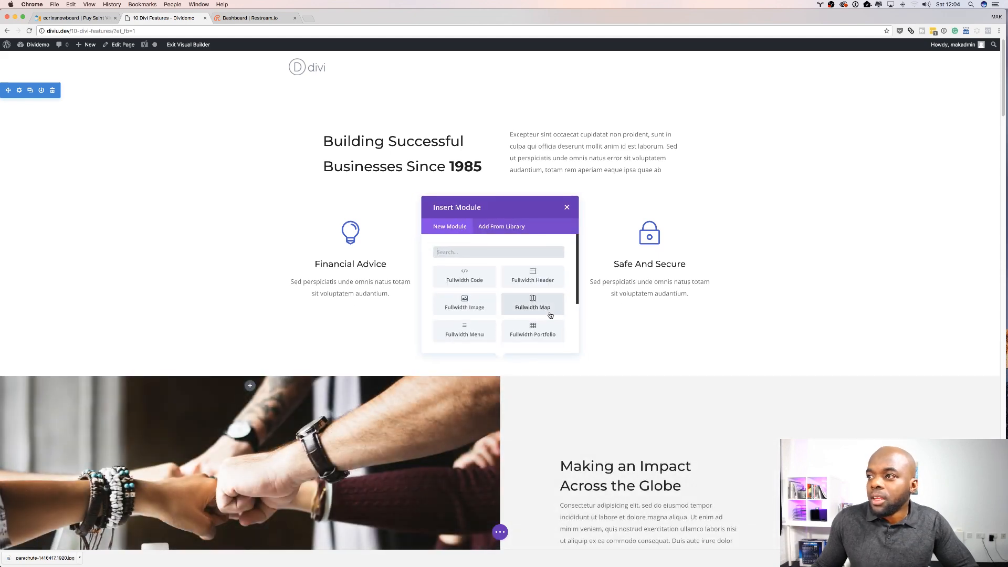
{"action": "scroll", "coordinate": [511, 319], "scroll_direction": "down", "scroll_amount": 3}
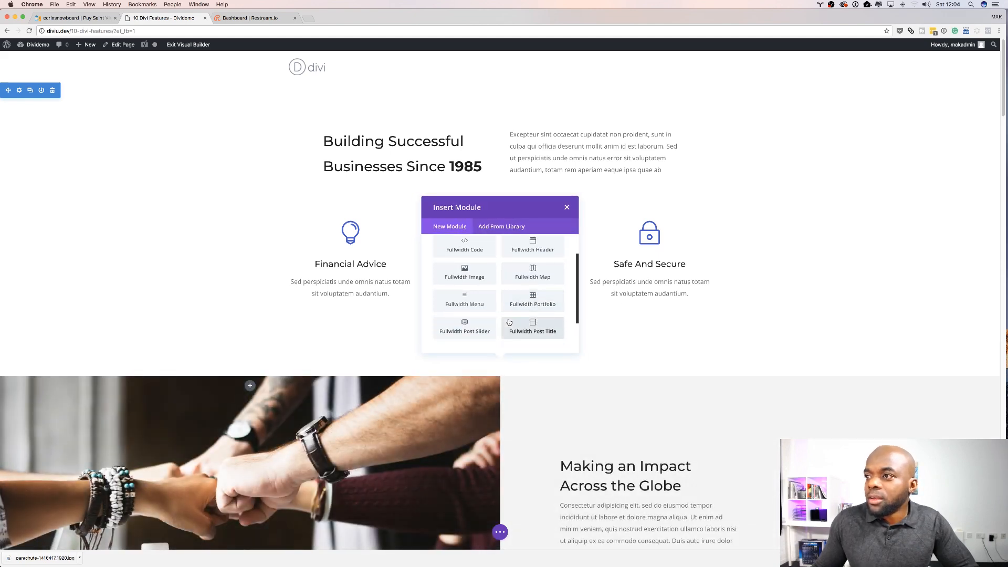
{"action": "scroll", "coordinate": [509, 322], "scroll_direction": "down", "scroll_amount": 1}
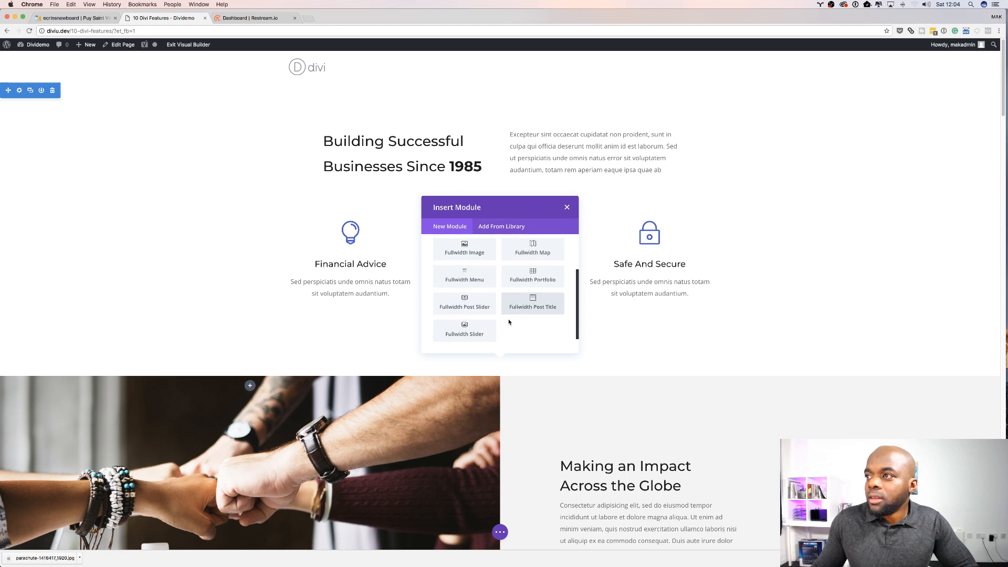
{"action": "scroll", "coordinate": [509, 322], "scroll_direction": "up", "scroll_amount": 4}
{"action": "left_click", "coordinate": [532, 277]}
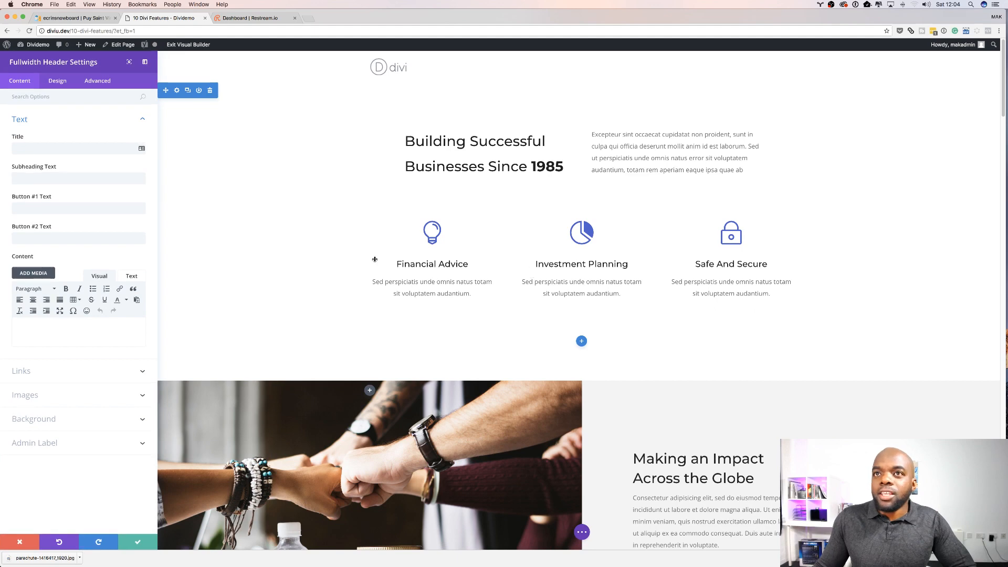
Step: Open lorem2.com in a new tab and copy the words 'Lorem ipsum dolor sit' from its first paragraph
{"action": "left_click", "coordinate": [114, 149]}
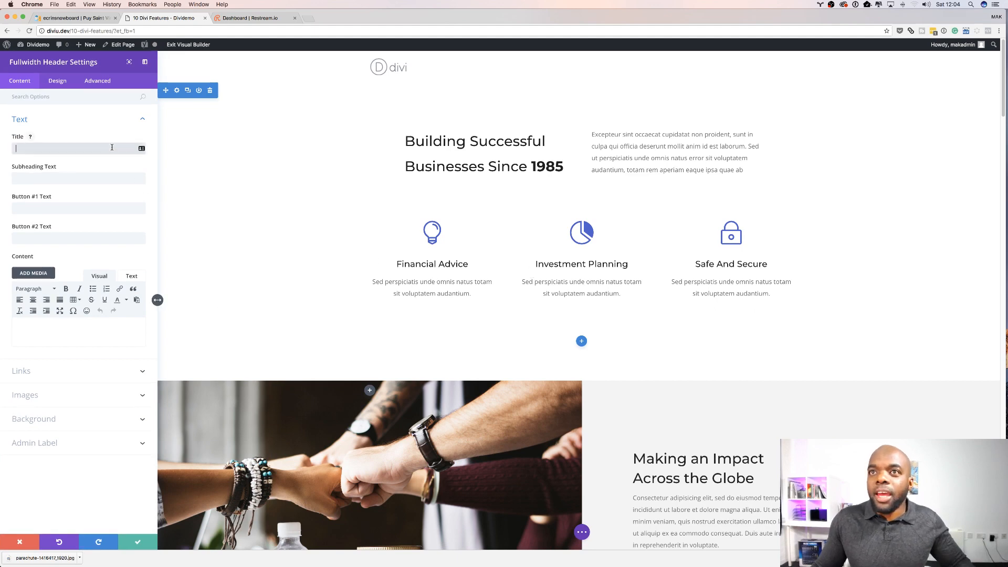
{"action": "left_click", "coordinate": [307, 18]}
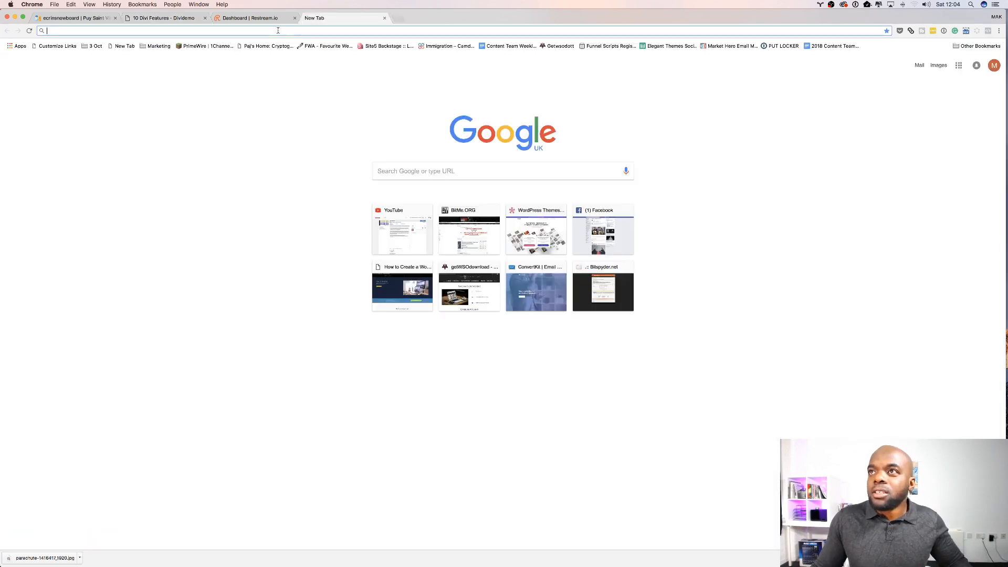
{"action": "type", "text": "lore"}
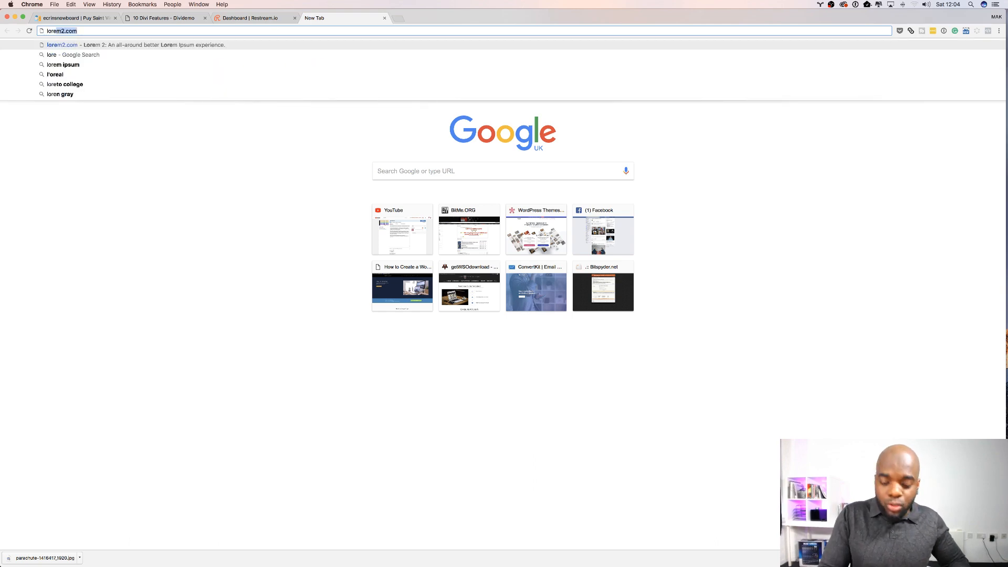
{"action": "key", "text": "Return"}
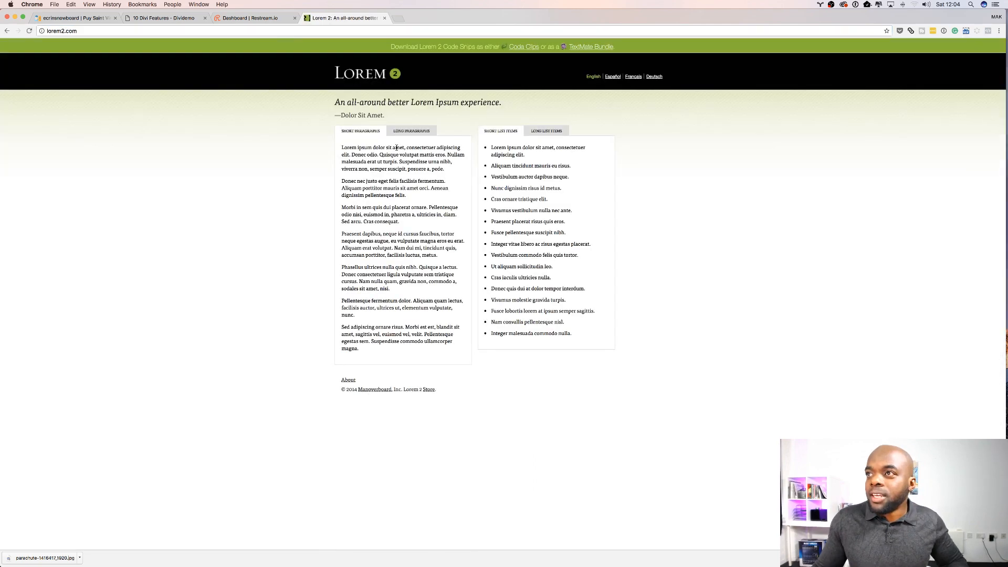
{"action": "left_click_drag", "start_coordinate": [392, 147], "coordinate": [343, 145]}
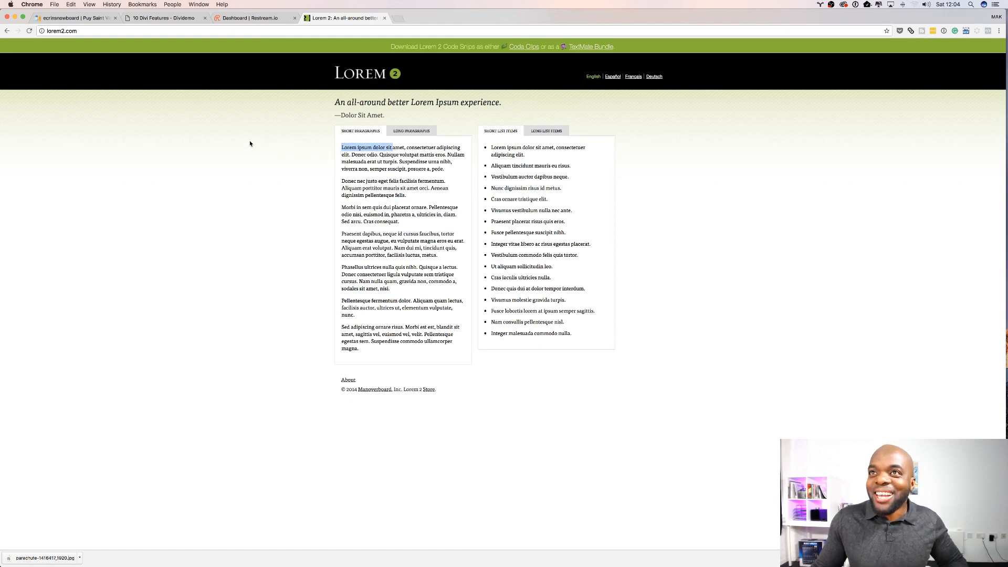
Step: Back in the page builder, paste 'Lorem ipsum dolor sit' as the Fullwidth Header's title
{"action": "left_click", "coordinate": [164, 19]}
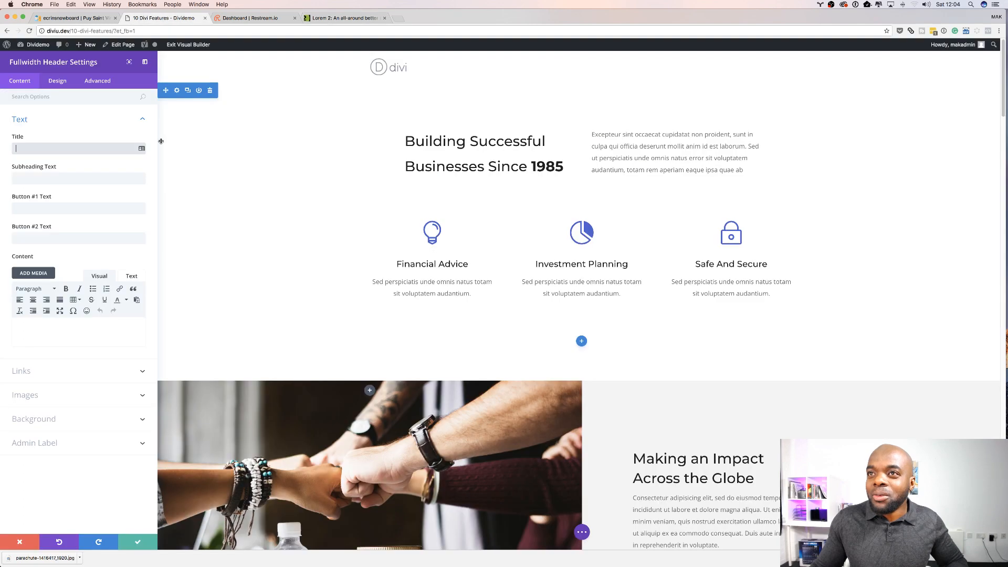
{"action": "left_click", "coordinate": [74, 147]}
{"action": "left_click", "coordinate": [93, 178]}
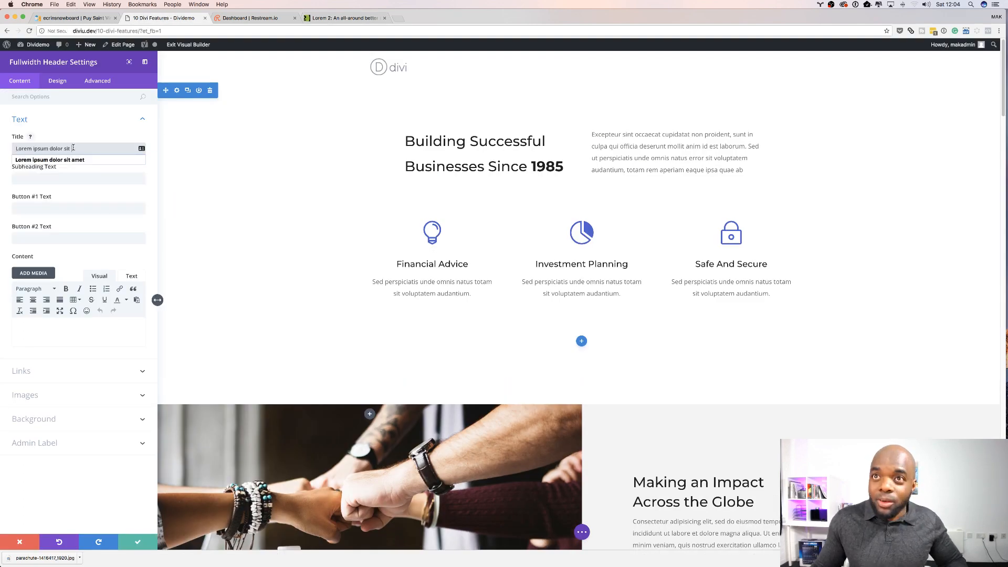
{"action": "left_click", "coordinate": [93, 178]}
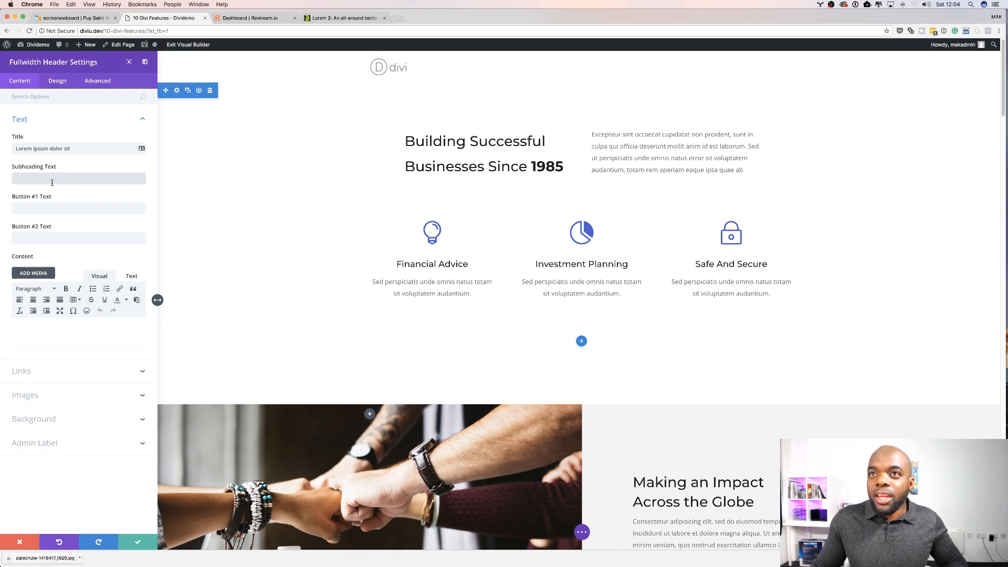
Step: Copy the sentences from 'Quisque volutpat mattis eros' to 'posuere a, pede' on lorem2.com and return to the builder
{"action": "left_click", "coordinate": [314, 20]}
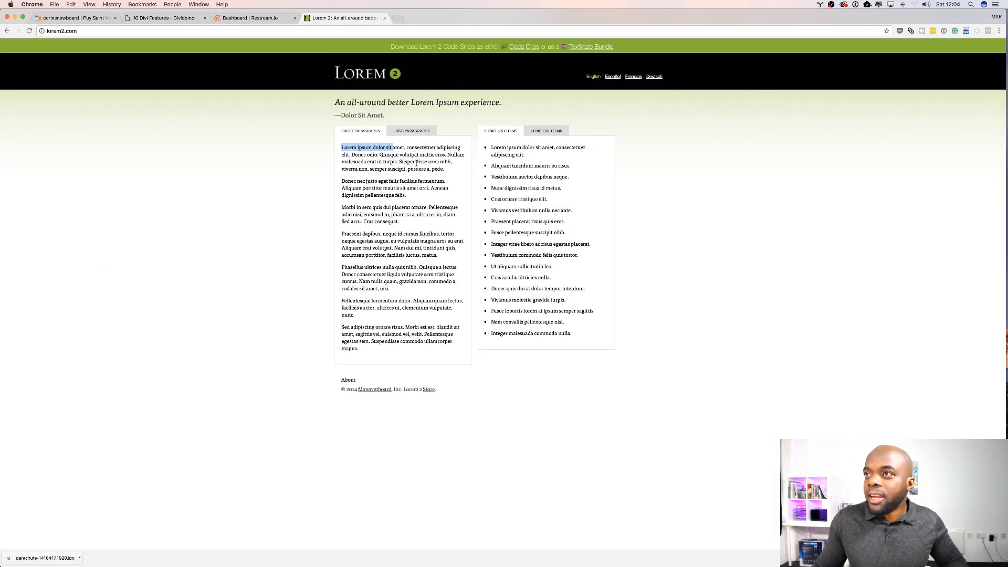
{"action": "left_click_drag", "start_coordinate": [380, 154], "coordinate": [446, 171]}
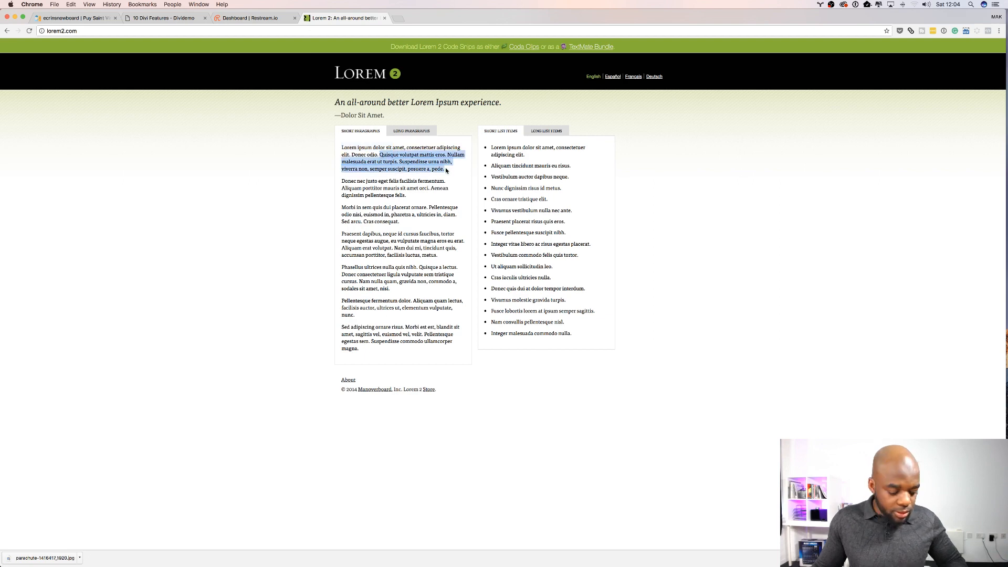
{"action": "left_click", "coordinate": [177, 19]}
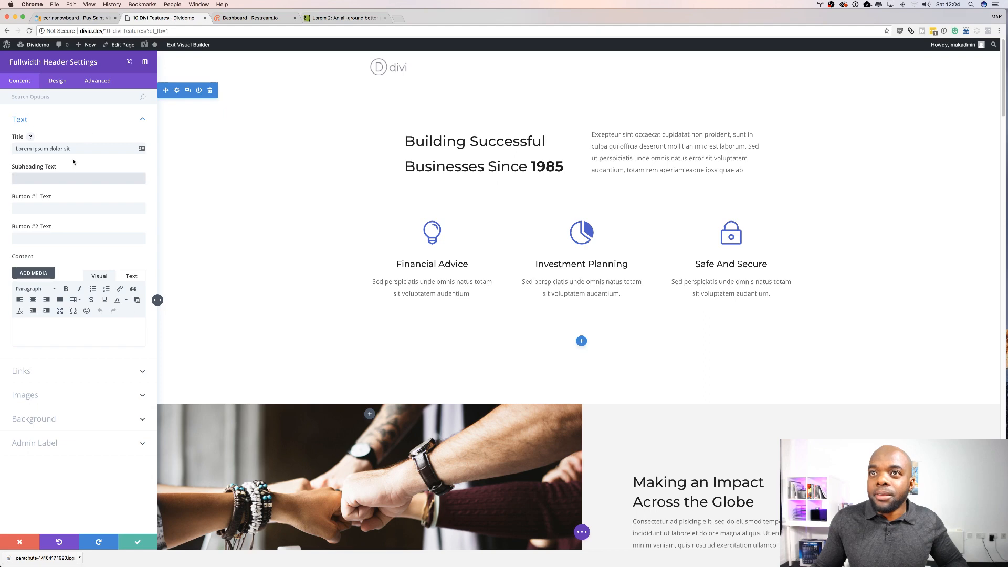
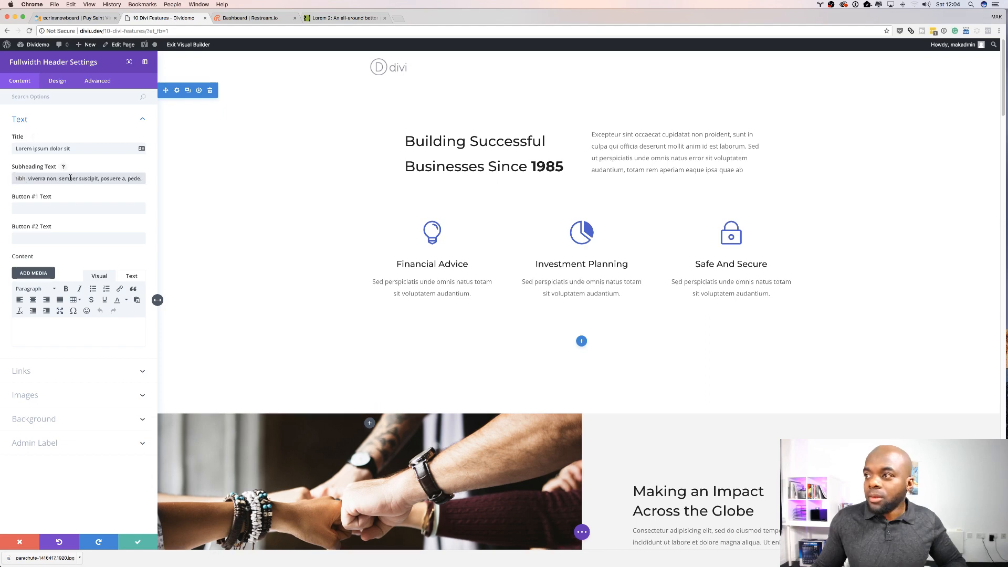
Step: Set the Fullwidth Header's button texts to TEST and START
{"action": "left_click", "coordinate": [53, 209]}
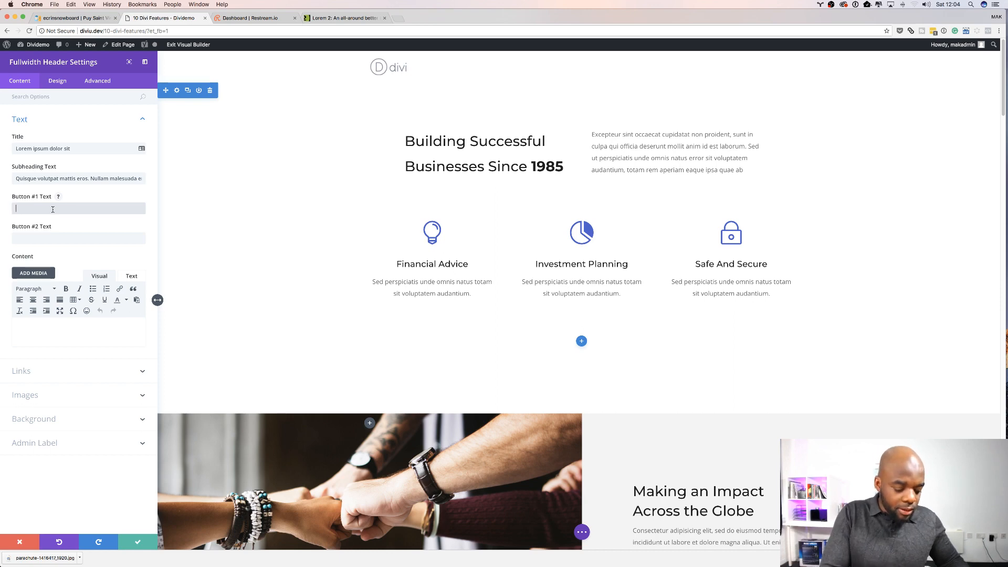
{"action": "type", "text": "TEST"}
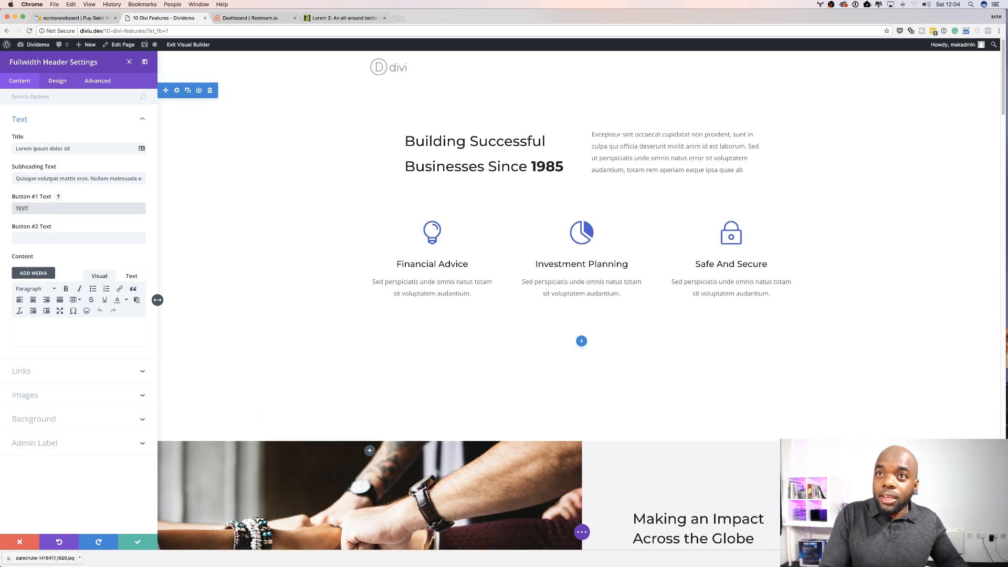
{"action": "left_click", "coordinate": [69, 239]}
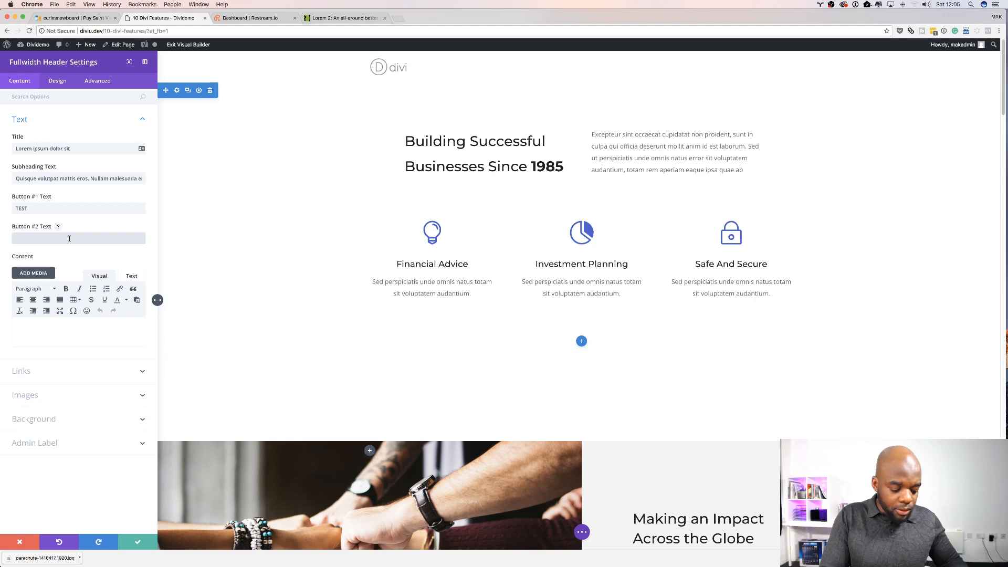
{"action": "type", "text": "TART"}
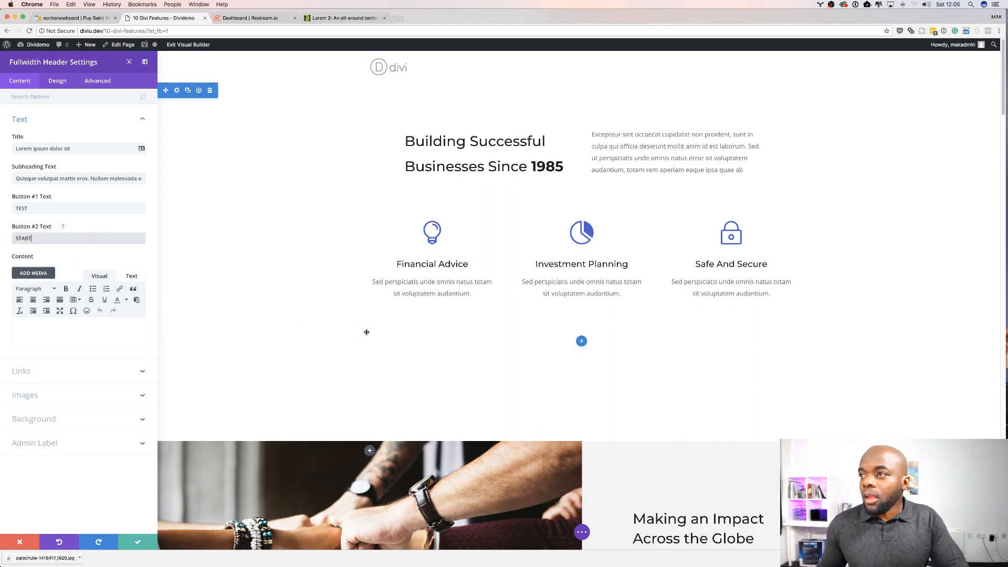
Step: Open the header's background colour picker, then save the Fullwidth Header settings
{"action": "scroll", "coordinate": [431, 339], "scroll_direction": "down", "scroll_amount": 3}
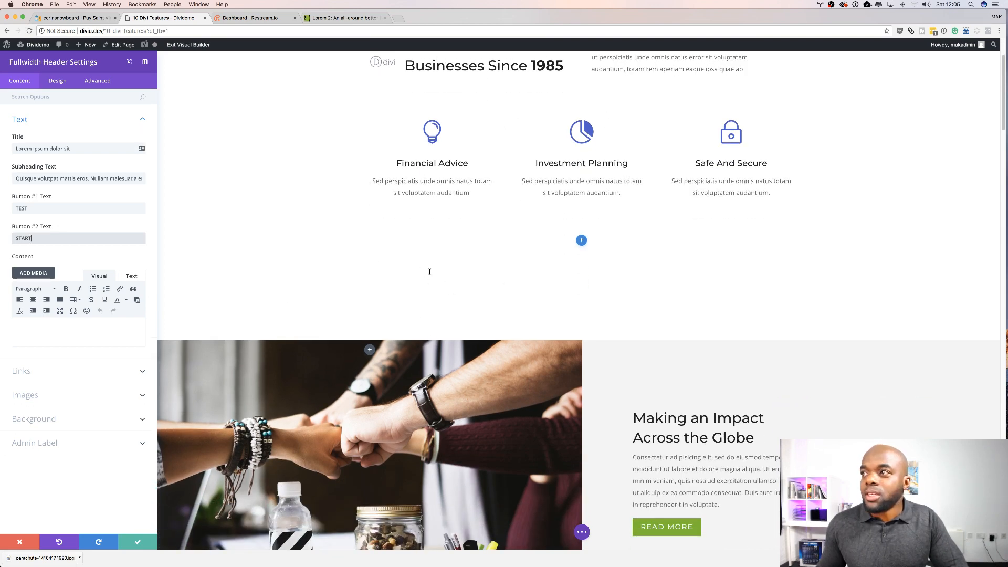
{"action": "scroll", "coordinate": [423, 259], "scroll_direction": "up", "scroll_amount": 2}
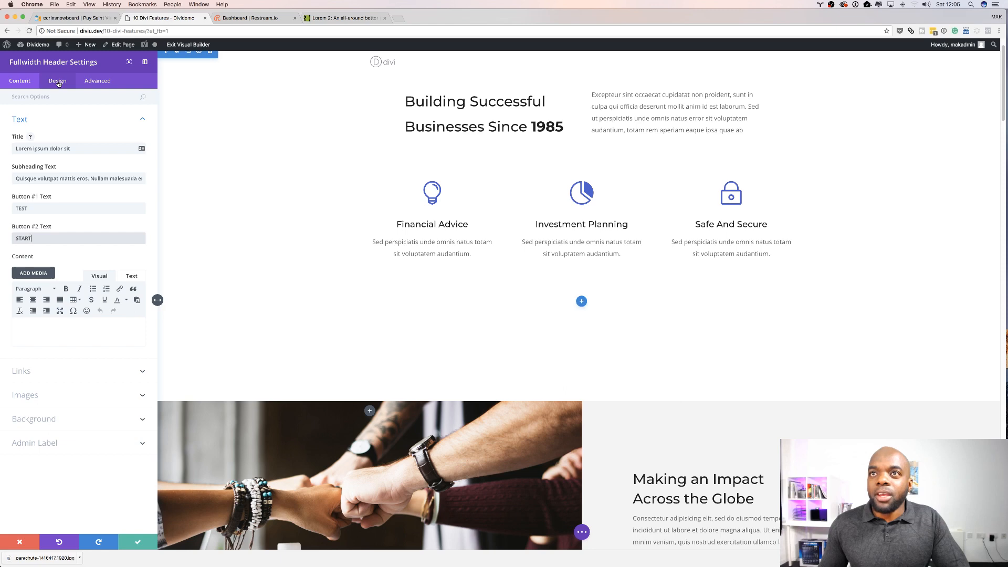
{"action": "left_click", "coordinate": [48, 421]}
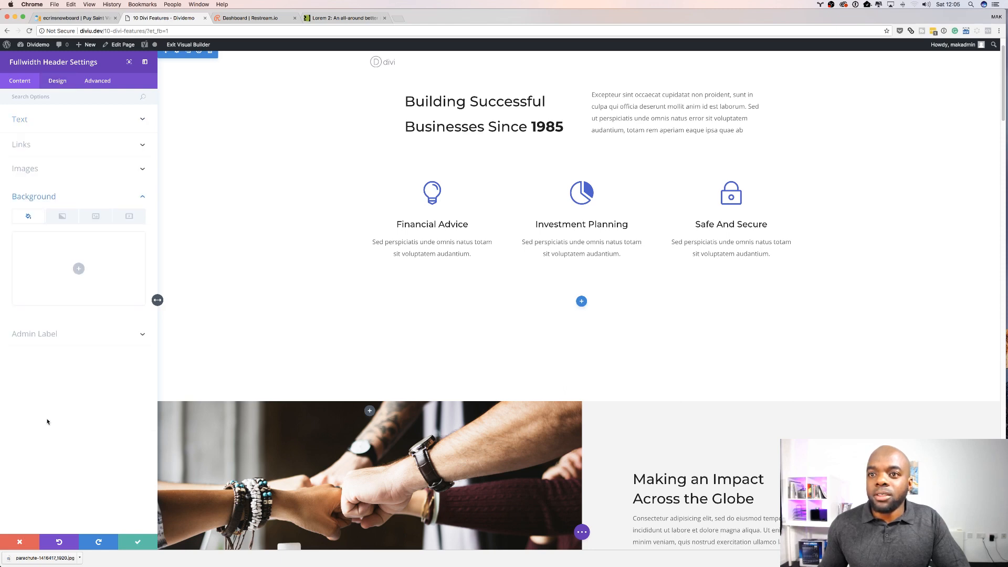
{"action": "left_click", "coordinate": [79, 269]}
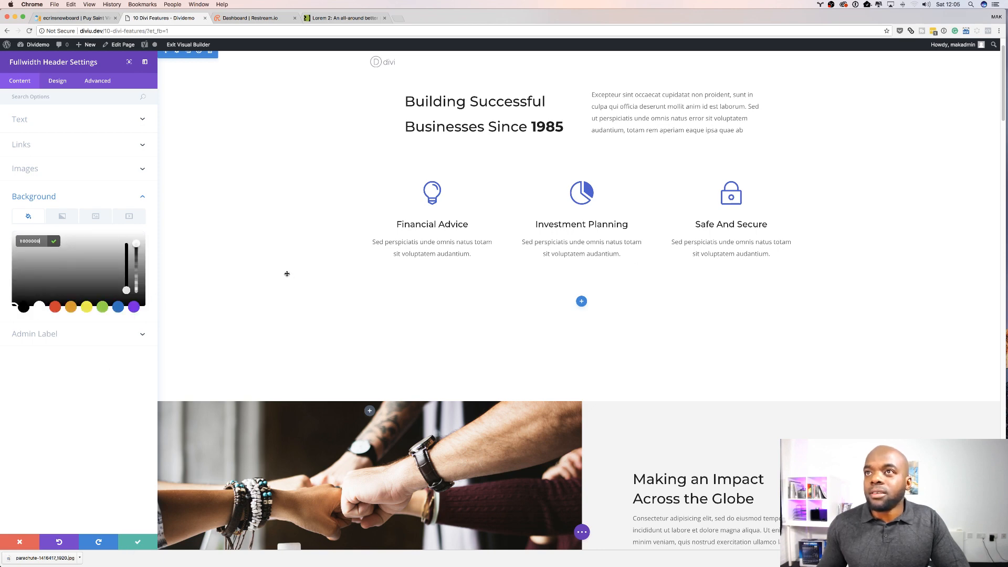
{"action": "scroll", "coordinate": [294, 286], "scroll_direction": "up", "scroll_amount": 2}
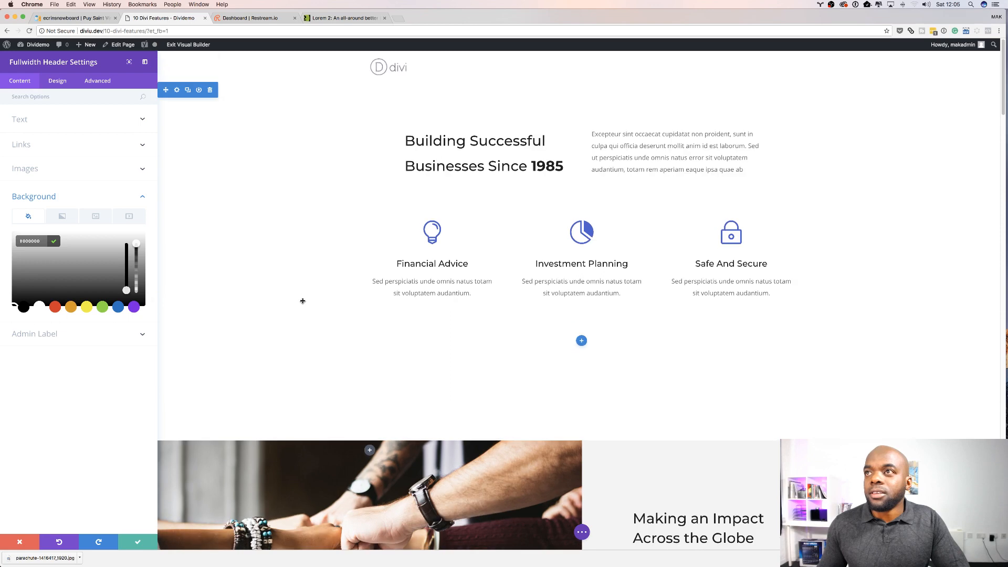
{"action": "left_click", "coordinate": [139, 541]}
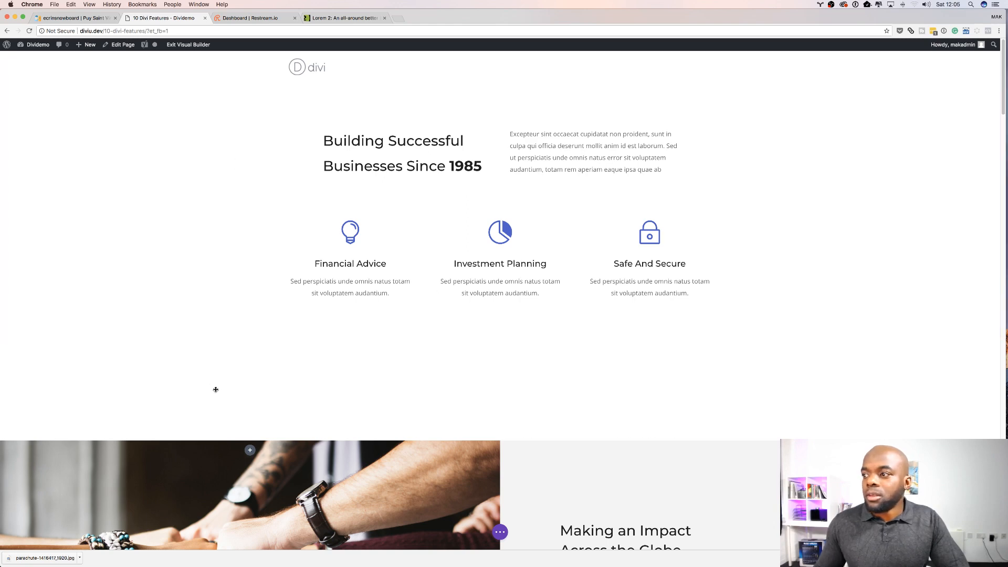
Step: Reload the builder page and restore the browser backup
{"action": "scroll", "coordinate": [313, 378], "scroll_direction": "down", "scroll_amount": 10}
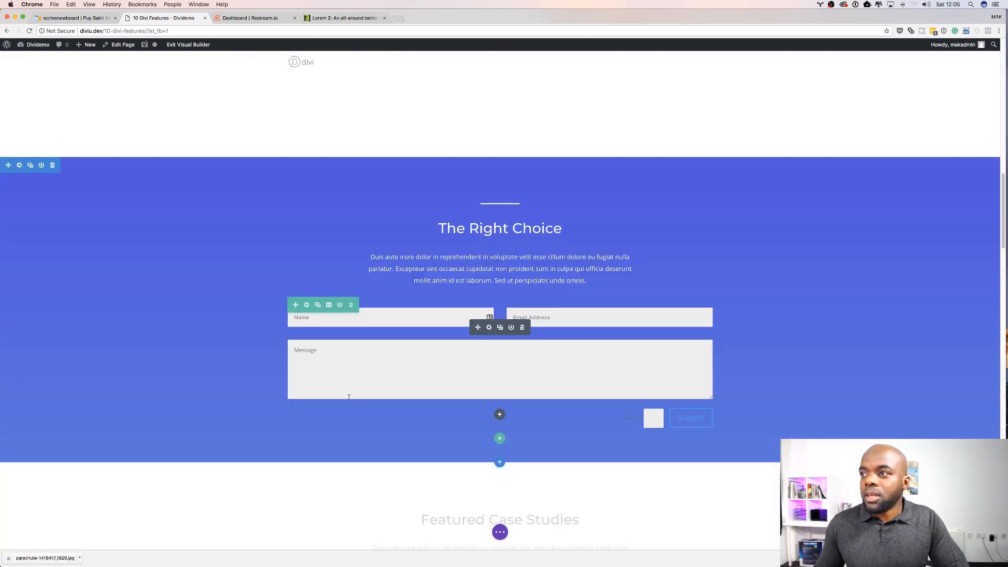
{"action": "scroll", "coordinate": [352, 394], "scroll_direction": "up", "scroll_amount": 6}
{"action": "scroll", "coordinate": [351, 394], "scroll_direction": "up", "scroll_amount": 5}
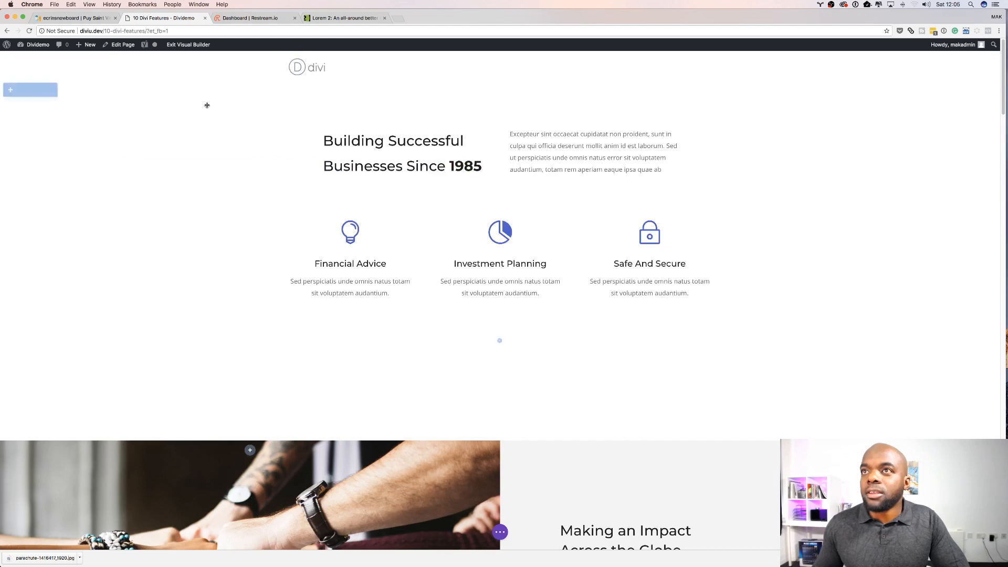
{"action": "left_click", "coordinate": [30, 31]}
{"action": "left_click", "coordinate": [557, 182]}
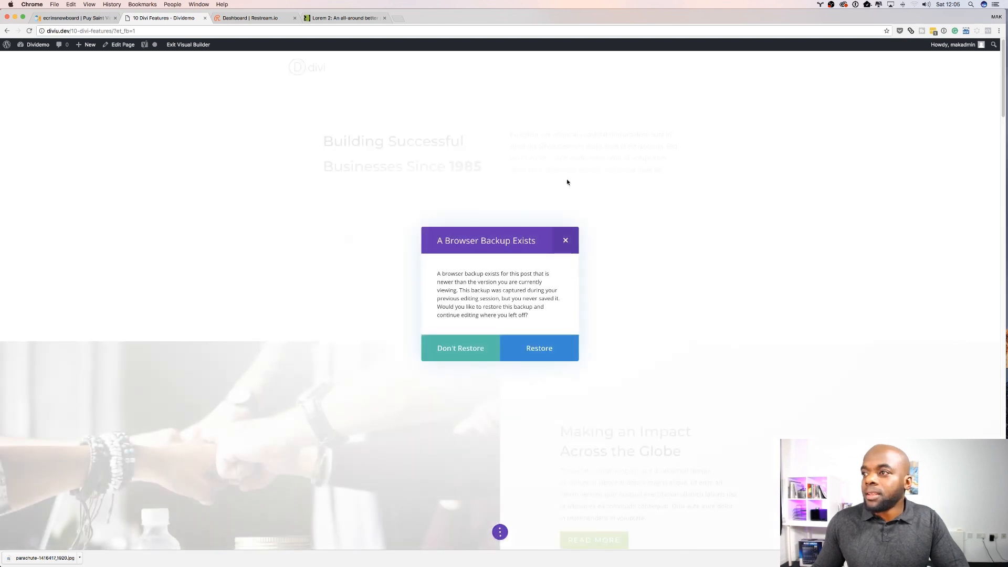
{"action": "left_click", "coordinate": [536, 351]}
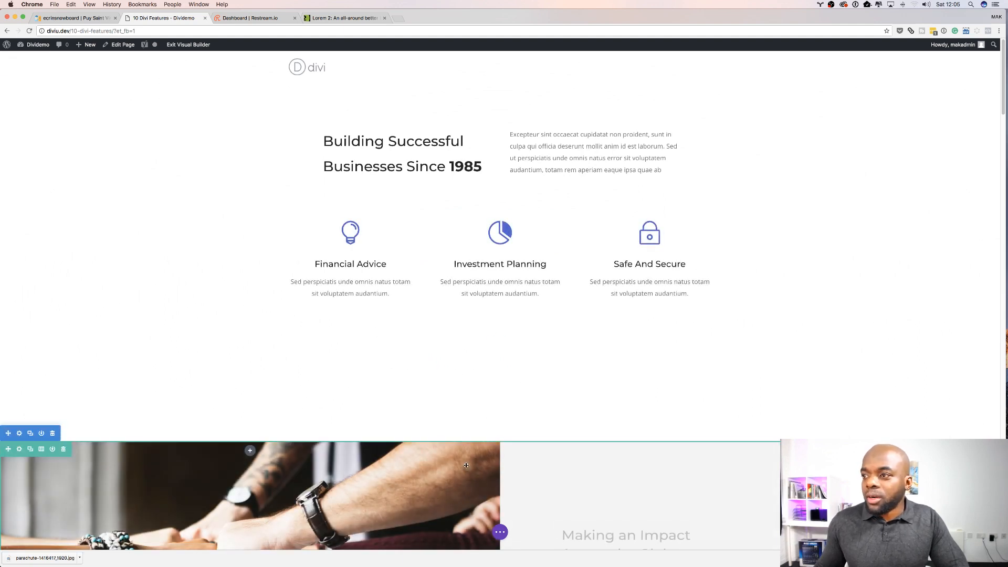
Step: Start a new page from the admin bar, choosing to save and exit the current builder
{"action": "scroll", "coordinate": [241, 344], "scroll_direction": "down", "scroll_amount": 4}
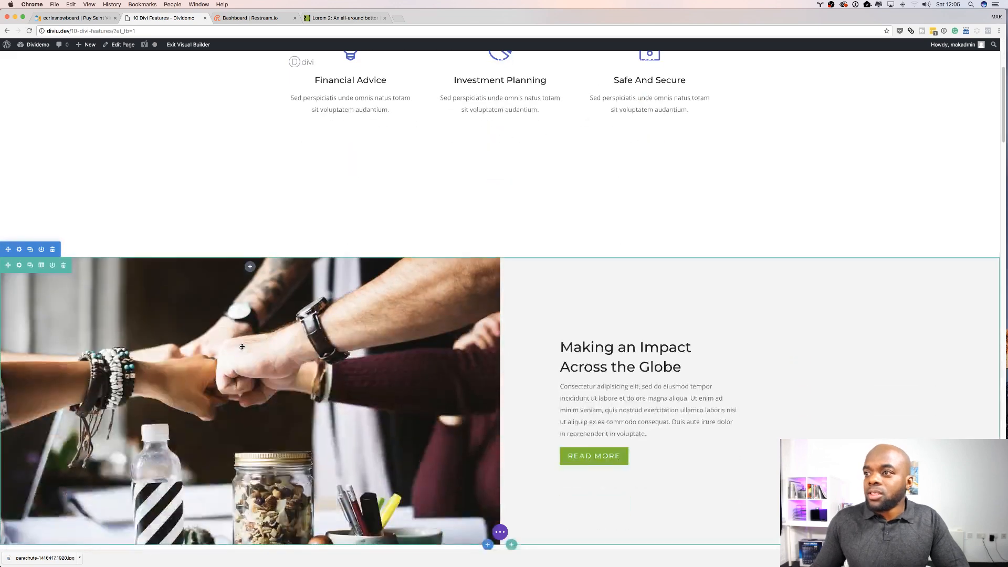
{"action": "scroll", "coordinate": [243, 346], "scroll_direction": "up", "scroll_amount": 2}
{"action": "scroll", "coordinate": [242, 346], "scroll_direction": "up", "scroll_amount": 2}
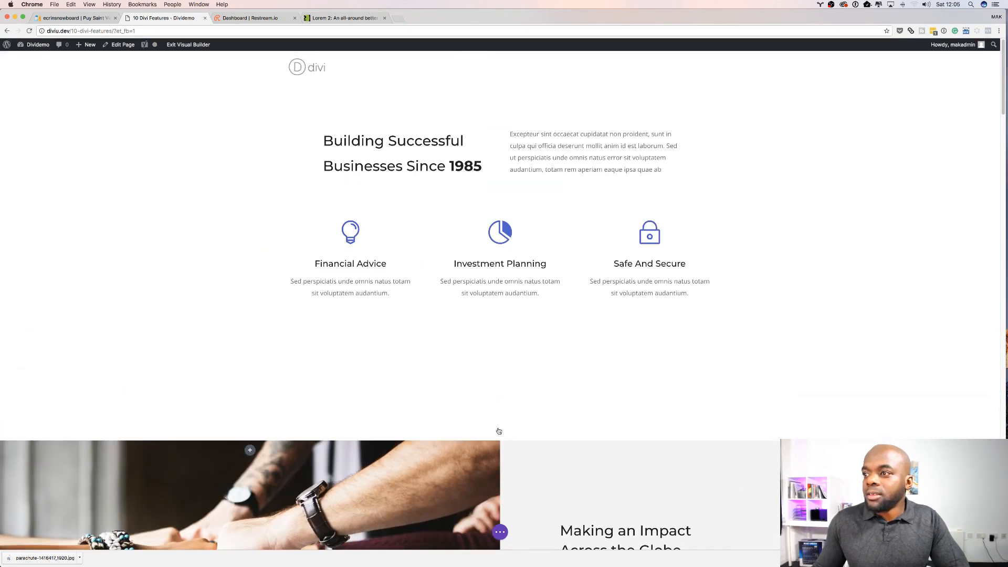
{"action": "mouse_move", "coordinate": [31, 44]}
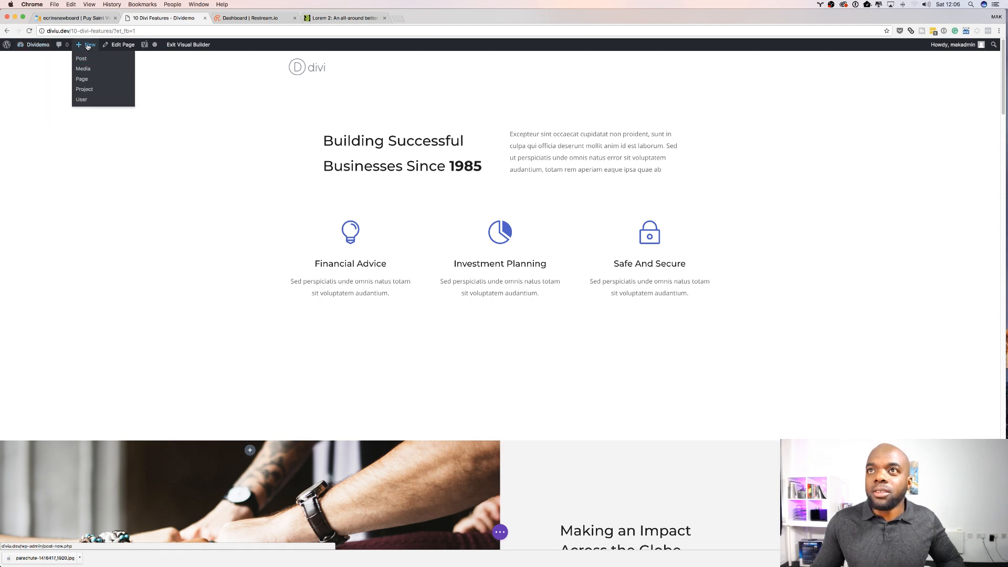
{"action": "left_click", "coordinate": [81, 59]}
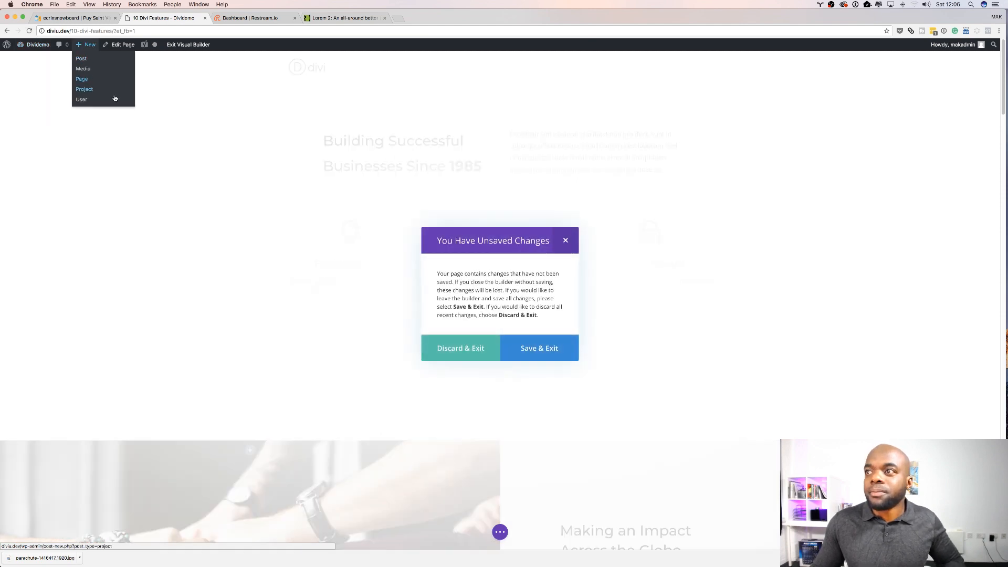
{"action": "left_click", "coordinate": [540, 355]}
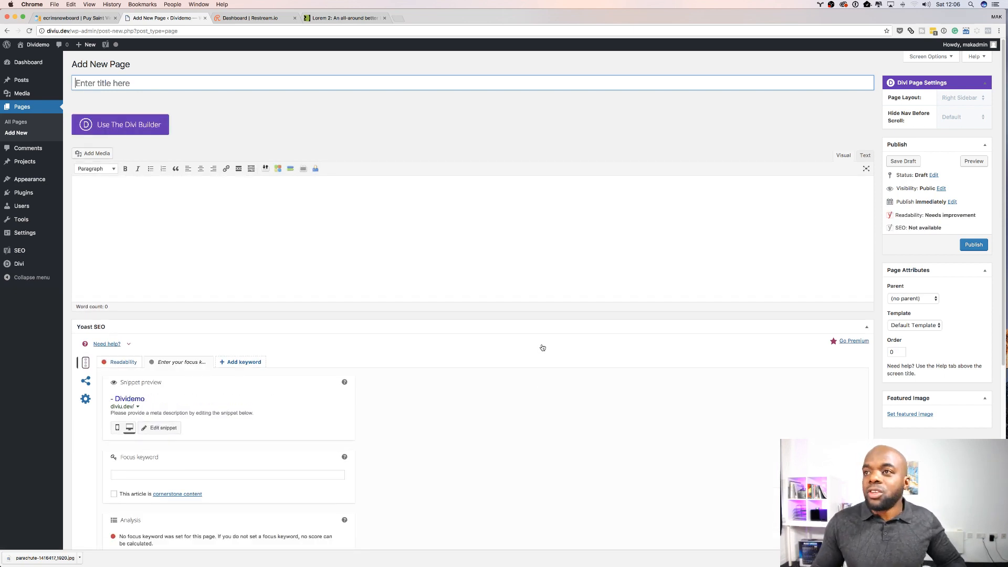
Step: Title the new page 'test two' and open it in the Divi visual builder
{"action": "type", "text": "test two"}
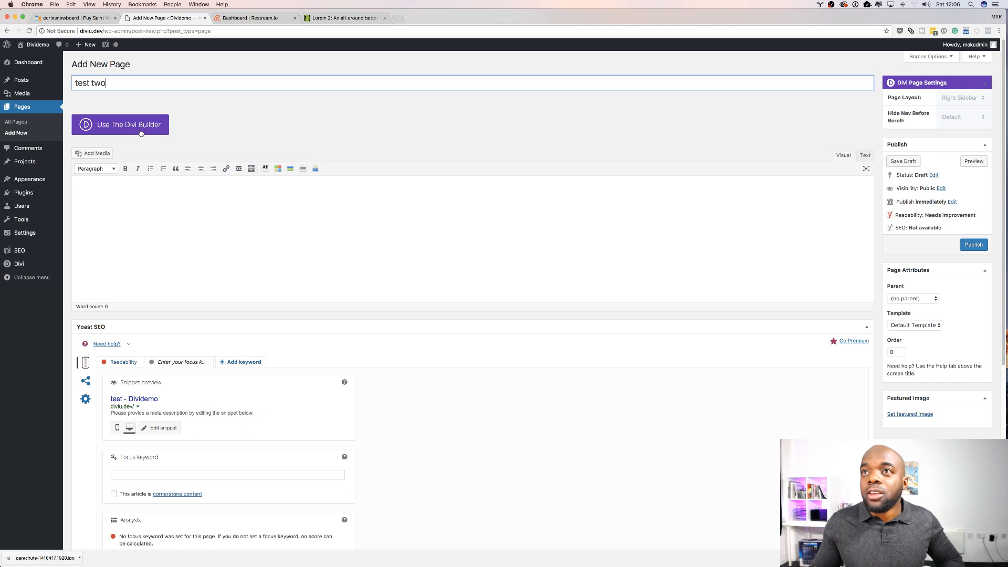
{"action": "left_click", "coordinate": [141, 133]}
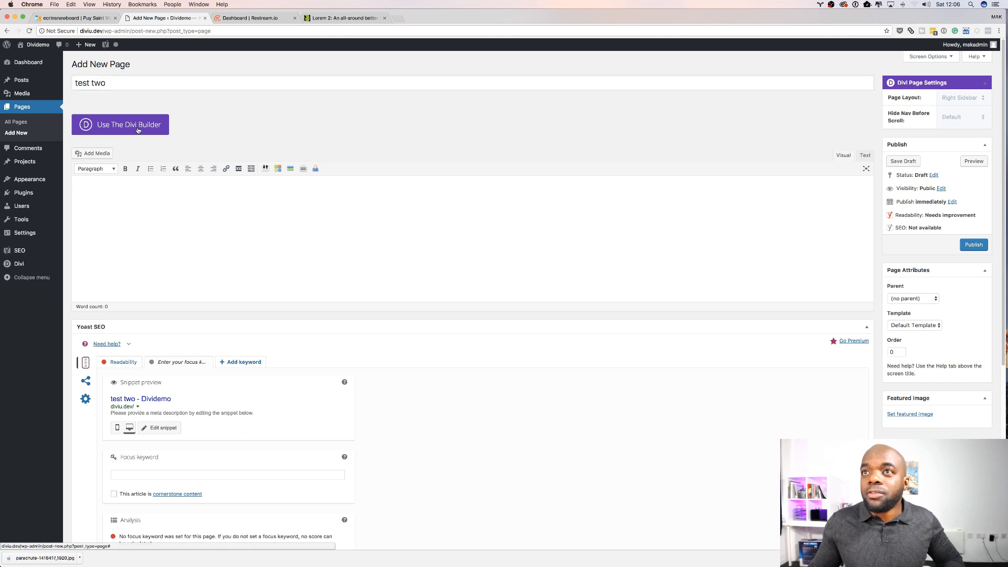
{"action": "left_click", "coordinate": [238, 126]}
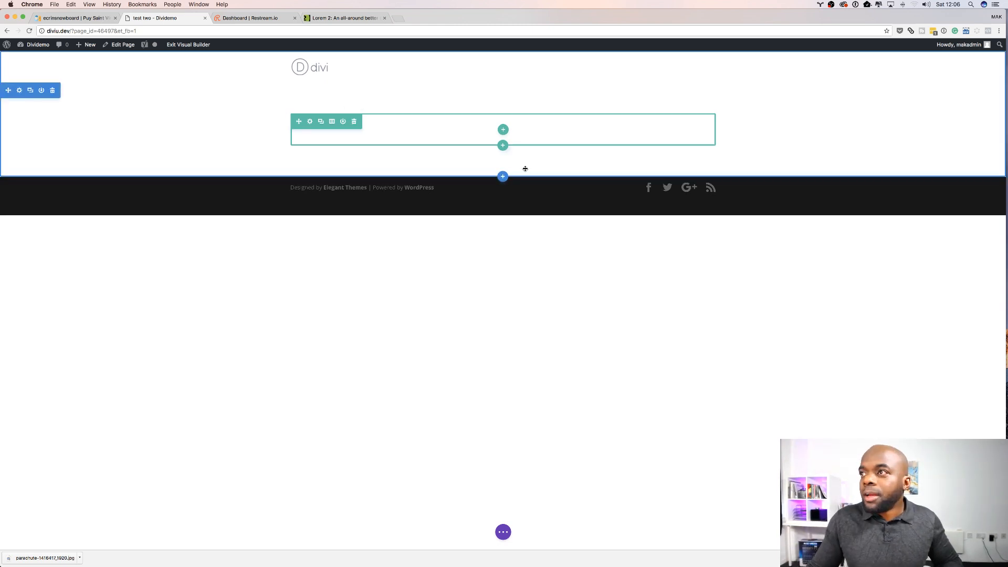
Step: Add a fullwidth section below the existing one and insert a Fullwidth Header module
{"action": "left_click", "coordinate": [502, 177]}
{"action": "left_click", "coordinate": [553, 153]}
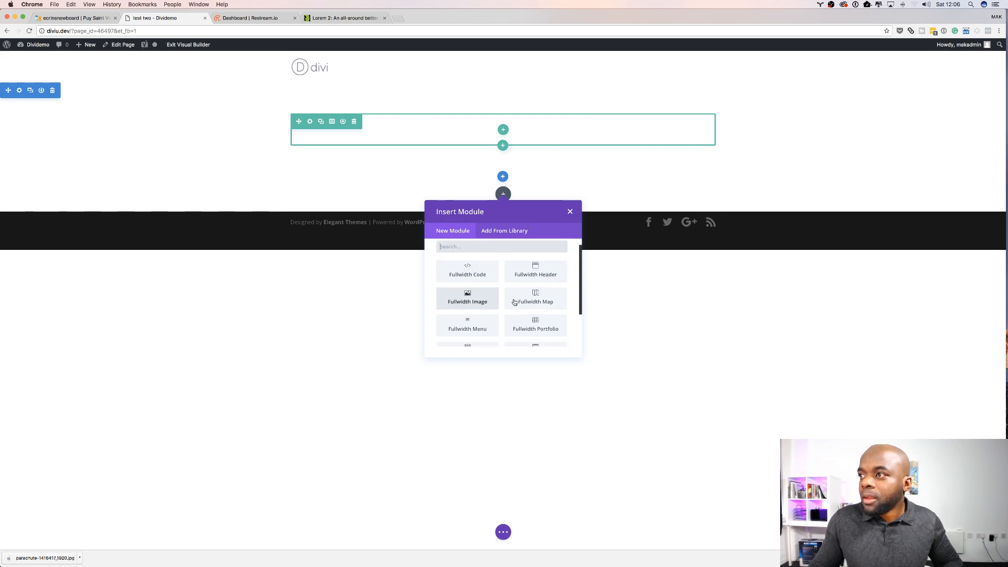
{"action": "left_click", "coordinate": [535, 281]}
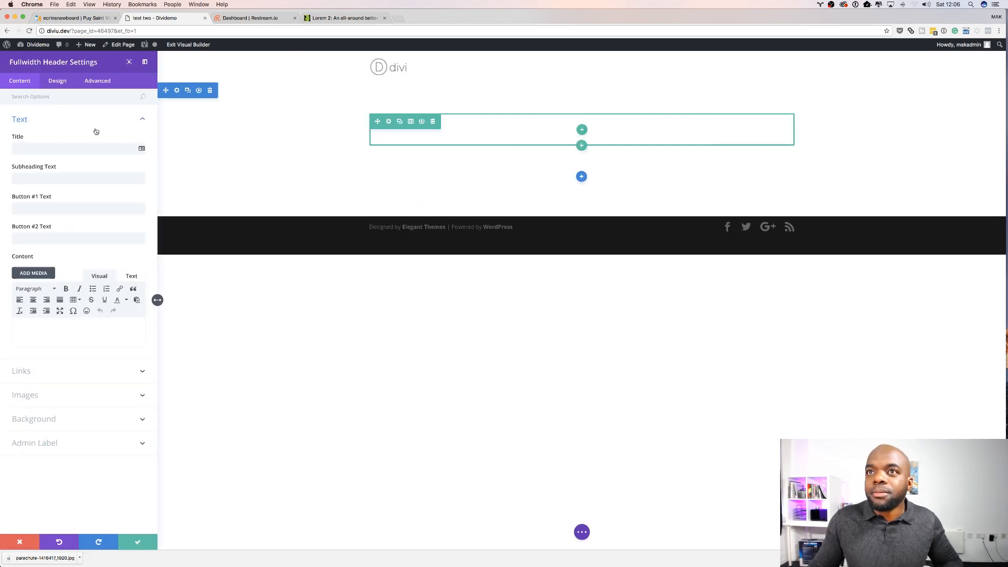
Step: Paste the copied sentences into the header's title and delete part of them
{"action": "left_click", "coordinate": [57, 150]}
{"action": "type", "text": "Quisque volutpat mattis eros. Nullam malesuada erat ut turpis. Suspendisse urna nibh, viverra non, semper suscipit, posuere a, pede."}
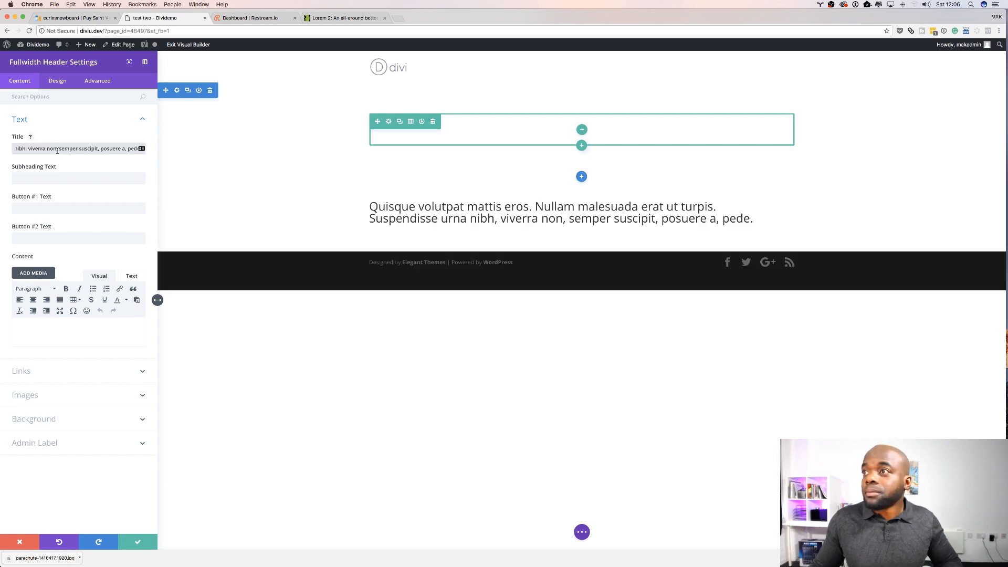
{"action": "left_click_drag", "start_coordinate": [30, 149], "coordinate": [163, 163]}
{"action": "key", "text": "BackSpace"}
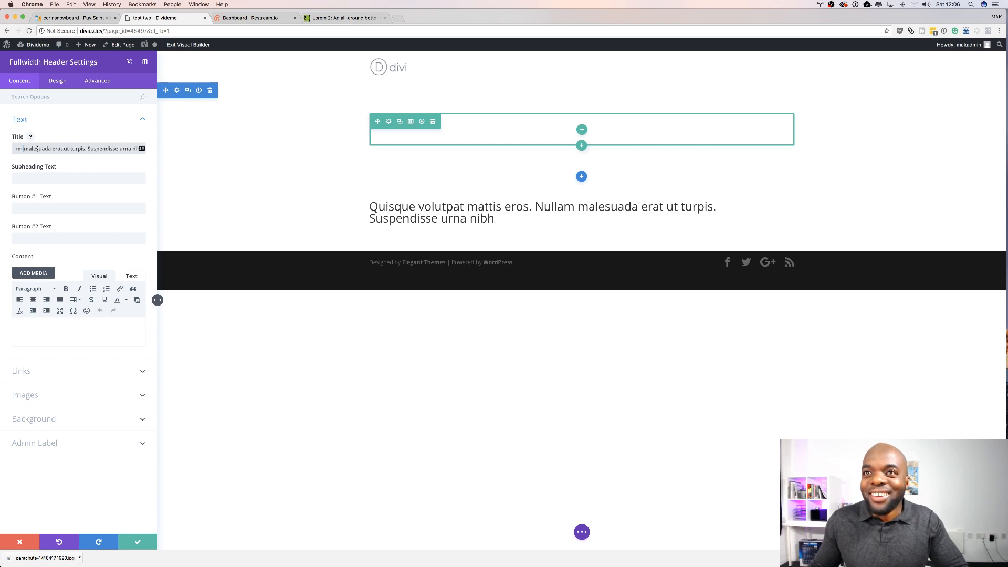
{"action": "key", "text": "super+a"}
Step: Paste the copied sentences as the header's subheading text
{"action": "left_click", "coordinate": [46, 176]}
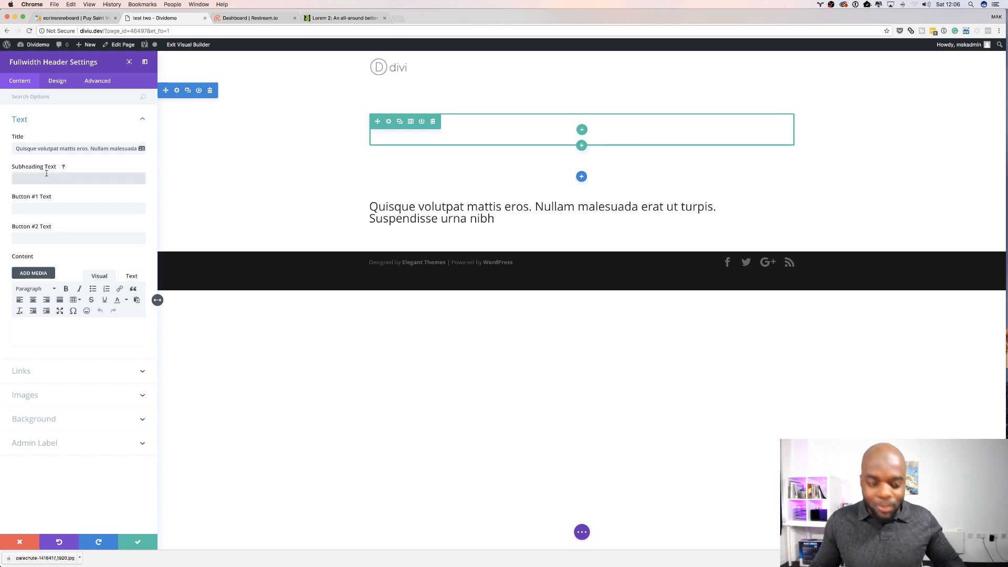
{"action": "type", "text": "Quisque volutpat mattis eros. Nullam malesuada erat ut turpis. Suspendisse urna nibh, viverra non, semper suscipit, posuere a, pede."}
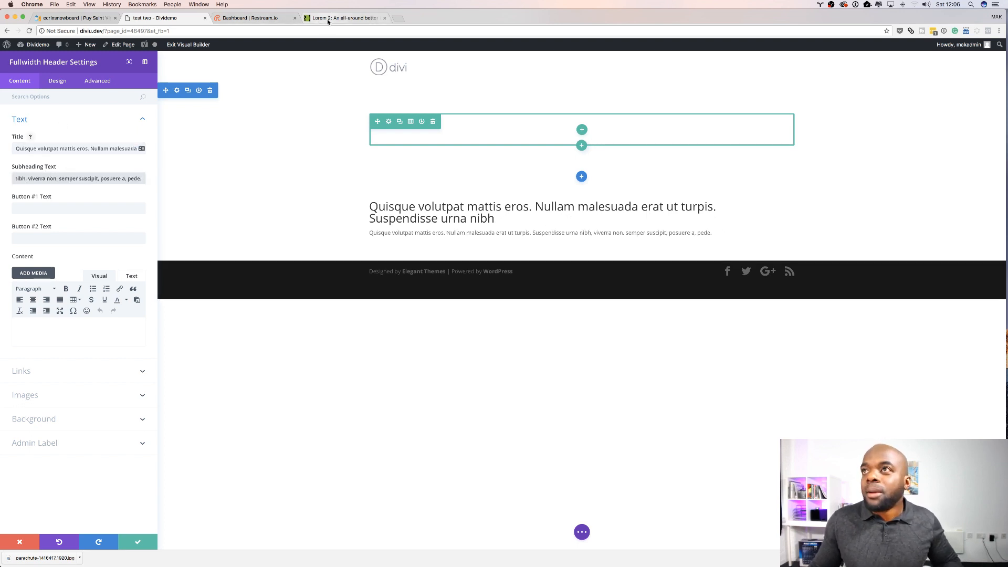
Step: On lorem2.com, copy 'Lorem ipsum dolor sit amet' from the first paragraph
{"action": "left_click", "coordinate": [328, 20]}
{"action": "left_click", "coordinate": [356, 147]}
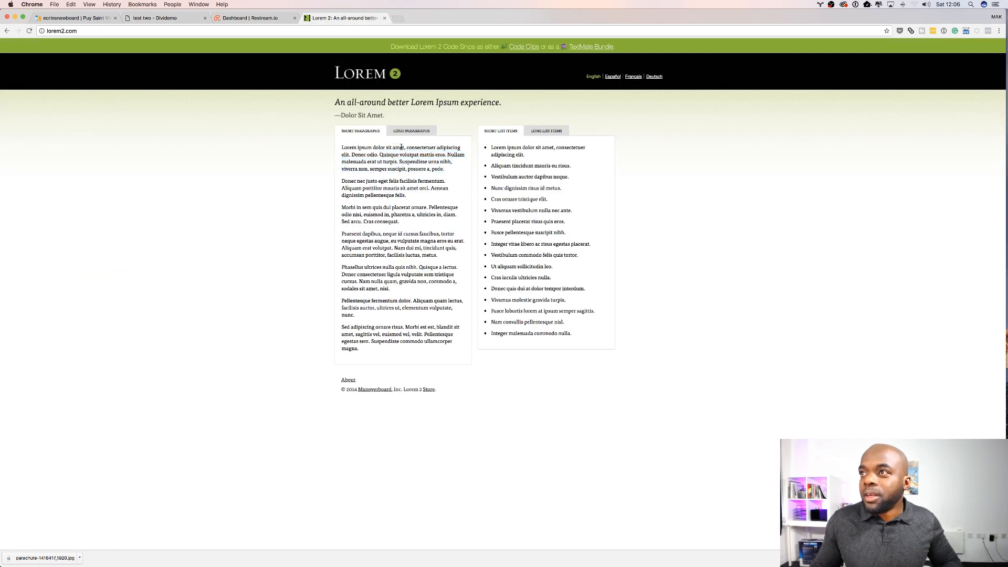
{"action": "left_click_drag", "start_coordinate": [404, 147], "coordinate": [337, 145]}
{"action": "key", "text": "super+c"}
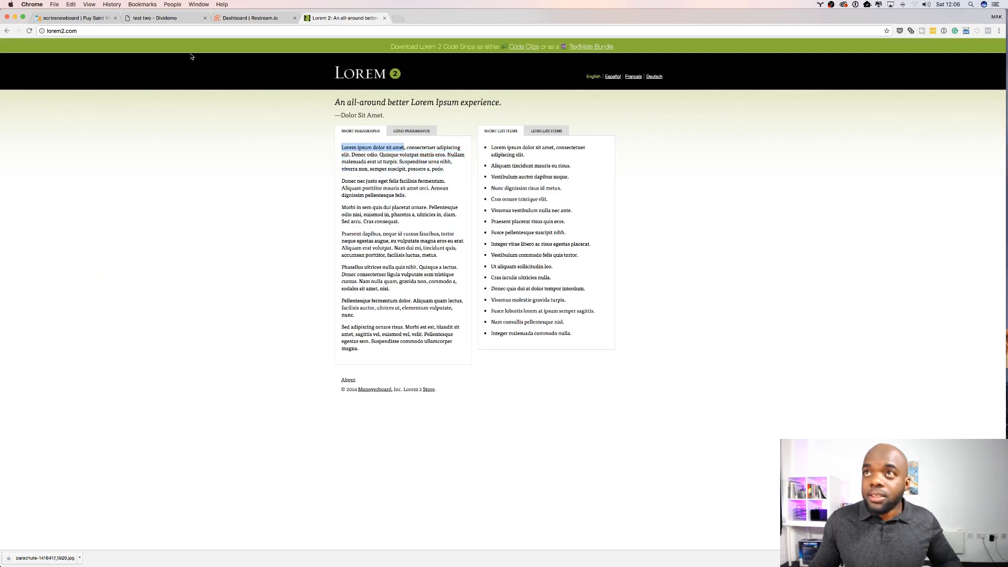
Step: Back in the builder, replace the header's title with 'Lorem ipsum dolor sit amet'
{"action": "left_click", "coordinate": [155, 18]}
{"action": "left_click", "coordinate": [65, 149]}
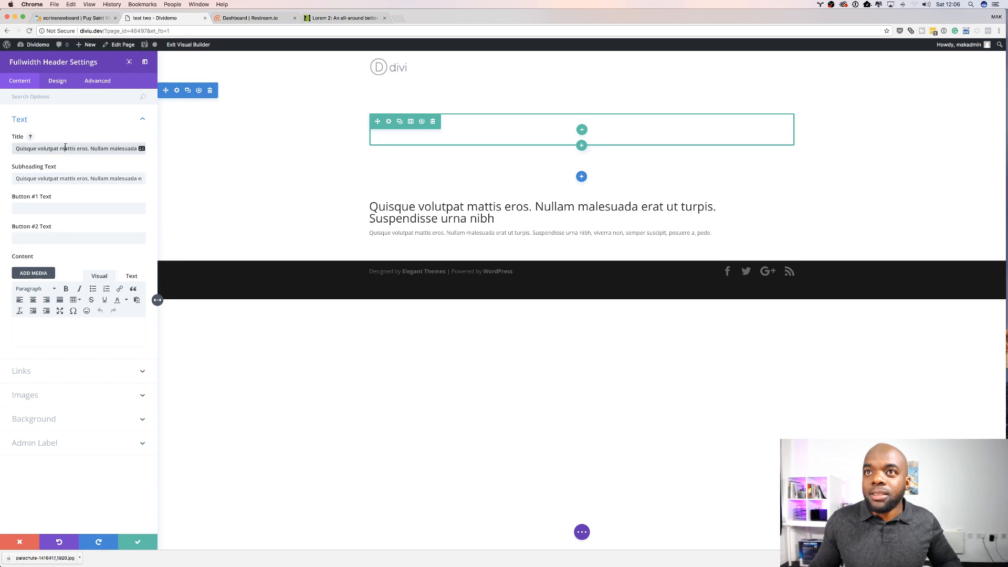
{"action": "key", "text": "super+a"}
{"action": "key", "text": "super+v"}
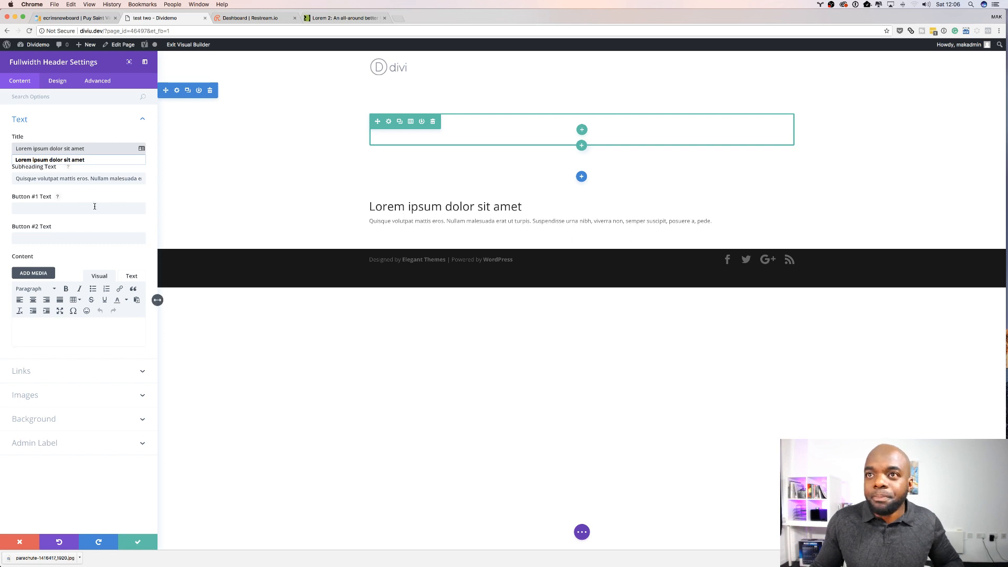
Step: Set the header's Button #1 text to TEST and Button #2 text to START
{"action": "left_click", "coordinate": [95, 206]}
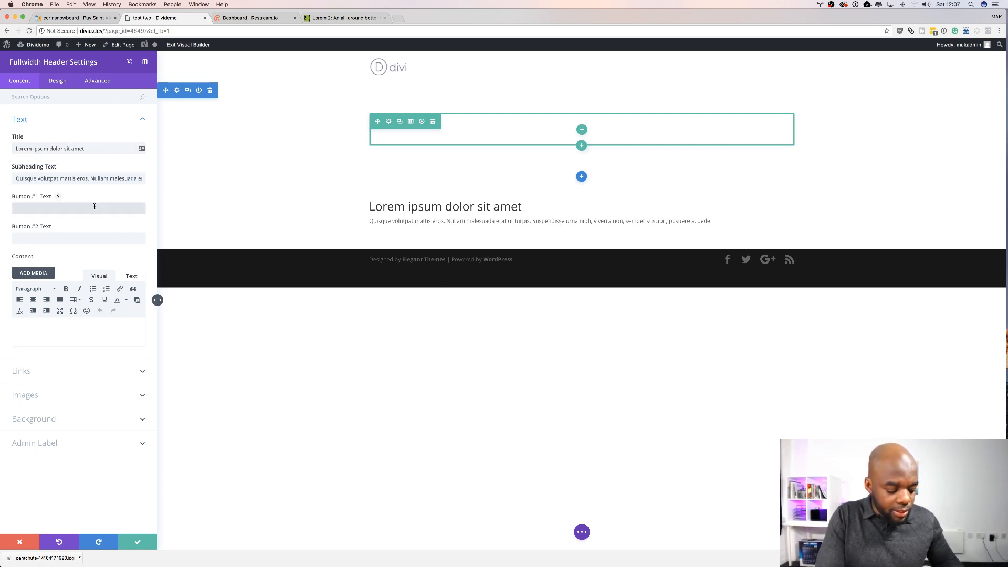
{"action": "type", "text": "TEST"}
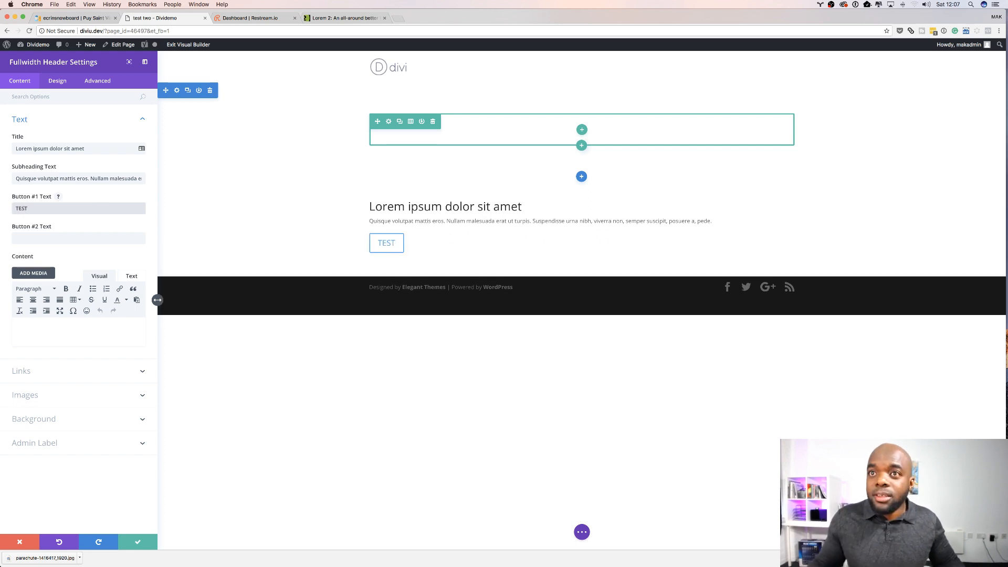
{"action": "left_click", "coordinate": [83, 239]}
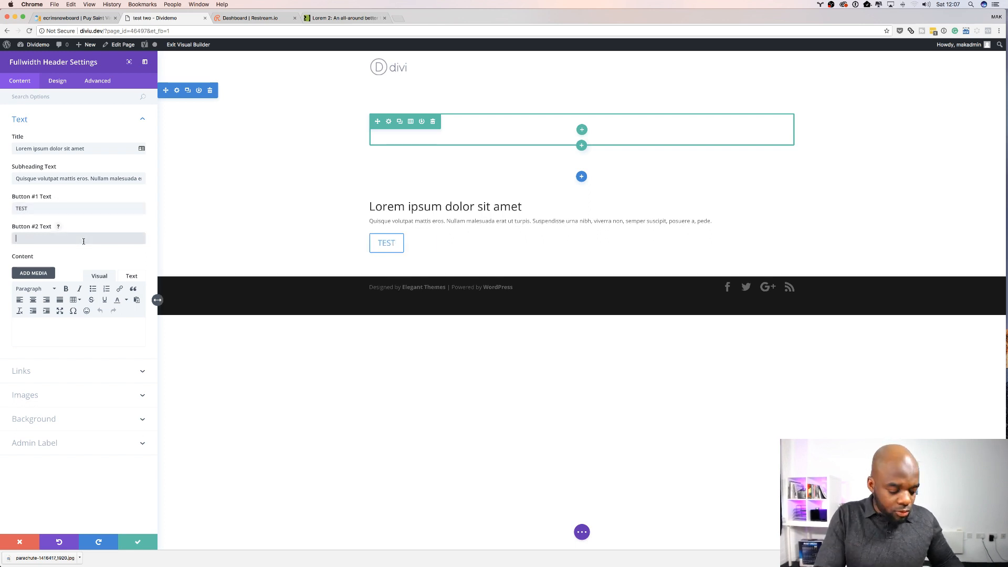
{"action": "type", "text": "START"}
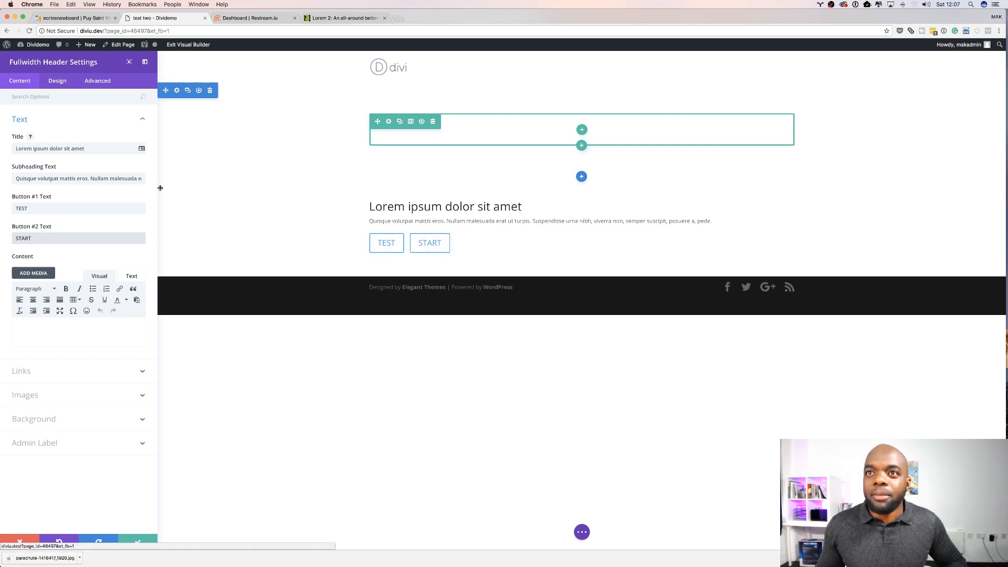
Step: Set the header's text and logo orientation to Center and save the module settings
{"action": "left_click", "coordinate": [57, 82]}
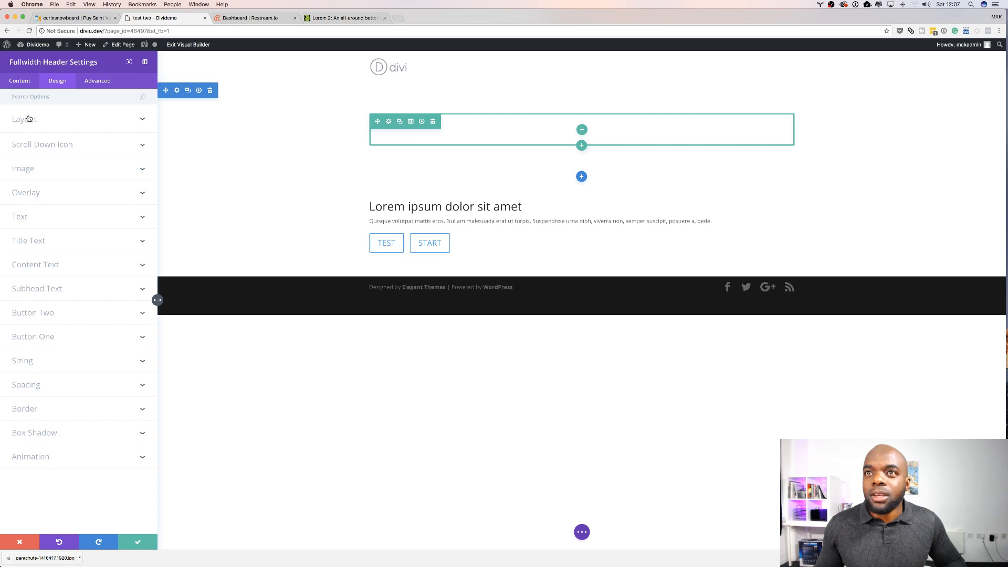
{"action": "left_click", "coordinate": [30, 119]}
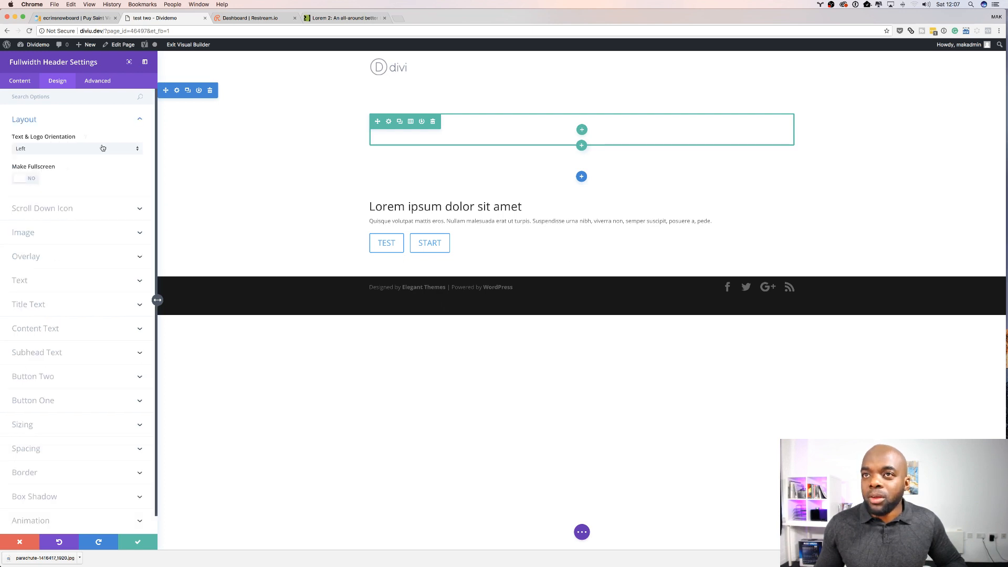
{"action": "left_click", "coordinate": [57, 150]}
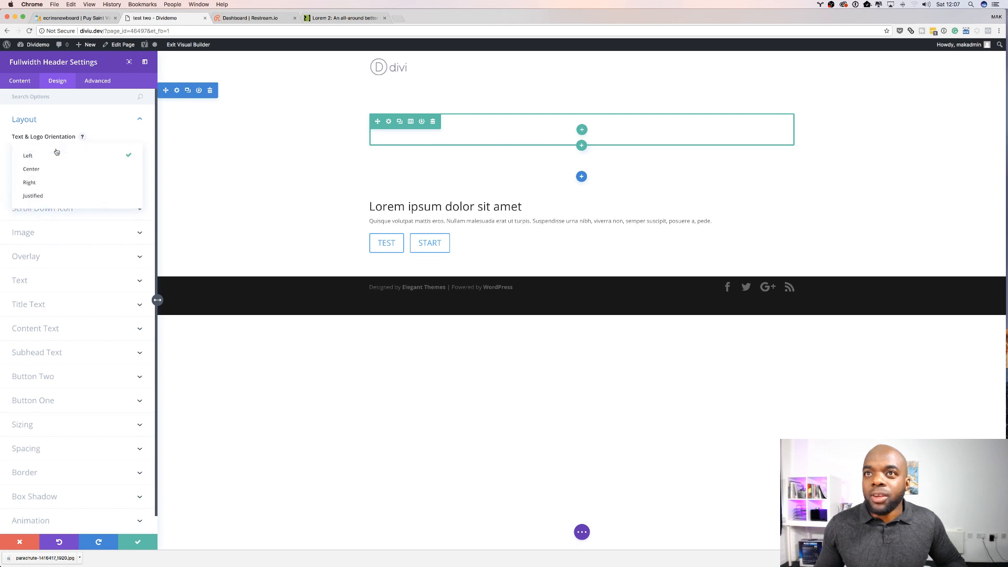
{"action": "left_click", "coordinate": [43, 169]}
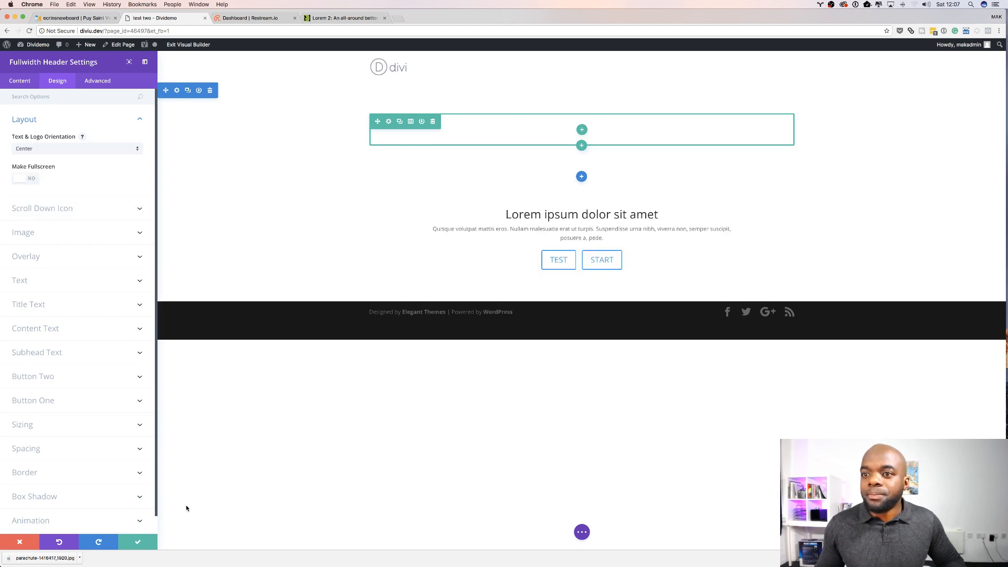
{"action": "left_click", "coordinate": [139, 543]}
{"action": "mouse_move", "coordinate": [401, 254]}
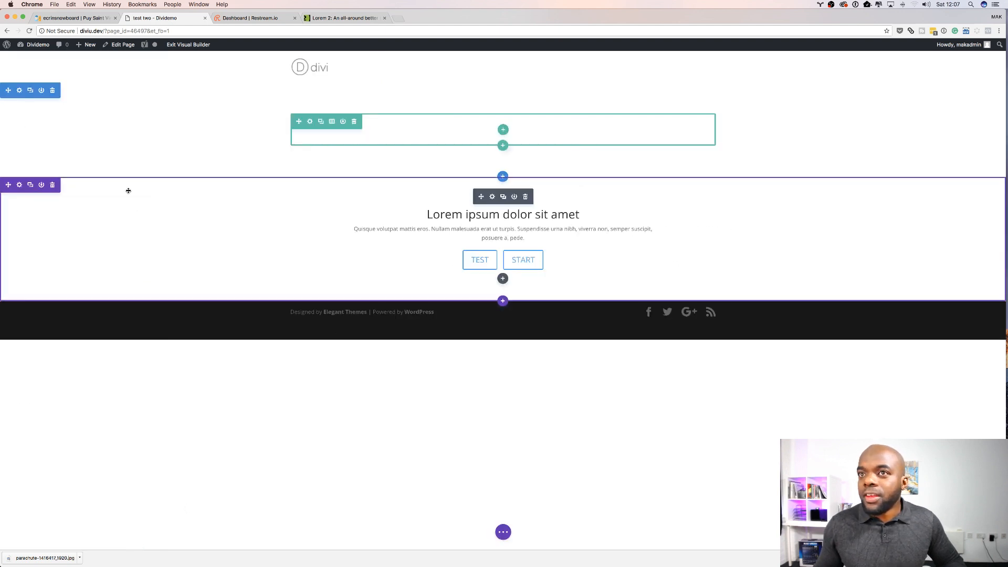
Step: Delete the header section, then undo the deletion
{"action": "left_click", "coordinate": [53, 185]}
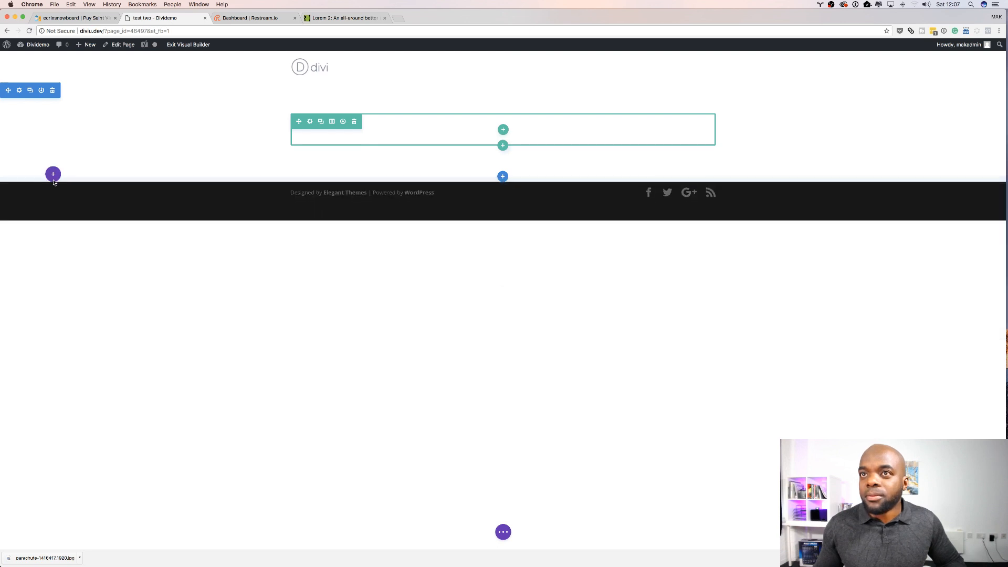
{"action": "key", "text": "super+z"}
Step: Move the header section to the top of the page, above the empty section
{"action": "mouse_move", "coordinate": [9, 184]}
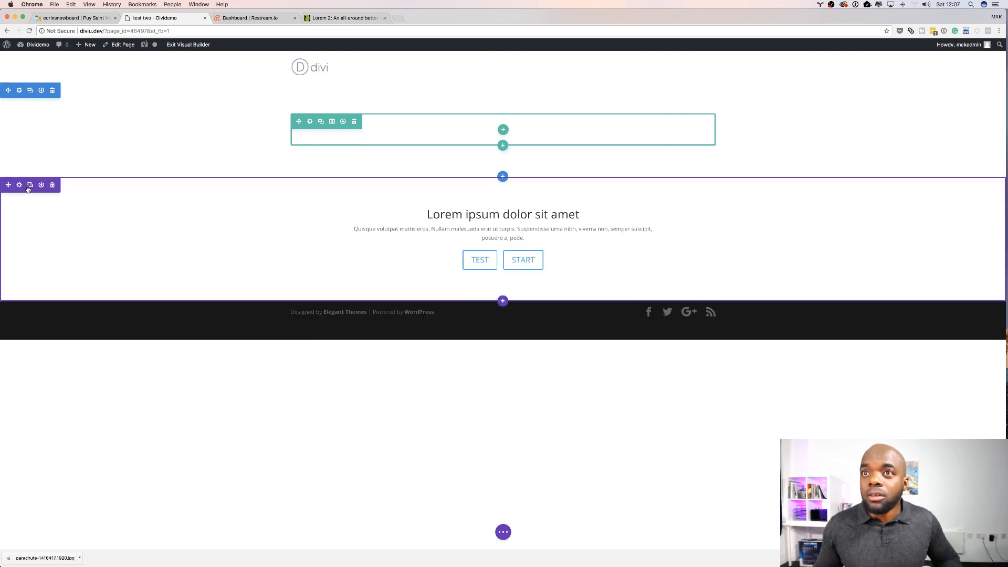
{"action": "left_click_drag", "start_coordinate": [9, 184], "coordinate": [27, 74]}
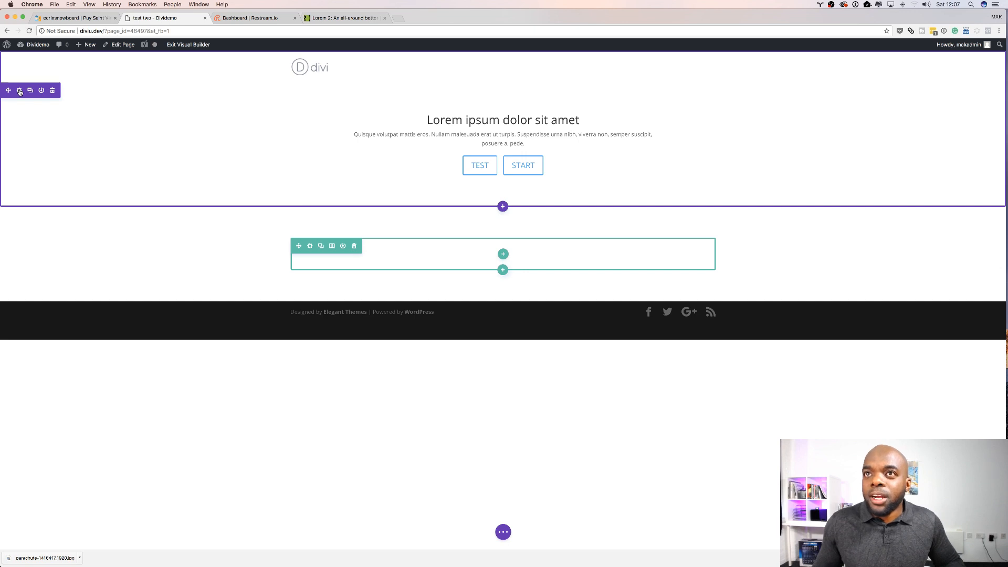
{"action": "left_click", "coordinate": [20, 91]}
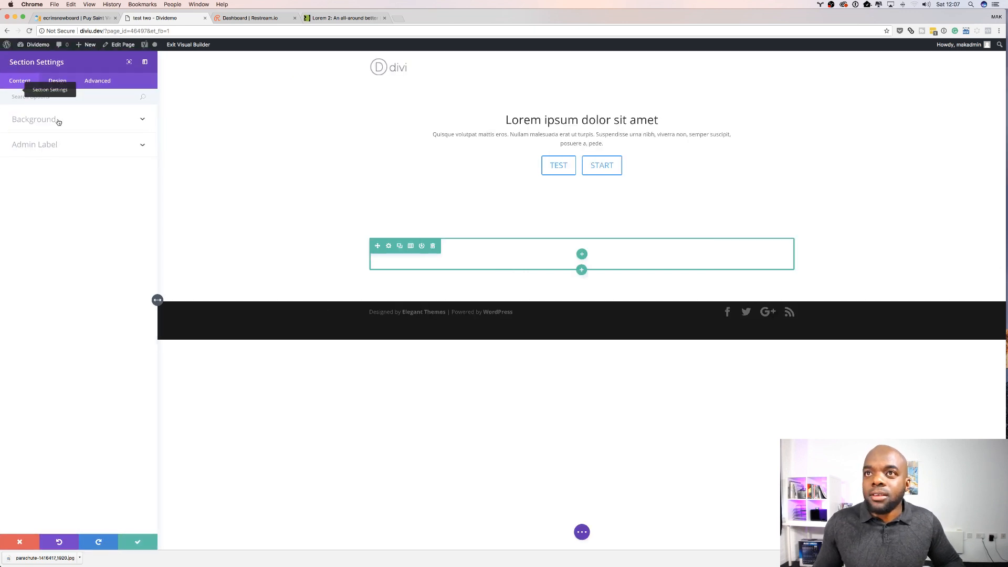
{"action": "left_click", "coordinate": [52, 119]}
{"action": "left_click", "coordinate": [78, 192]}
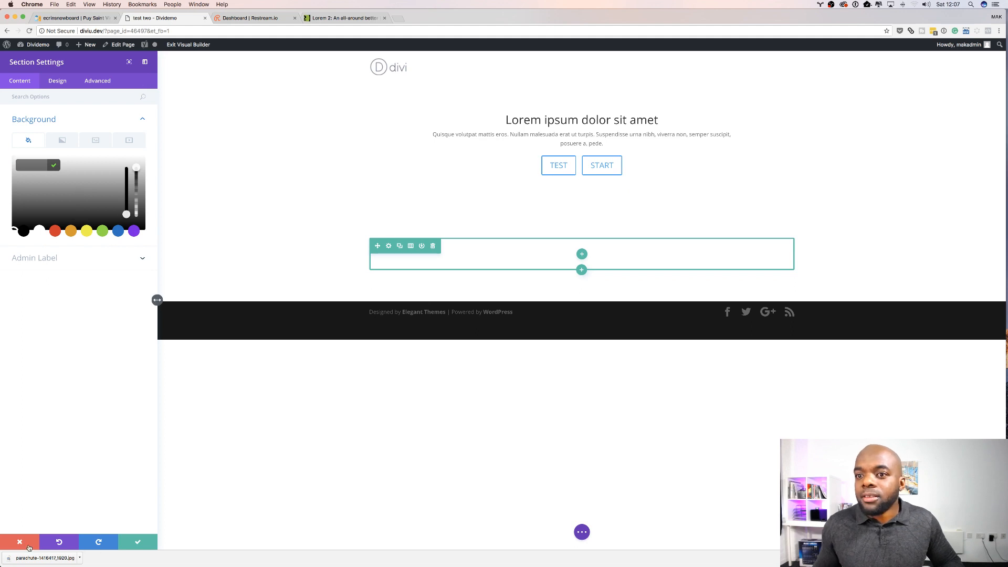
{"action": "left_click", "coordinate": [20, 542]}
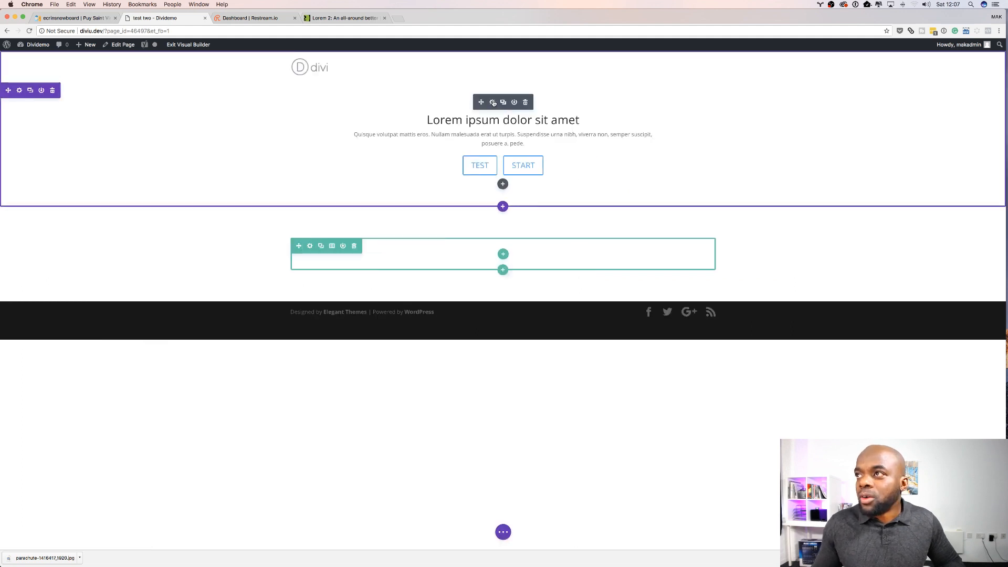
Step: Open the Fullwidth Header settings and set its background color to the blue swatch
{"action": "left_click", "coordinate": [492, 103]}
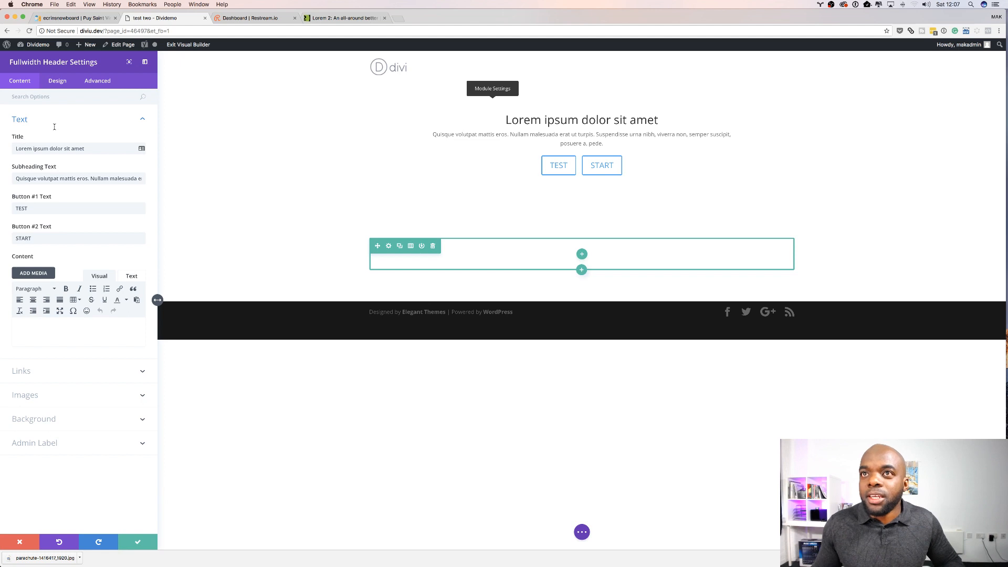
{"action": "left_click", "coordinate": [52, 420]}
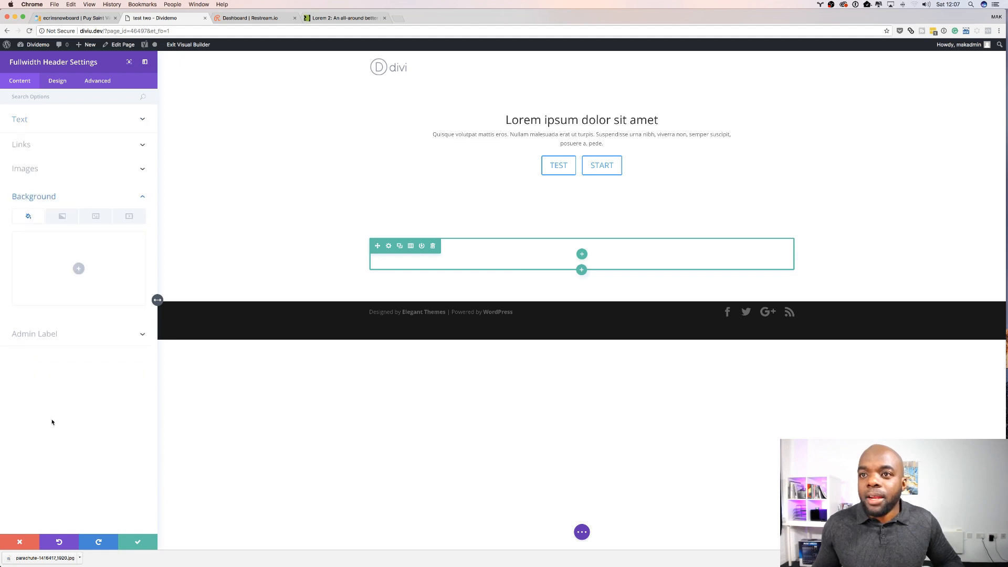
{"action": "left_click", "coordinate": [78, 269]}
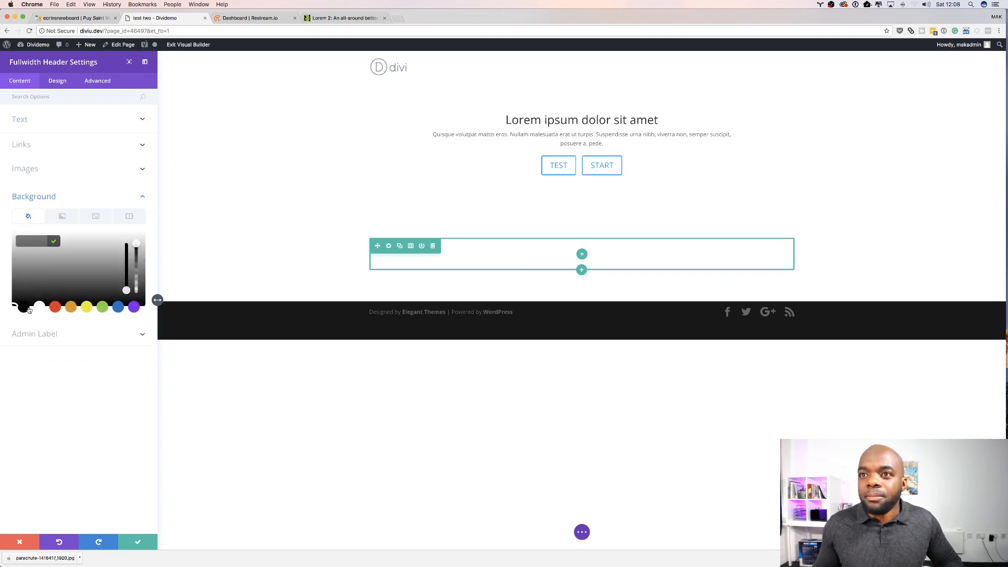
{"action": "left_click", "coordinate": [118, 307]}
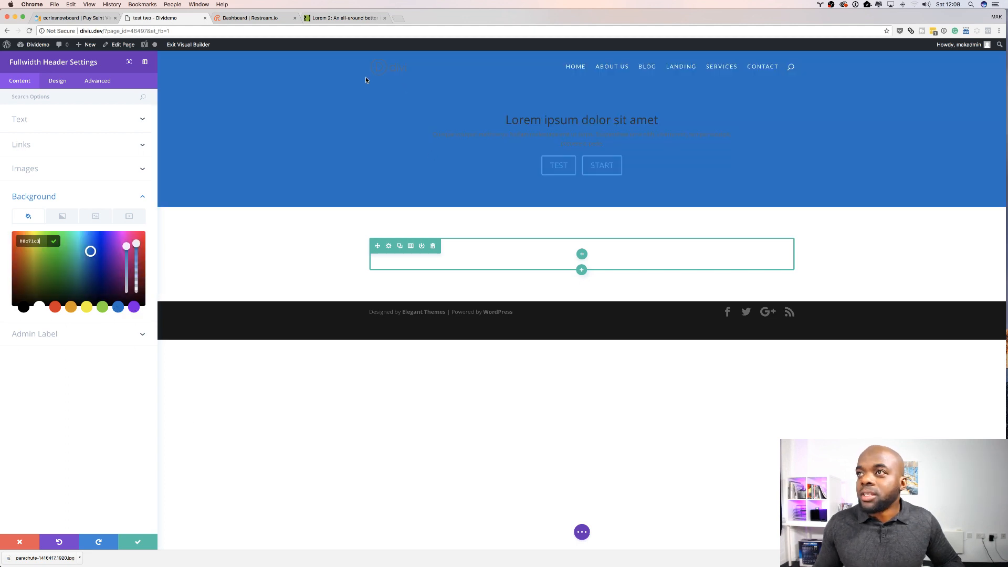
Step: Set the header's background image to the parachute photo from the media library
{"action": "left_click", "coordinate": [97, 217]}
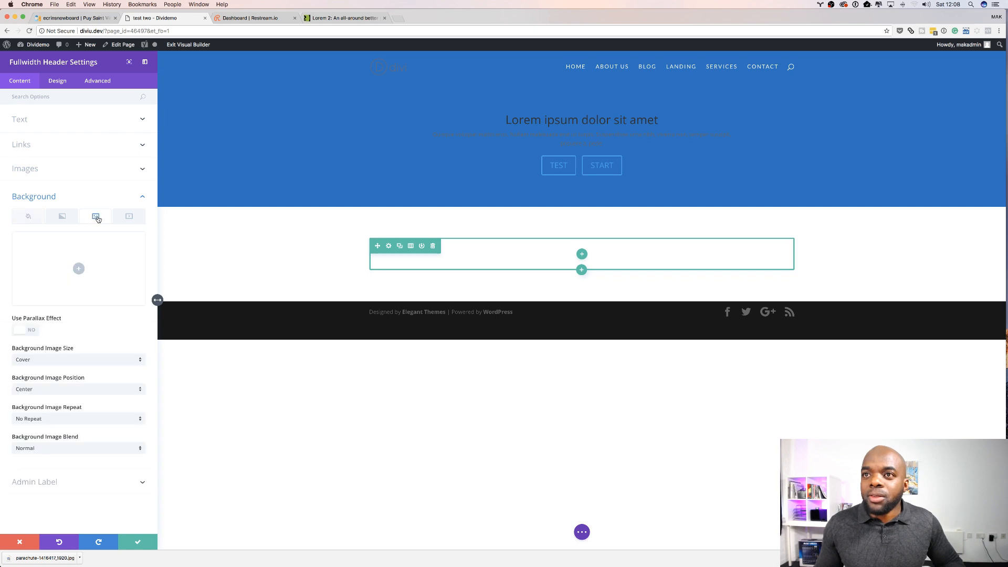
{"action": "left_click", "coordinate": [80, 269]}
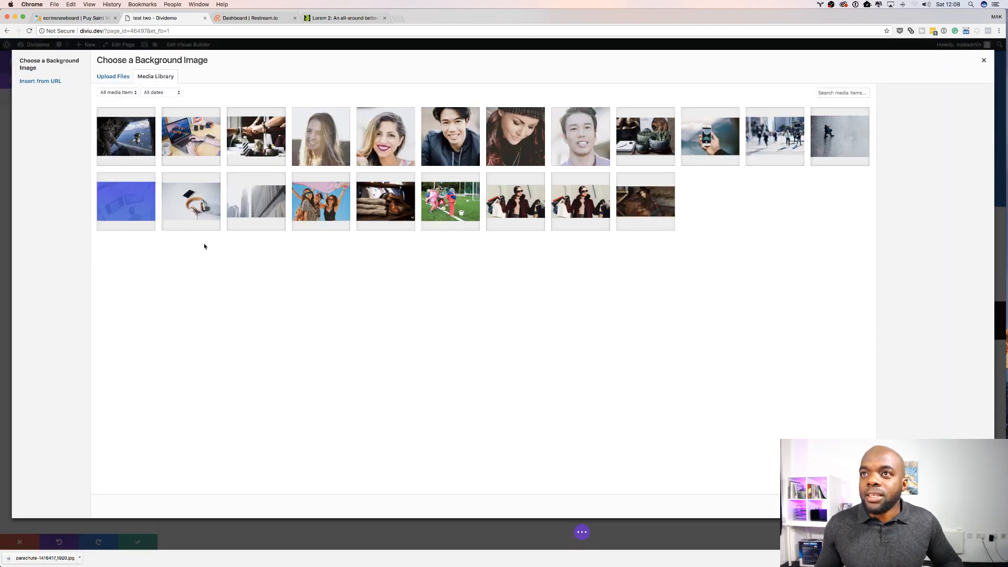
{"action": "left_click", "coordinate": [137, 140]}
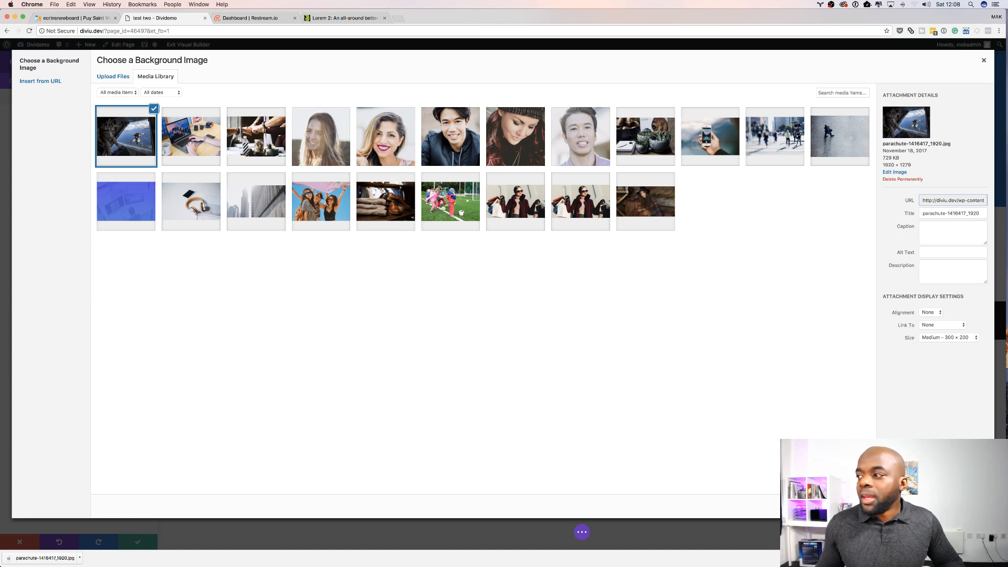
{"action": "left_click", "coordinate": [956, 506]}
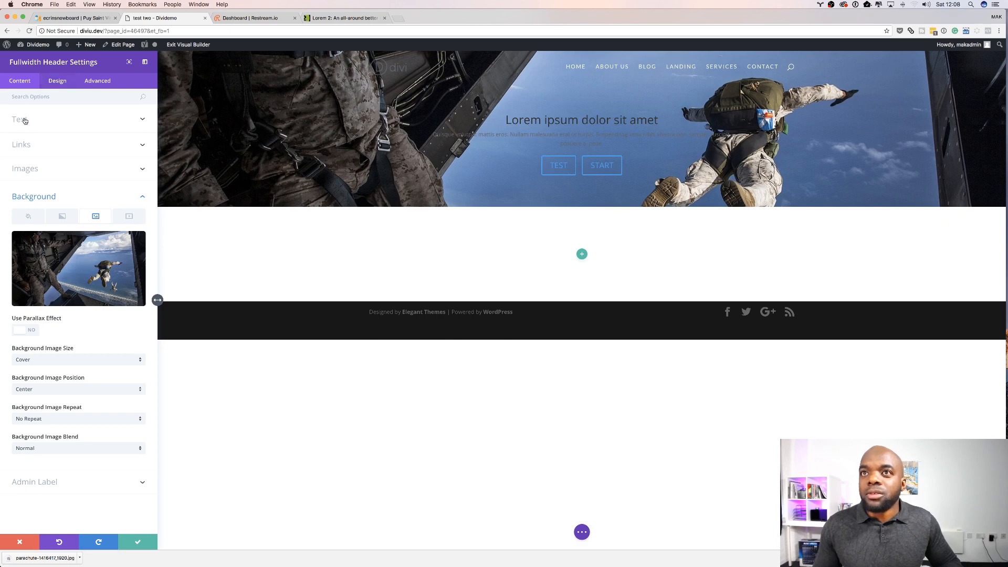
Step: Turn on Make Fullscreen in the header's layout design settings
{"action": "left_click", "coordinate": [58, 81]}
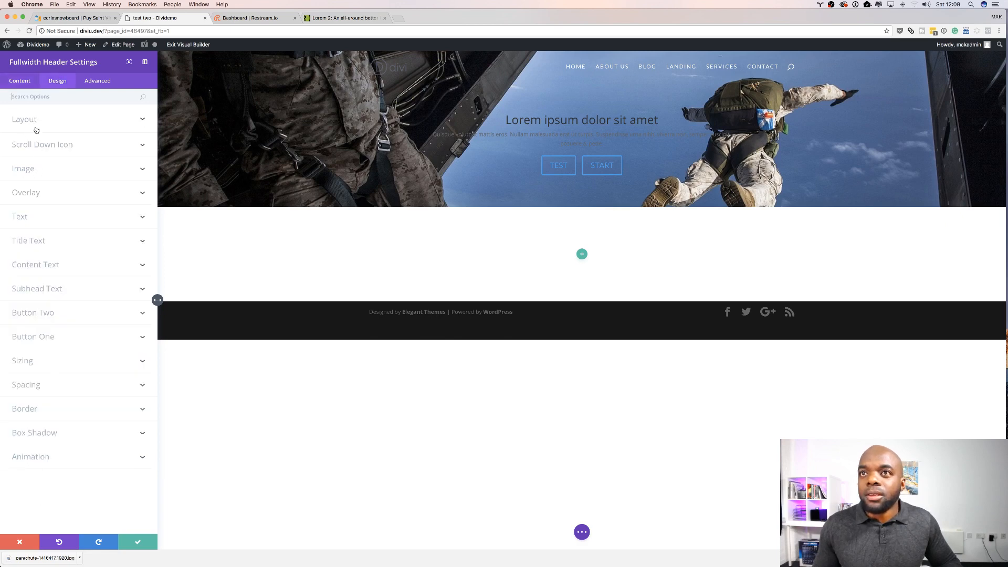
{"action": "left_click", "coordinate": [32, 120]}
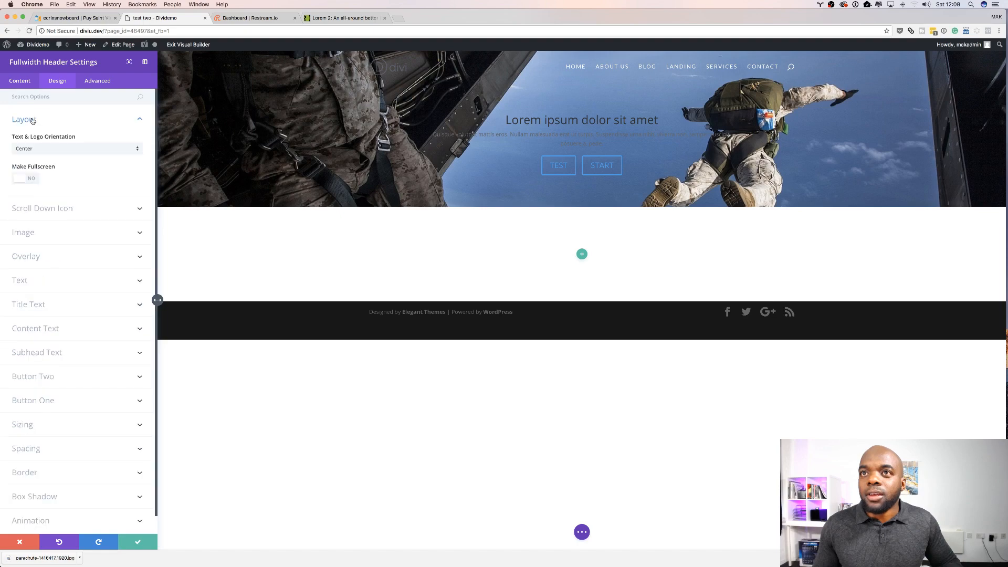
{"action": "left_click", "coordinate": [34, 181]}
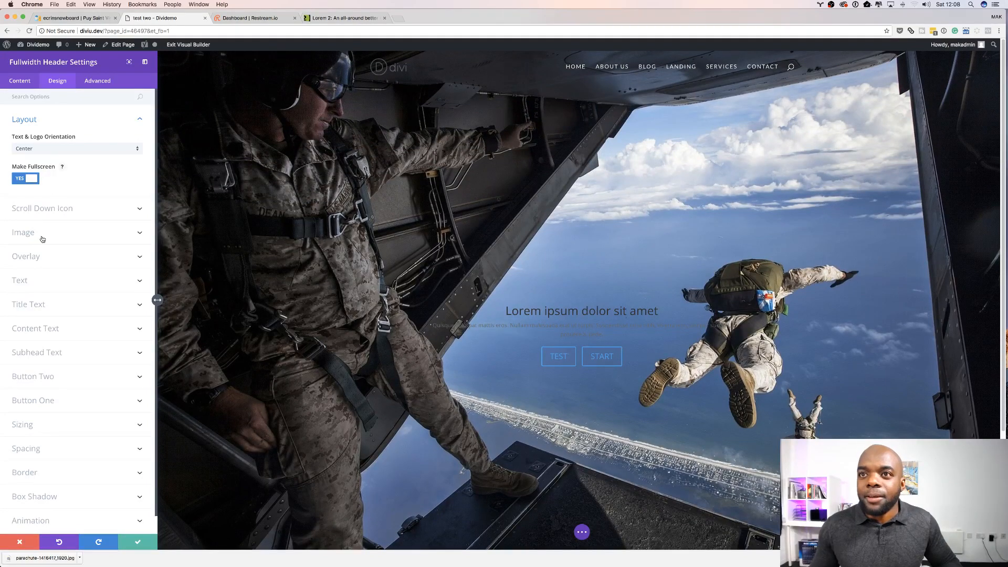
Step: Set the header's text color to Light
{"action": "left_click", "coordinate": [27, 282]}
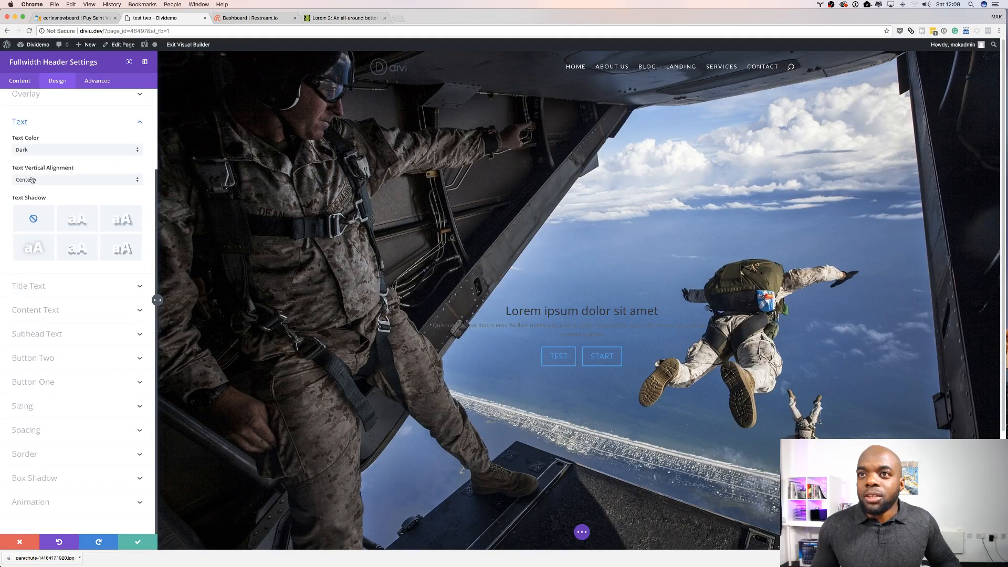
{"action": "left_click", "coordinate": [39, 151]}
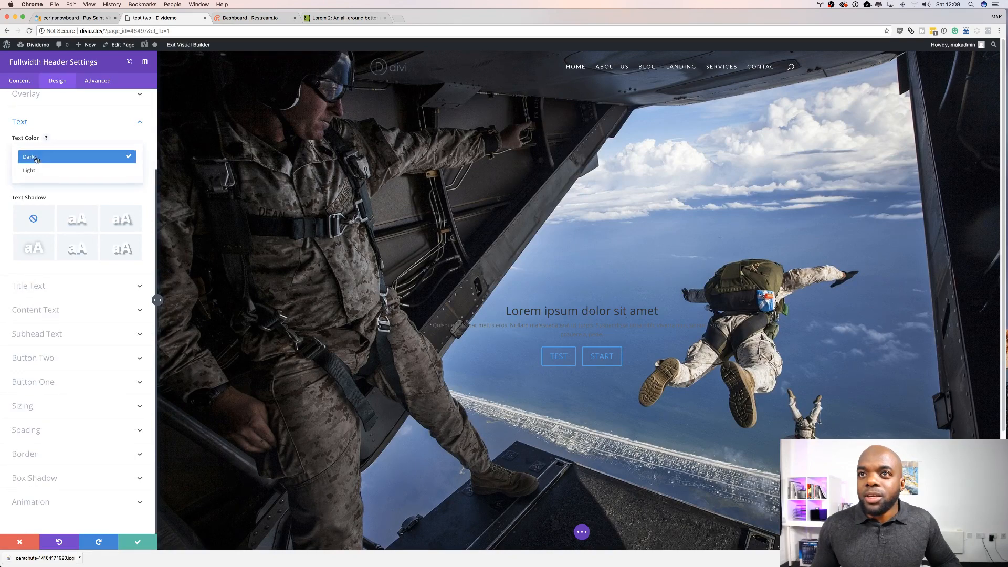
{"action": "left_click", "coordinate": [44, 171]}
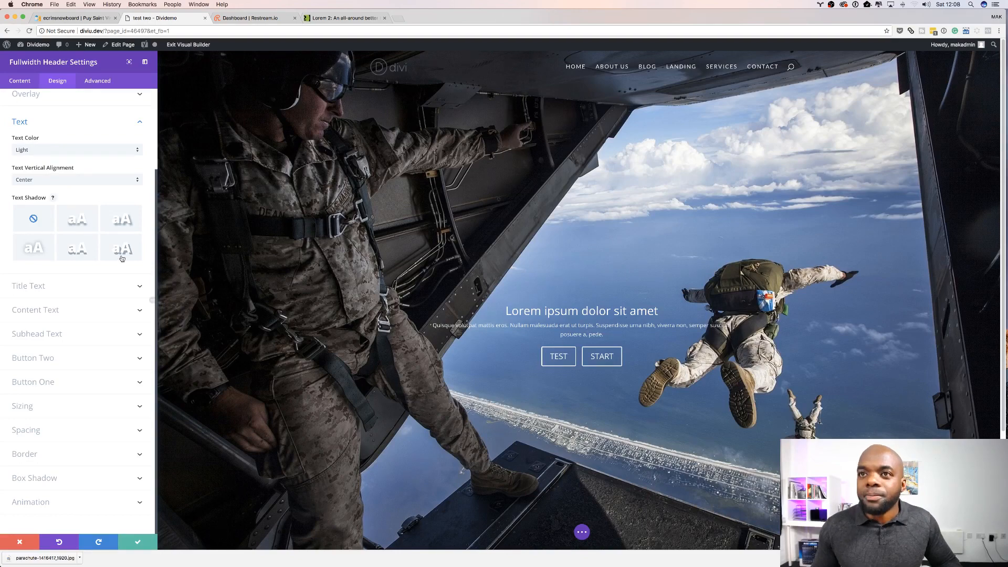
Step: Increase the title text size to about 46px
{"action": "left_click", "coordinate": [41, 287]}
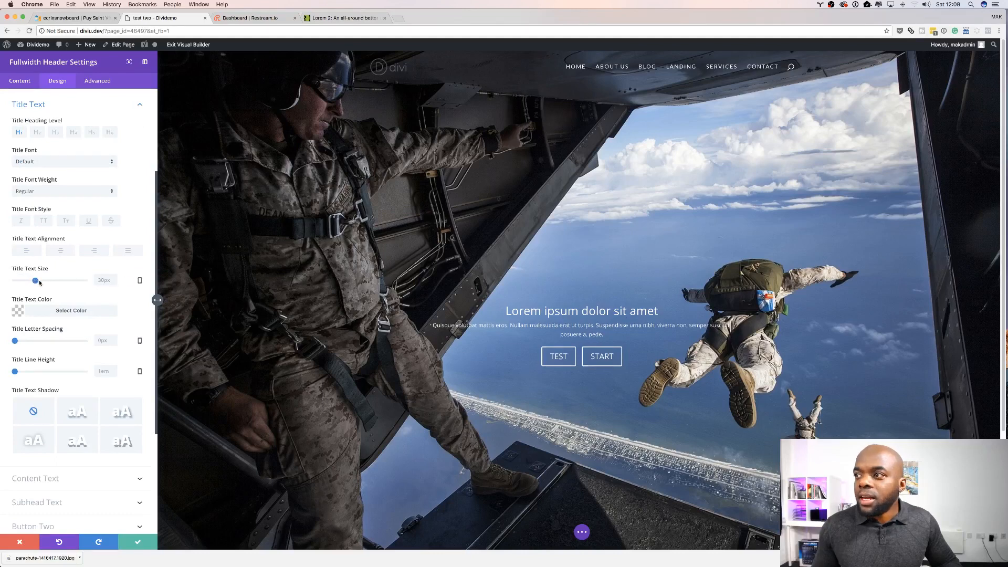
{"action": "left_click_drag", "start_coordinate": [39, 283], "coordinate": [47, 282]}
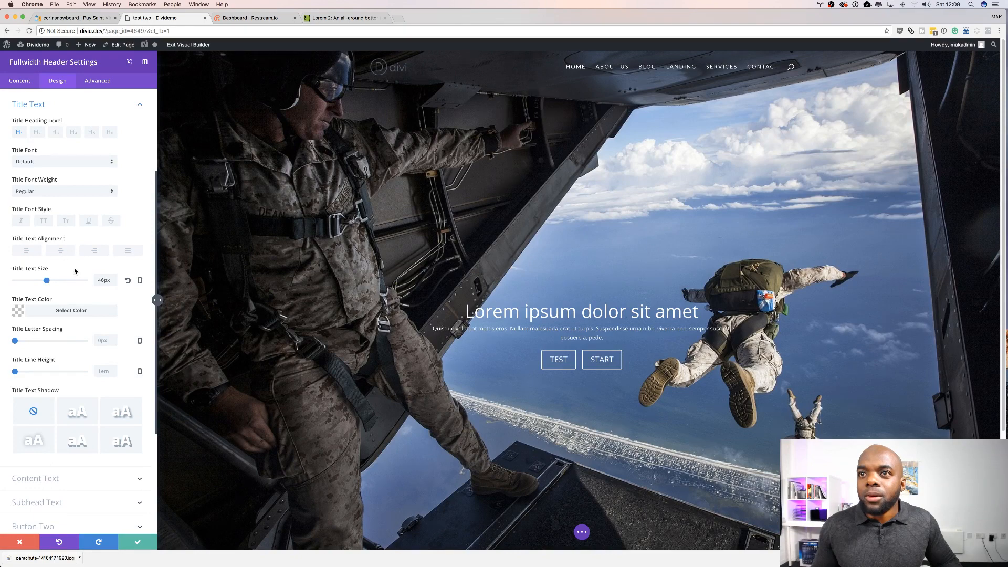
Step: Make the title text uppercase and set its font weight to Bold
{"action": "scroll", "coordinate": [78, 272], "scroll_direction": "down", "scroll_amount": 1}
{"action": "left_click", "coordinate": [44, 217]}
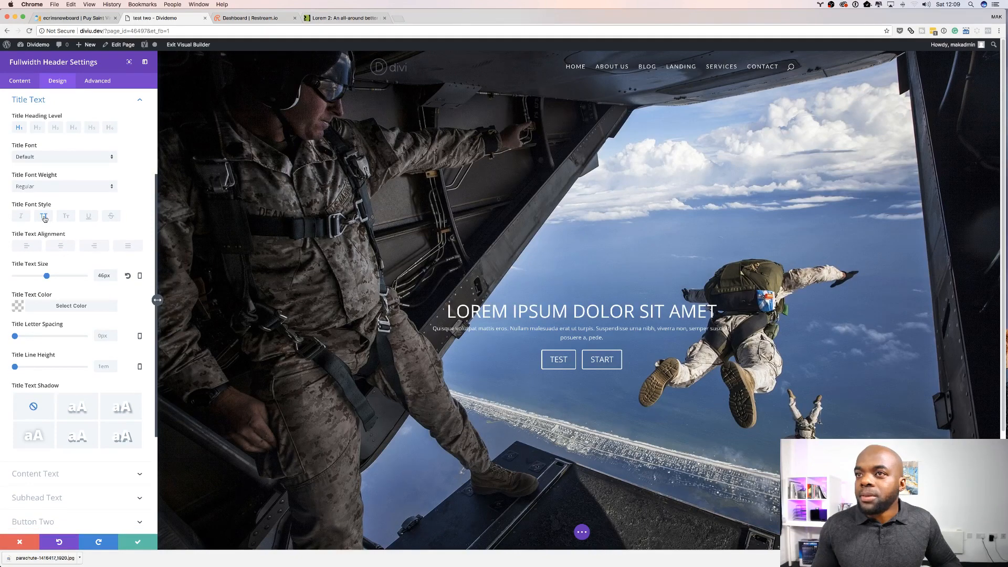
{"action": "left_click", "coordinate": [52, 188]}
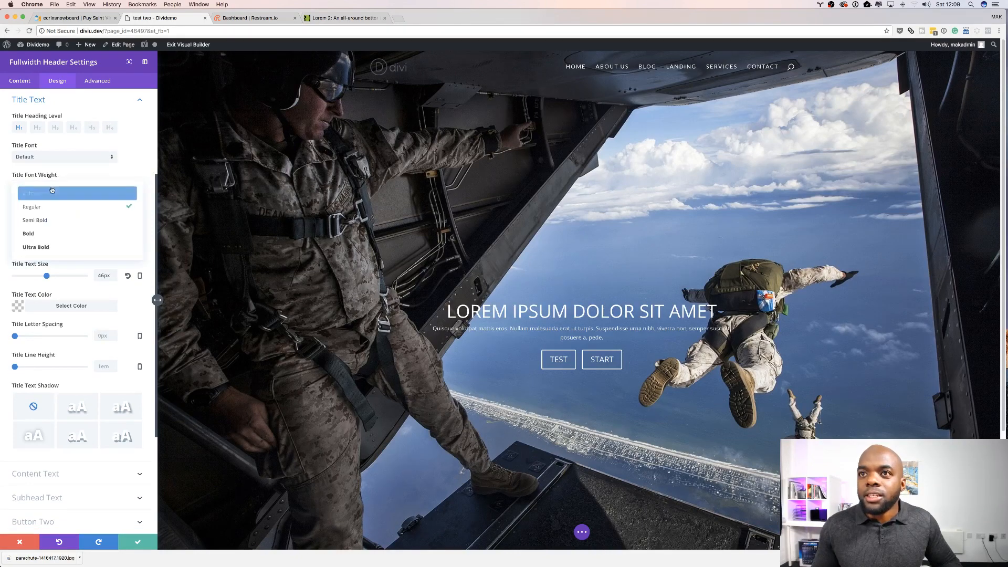
{"action": "left_click", "coordinate": [44, 236]}
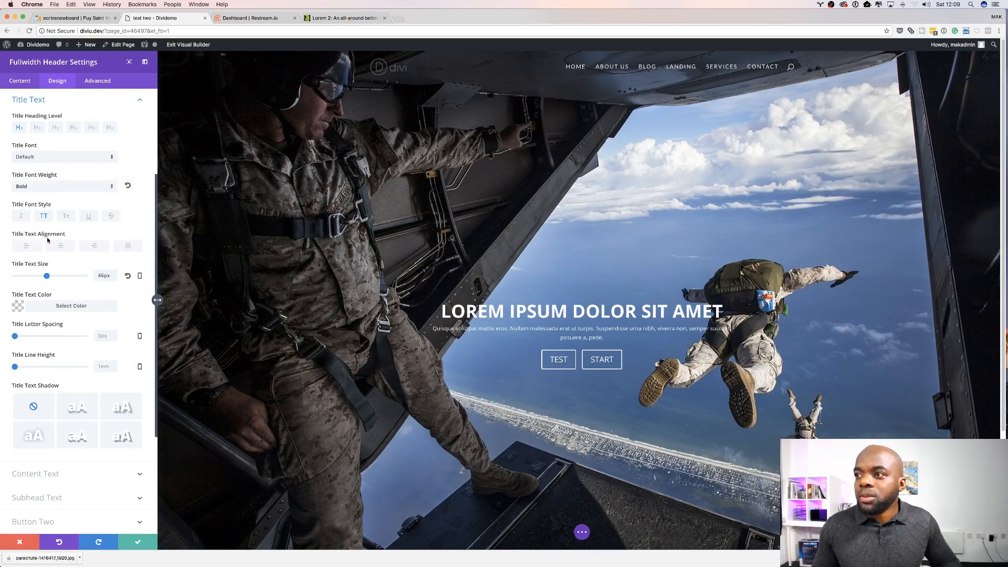
{"action": "scroll", "coordinate": [84, 306], "scroll_direction": "down", "scroll_amount": 3}
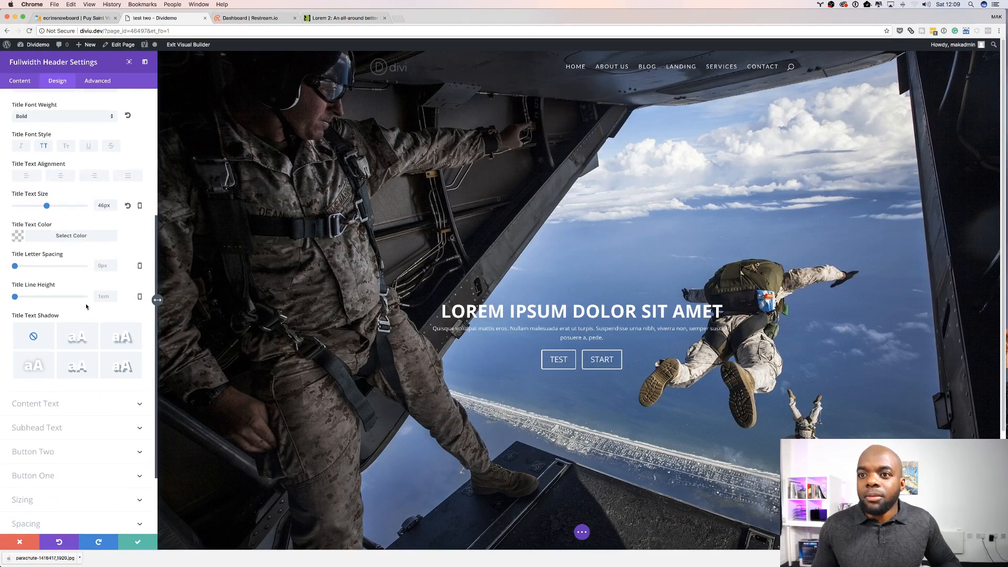
Step: Set the subhead text size to 21px and the subhead line height to 2em
{"action": "left_click", "coordinate": [51, 428]}
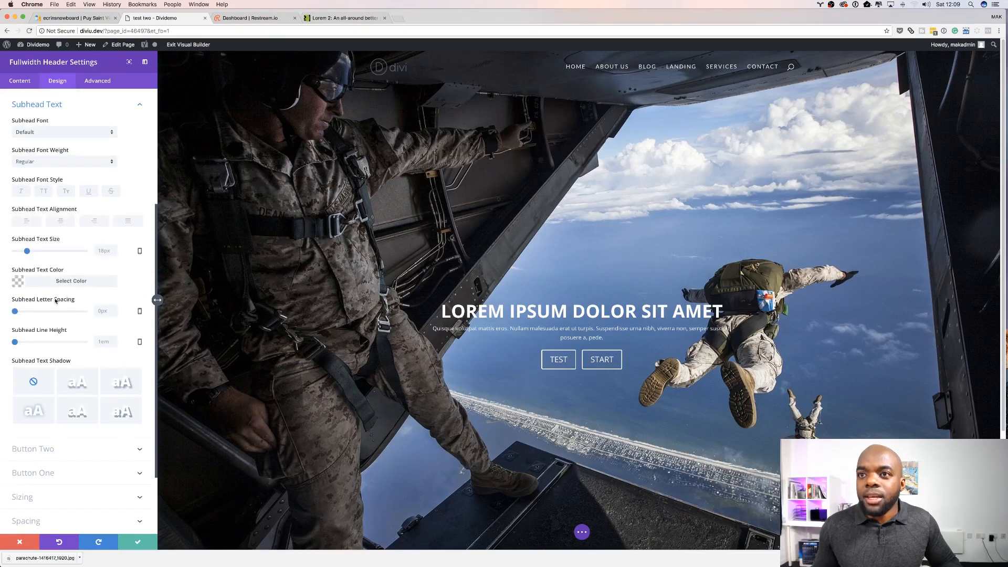
{"action": "left_click_drag", "start_coordinate": [26, 253], "coordinate": [33, 253]}
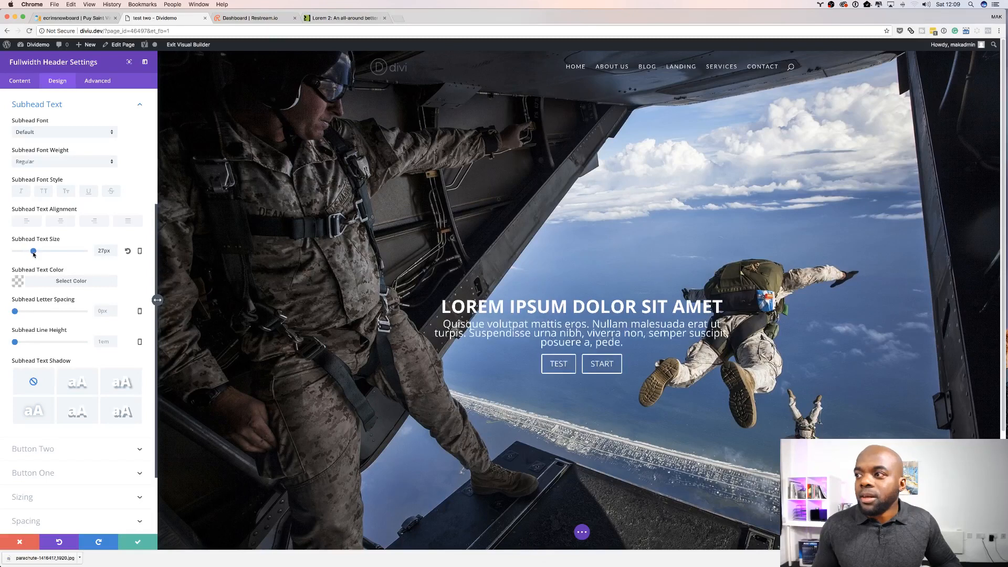
{"action": "left_click_drag", "start_coordinate": [17, 342], "coordinate": [37, 344]}
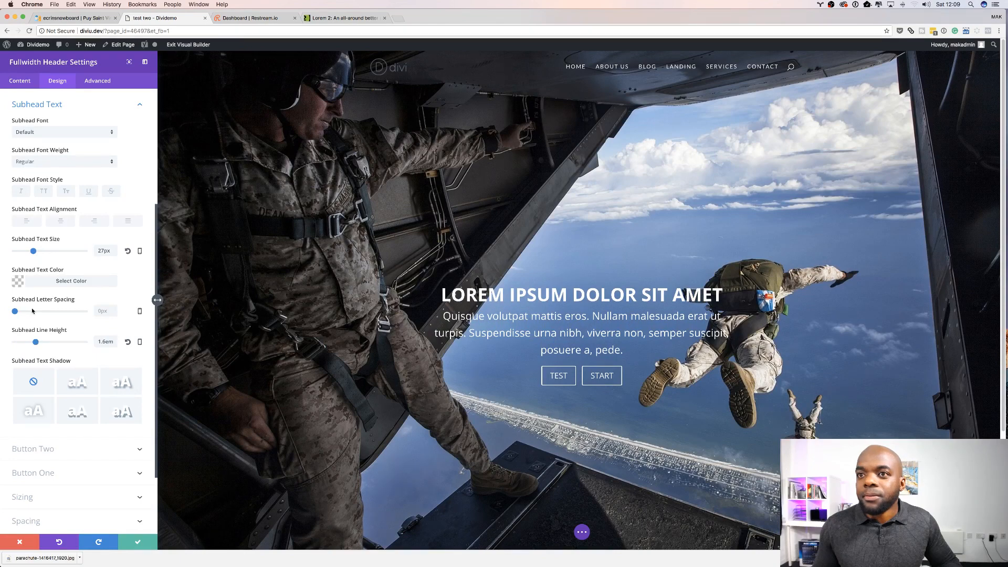
{"action": "left_click_drag", "start_coordinate": [33, 253], "coordinate": [29, 252]}
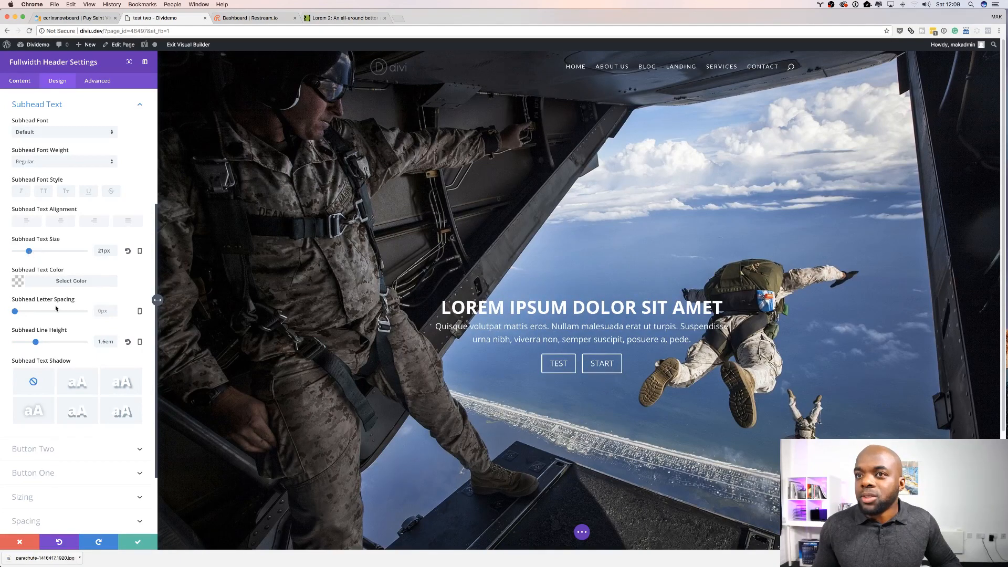
{"action": "left_click_drag", "start_coordinate": [40, 342], "coordinate": [51, 344]}
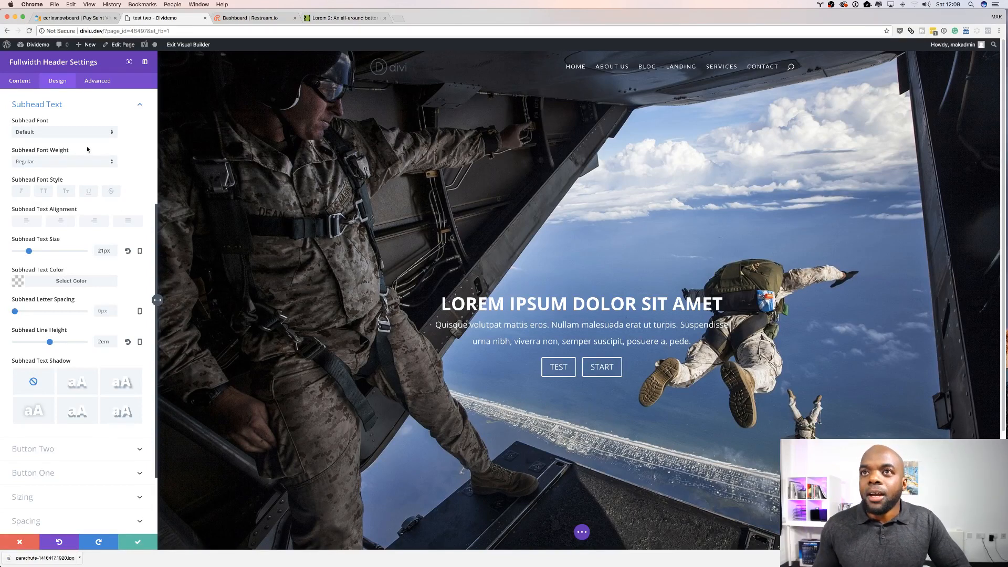
Step: Replace the header's blue background color with black (#000000) in the content background settings
{"action": "left_click", "coordinate": [19, 82]}
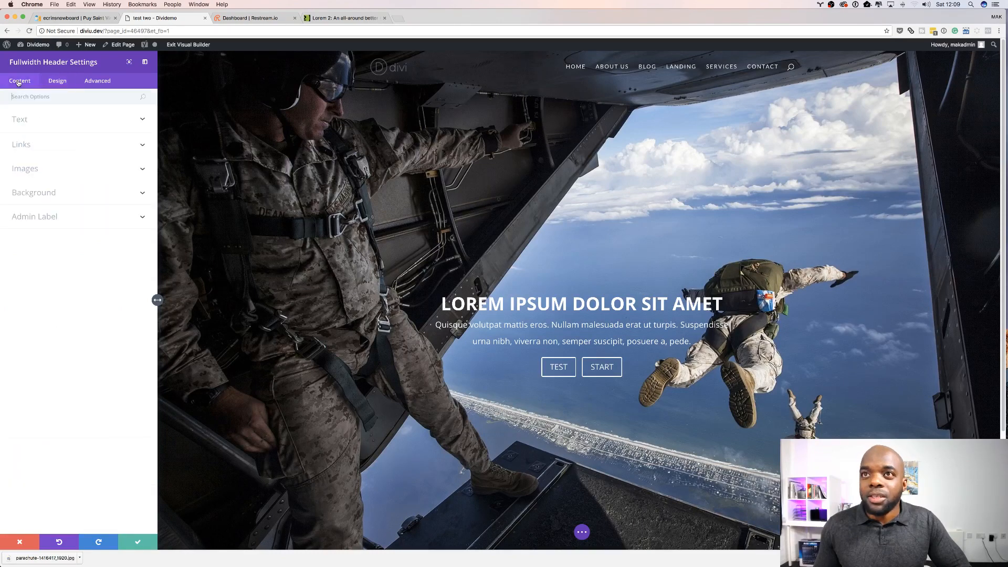
{"action": "left_click", "coordinate": [49, 194]}
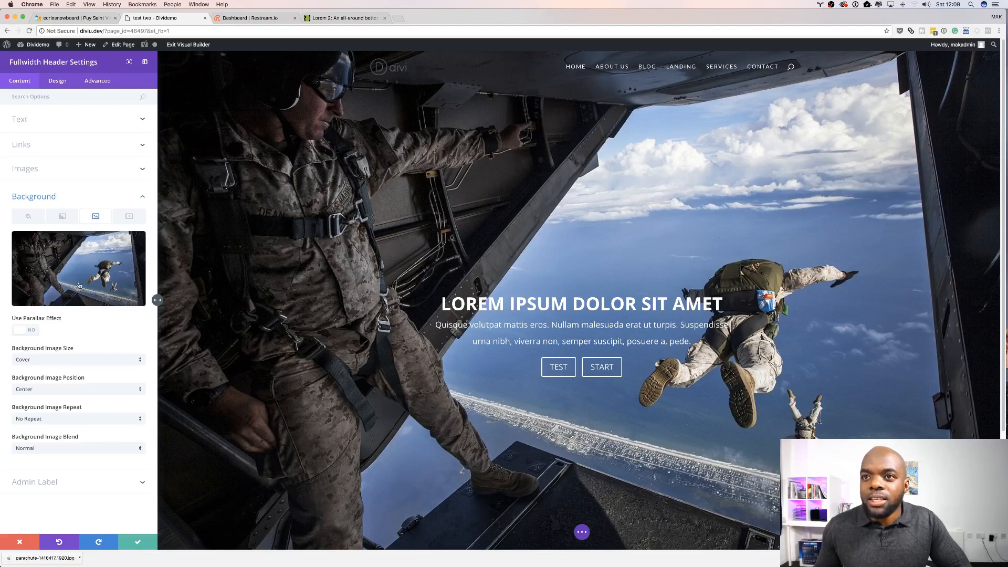
{"action": "left_click", "coordinate": [28, 216]}
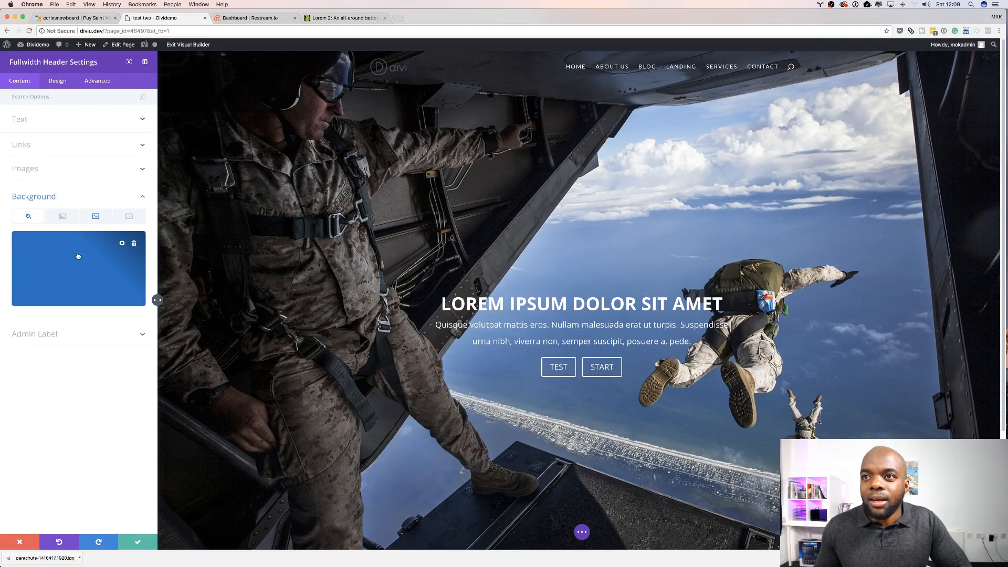
{"action": "left_click", "coordinate": [133, 243]}
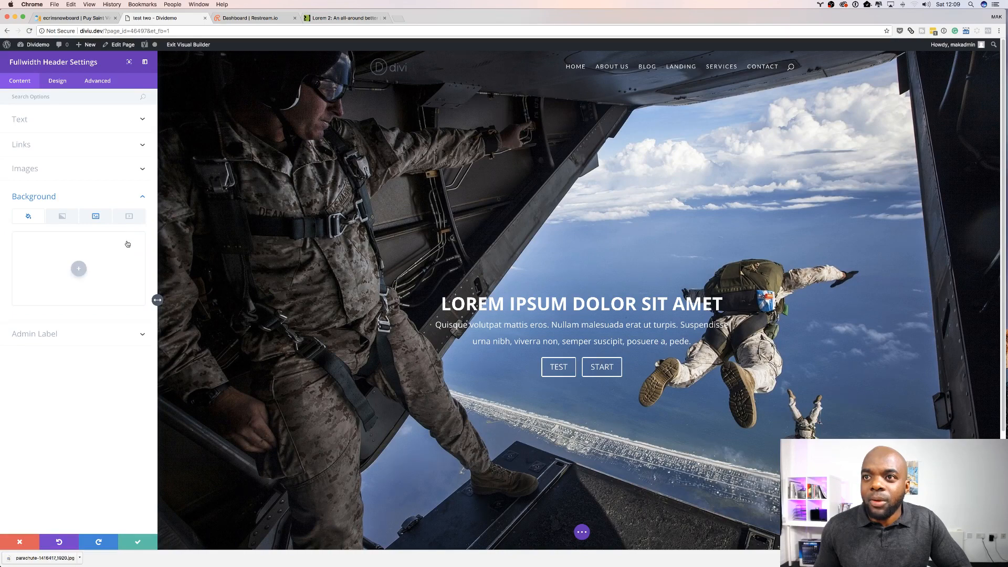
{"action": "left_click", "coordinate": [77, 268]}
{"action": "left_click", "coordinate": [23, 307]}
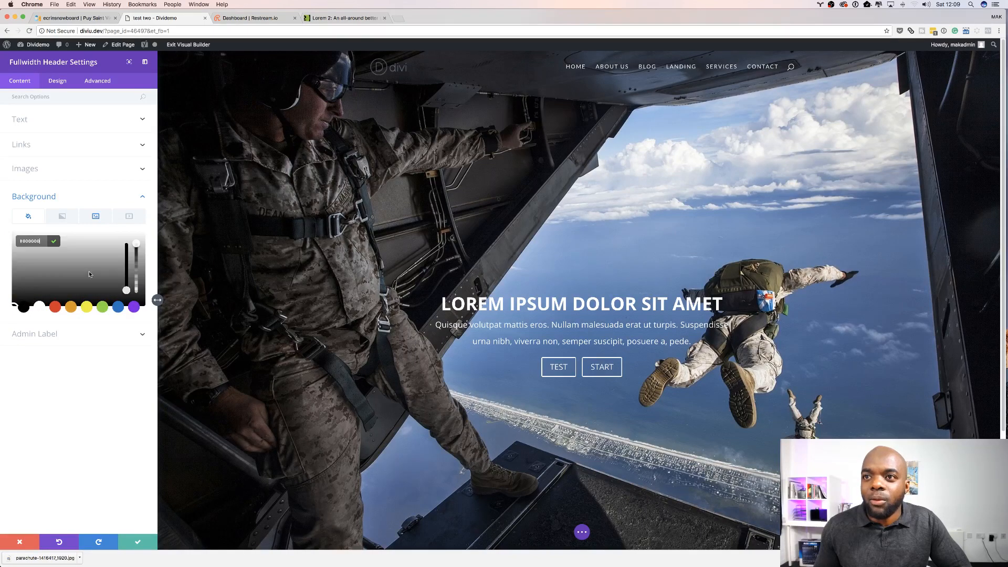
Step: Set the background image blend mode to Multiply
{"action": "left_click", "coordinate": [96, 216]}
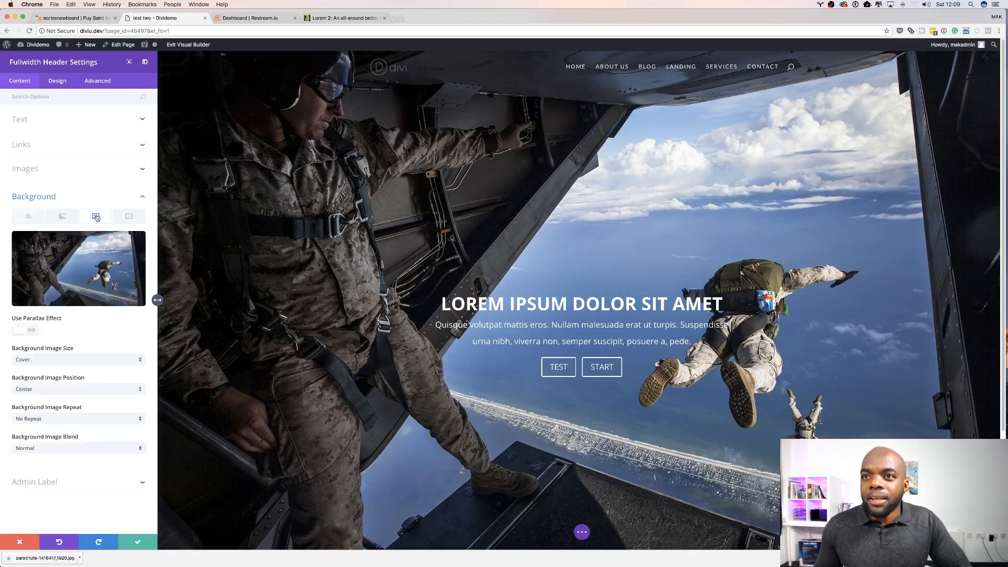
{"action": "left_click", "coordinate": [41, 449]}
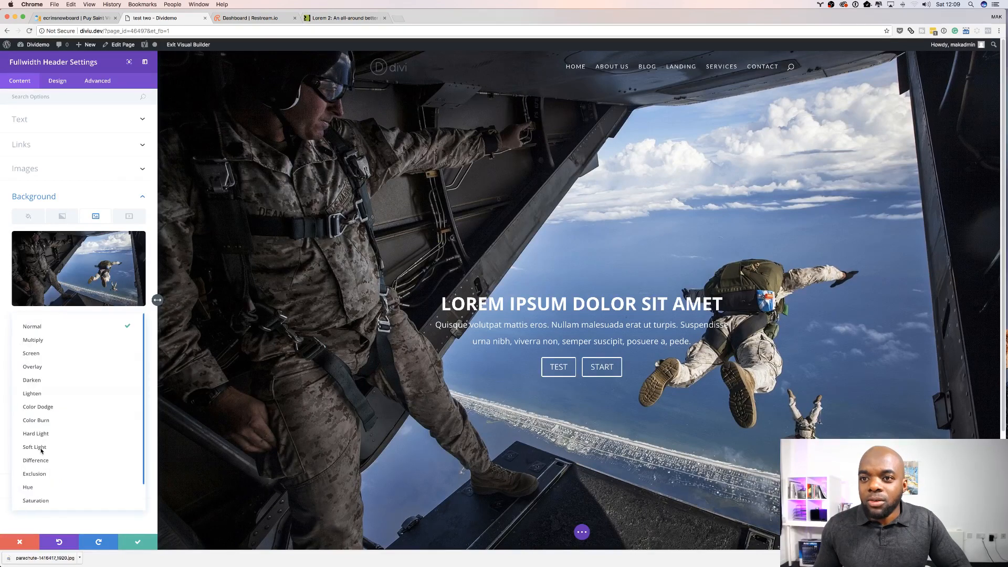
{"action": "left_click", "coordinate": [54, 344]}
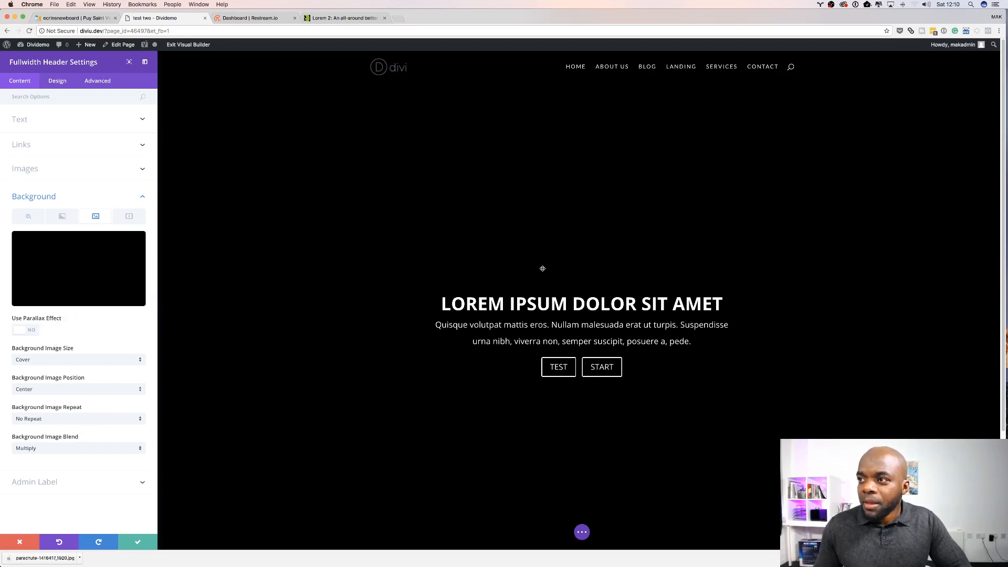
Step: Lower the opacity of the black background color so it becomes a semi-transparent dark overlay on the image
{"action": "left_click", "coordinate": [28, 219]}
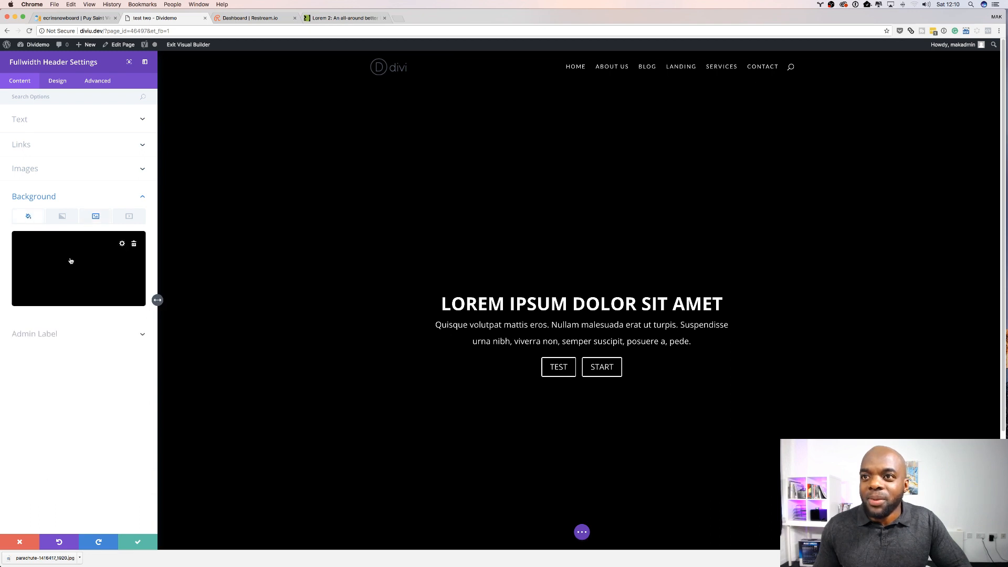
{"action": "left_click", "coordinate": [96, 262]}
{"action": "left_click_drag", "start_coordinate": [136, 246], "coordinate": [136, 263]}
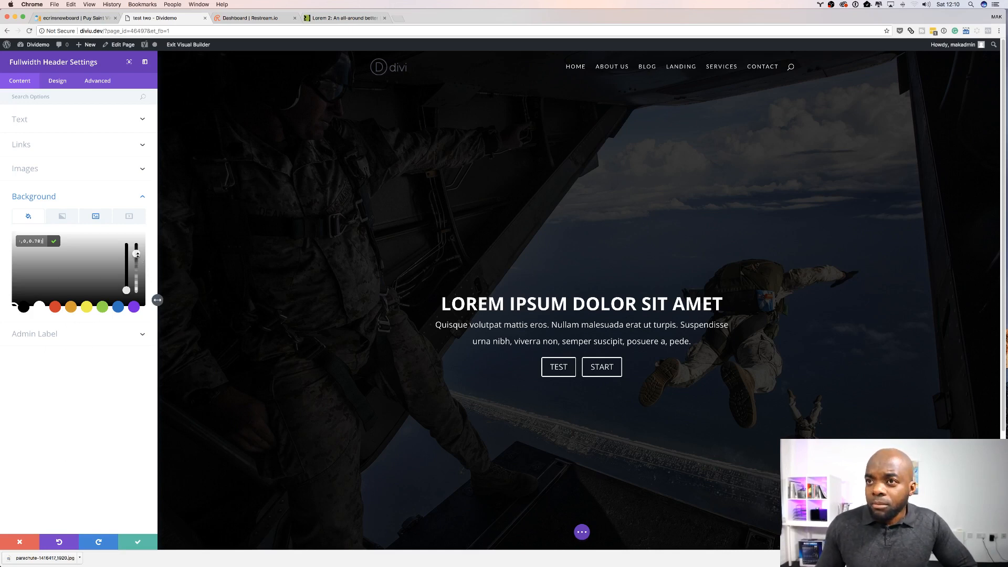
{"action": "left_click_drag", "start_coordinate": [137, 255], "coordinate": [138, 265]}
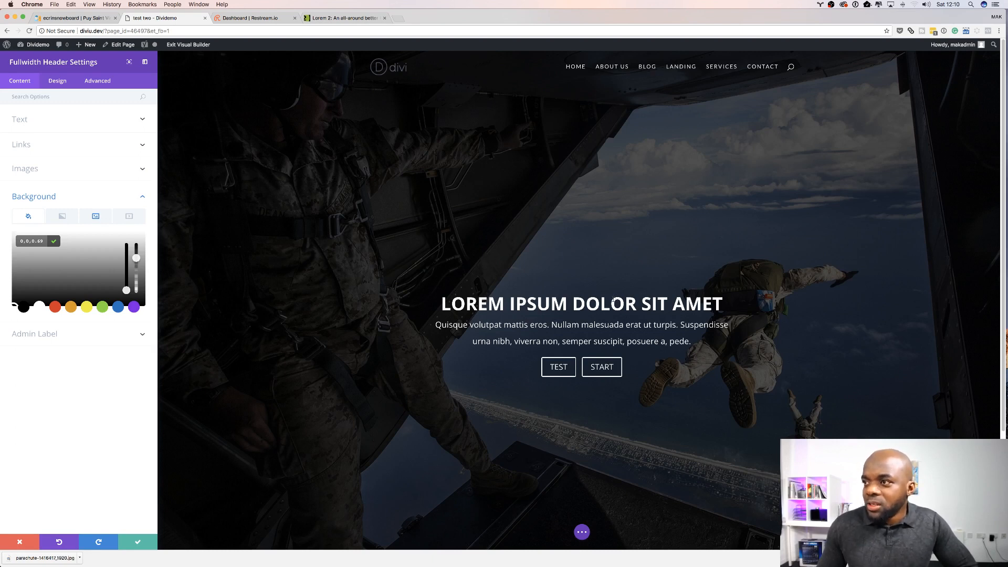
{"action": "left_click_drag", "start_coordinate": [134, 258], "coordinate": [140, 299]}
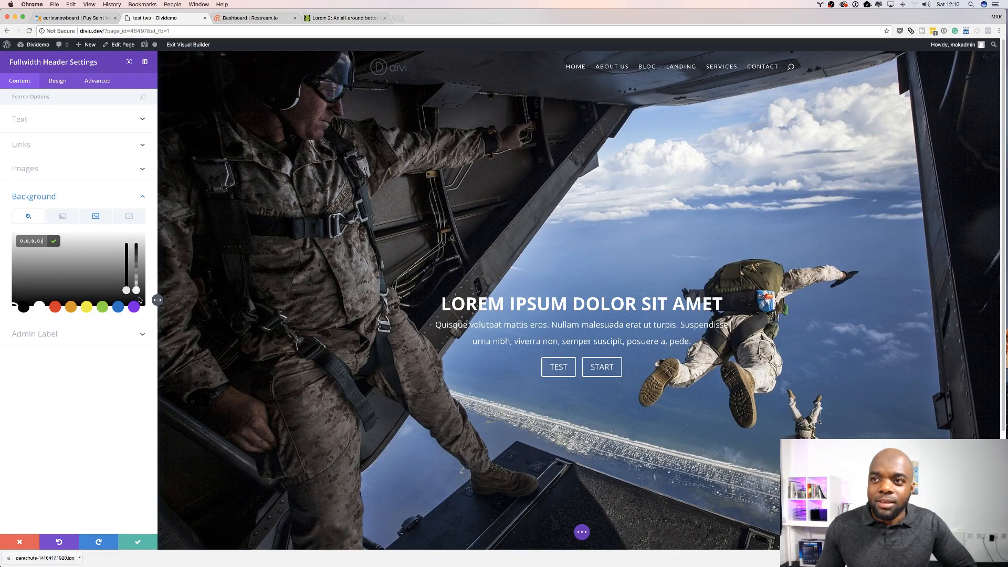
{"action": "left_click_drag", "start_coordinate": [140, 300], "coordinate": [143, 264]}
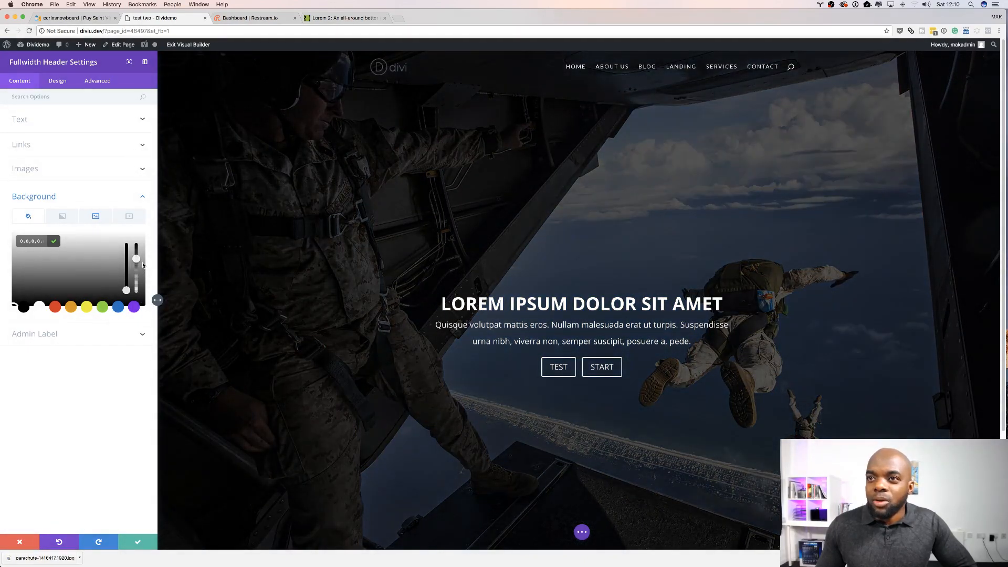
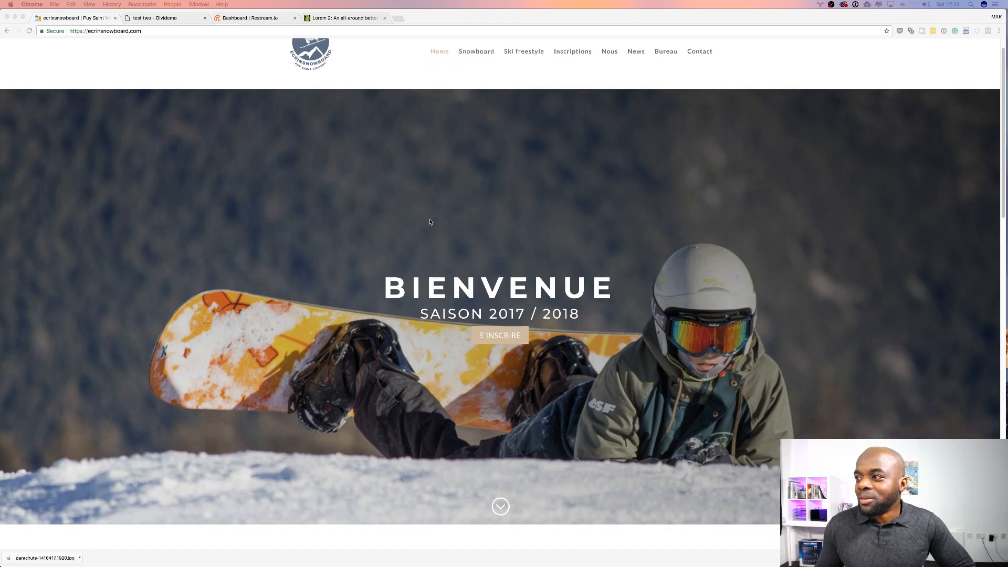
Step: Scroll through the reference snowboard club website to examine how its sections are laid out
{"action": "scroll", "coordinate": [430, 222], "scroll_direction": "down", "scroll_amount": 3}
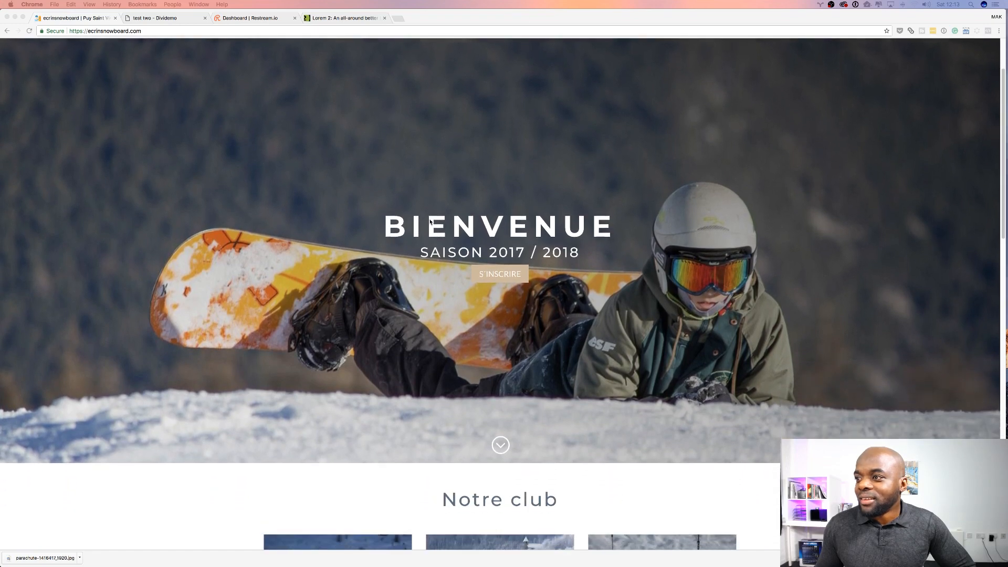
{"action": "scroll", "coordinate": [430, 222], "scroll_direction": "down", "scroll_amount": 2}
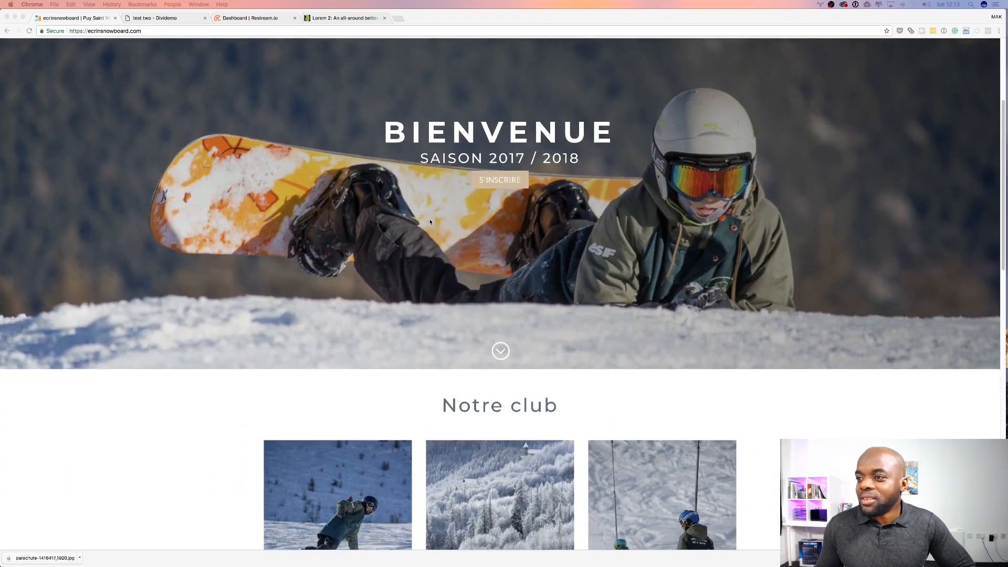
{"action": "scroll", "coordinate": [430, 222], "scroll_direction": "down", "scroll_amount": 3}
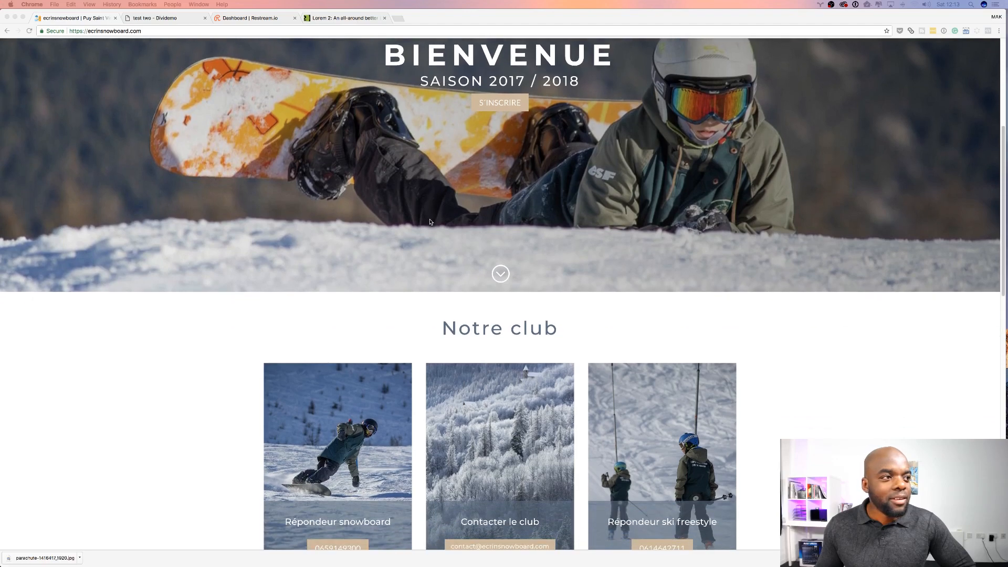
{"action": "scroll", "coordinate": [430, 222], "scroll_direction": "down", "scroll_amount": 4}
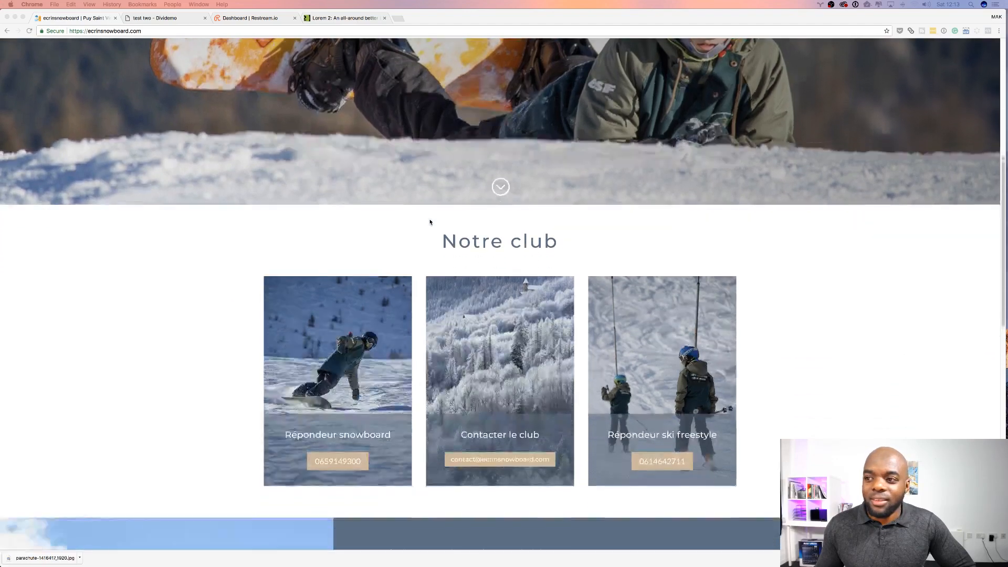
{"action": "scroll", "coordinate": [430, 222], "scroll_direction": "down", "scroll_amount": 3}
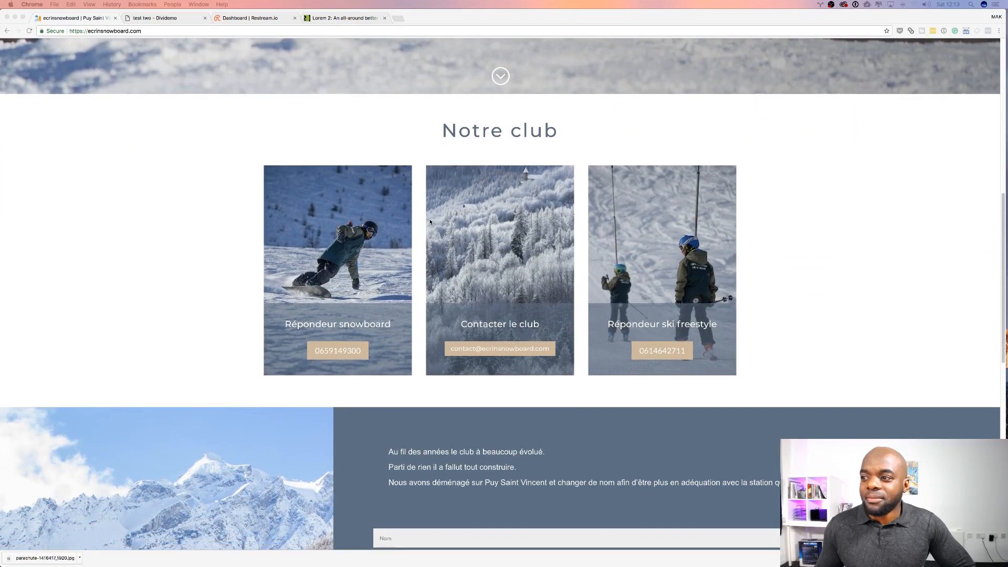
{"action": "scroll", "coordinate": [430, 222], "scroll_direction": "down", "scroll_amount": 6}
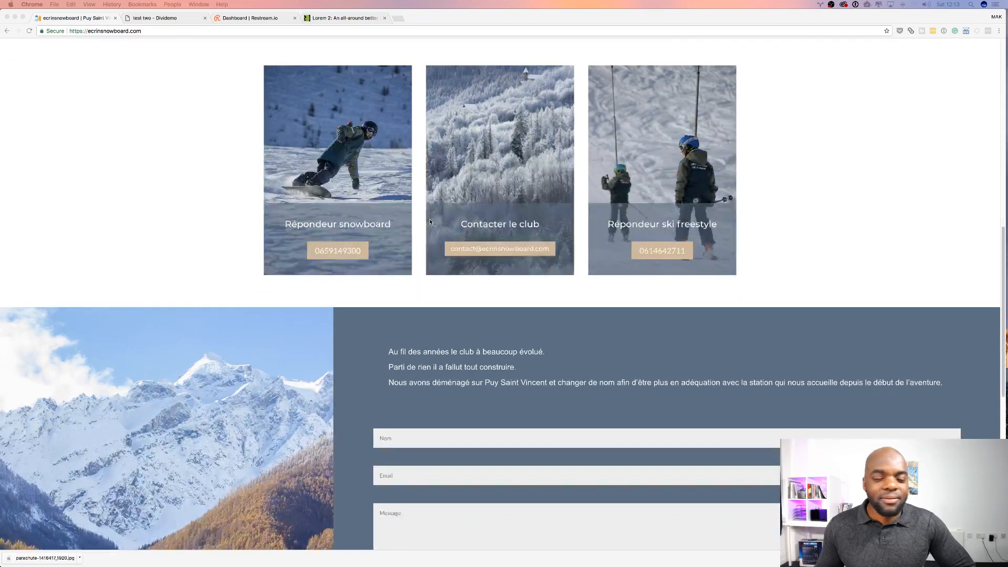
{"action": "scroll", "coordinate": [430, 222], "scroll_direction": "down", "scroll_amount": 5}
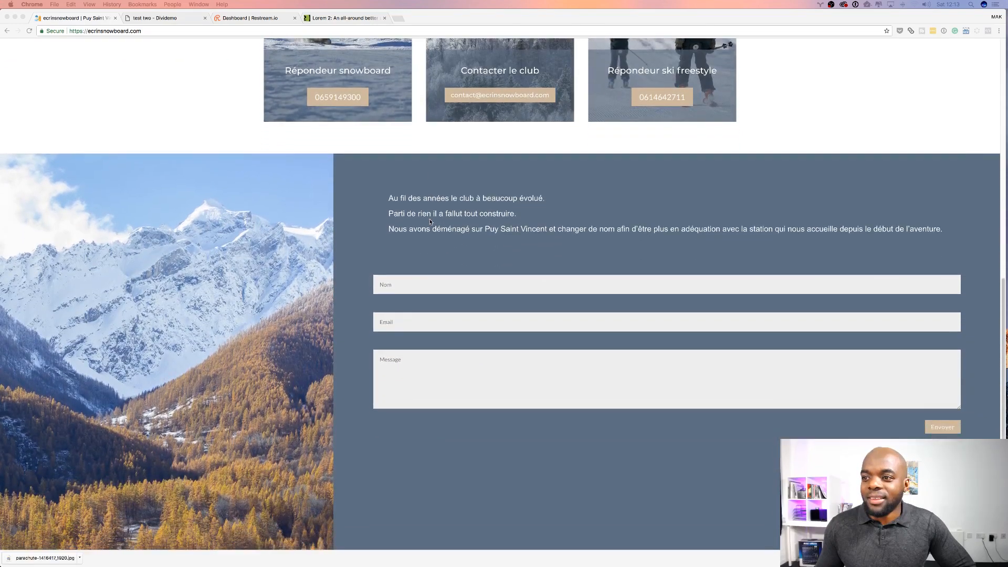
{"action": "scroll", "coordinate": [430, 222], "scroll_direction": "down", "scroll_amount": 6}
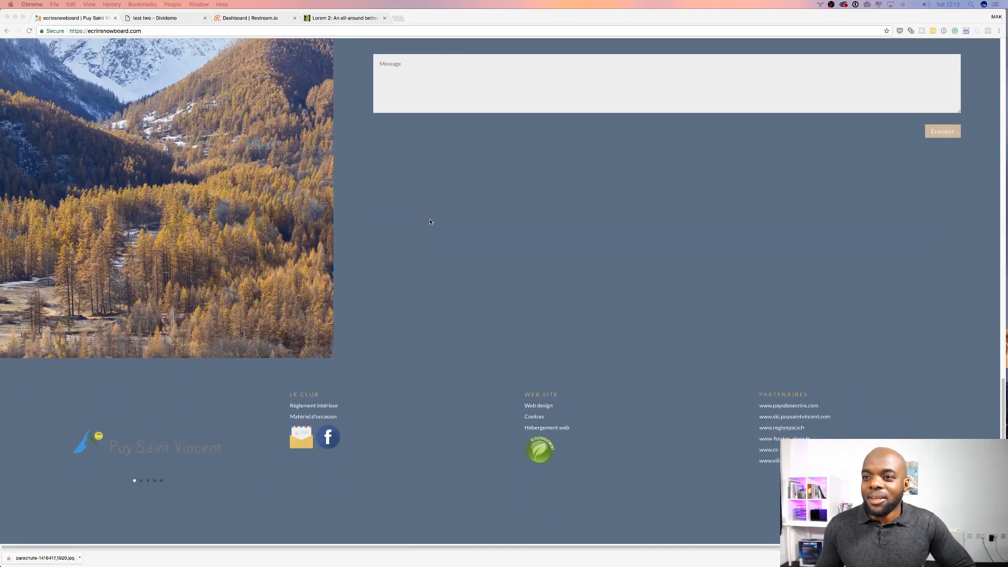
{"action": "scroll", "coordinate": [430, 222], "scroll_direction": "up", "scroll_amount": 20}
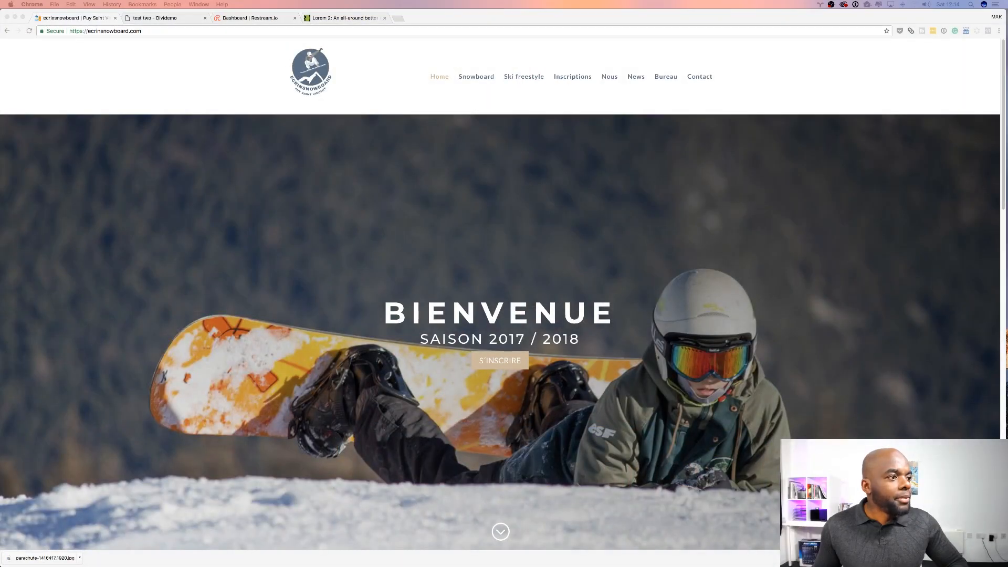
Step: Switch back to the Divi page and save the Fullwidth Header settings
{"action": "left_click", "coordinate": [170, 18]}
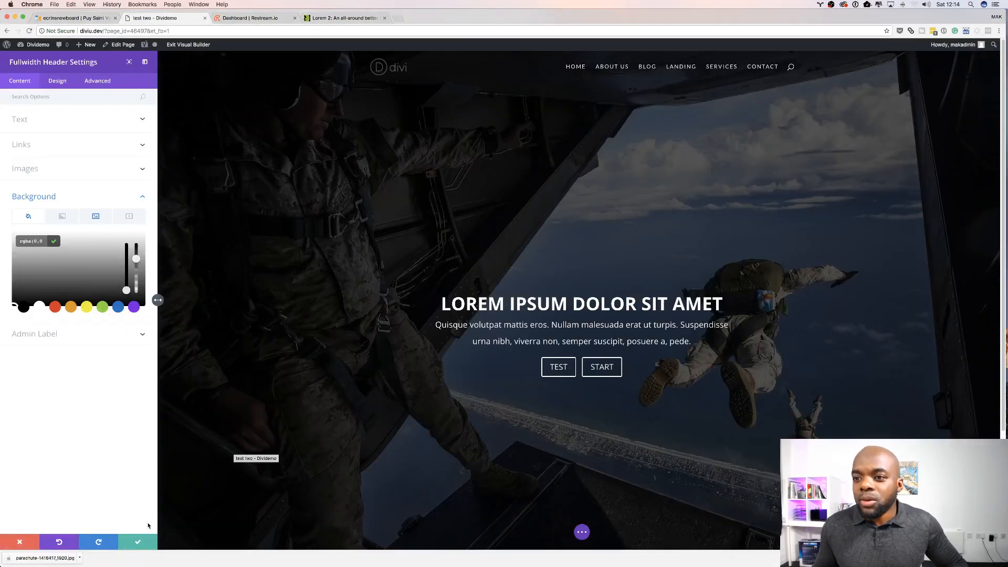
{"action": "left_click", "coordinate": [138, 542]}
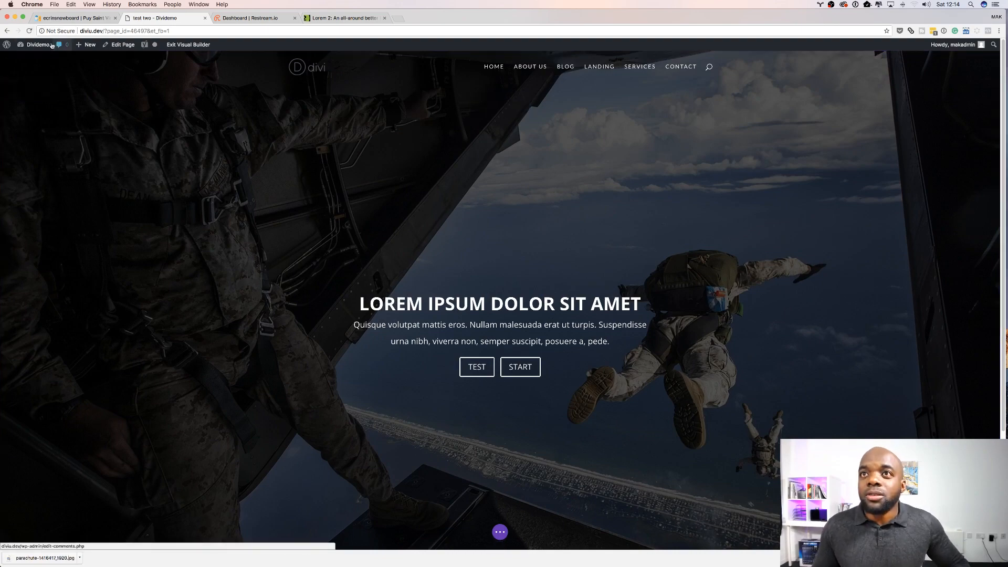
{"action": "mouse_move", "coordinate": [53, 47]}
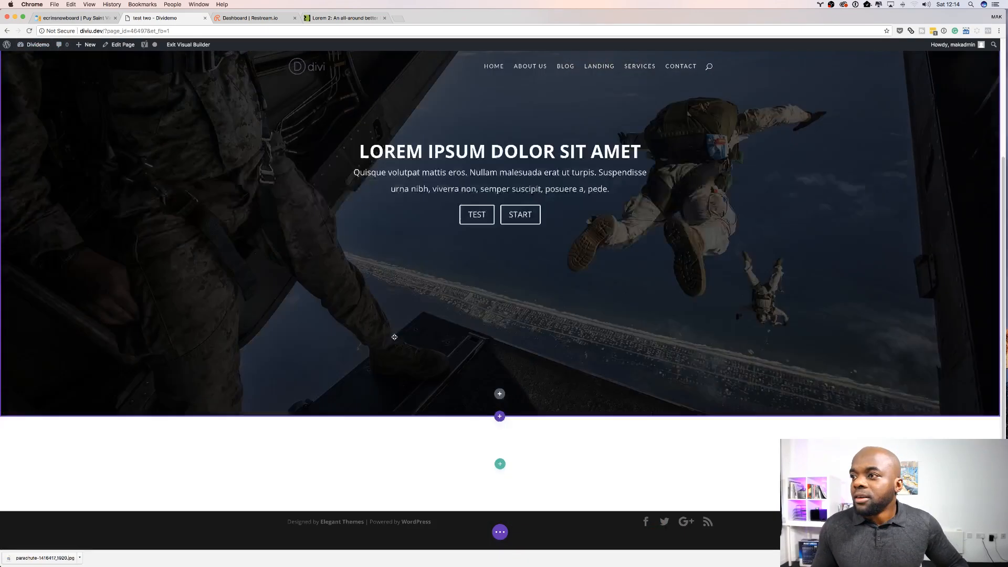
Step: Give the empty row below the header a single-column layout
{"action": "scroll", "coordinate": [394, 337], "scroll_direction": "down", "scroll_amount": 3}
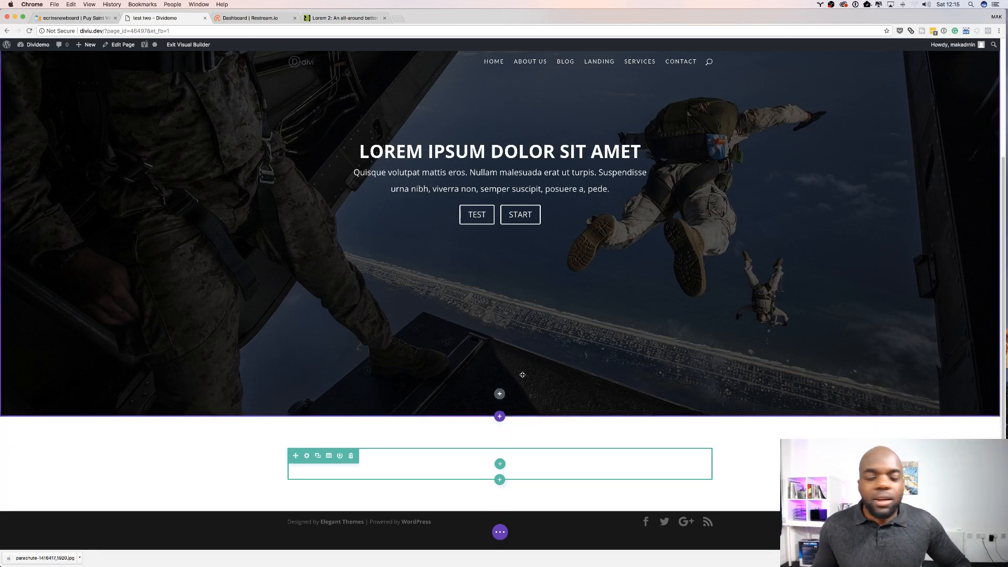
{"action": "left_click", "coordinate": [500, 464]}
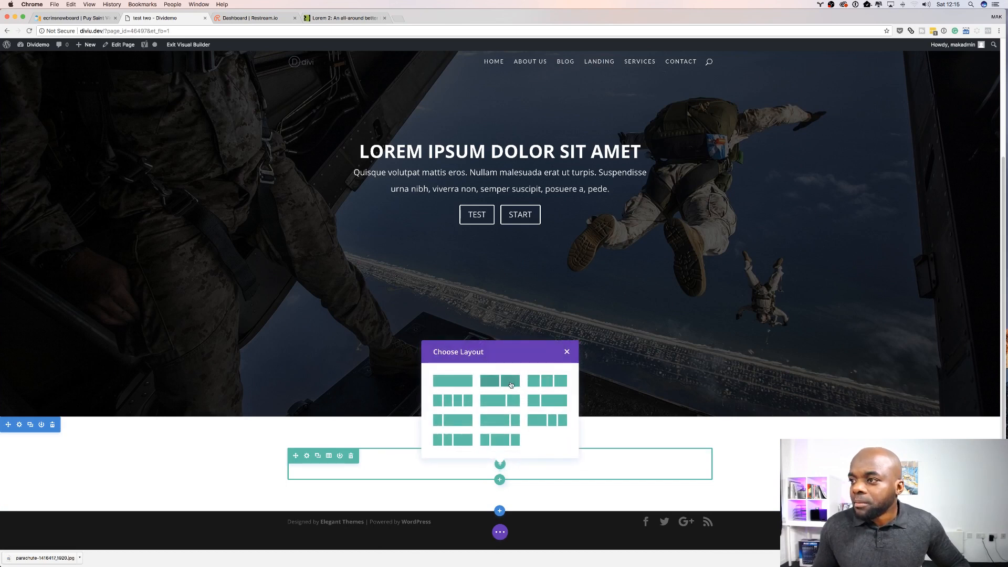
{"action": "left_click", "coordinate": [450, 384]}
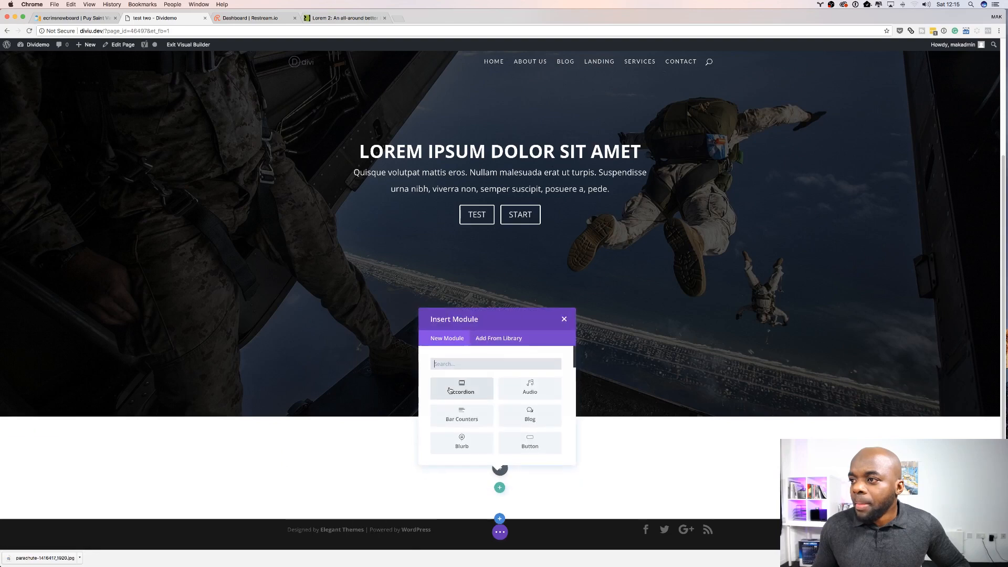
Step: Copy the first two short paragraphs of placeholder text from lorem2.com
{"action": "left_click", "coordinate": [351, 17]}
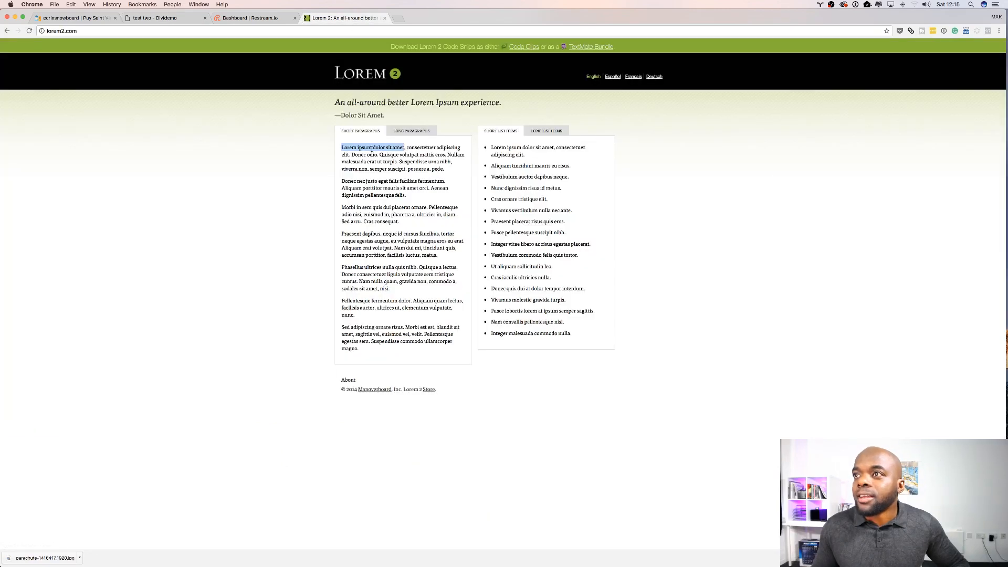
{"action": "left_click", "coordinate": [355, 148]}
{"action": "left_click_drag", "start_coordinate": [342, 147], "coordinate": [429, 191]}
{"action": "key", "text": "super+c"}
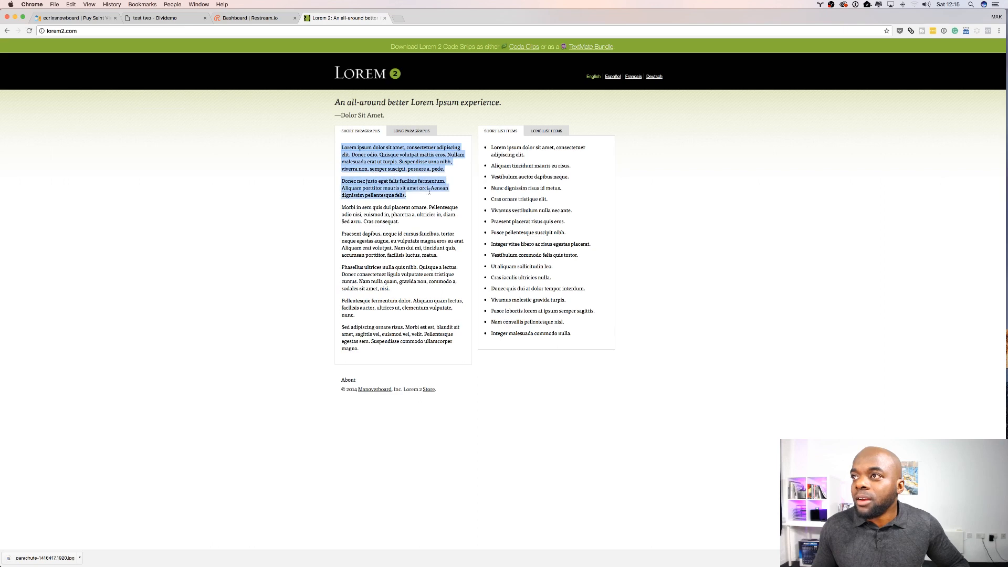
Step: Insert a Text module into the new row and paste the two lorem paragraphs as its content
{"action": "left_click", "coordinate": [158, 18]}
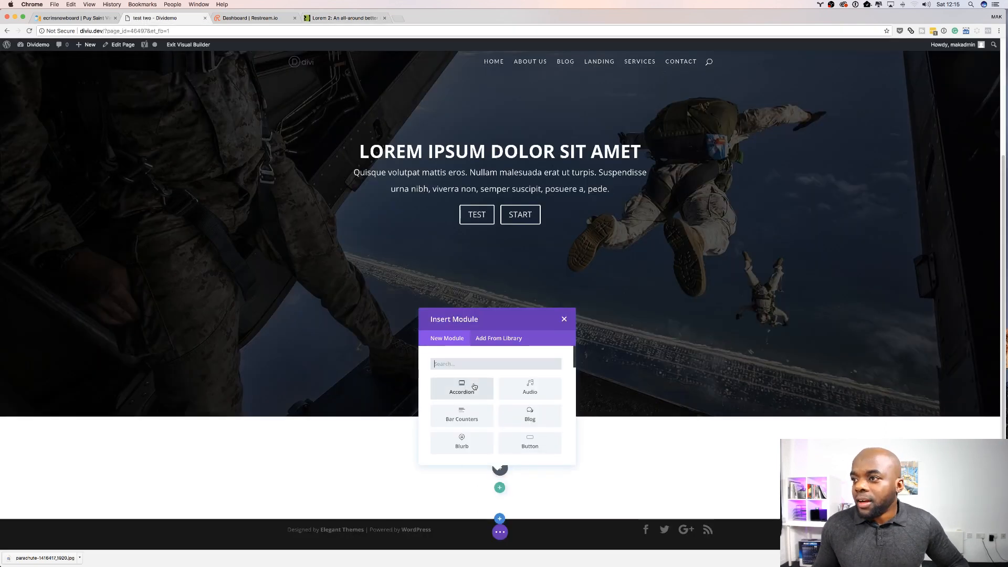
{"action": "type", "text": "c"}
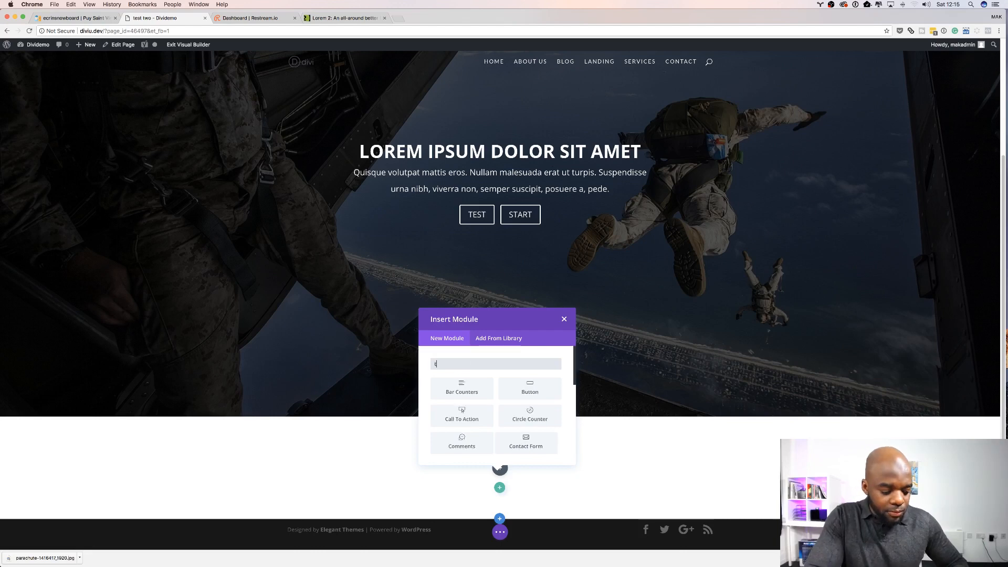
{"action": "type", "text": "ext"}
{"action": "left_click", "coordinate": [466, 383]}
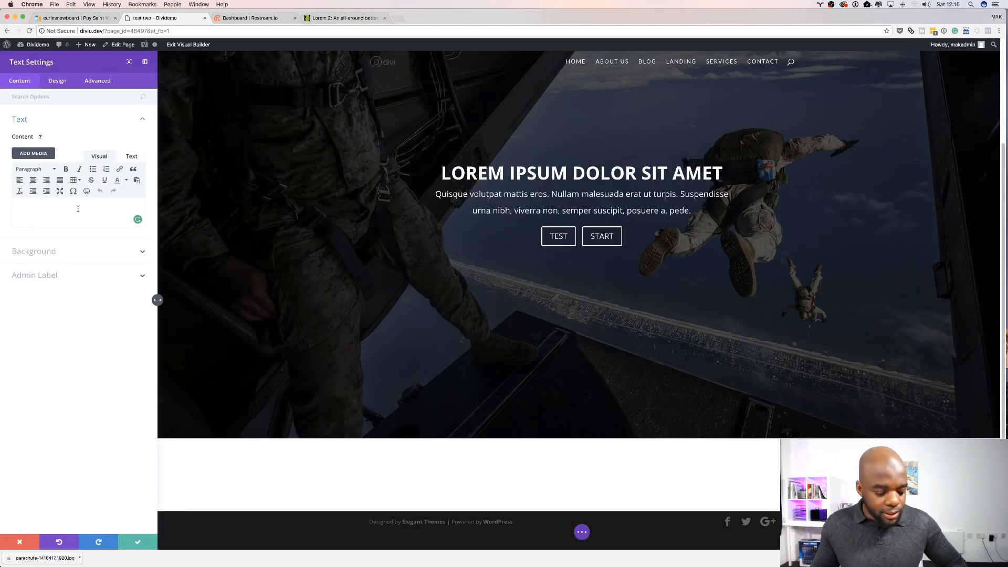
{"action": "key", "text": "super+v"}
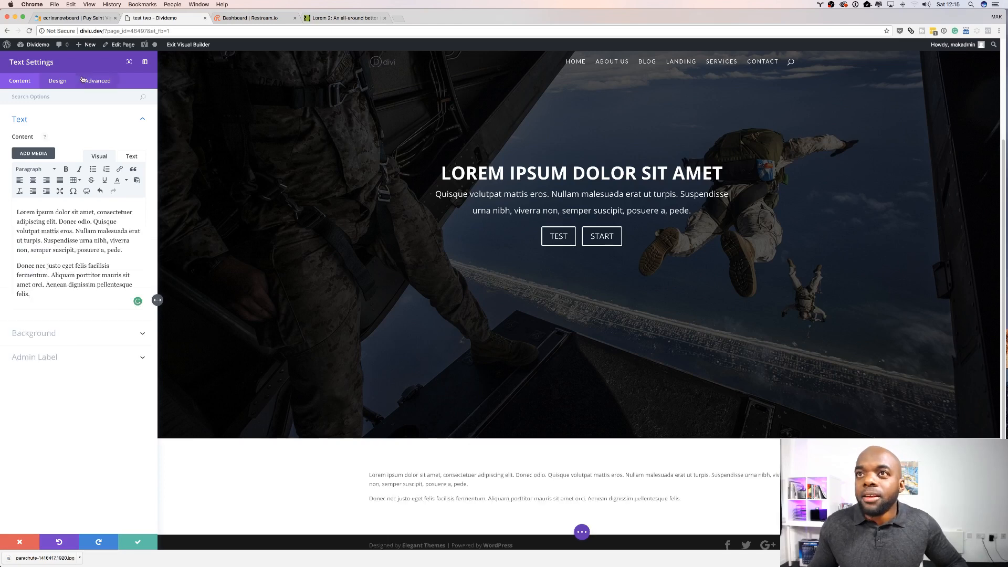
Step: Set the text module's body text size to 18px, line height to 1.8em and centre the text orientation
{"action": "left_click", "coordinate": [59, 82]}
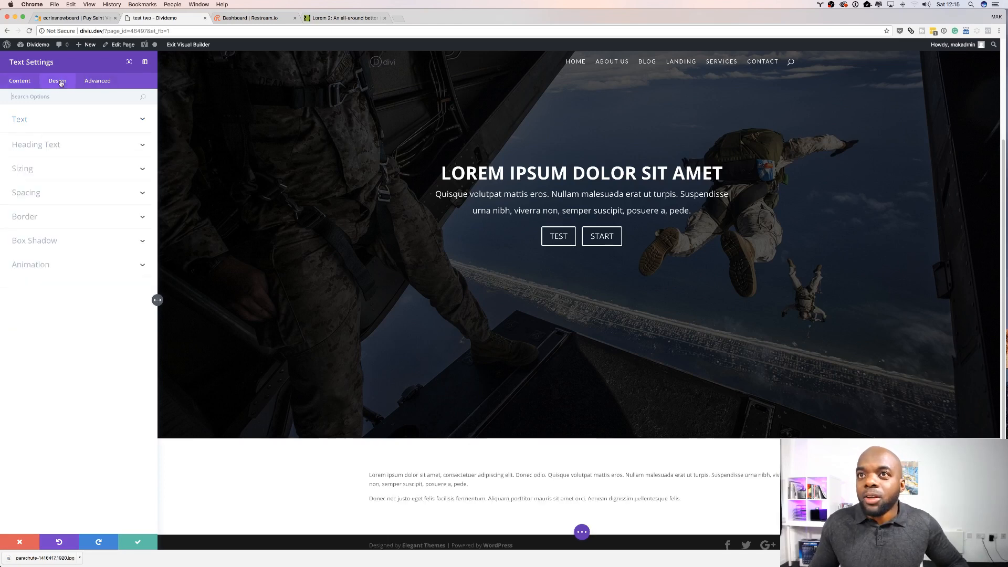
{"action": "left_click", "coordinate": [29, 122]}
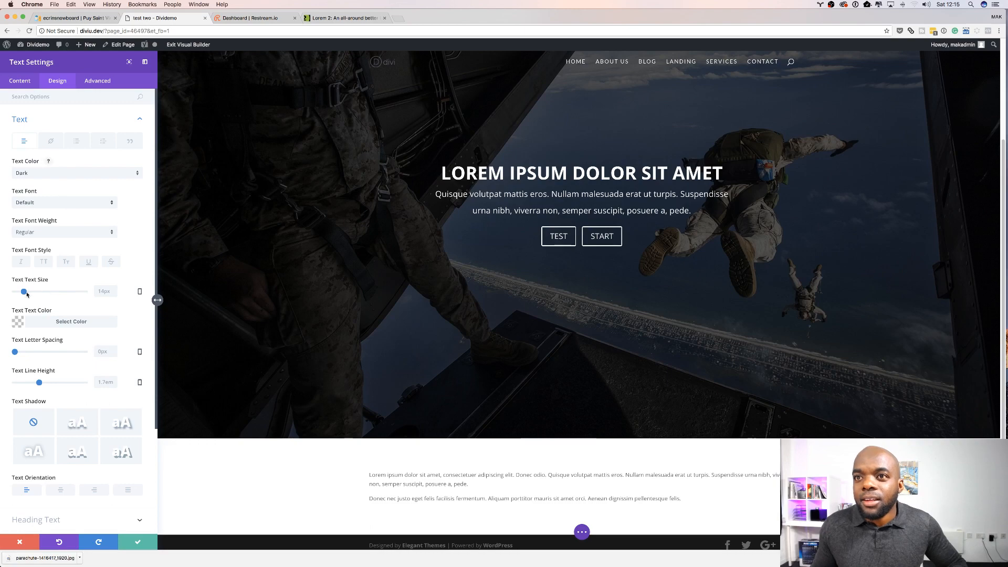
{"action": "left_click_drag", "start_coordinate": [24, 292], "coordinate": [32, 295]}
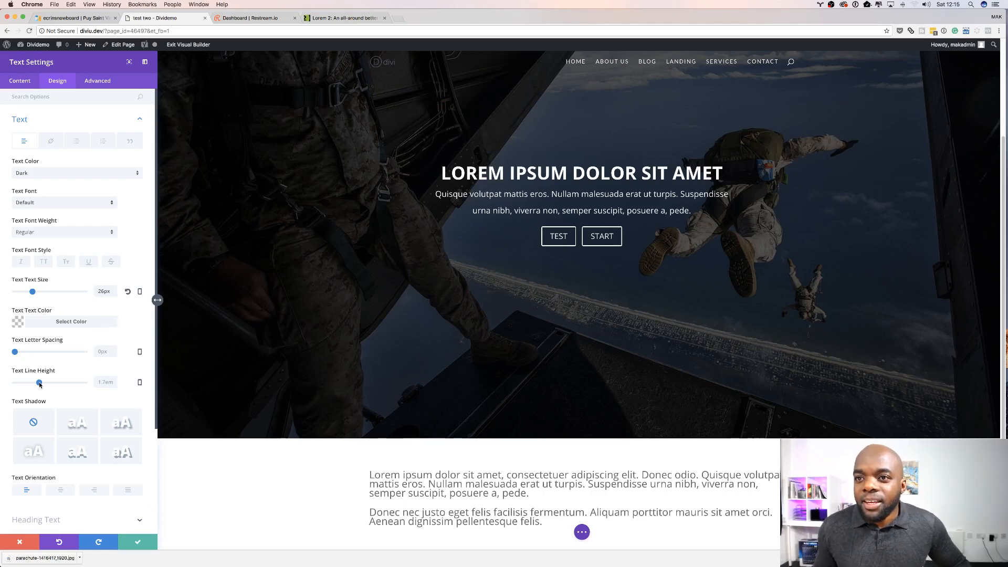
{"action": "left_click_drag", "start_coordinate": [39, 385], "coordinate": [42, 387]}
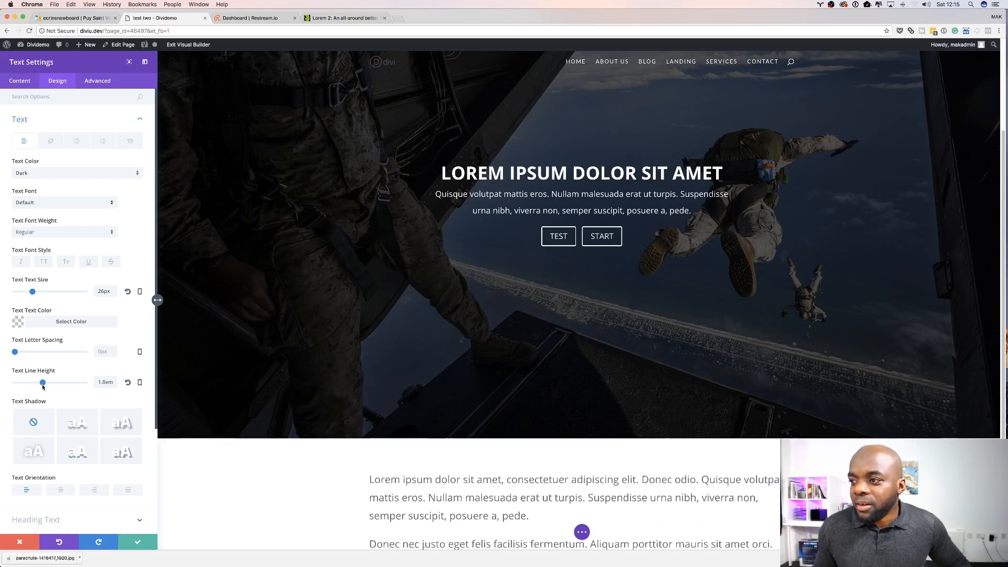
{"action": "scroll", "coordinate": [64, 383], "scroll_direction": "down", "scroll_amount": 1}
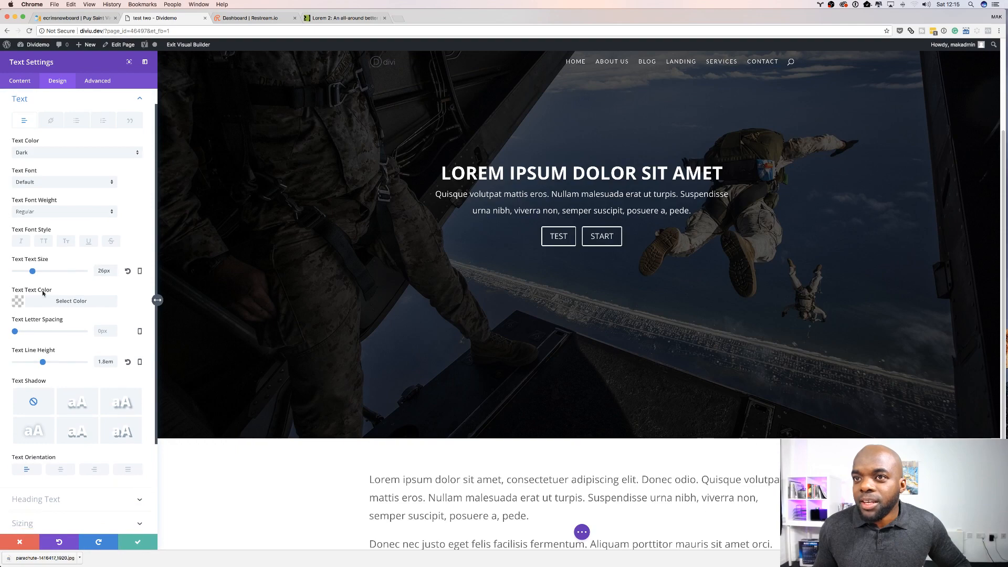
{"action": "left_click_drag", "start_coordinate": [32, 271], "coordinate": [27, 274]}
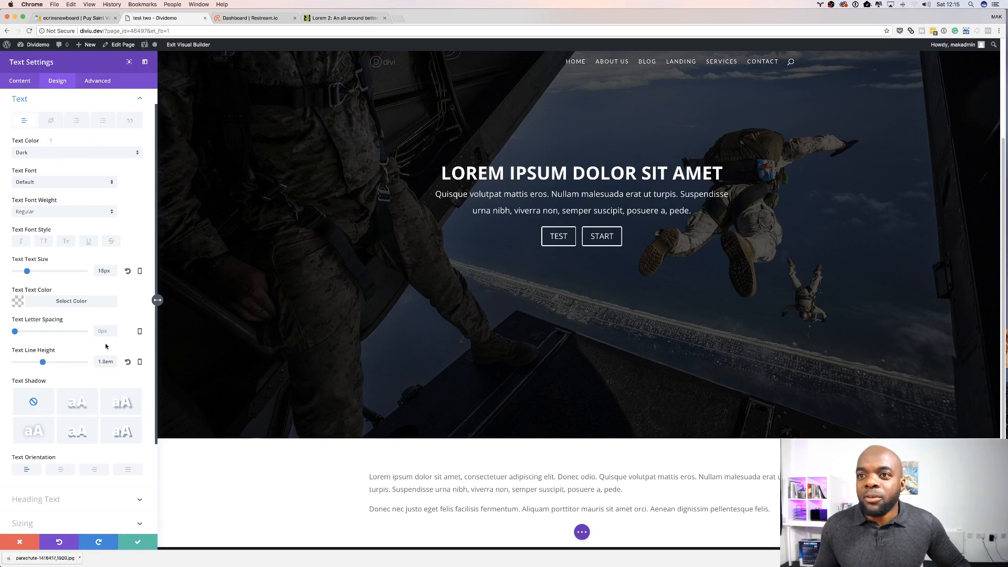
{"action": "scroll", "coordinate": [105, 346], "scroll_direction": "down", "scroll_amount": 1}
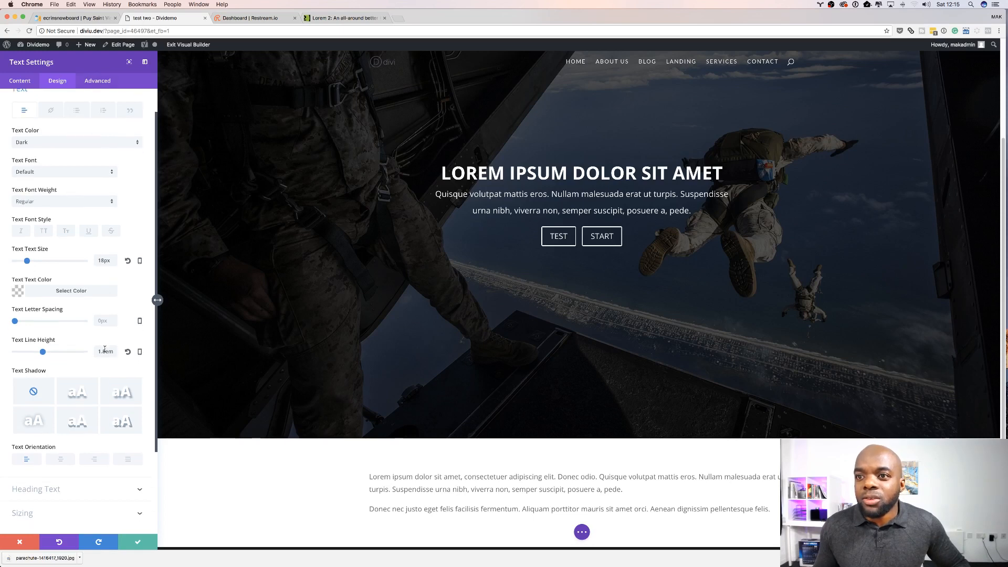
{"action": "left_click", "coordinate": [62, 459]}
Step: Set the text module's width to 80% and centre its module alignment
{"action": "scroll", "coordinate": [88, 457], "scroll_direction": "down", "scroll_amount": 1}
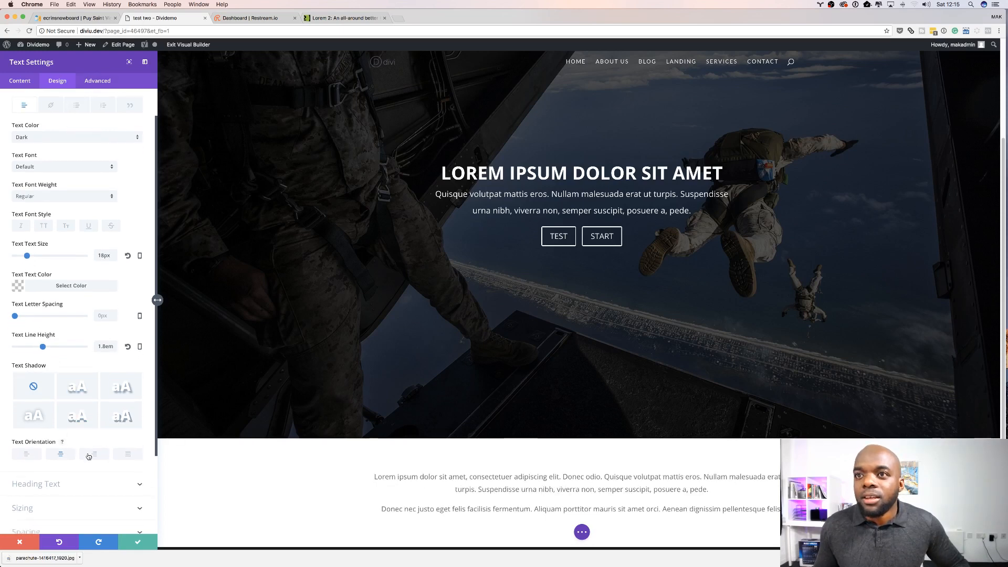
{"action": "scroll", "coordinate": [88, 457], "scroll_direction": "down", "scroll_amount": 3}
{"action": "left_click", "coordinate": [49, 459]}
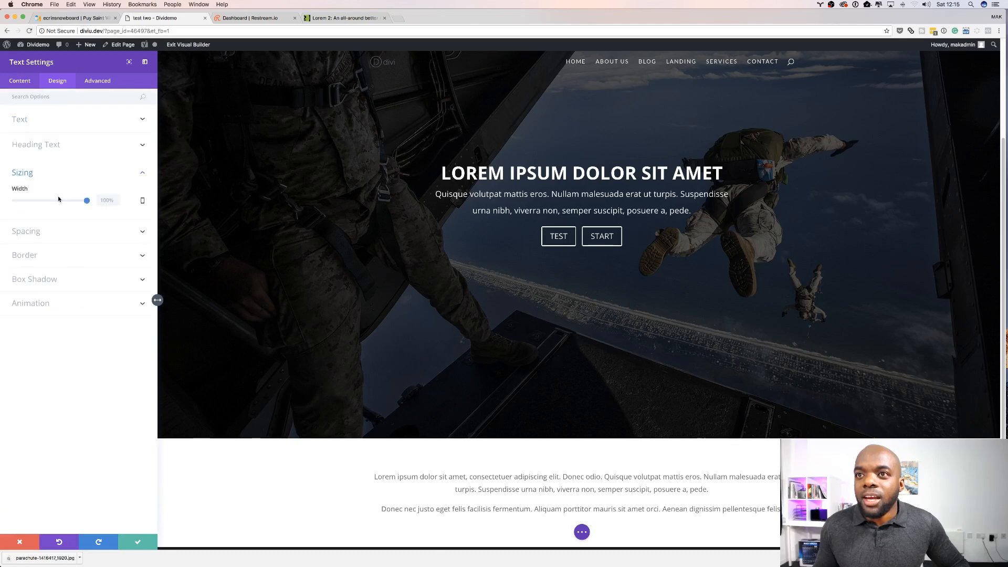
{"action": "left_click_drag", "start_coordinate": [87, 200], "coordinate": [73, 203]}
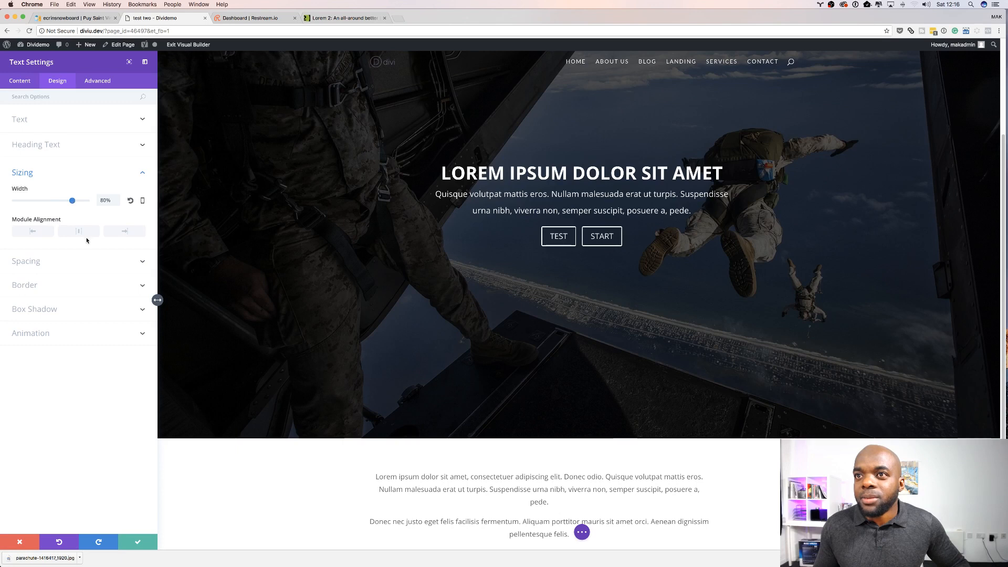
{"action": "left_click", "coordinate": [81, 232]}
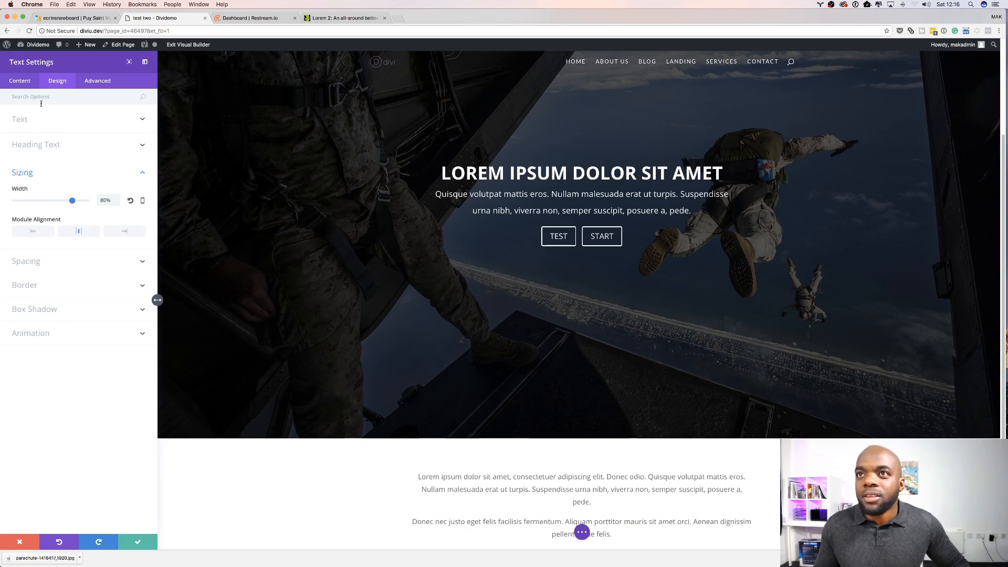
Step: Reduce the text module's body text size to 15px
{"action": "left_click", "coordinate": [51, 118]}
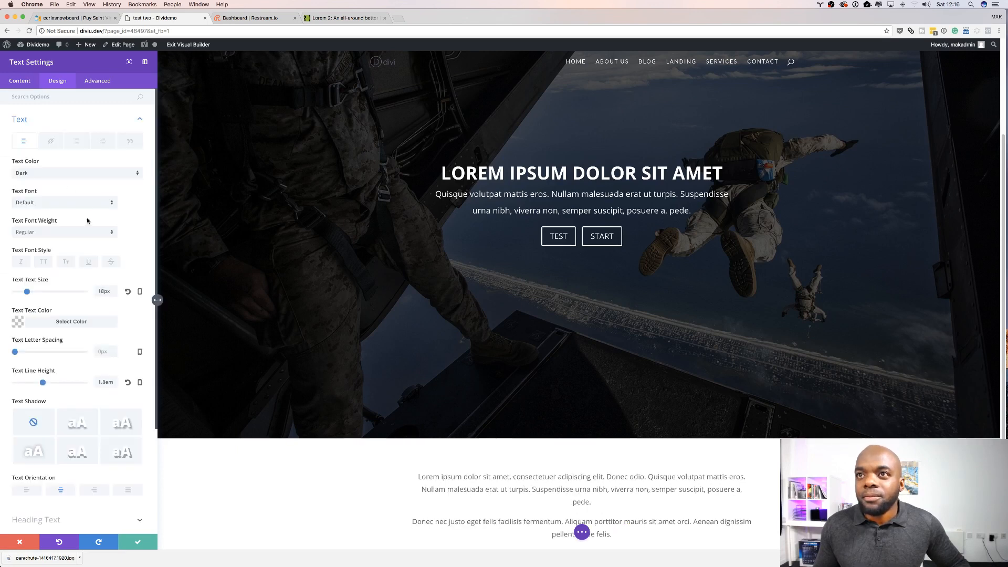
{"action": "left_click_drag", "start_coordinate": [27, 293], "coordinate": [26, 294]}
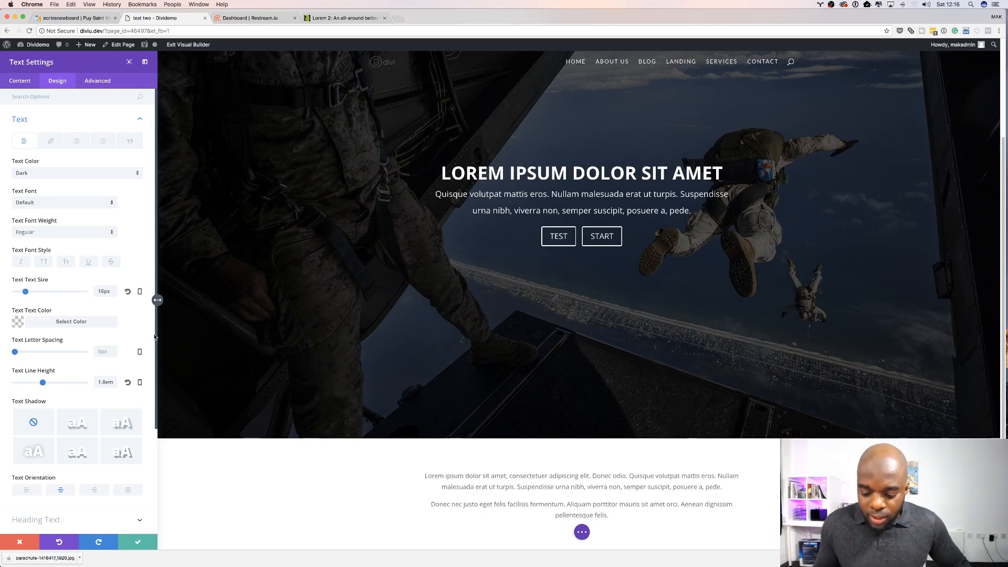
{"action": "scroll", "coordinate": [152, 323], "scroll_direction": "down", "scroll_amount": 3}
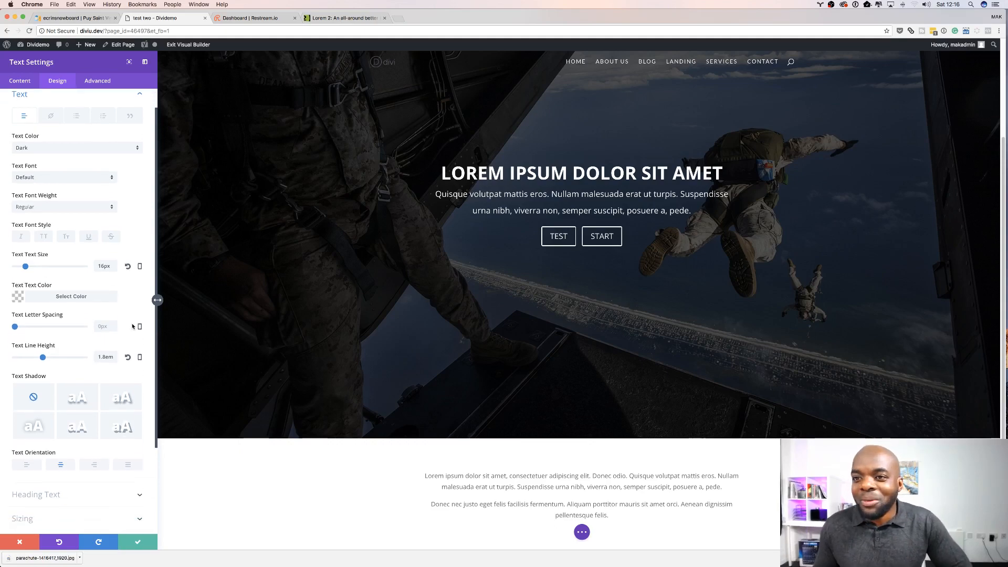
Step: Add a solid 9px border around the text module
{"action": "scroll", "coordinate": [381, 406], "scroll_direction": "down", "scroll_amount": 1}
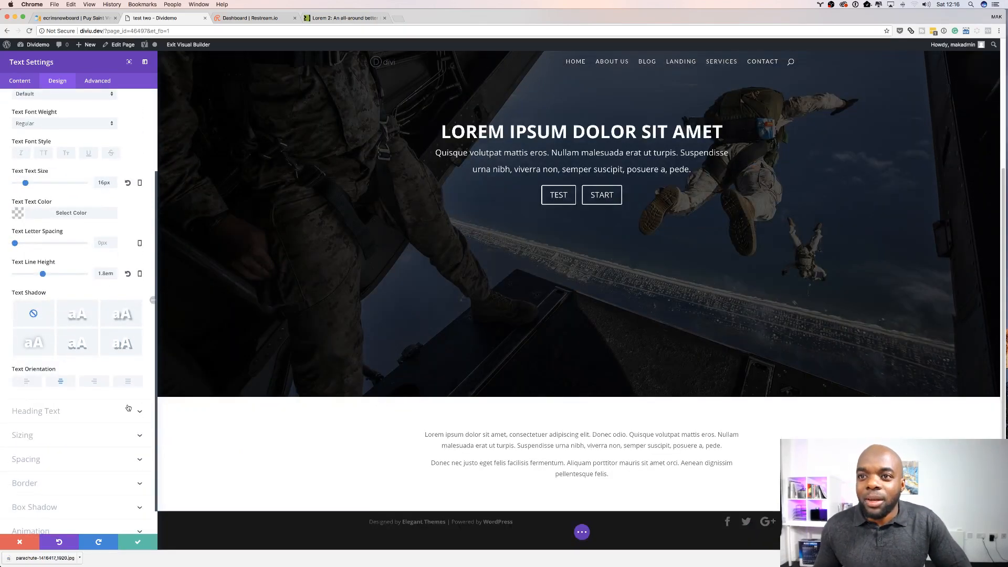
{"action": "scroll", "coordinate": [67, 424], "scroll_direction": "down", "scroll_amount": 1}
{"action": "scroll", "coordinate": [67, 424], "scroll_direction": "down", "scroll_amount": 1}
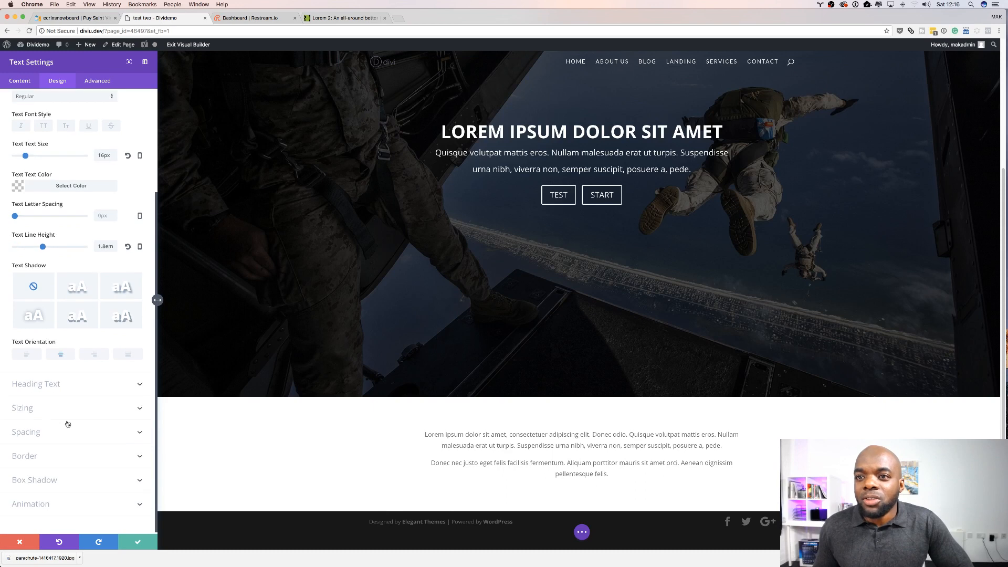
{"action": "left_click", "coordinate": [34, 458]}
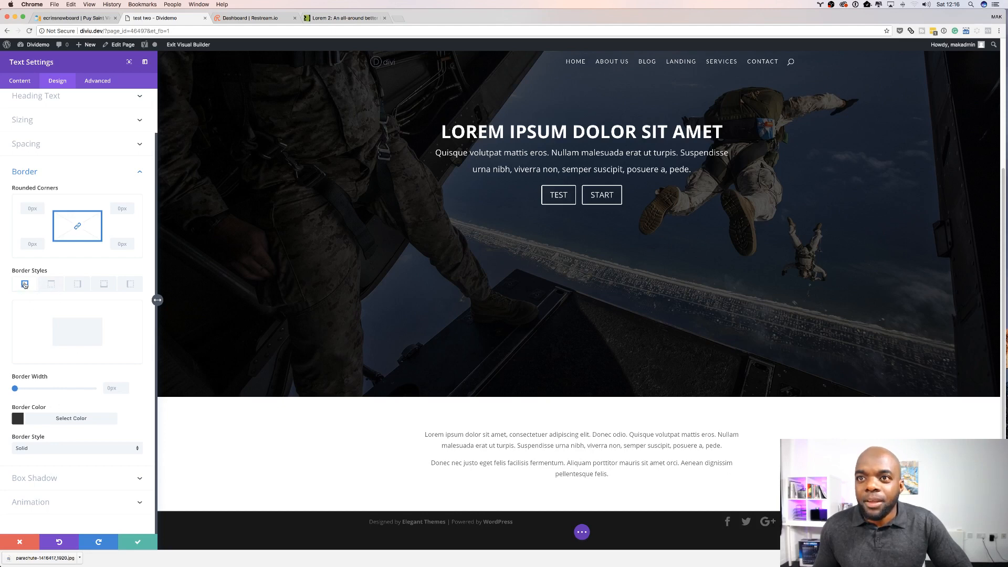
{"action": "left_click_drag", "start_coordinate": [18, 387], "coordinate": [31, 390]}
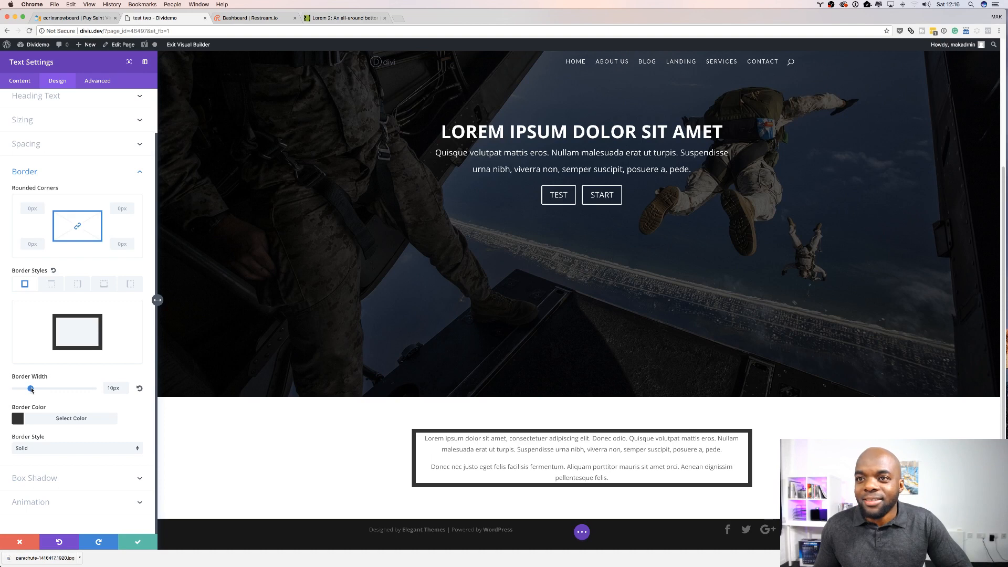
{"action": "left_click_drag", "start_coordinate": [31, 389], "coordinate": [30, 389]}
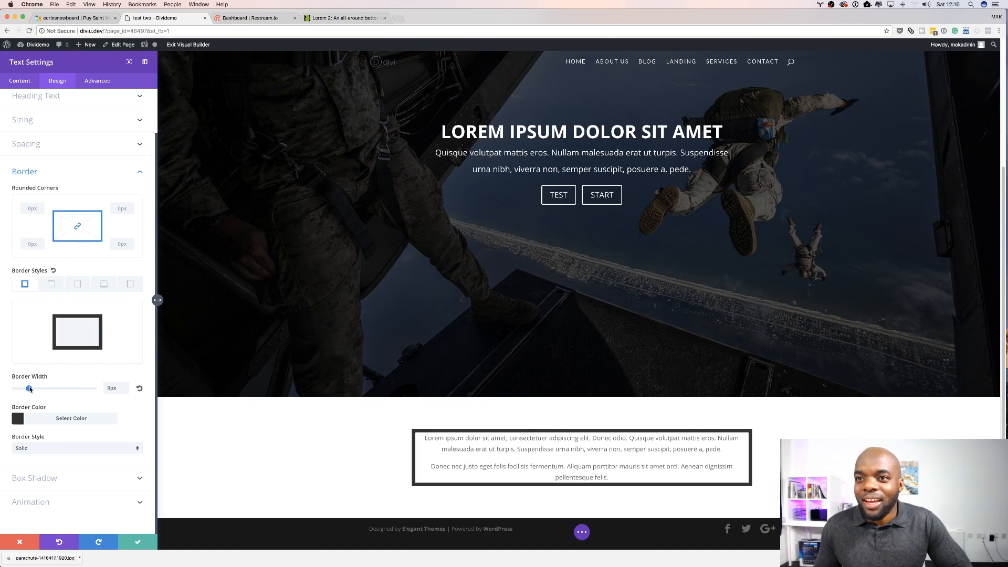
Step: Set the text module's border colour to the orange swatch
{"action": "left_click", "coordinate": [18, 419]}
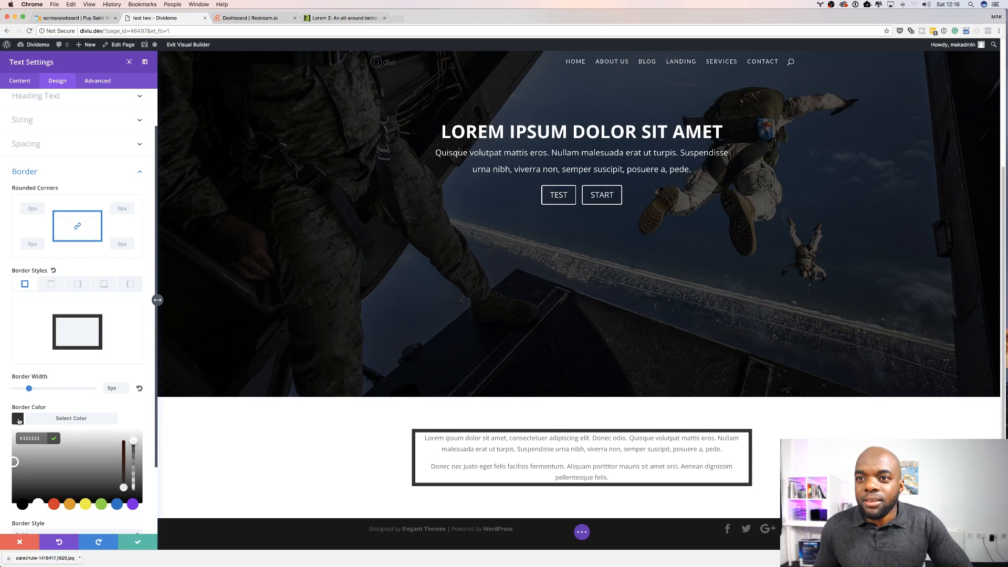
{"action": "left_click", "coordinate": [86, 505]}
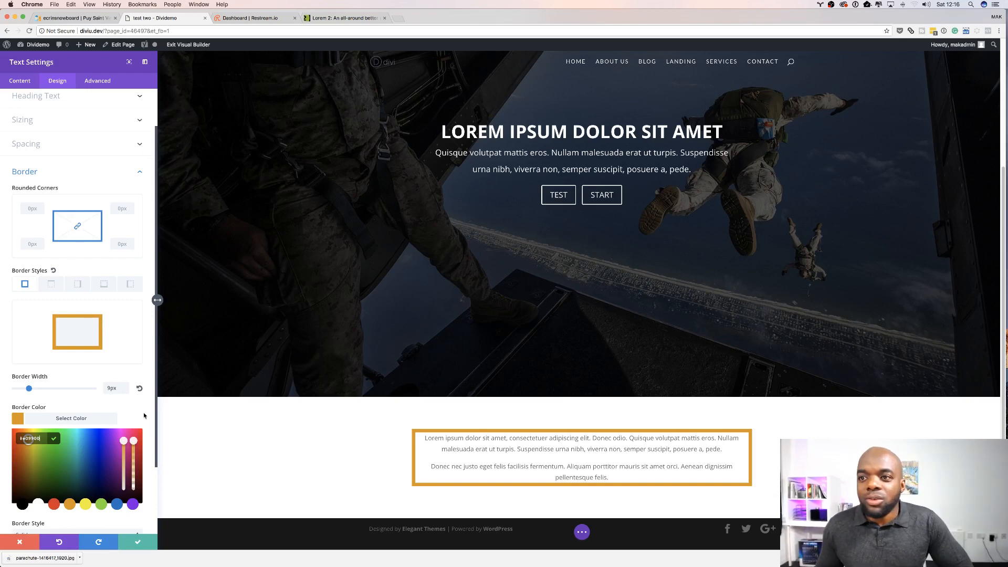
{"action": "scroll", "coordinate": [157, 388], "scroll_direction": "down", "scroll_amount": 3}
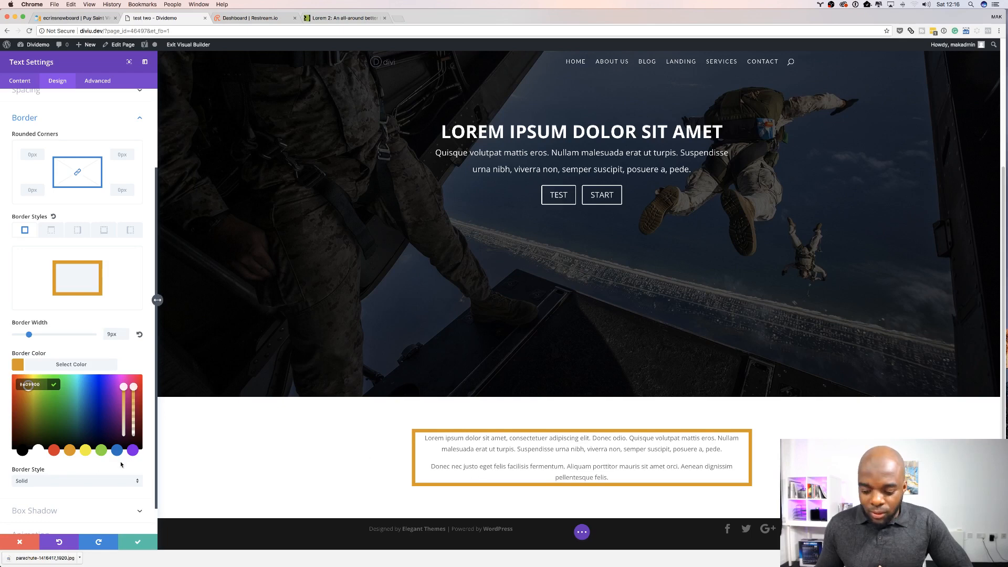
{"action": "scroll", "coordinate": [98, 349], "scroll_direction": "up", "scroll_amount": 1}
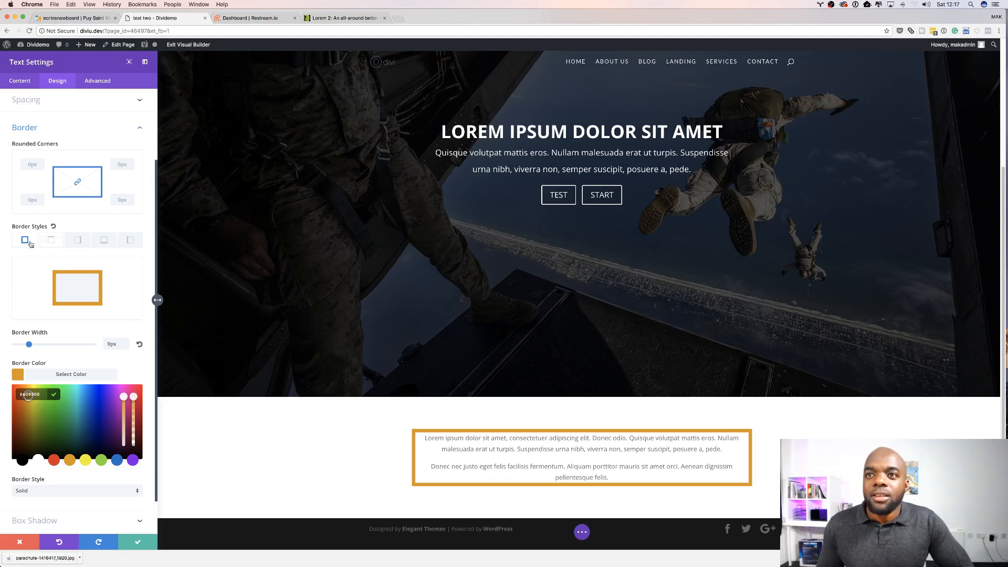
Step: Set the top, right and bottom border widths to 0px so only the left border remains, then close the settings
{"action": "left_click", "coordinate": [52, 242]}
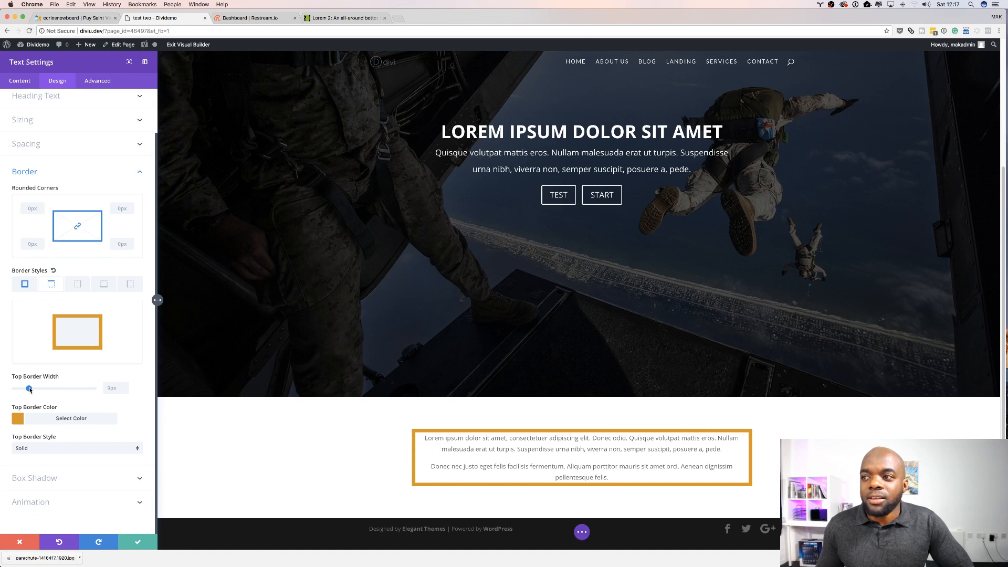
{"action": "mouse_move", "coordinate": [30, 390]}
{"action": "left_mouse_down"}
{"action": "mouse_move", "coordinate": [54, 390]}
{"action": "mouse_move", "coordinate": [4, 390]}
{"action": "mouse_move", "coordinate": [30, 389]}
{"action": "left_mouse_up"}
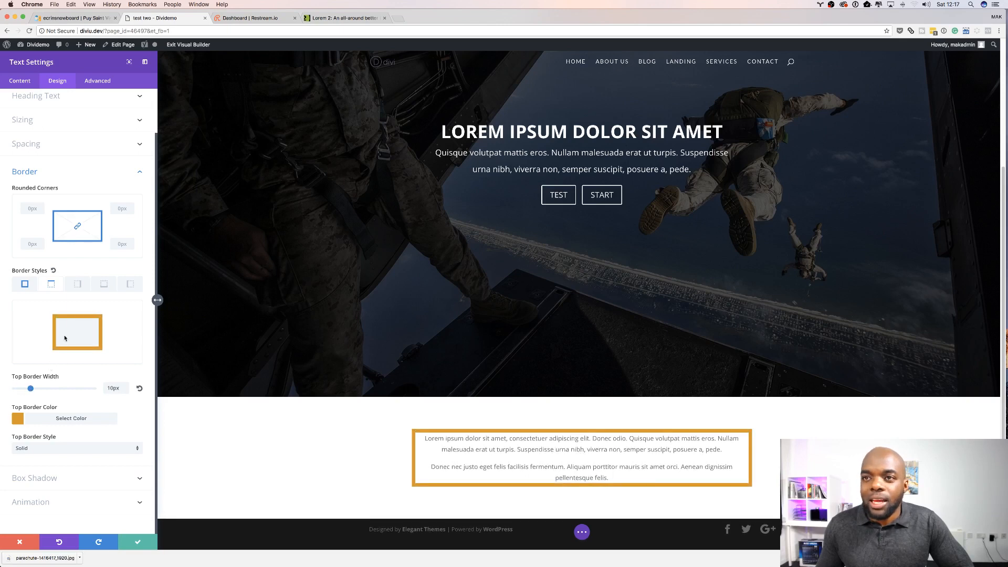
{"action": "left_click", "coordinate": [77, 284]}
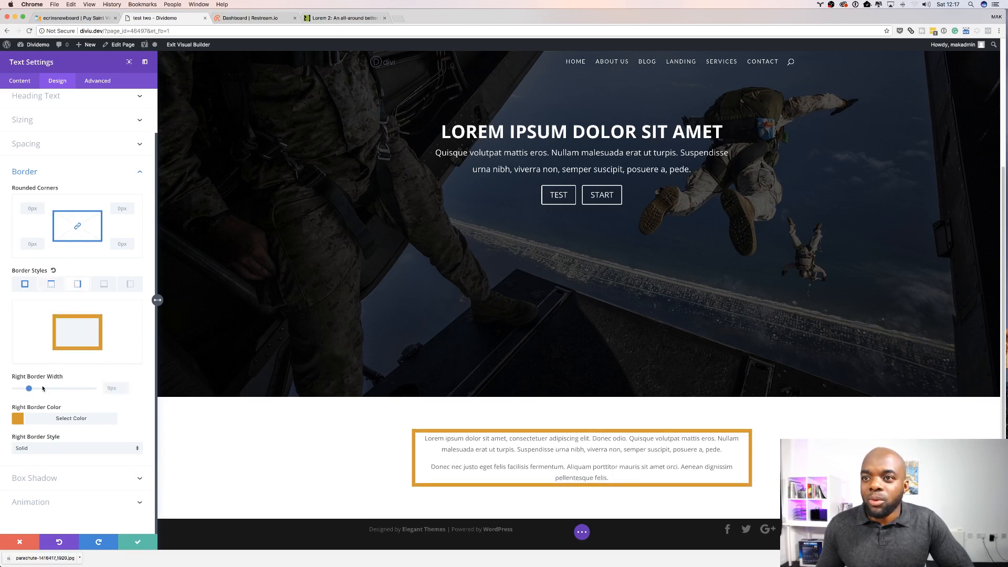
{"action": "left_click_drag", "start_coordinate": [29, 388], "coordinate": [0, 387]}
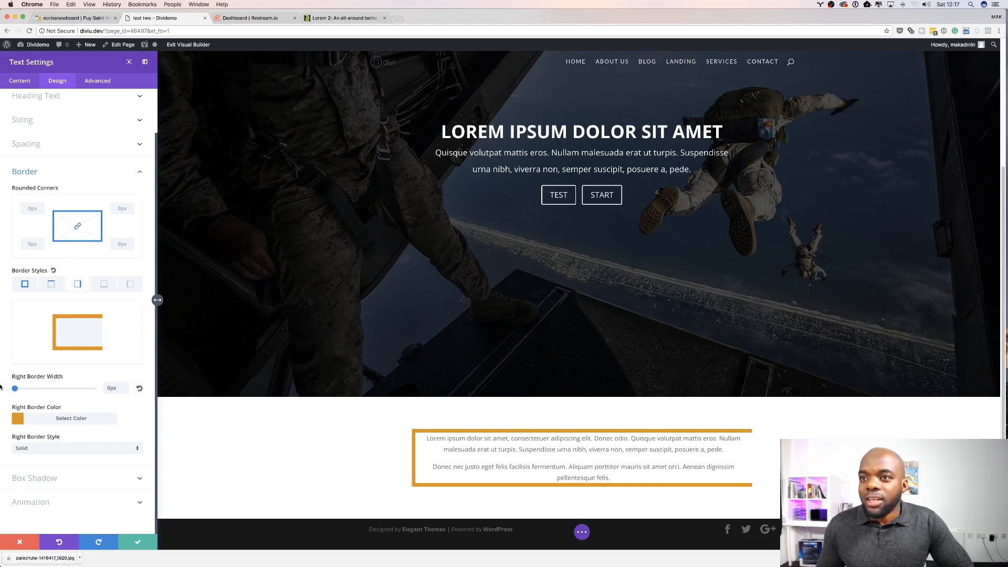
{"action": "left_click", "coordinate": [101, 283]}
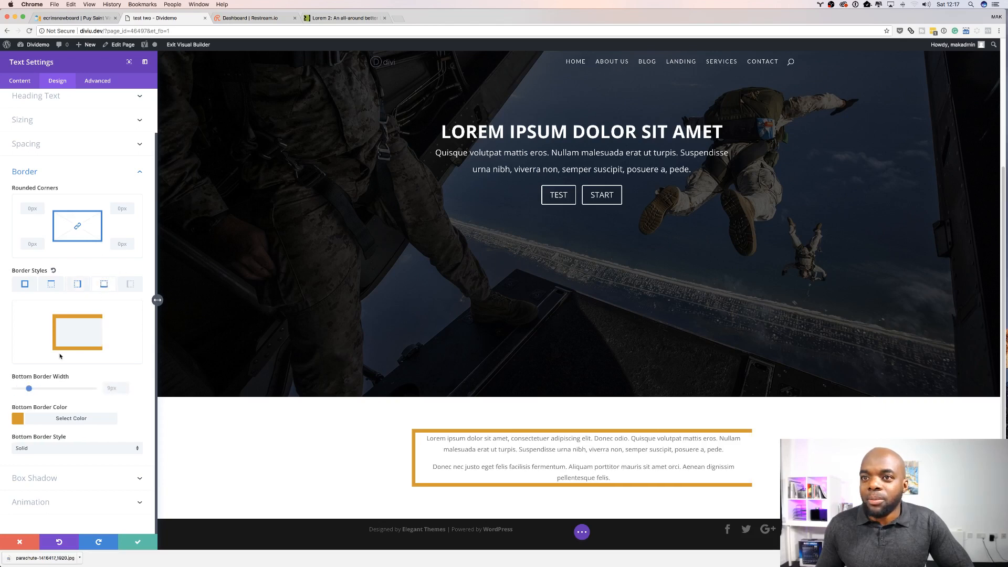
{"action": "left_click_drag", "start_coordinate": [29, 389], "coordinate": [14, 389]}
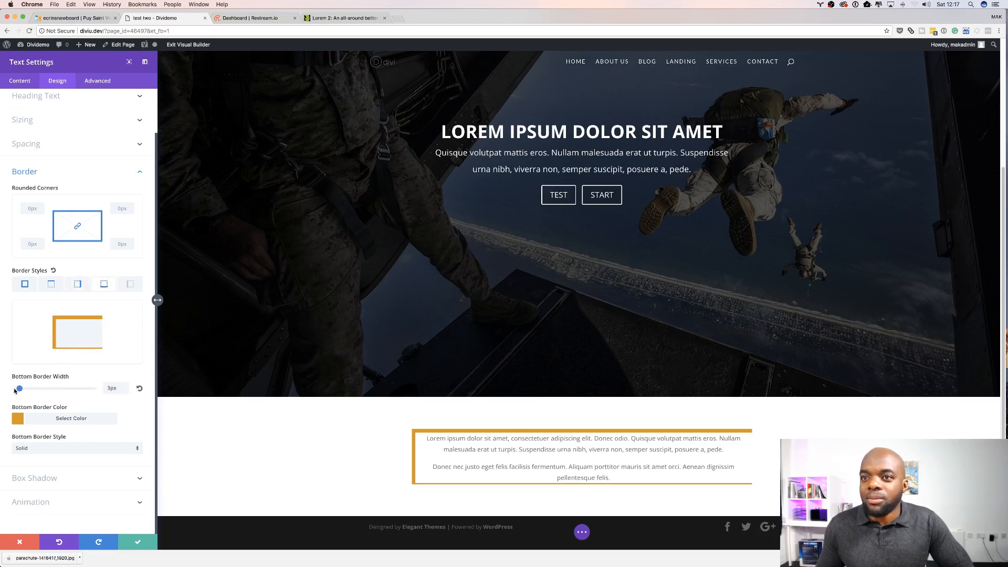
{"action": "left_click", "coordinate": [131, 285]}
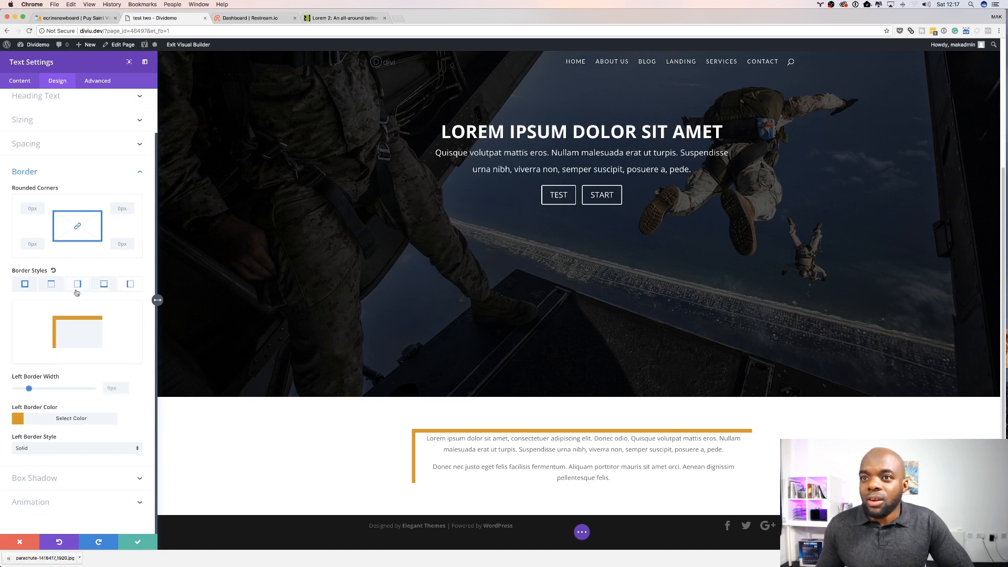
{"action": "left_click", "coordinate": [50, 287]}
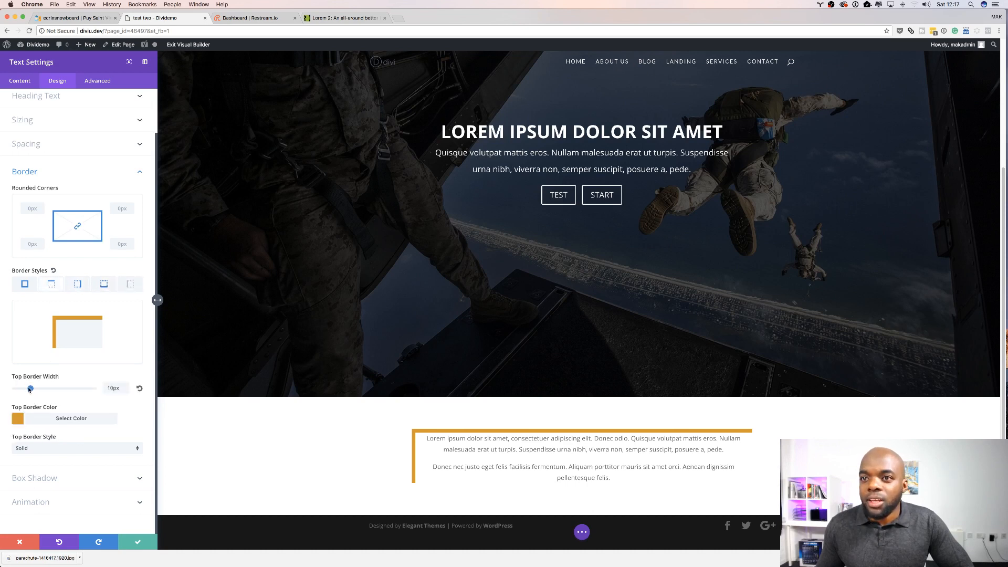
{"action": "left_click_drag", "start_coordinate": [30, 389], "coordinate": [13, 389]}
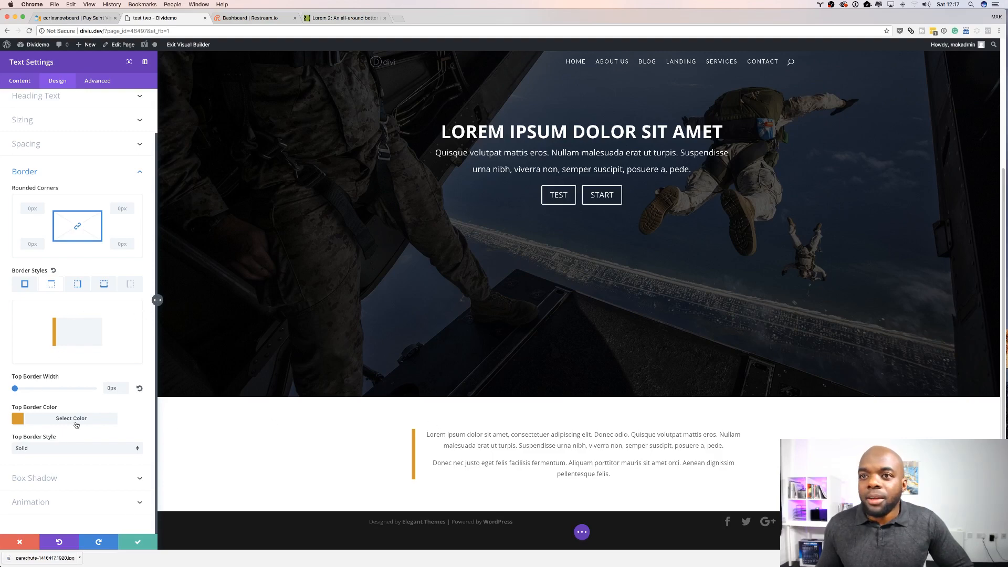
{"action": "left_click", "coordinate": [20, 542]}
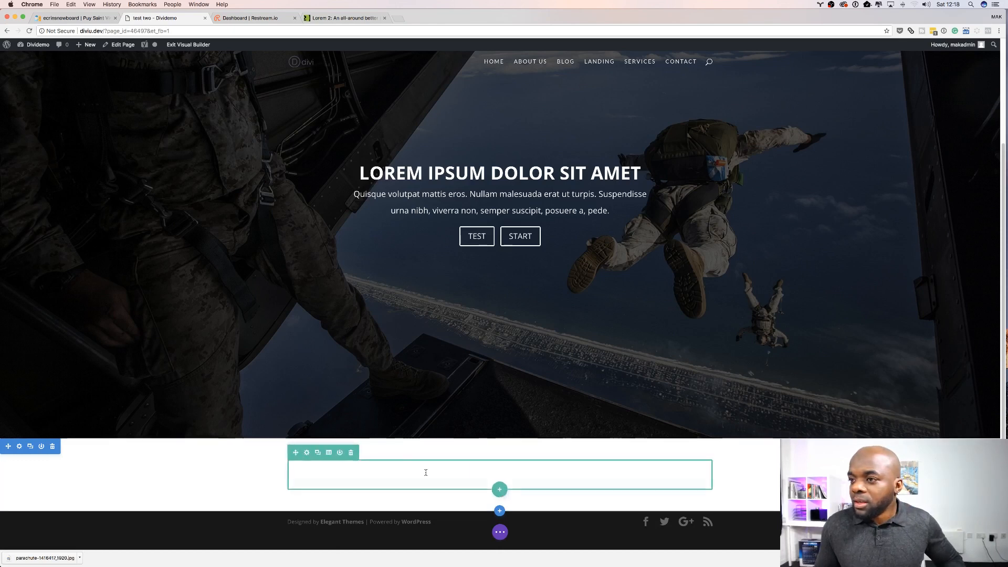
Step: Change the row's column structure to two equal columns
{"action": "left_click", "coordinate": [329, 452]}
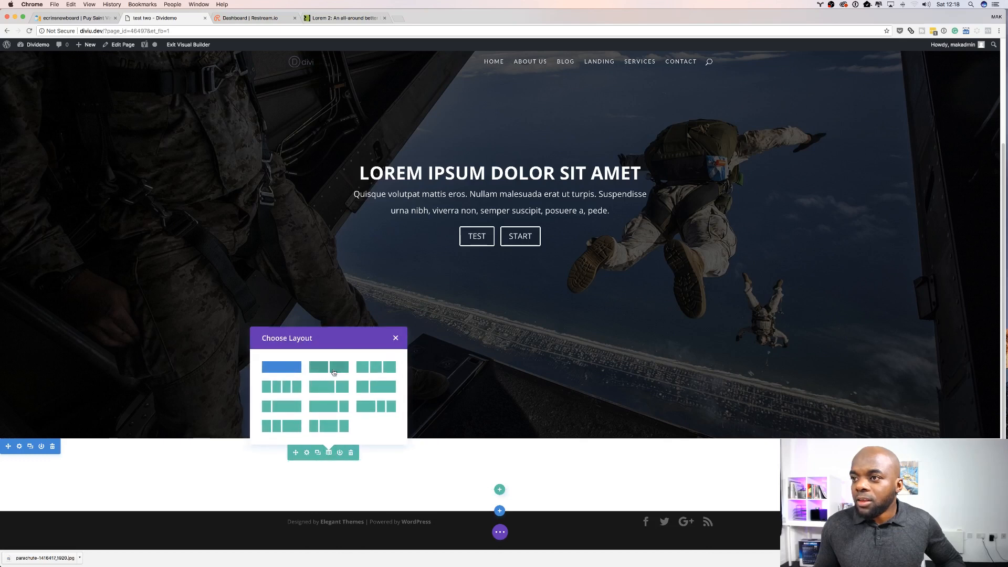
{"action": "left_click", "coordinate": [329, 367]}
{"action": "scroll", "coordinate": [557, 481], "scroll_direction": "down", "scroll_amount": 1}
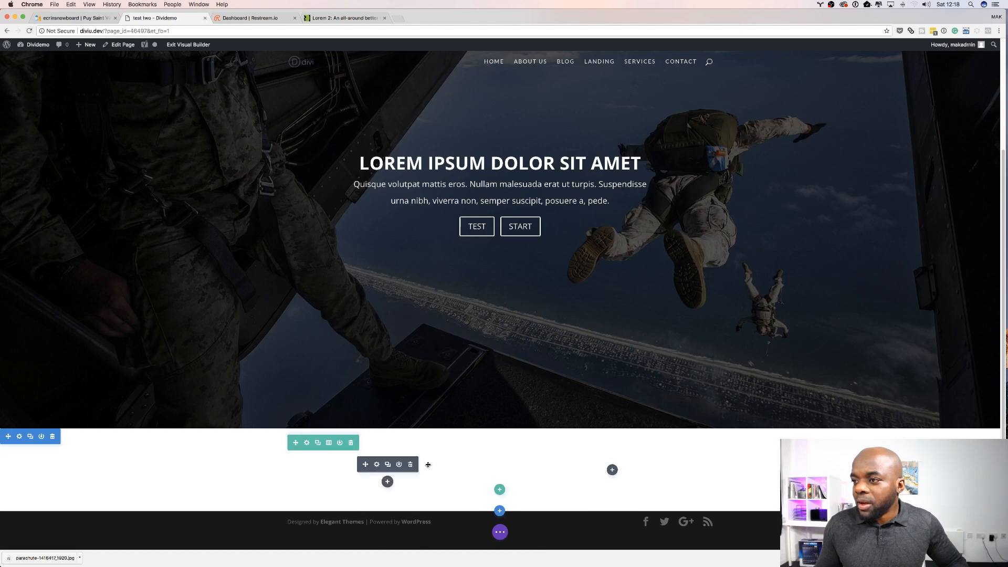
Step: Insert an Image module into the first column of the row
{"action": "left_click", "coordinate": [387, 481]}
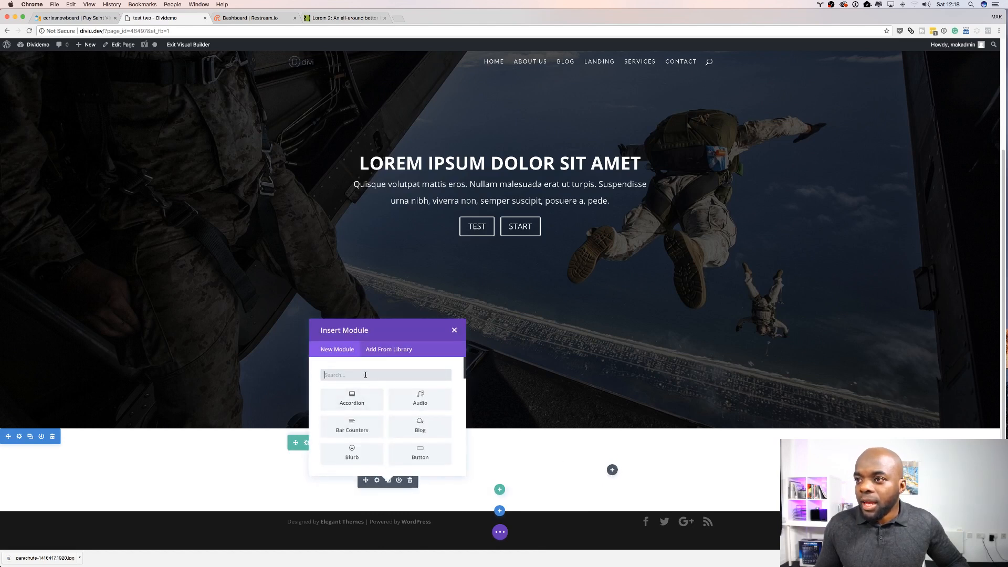
{"action": "type", "text": "image"}
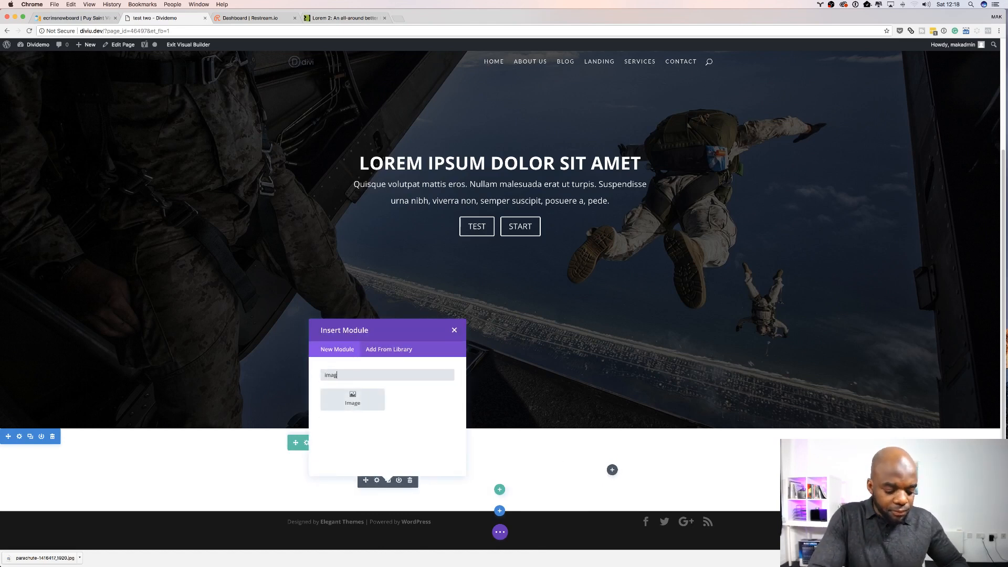
{"action": "left_click", "coordinate": [352, 399]}
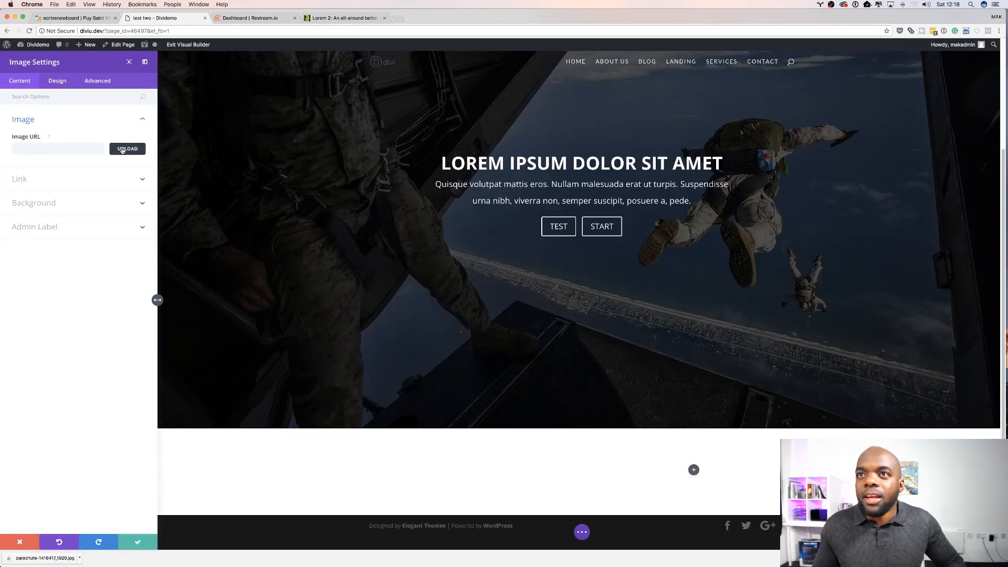
Step: Upload the portrait-02 image from the media library into the image module
{"action": "left_click", "coordinate": [127, 149]}
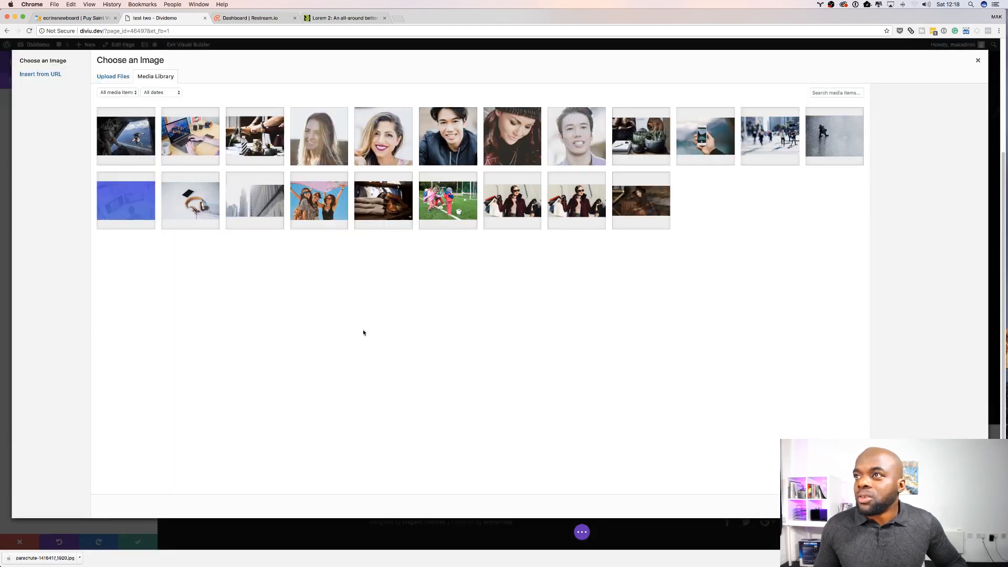
{"action": "left_click", "coordinate": [392, 155]}
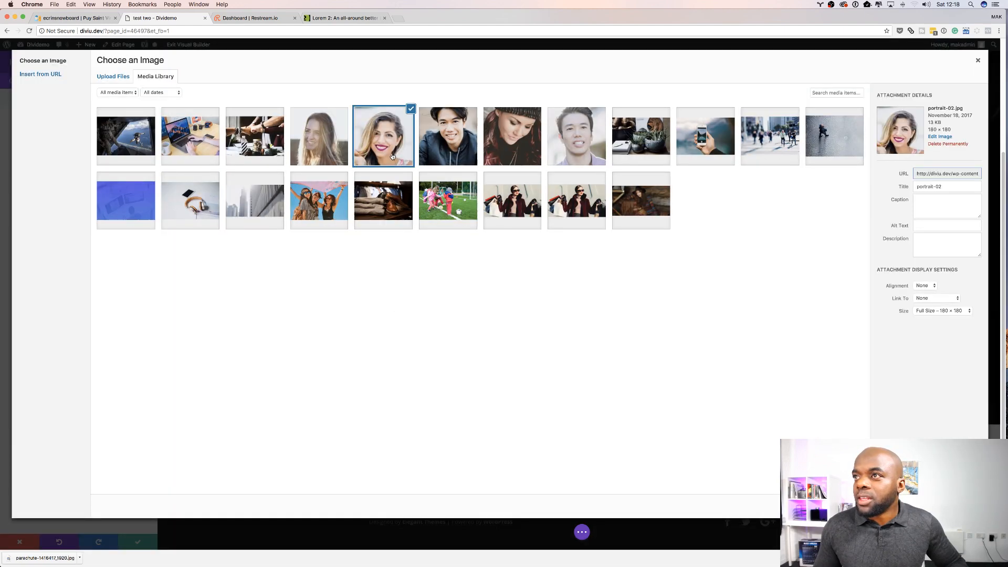
{"action": "left_click", "coordinate": [957, 506]}
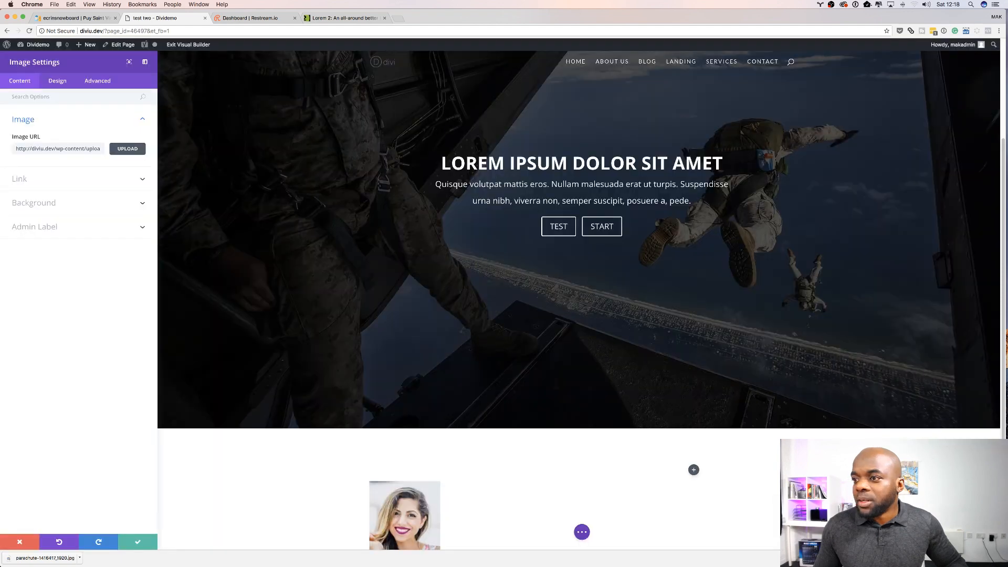
{"action": "scroll", "coordinate": [432, 508], "scroll_direction": "down", "scroll_amount": 3}
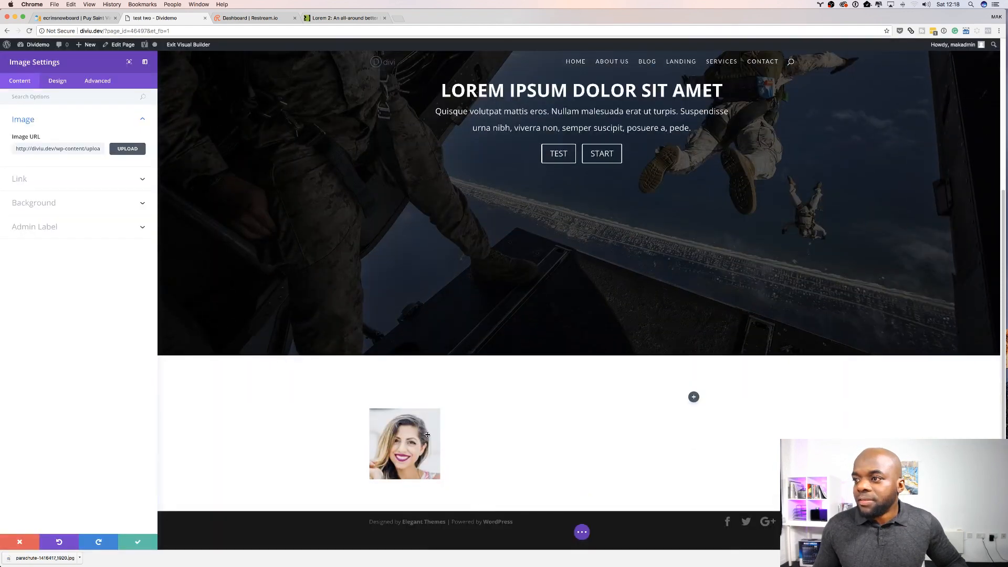
Step: Replace the module's image with video-thumbnail-1 from the media library
{"action": "left_click", "coordinate": [128, 150]}
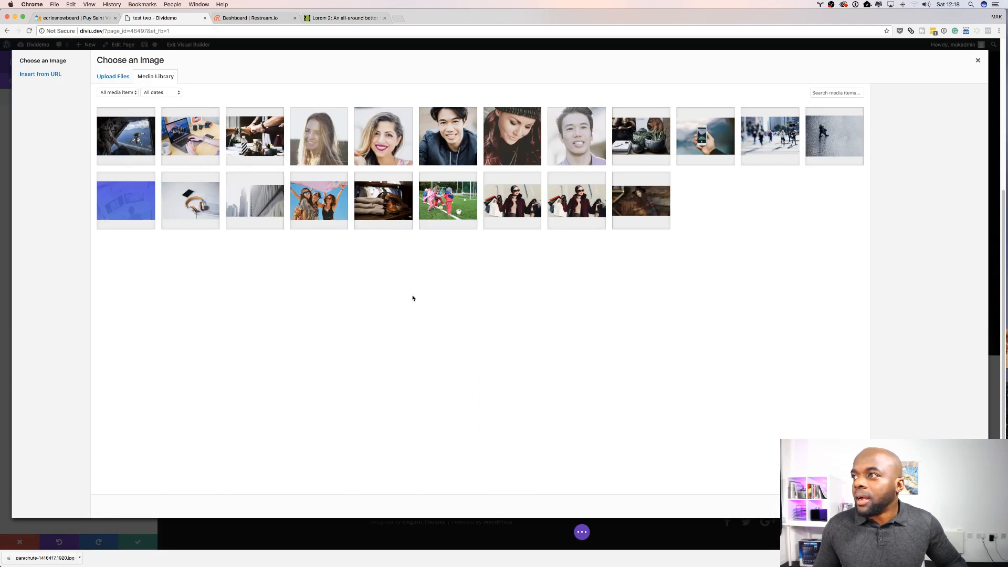
{"action": "left_click", "coordinate": [509, 209]}
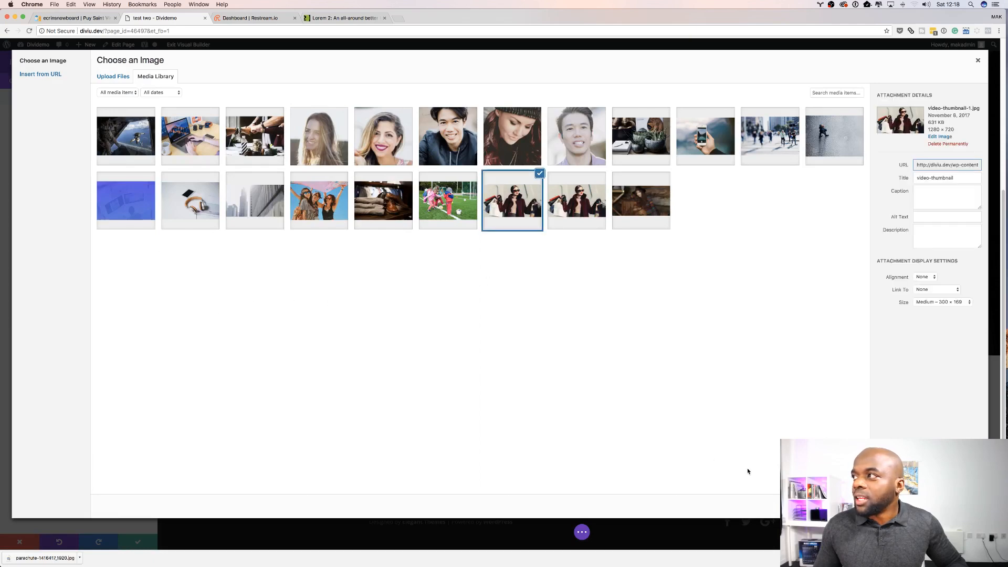
{"action": "left_click", "coordinate": [962, 506]}
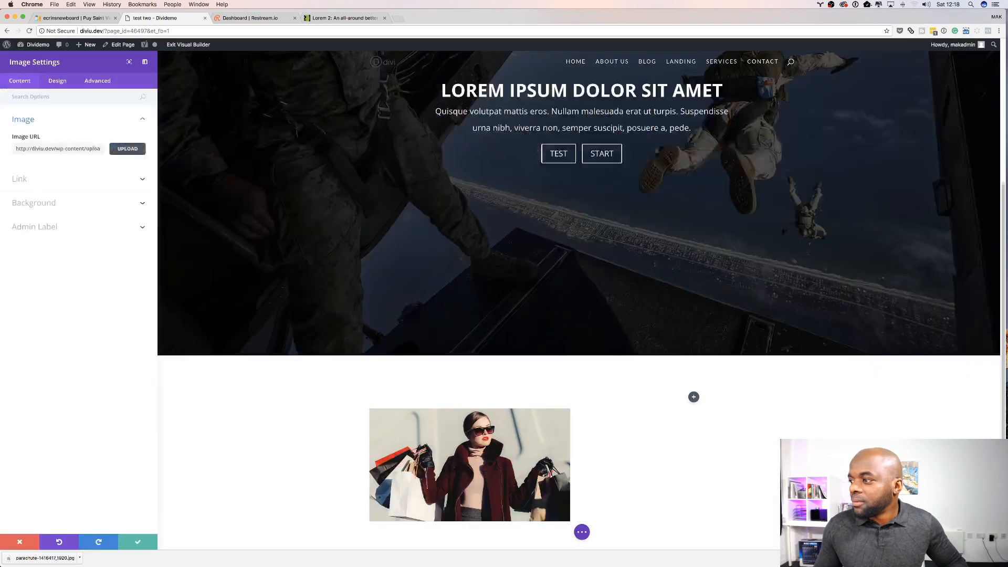
{"action": "scroll", "coordinate": [603, 495], "scroll_direction": "down", "scroll_amount": 2}
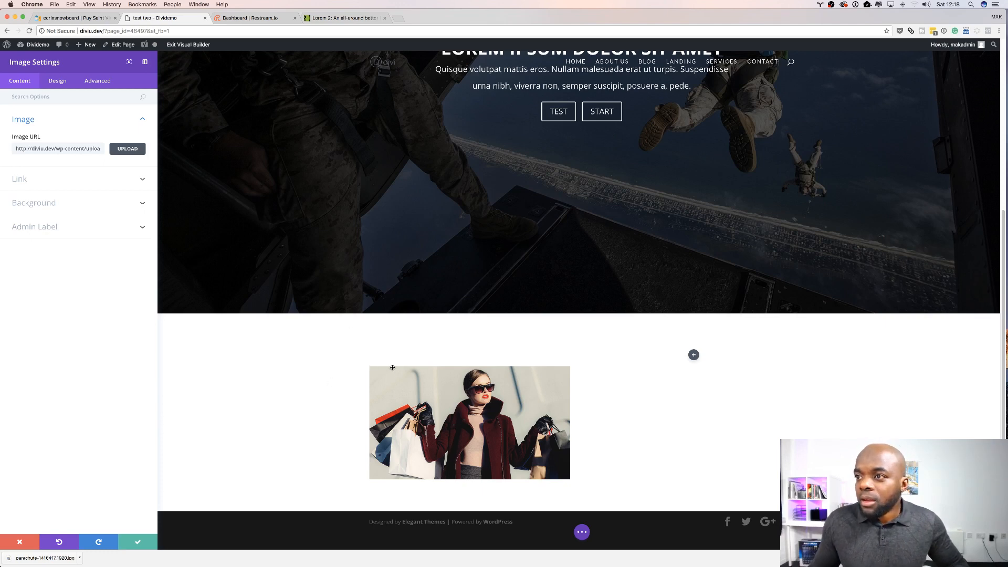
Step: Round all corners of the image module to 10px and save the module settings
{"action": "left_click", "coordinate": [62, 84]}
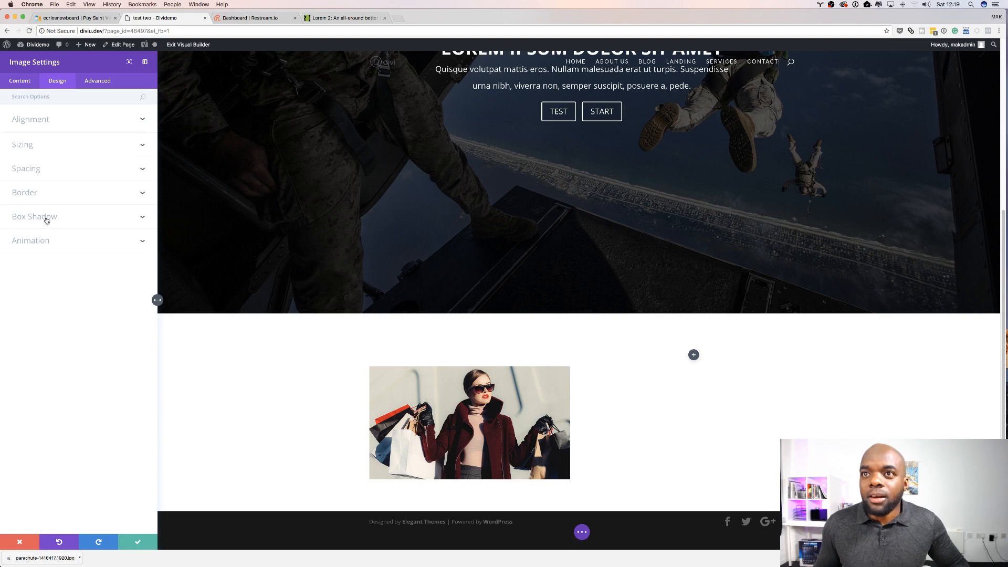
{"action": "left_click", "coordinate": [35, 196]}
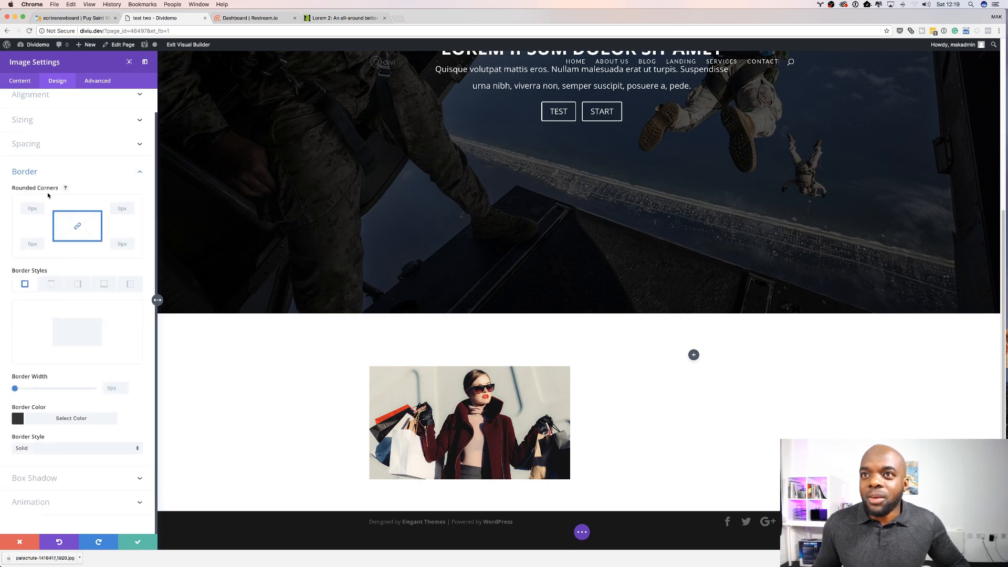
{"action": "left_click", "coordinate": [32, 210]}
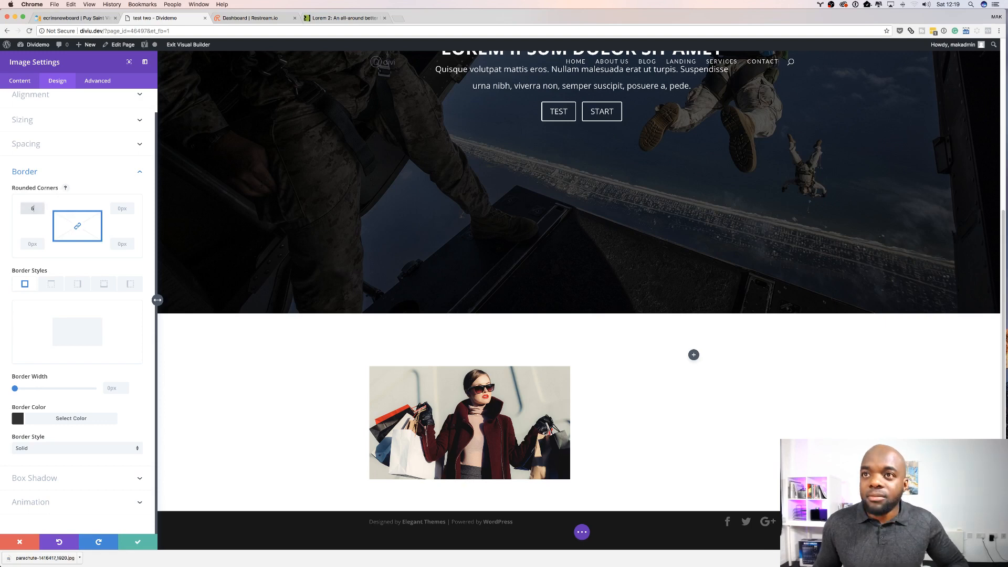
{"action": "type", "text": "6px"}
{"action": "left_click", "coordinate": [102, 266]}
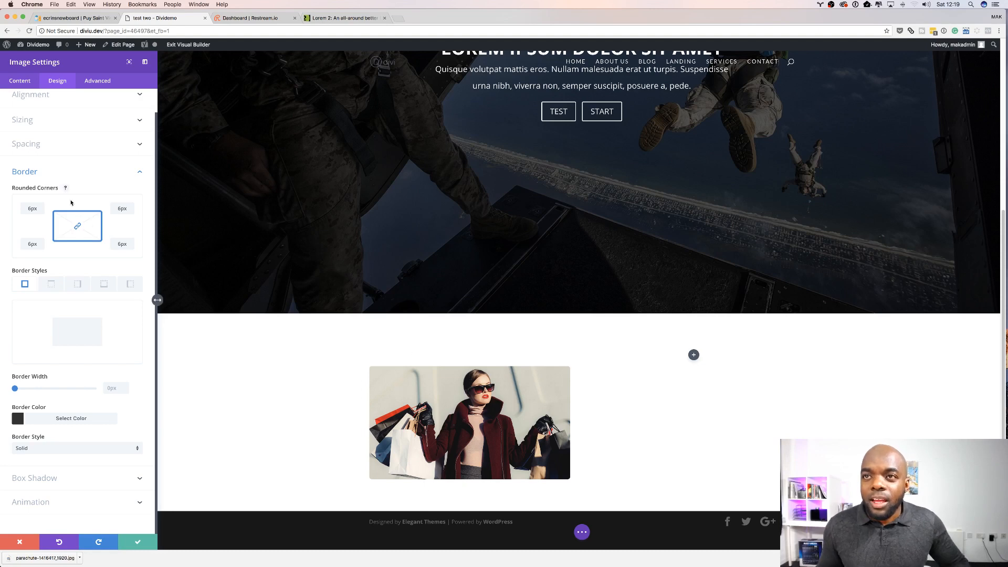
{"action": "left_click", "coordinate": [31, 209]}
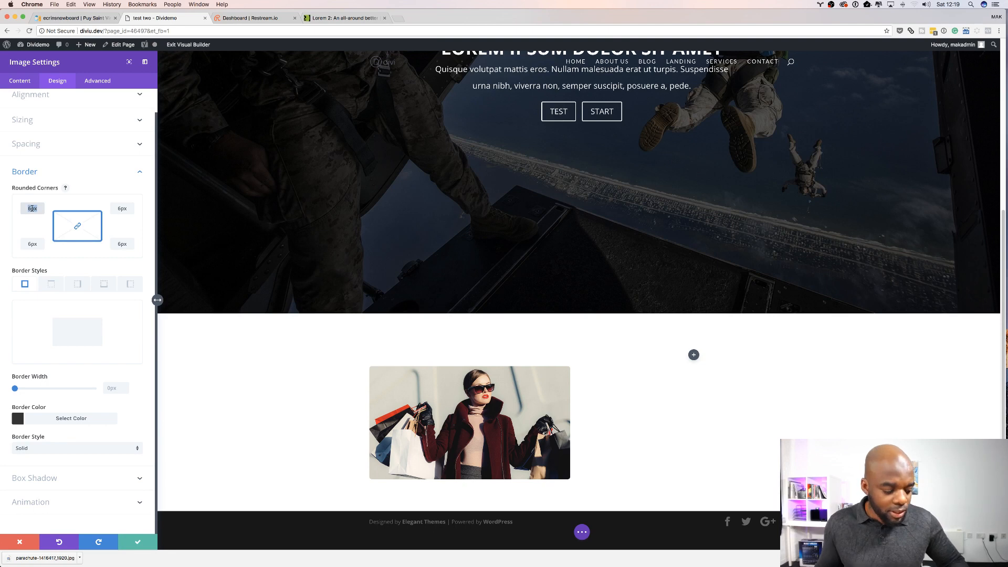
{"action": "type", "text": "10px"}
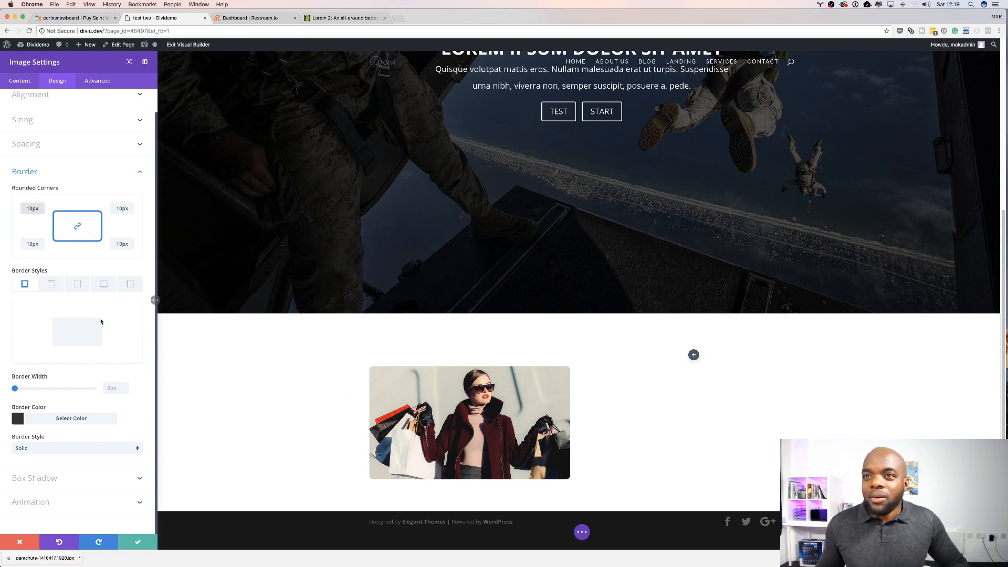
{"action": "left_click", "coordinate": [138, 544]}
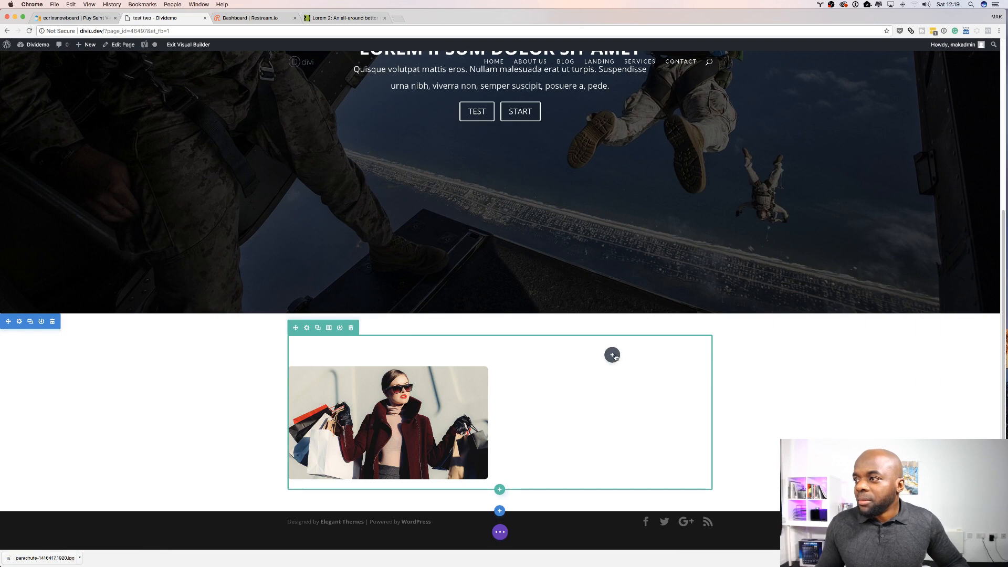
Step: Insert a Text module into the second column of the row
{"action": "left_click", "coordinate": [613, 355]}
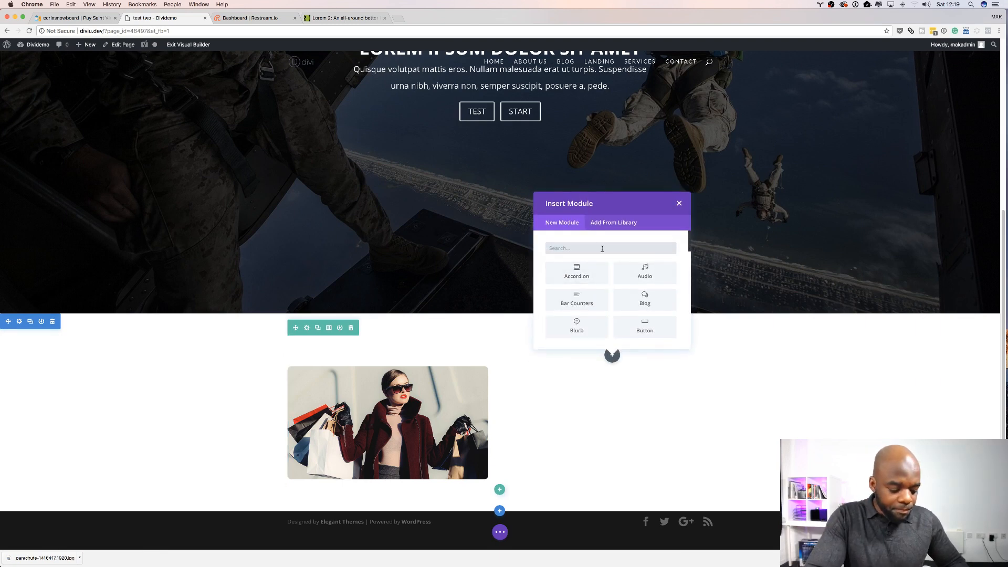
{"action": "type", "text": "text"}
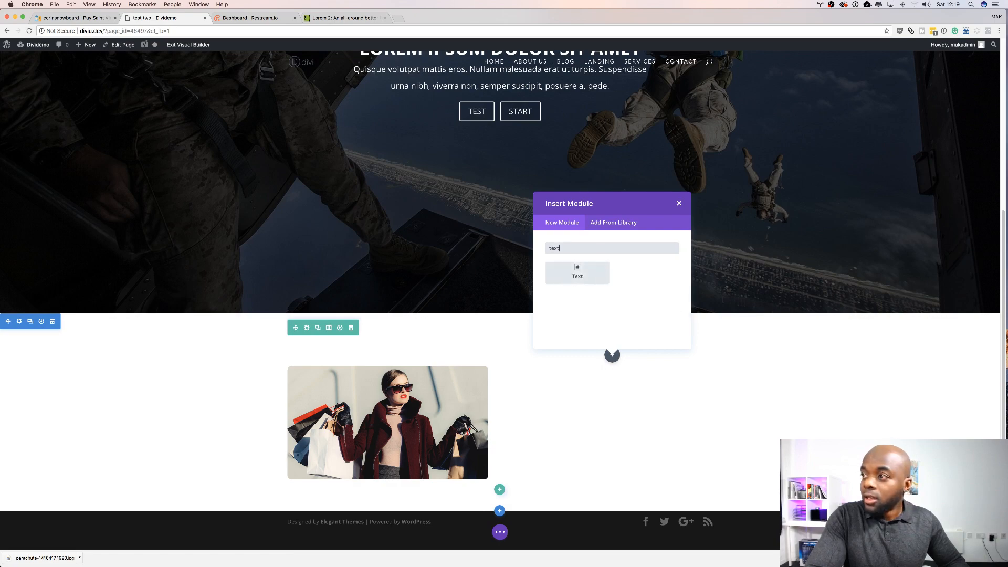
{"action": "left_click", "coordinate": [576, 269]}
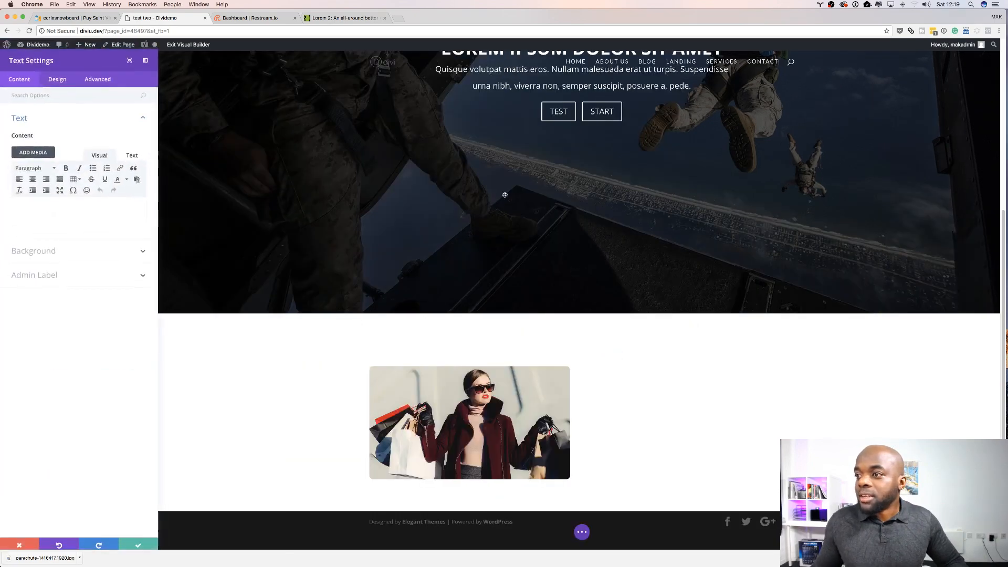
Step: Copy two lorem ipsum paragraphs from the Lorem 2 site and paste them into the text module's content
{"action": "left_click", "coordinate": [348, 17]}
{"action": "right_click", "coordinate": [391, 177]}
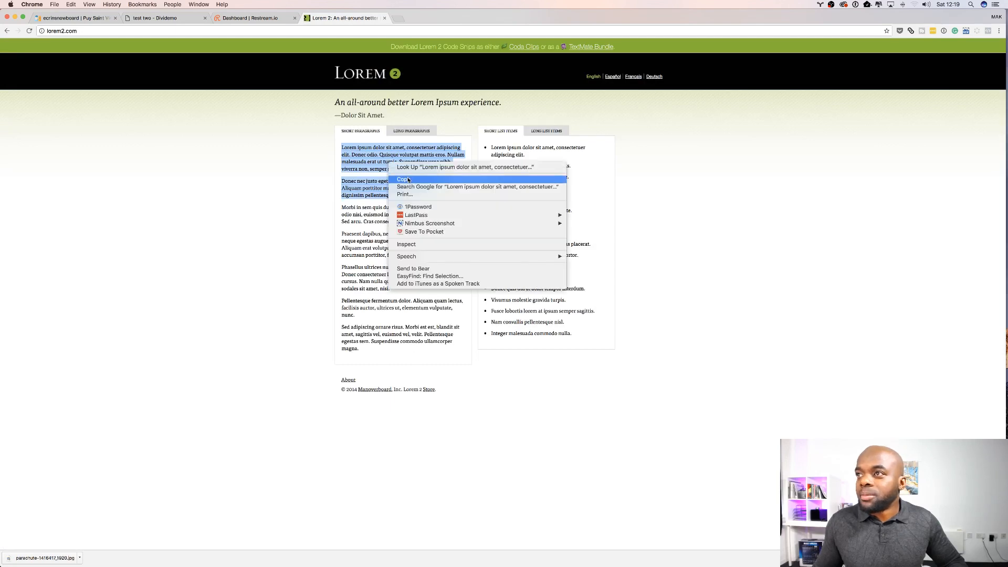
{"action": "left_click", "coordinate": [406, 180]}
{"action": "left_click", "coordinate": [181, 19]}
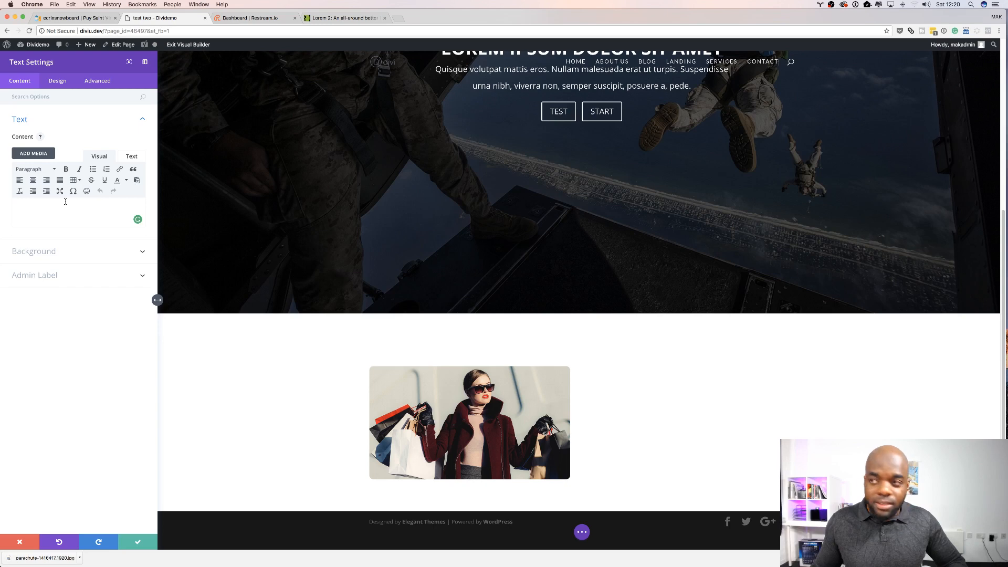
{"action": "key", "text": "super+v"}
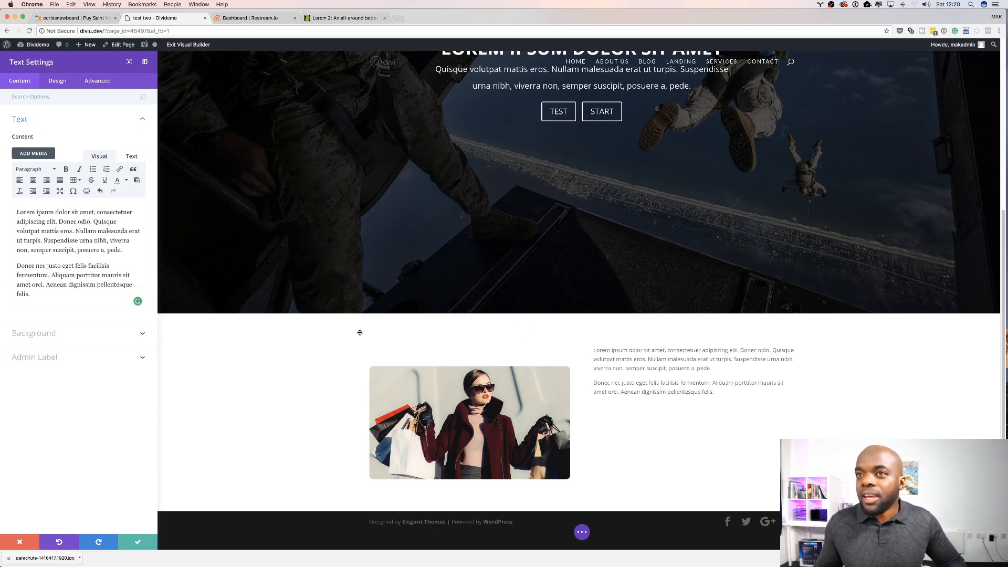
Step: Set the text module's background colour to red #e02b20
{"action": "left_click", "coordinate": [58, 334]}
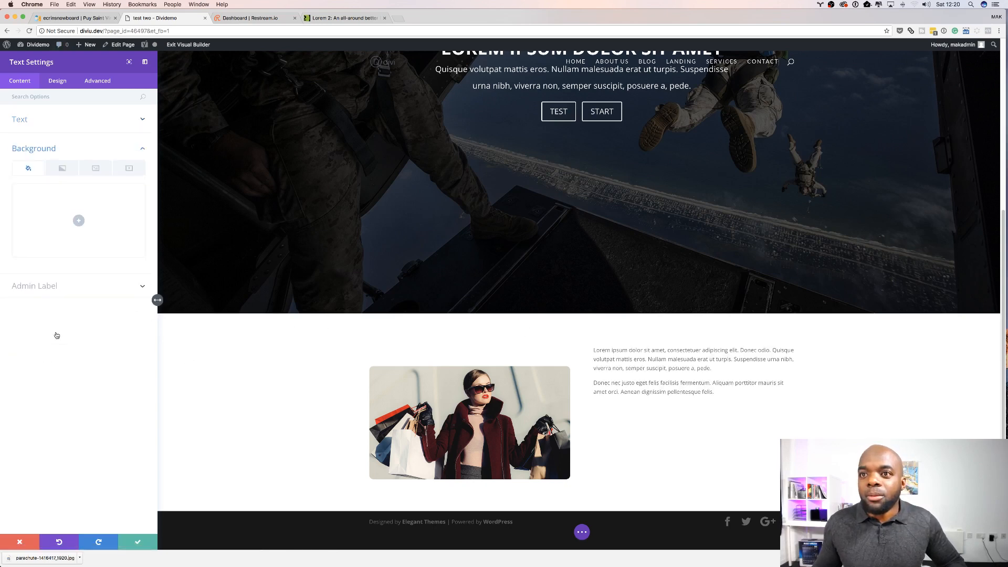
{"action": "left_click", "coordinate": [79, 221]}
{"action": "left_click", "coordinate": [71, 259]}
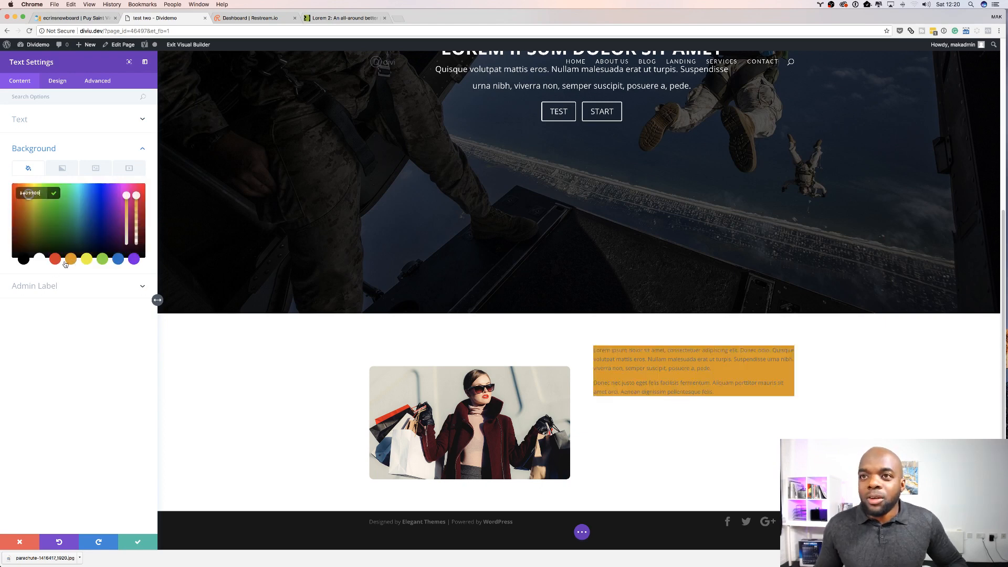
{"action": "left_click", "coordinate": [56, 259]}
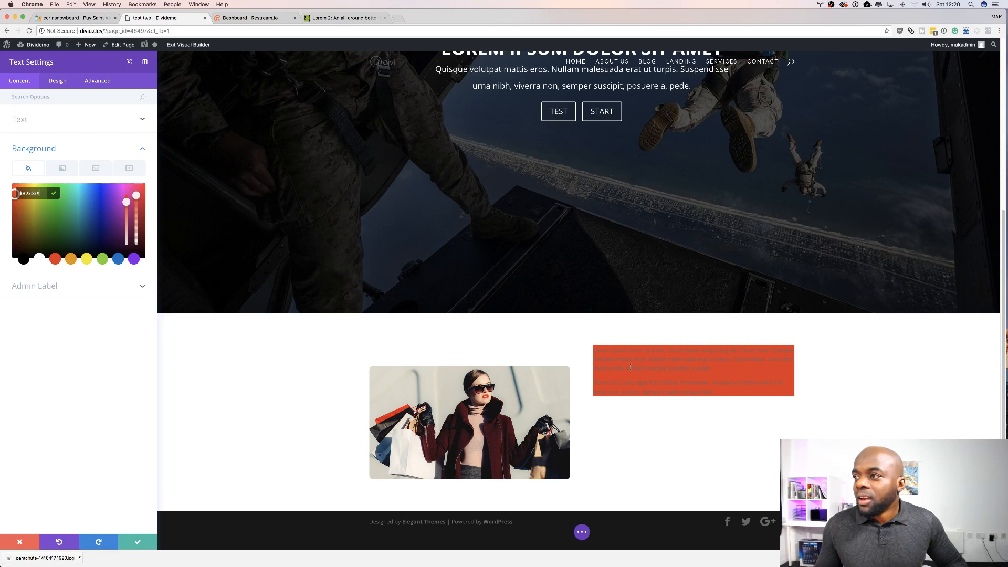
Step: Set the text module's custom padding to 20px on the top, right, bottom and left
{"action": "left_click", "coordinate": [59, 81]}
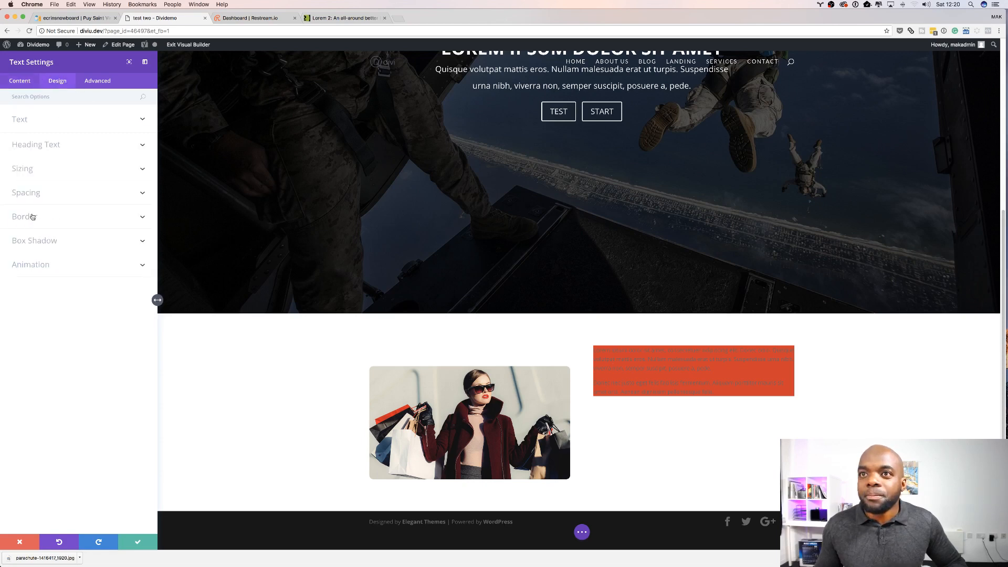
{"action": "left_click", "coordinate": [32, 196]}
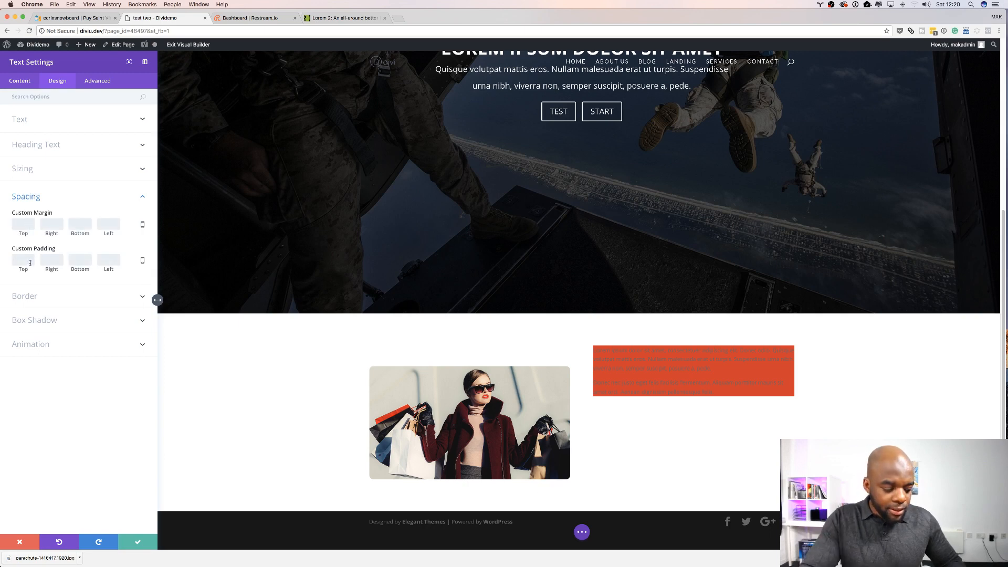
{"action": "type", "text": "200"}
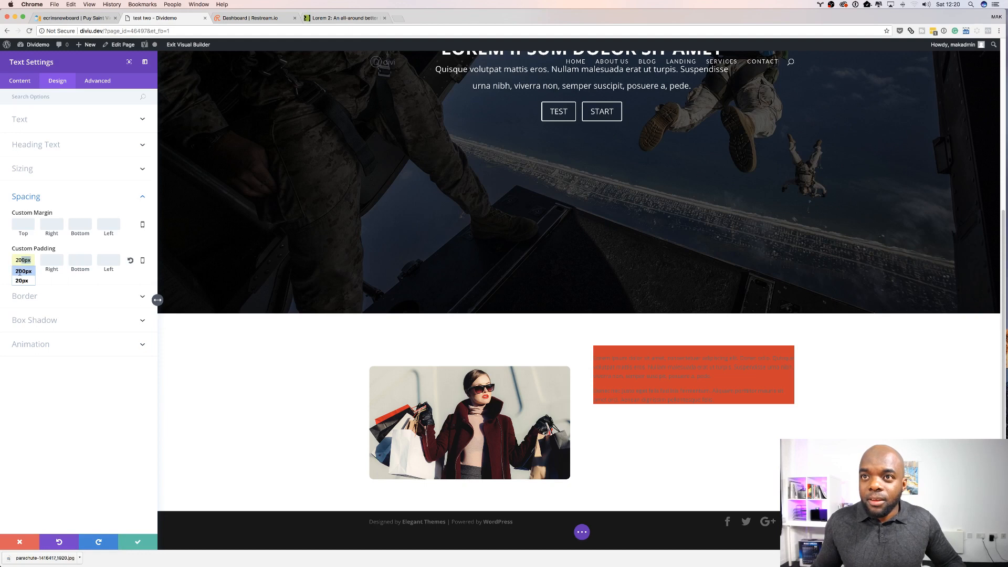
{"action": "left_click", "coordinate": [49, 261]}
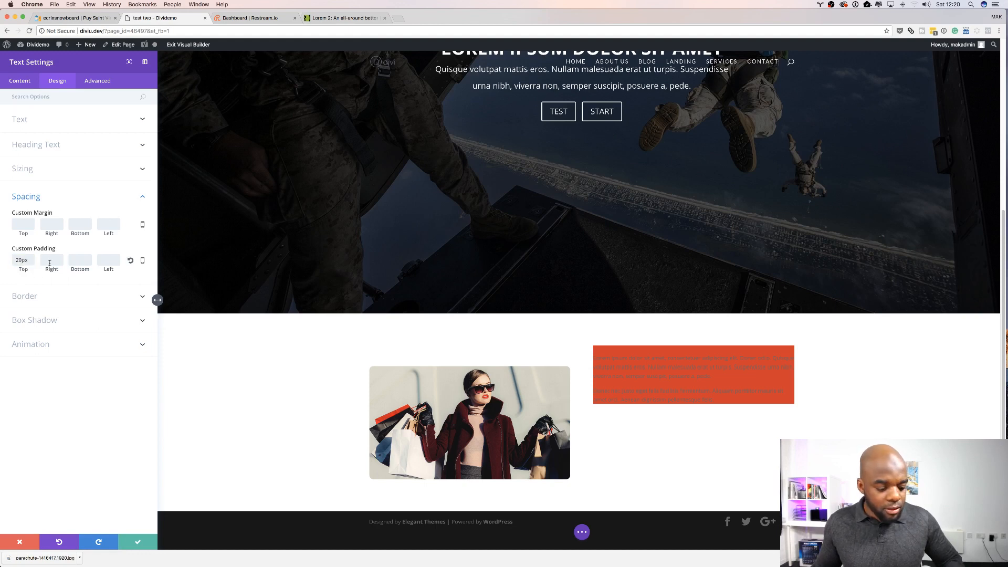
{"action": "type", "text": "20"}
{"action": "left_click", "coordinate": [79, 261]}
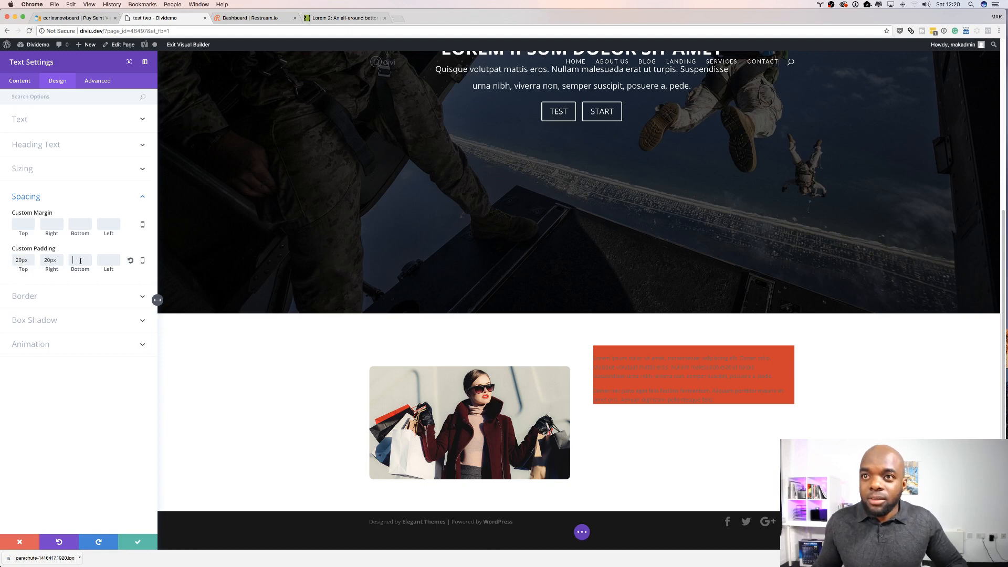
{"action": "type", "text": "20"}
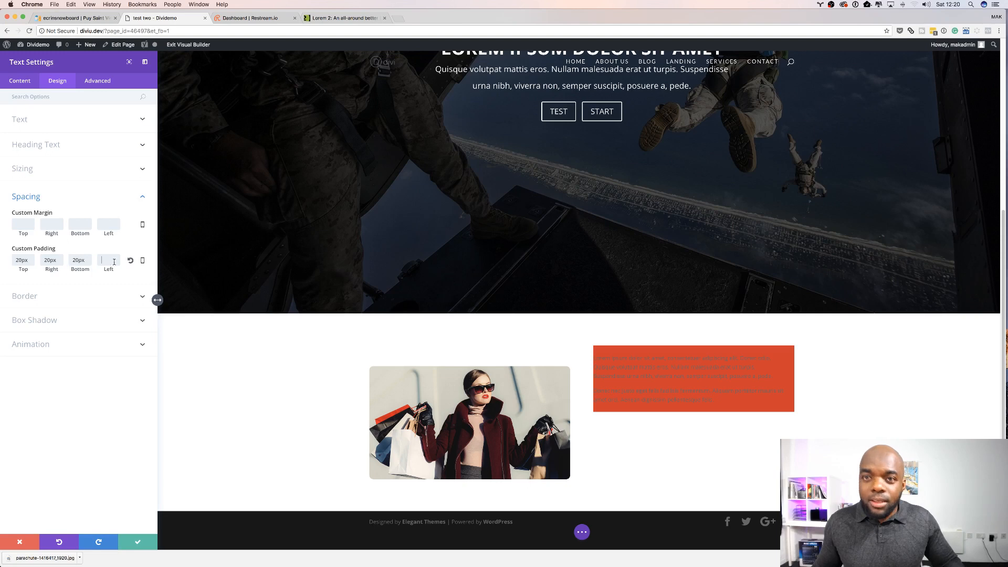
{"action": "left_click", "coordinate": [109, 261]}
{"action": "type", "text": "20"}
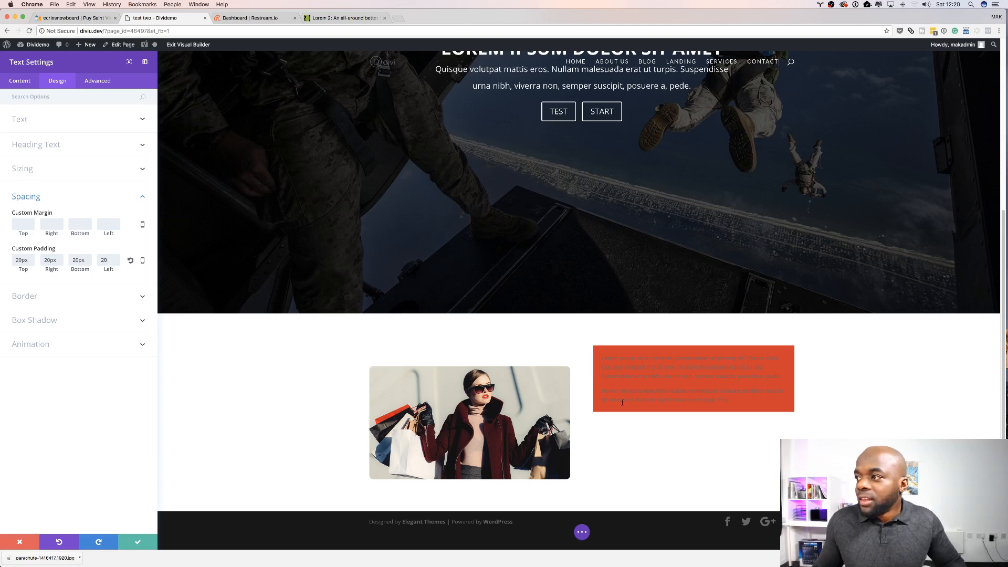
{"action": "left_click", "coordinate": [71, 461]}
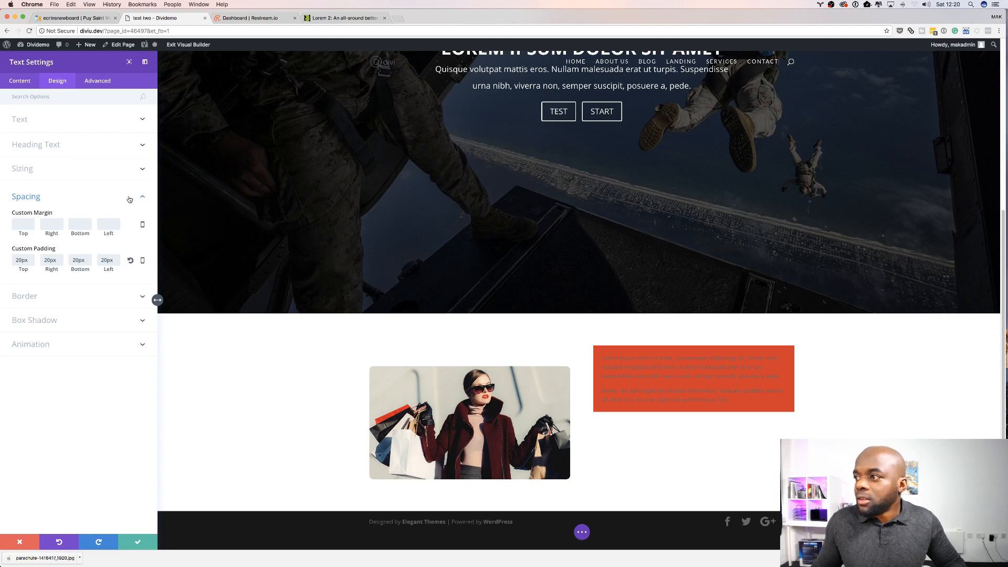
Step: Set the text module's text colour to Light
{"action": "left_click", "coordinate": [32, 120]}
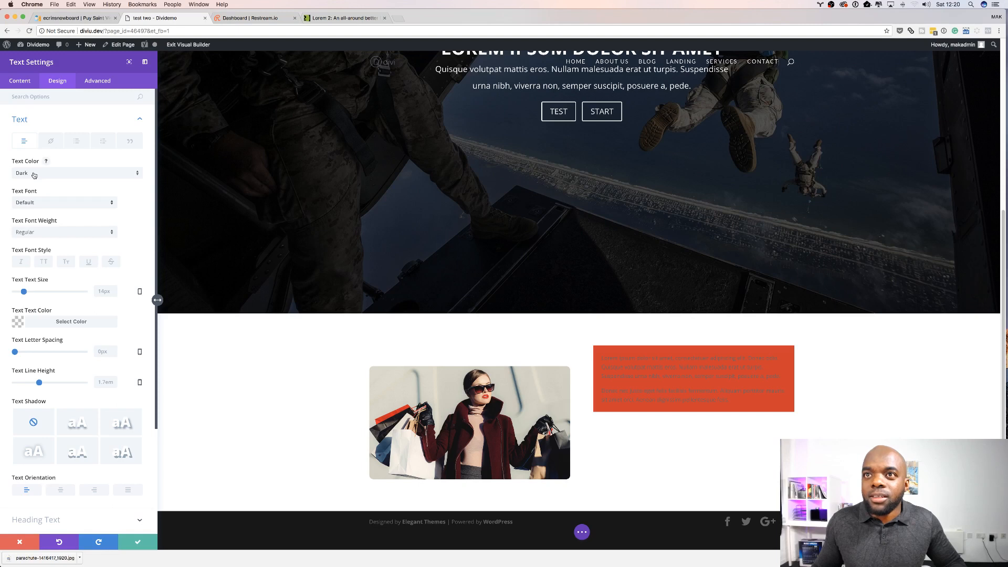
{"action": "left_click", "coordinate": [34, 175]}
{"action": "left_click", "coordinate": [34, 186]}
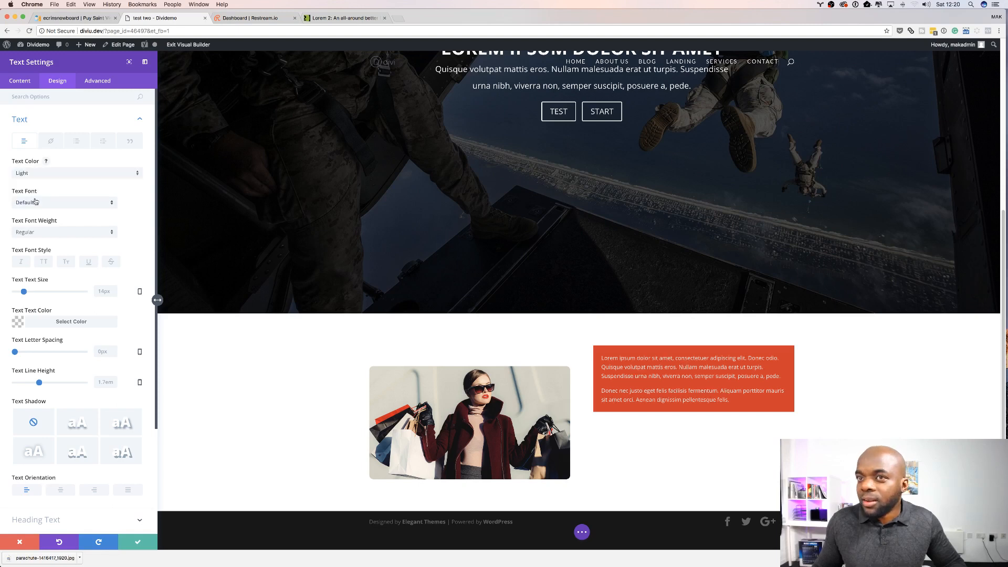
Step: Set the body text size to 22px and the line height to 1.8em
{"action": "left_click_drag", "start_coordinate": [24, 291], "coordinate": [30, 293]}
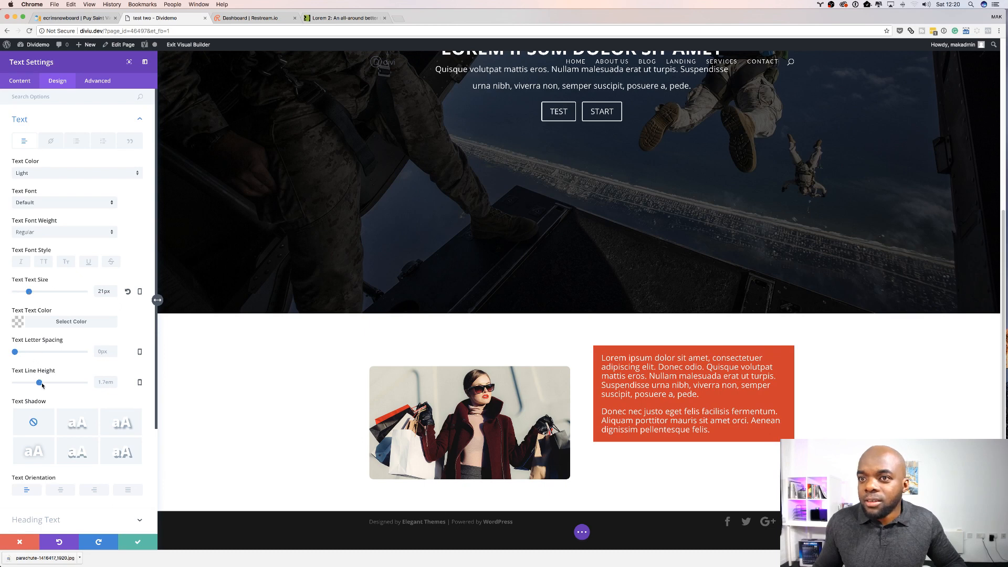
{"action": "left_click_drag", "start_coordinate": [42, 386], "coordinate": [44, 384]}
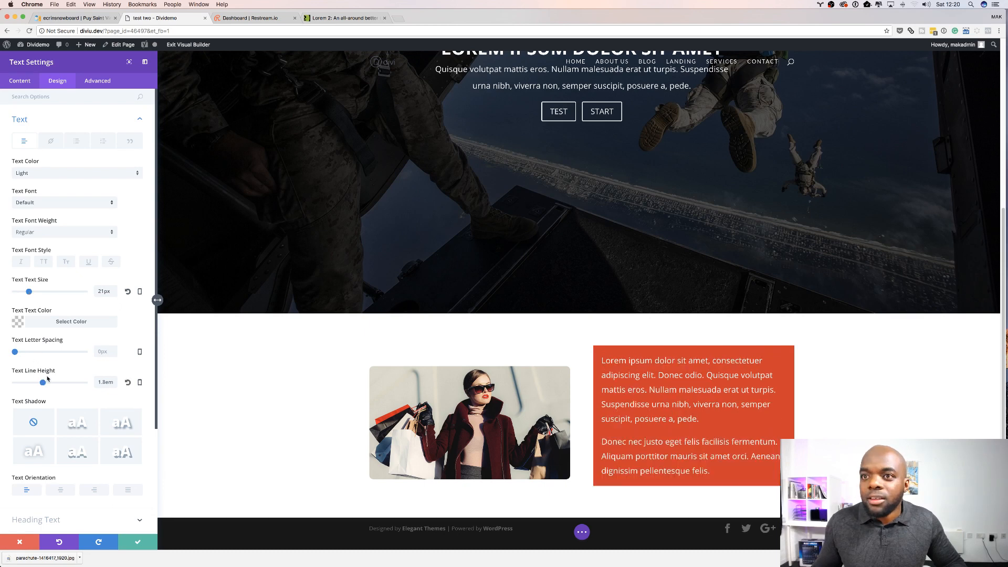
{"action": "left_click_drag", "start_coordinate": [43, 383], "coordinate": [42, 384]}
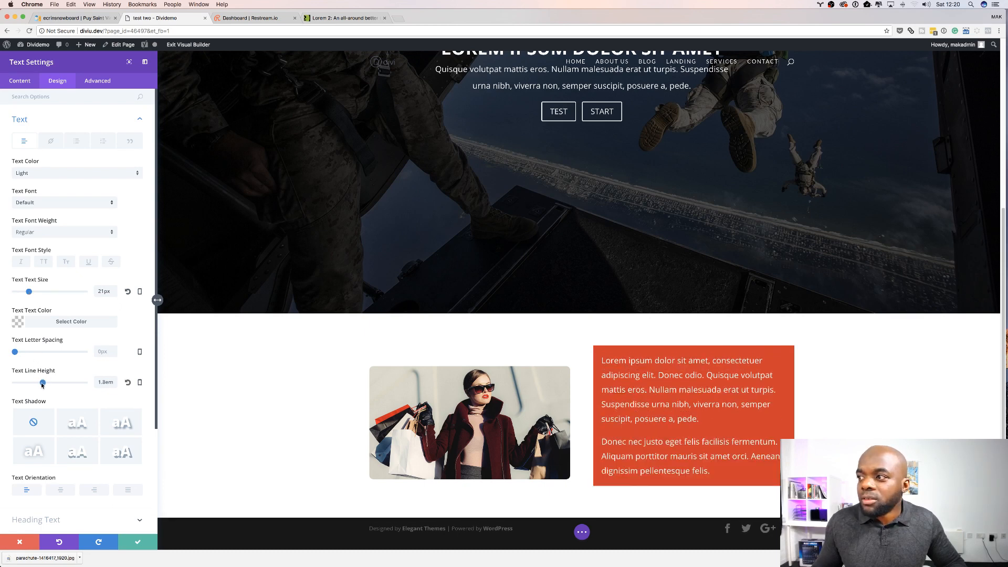
{"action": "left_click_drag", "start_coordinate": [30, 293], "coordinate": [30, 296]}
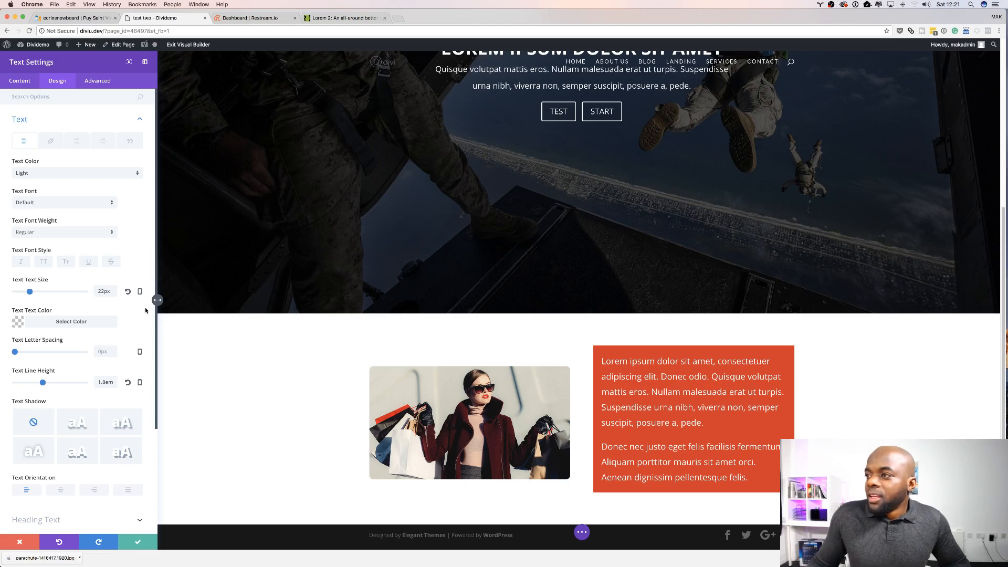
Step: Round all corners of the text module to 10px
{"action": "scroll", "coordinate": [83, 383], "scroll_direction": "down", "scroll_amount": 5}
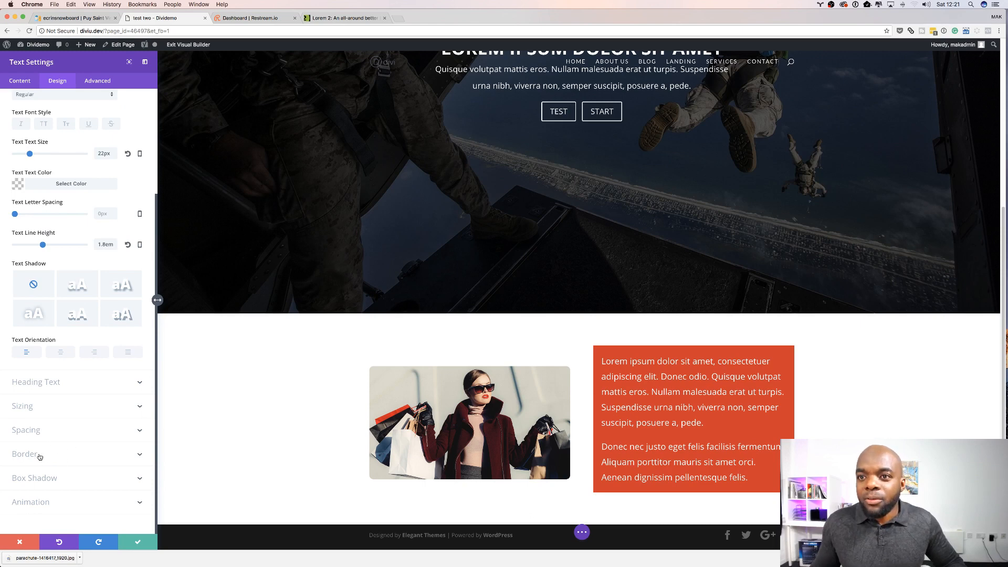
{"action": "left_click", "coordinate": [39, 454]}
{"action": "left_click", "coordinate": [34, 209]}
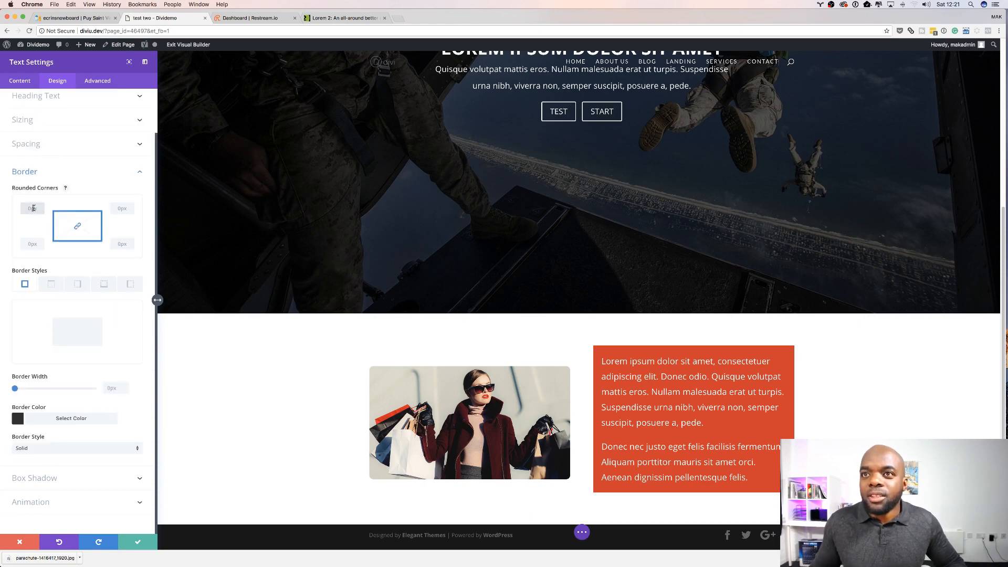
{"action": "type", "text": "10"}
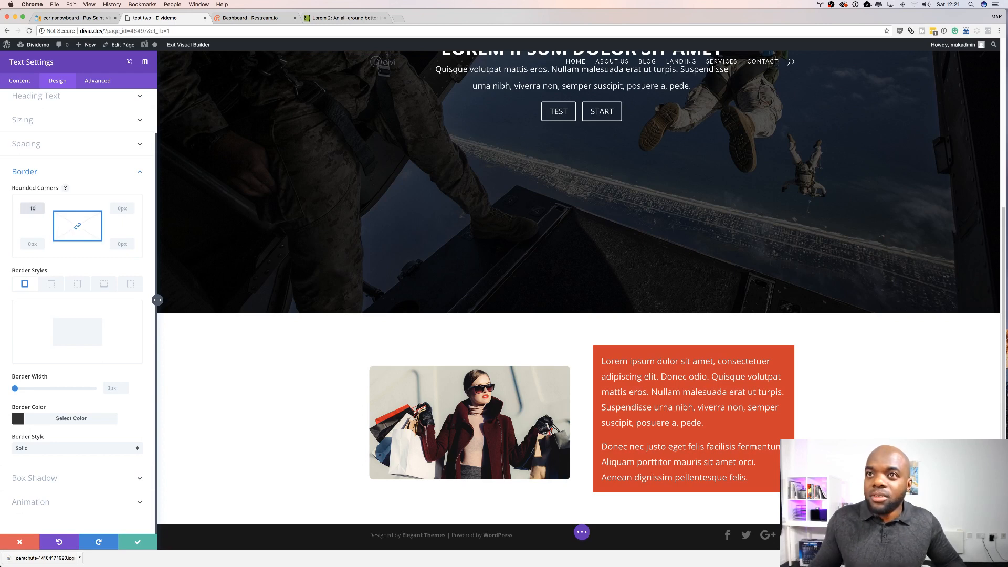
{"action": "type", "text": "px"}
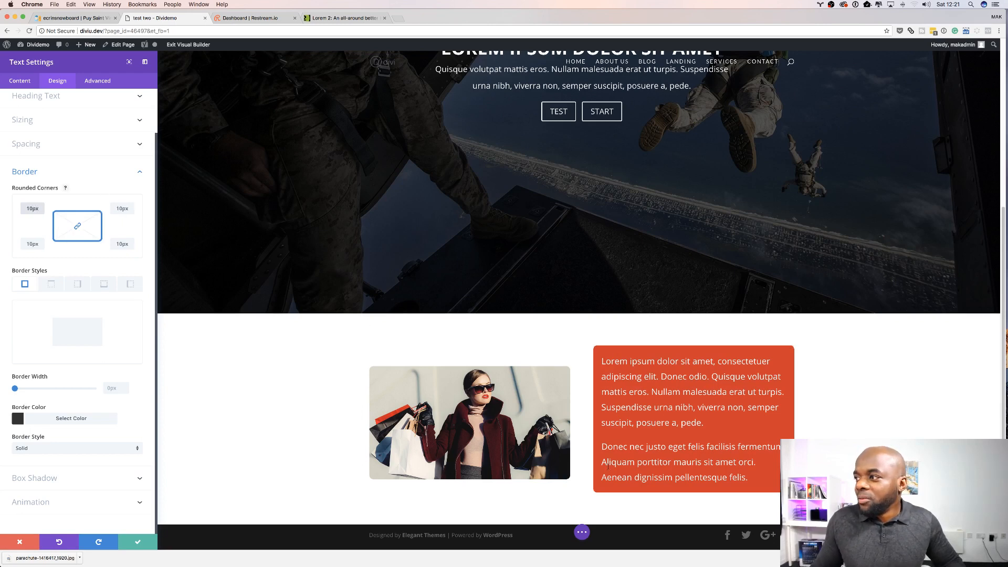
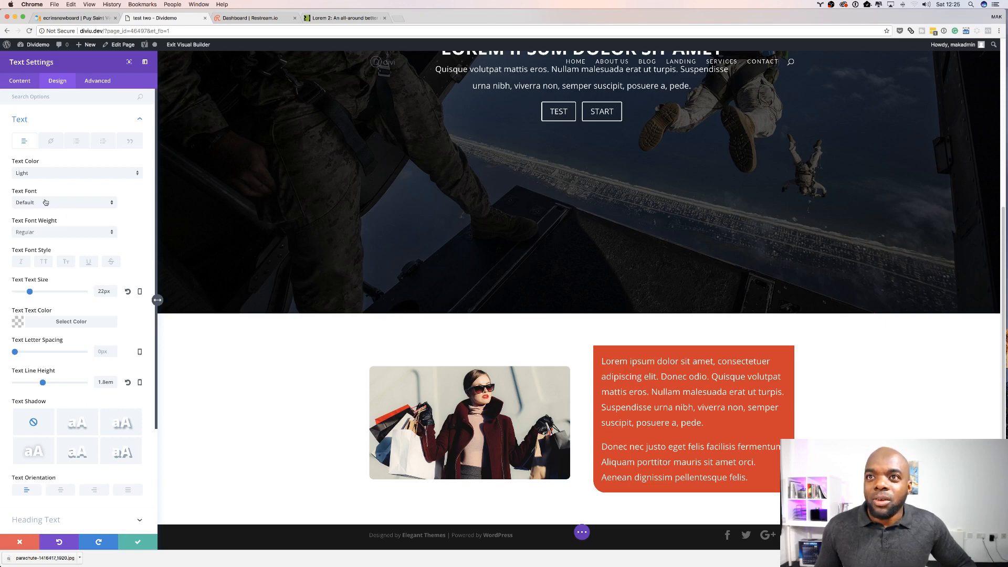
Step: Search the font list, then set the text module's body font to Aguafina Script
{"action": "left_click", "coordinate": [50, 205]}
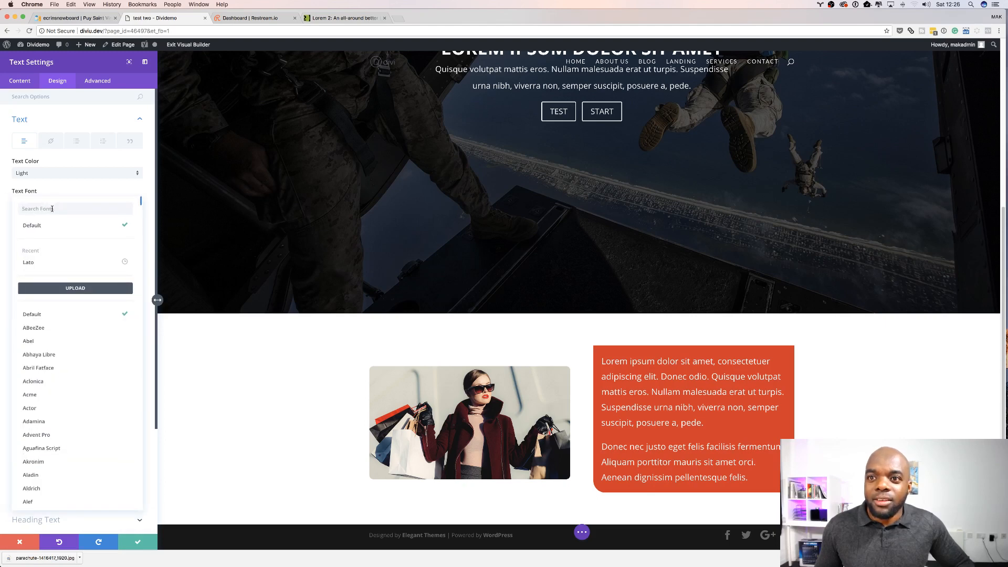
{"action": "left_click", "coordinate": [52, 209]}
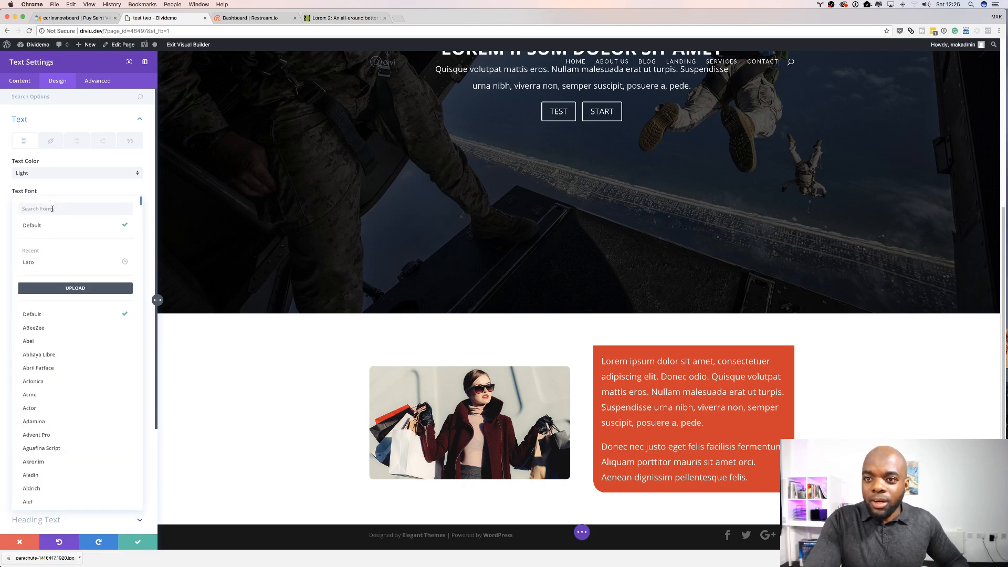
{"action": "type", "text": "aladin"}
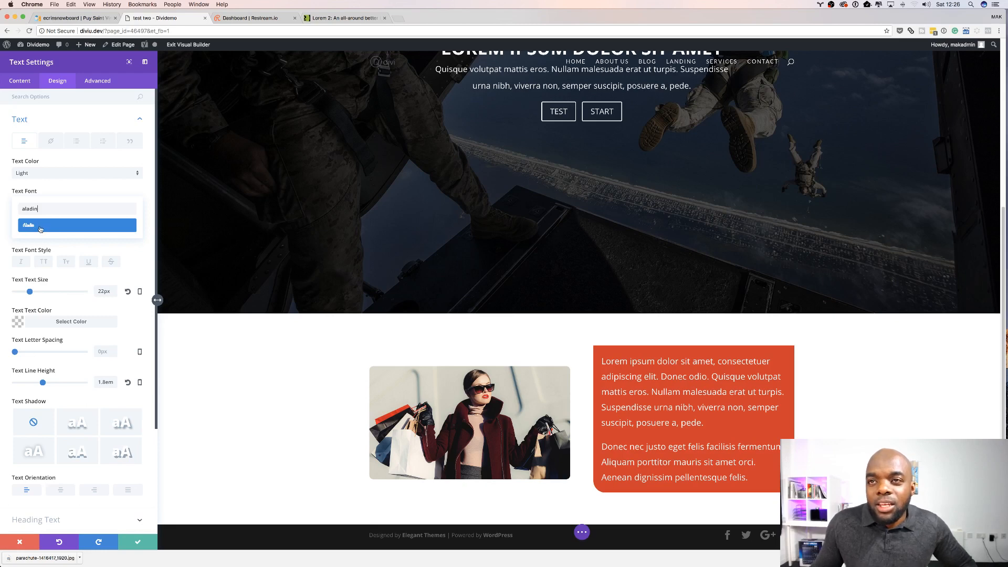
{"action": "double_click", "coordinate": [47, 208]}
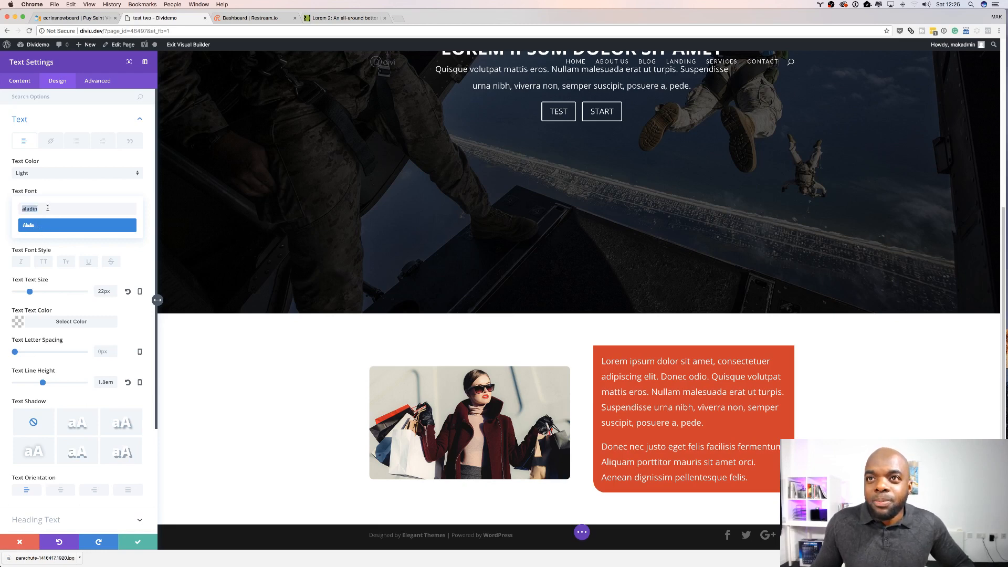
{"action": "key", "text": "BackSpace"}
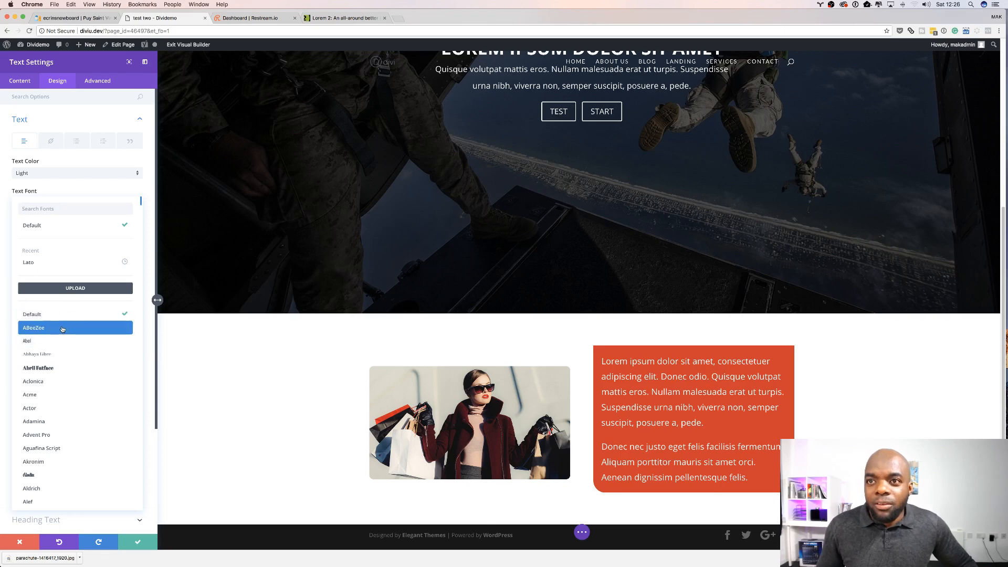
{"action": "scroll", "coordinate": [67, 362], "scroll_direction": "down", "scroll_amount": 1}
{"action": "scroll", "coordinate": [68, 364], "scroll_direction": "down", "scroll_amount": 1}
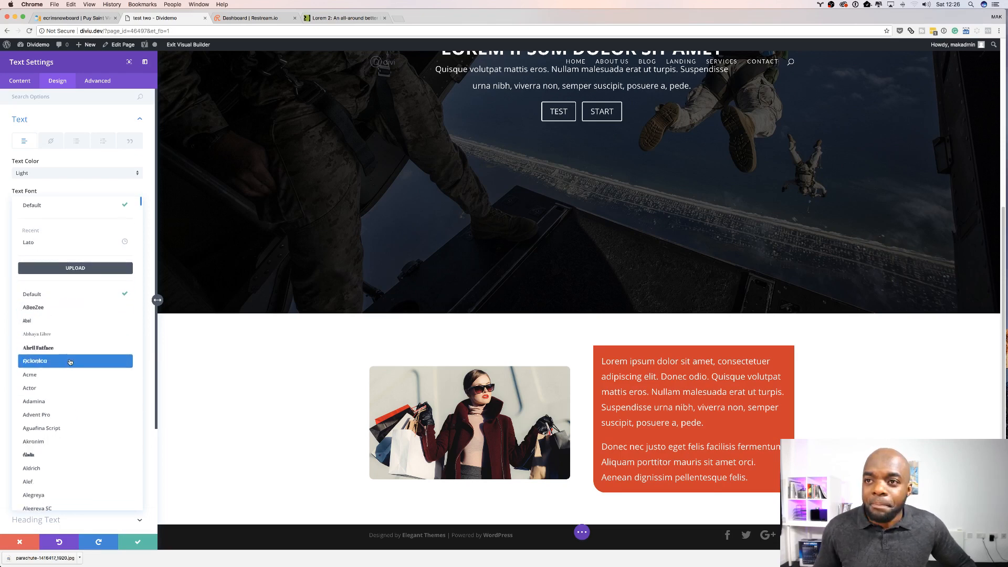
{"action": "scroll", "coordinate": [67, 367], "scroll_direction": "down", "scroll_amount": 4}
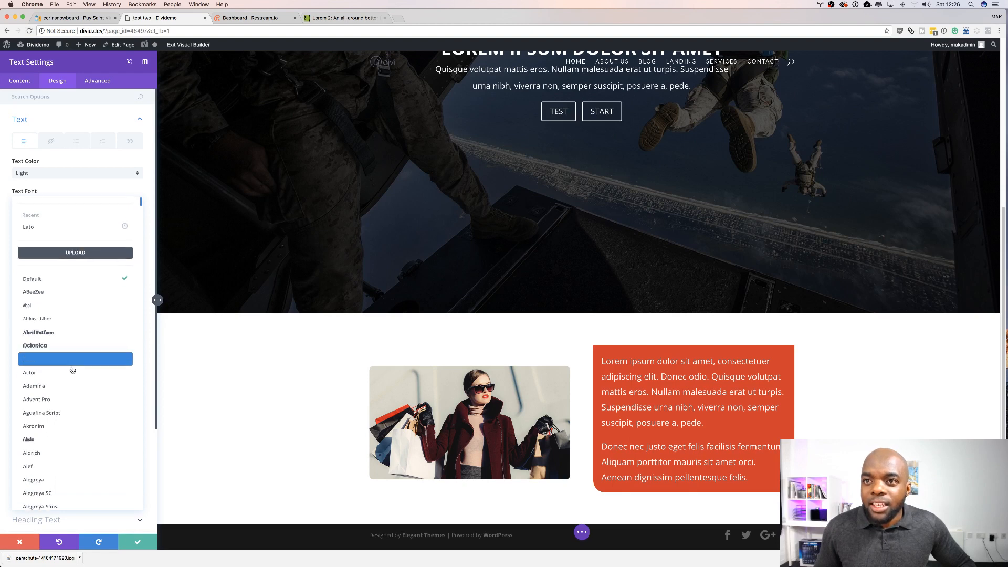
{"action": "scroll", "coordinate": [72, 370], "scroll_direction": "down", "scroll_amount": 3}
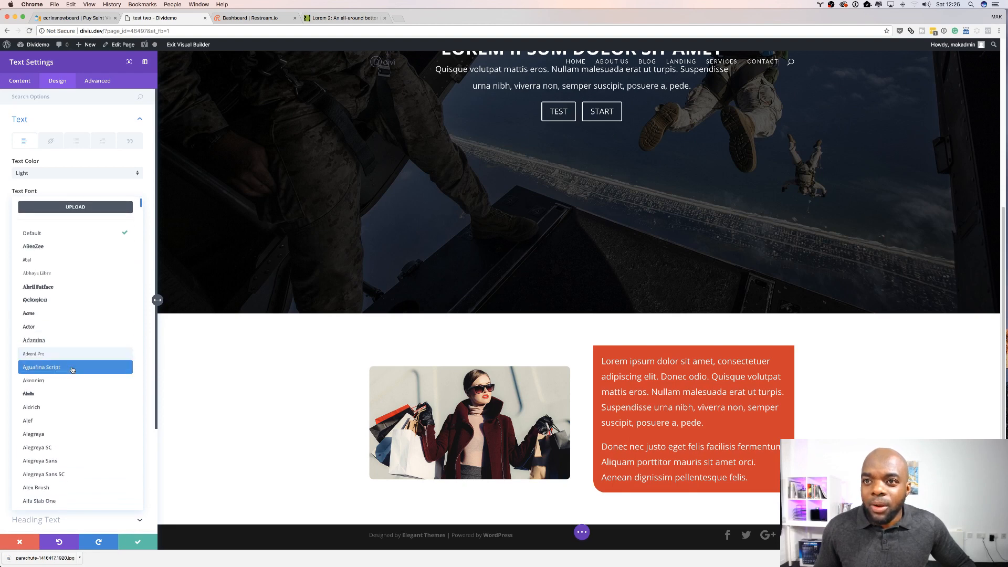
{"action": "left_click", "coordinate": [45, 363]}
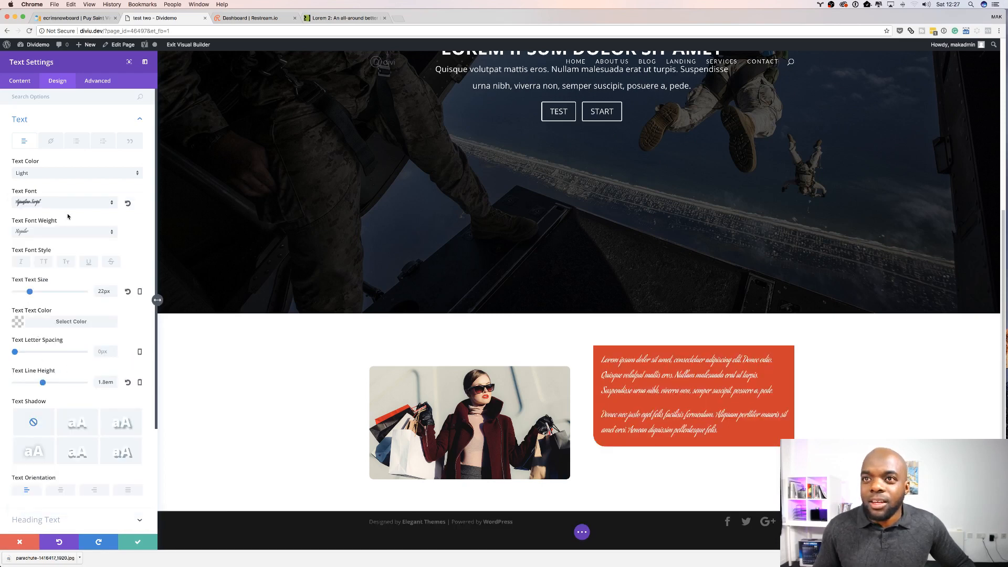
Step: Set the text module's body font to Lato
{"action": "left_click", "coordinate": [50, 203]}
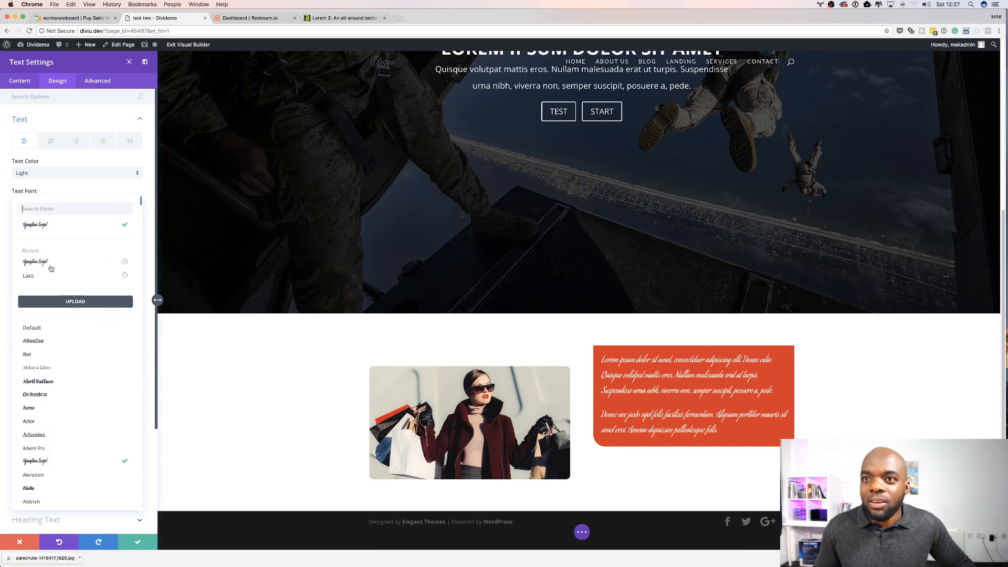
{"action": "scroll", "coordinate": [74, 389], "scroll_direction": "down", "scroll_amount": 2}
{"action": "scroll", "coordinate": [75, 389], "scroll_direction": "down", "scroll_amount": 1}
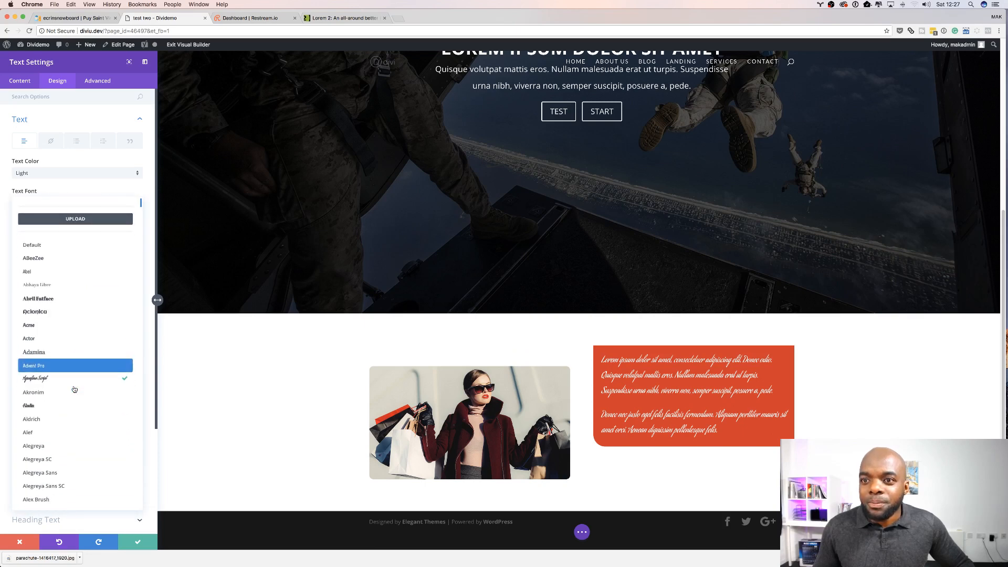
{"action": "scroll", "coordinate": [60, 420], "scroll_direction": "down", "scroll_amount": 1}
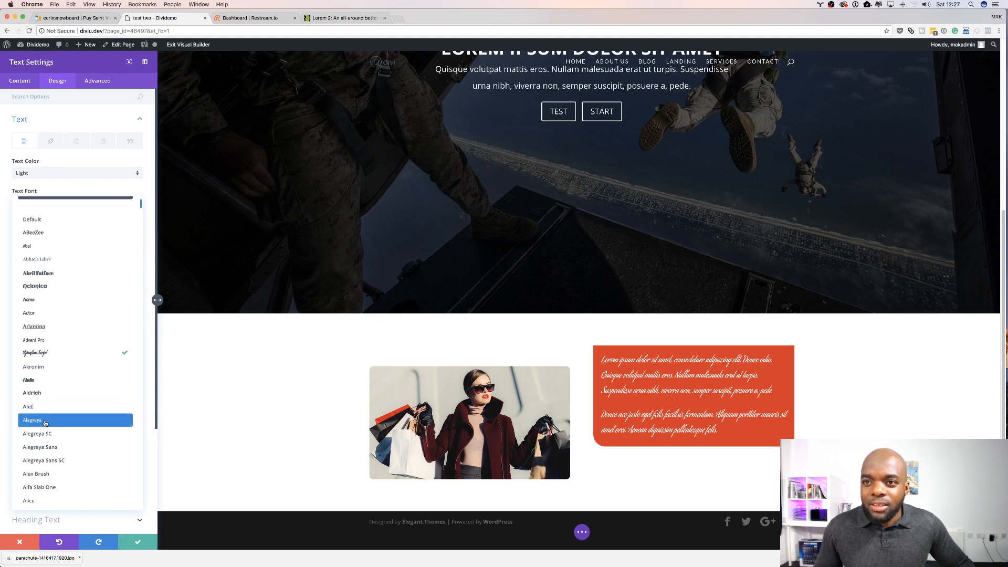
{"action": "scroll", "coordinate": [63, 423], "scroll_direction": "down", "scroll_amount": 1}
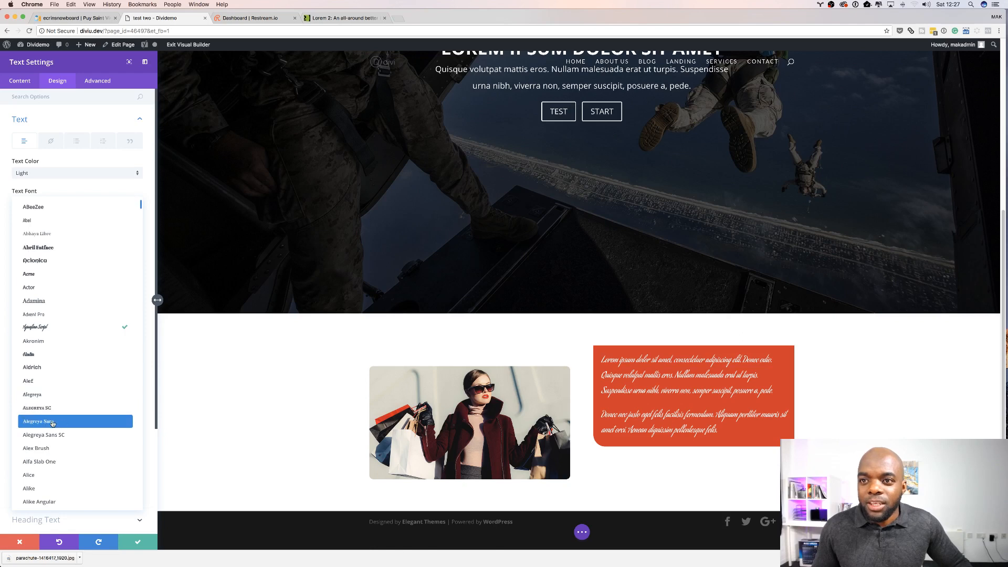
{"action": "scroll", "coordinate": [78, 428], "scroll_direction": "down", "scroll_amount": 1}
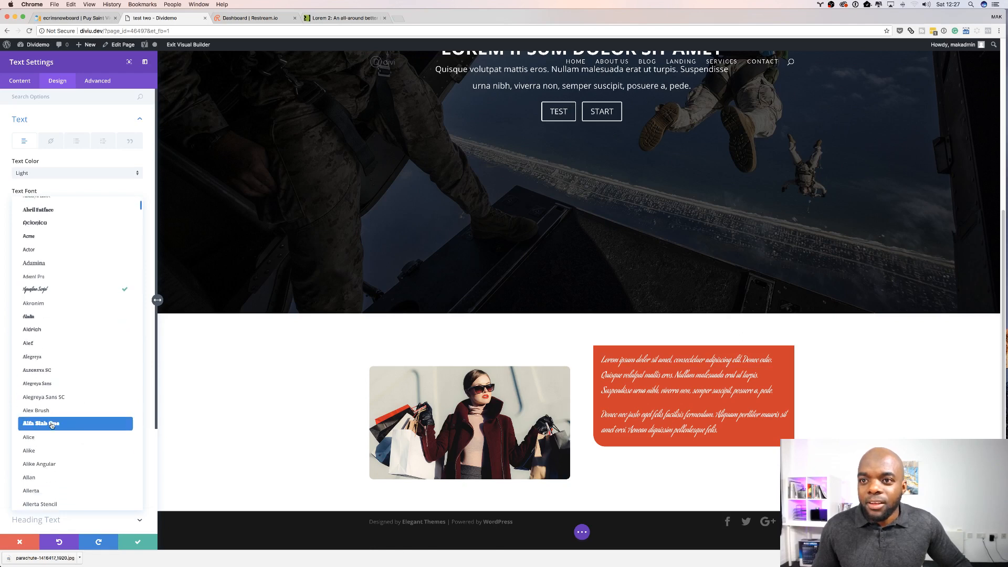
{"action": "scroll", "coordinate": [72, 428], "scroll_direction": "down", "scroll_amount": 1}
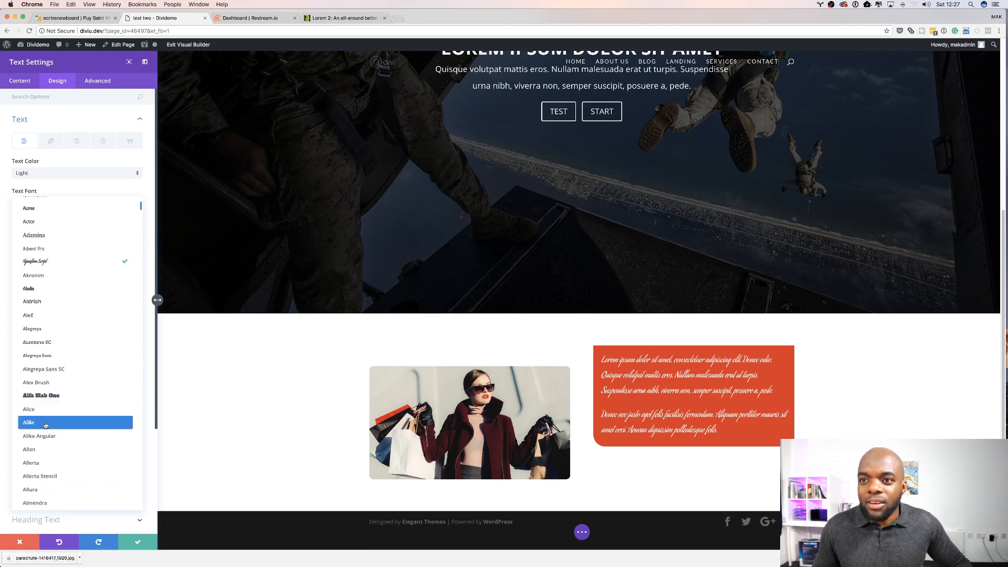
{"action": "scroll", "coordinate": [66, 426], "scroll_direction": "down", "scroll_amount": 1}
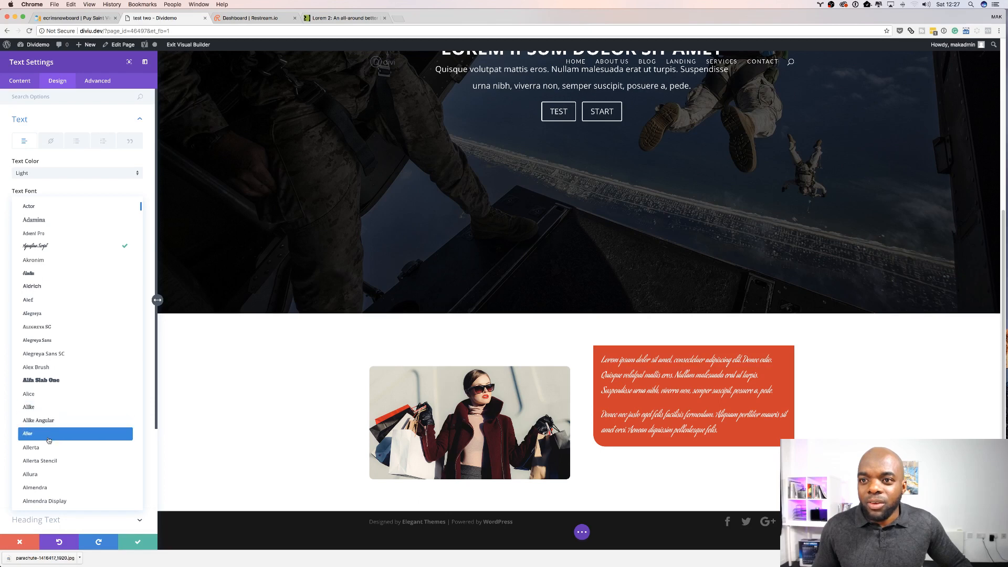
{"action": "scroll", "coordinate": [60, 362], "scroll_direction": "up", "scroll_amount": 5}
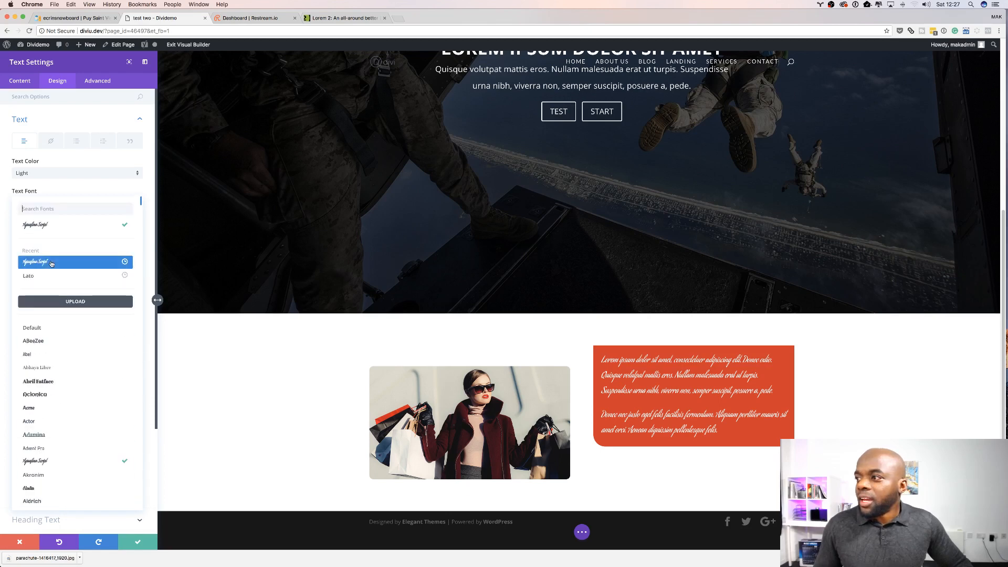
{"action": "left_click", "coordinate": [46, 276]}
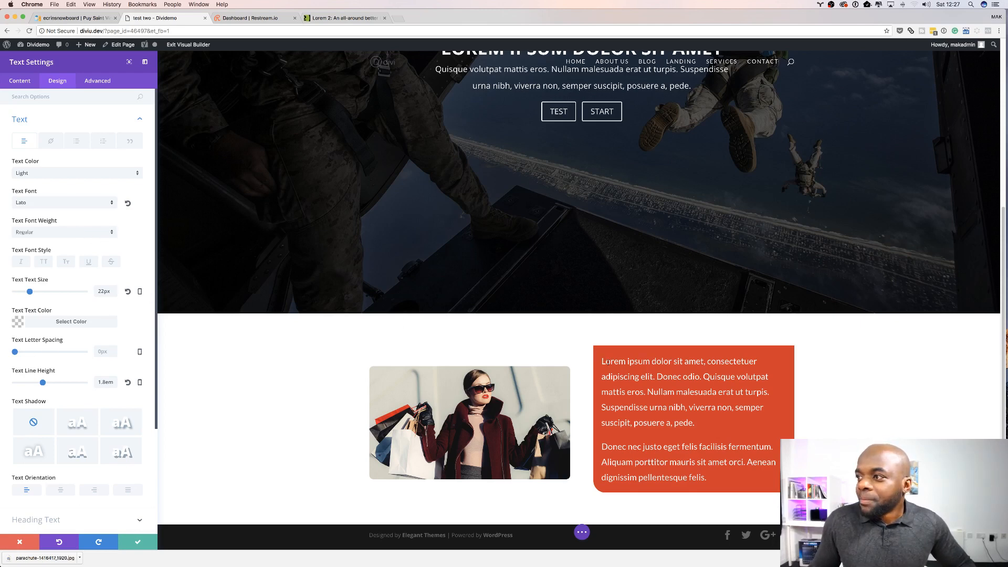
Step: Break the first paragraph after "Lorem ipsum dolor sit amet," so it sits on its own line
{"action": "left_click", "coordinate": [602, 361]}
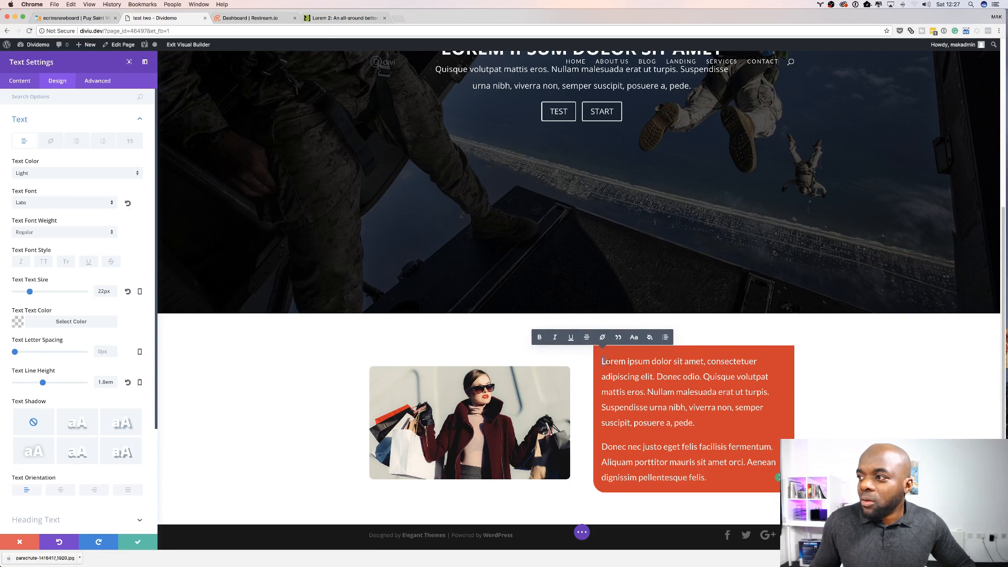
{"action": "left_click_drag", "start_coordinate": [693, 370], "coordinate": [693, 370]}
{"action": "left_click", "coordinate": [706, 361]}
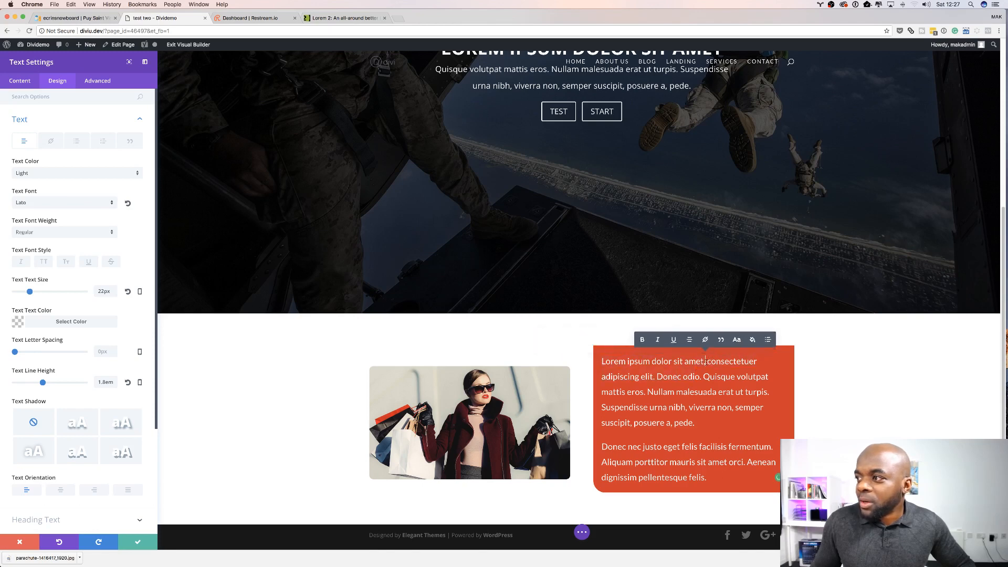
{"action": "key", "text": "Return"}
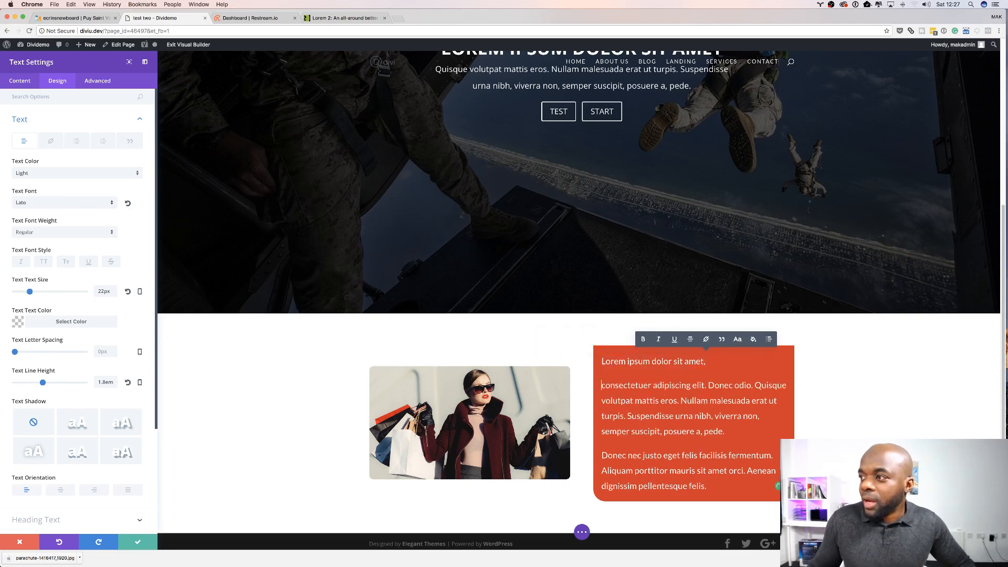
Step: Try the Heavy, Bold and Light text font weights, ending on Regular
{"action": "left_click_drag", "start_coordinate": [712, 361], "coordinate": [639, 359]}
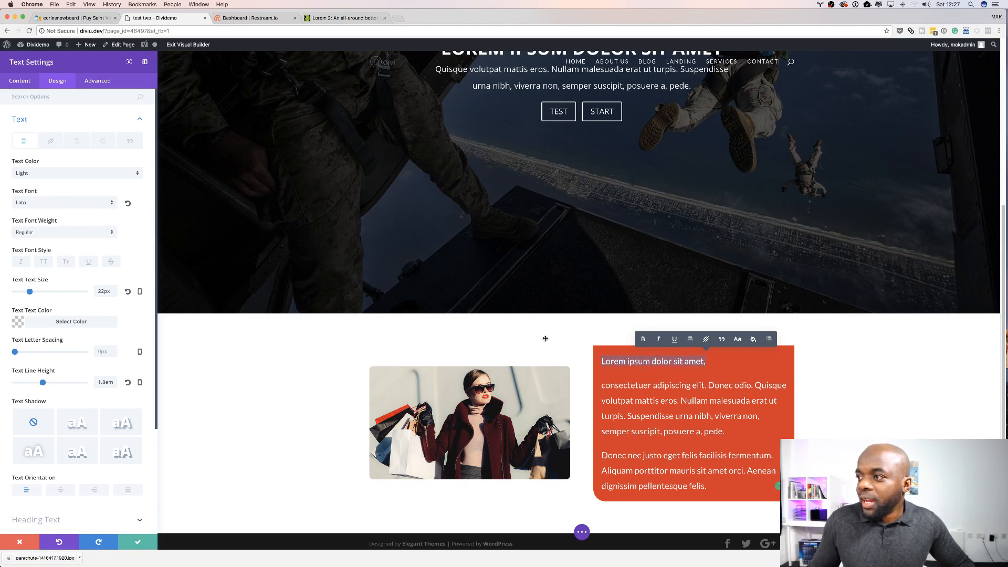
{"action": "scroll", "coordinate": [444, 331], "scroll_direction": "down", "scroll_amount": 1}
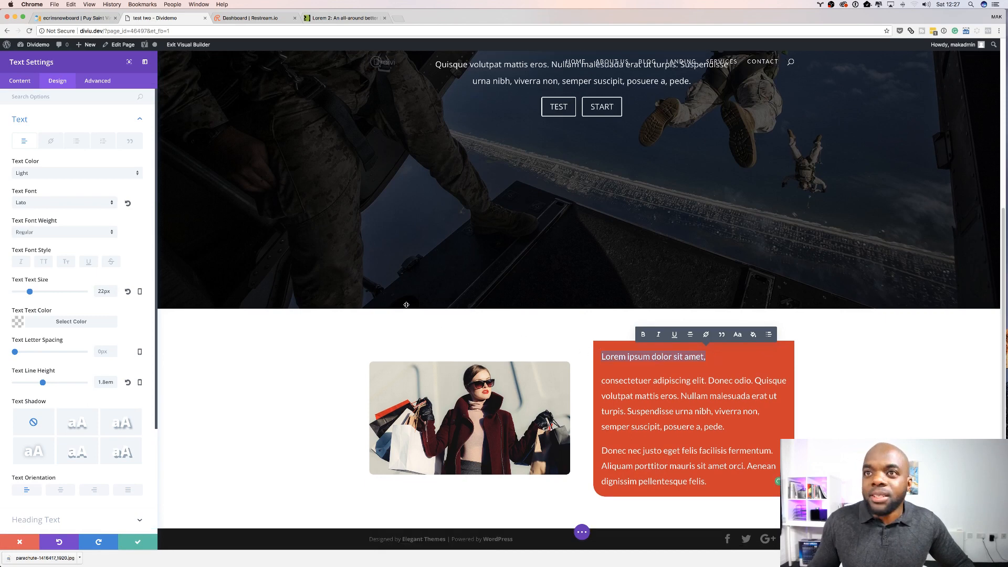
{"action": "left_click", "coordinate": [46, 233]}
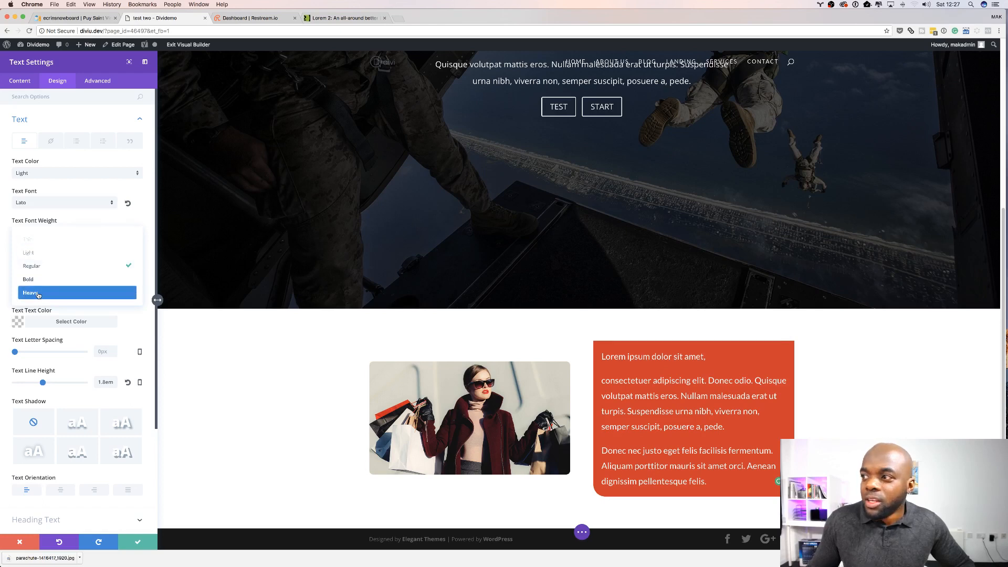
{"action": "left_click", "coordinate": [38, 294]}
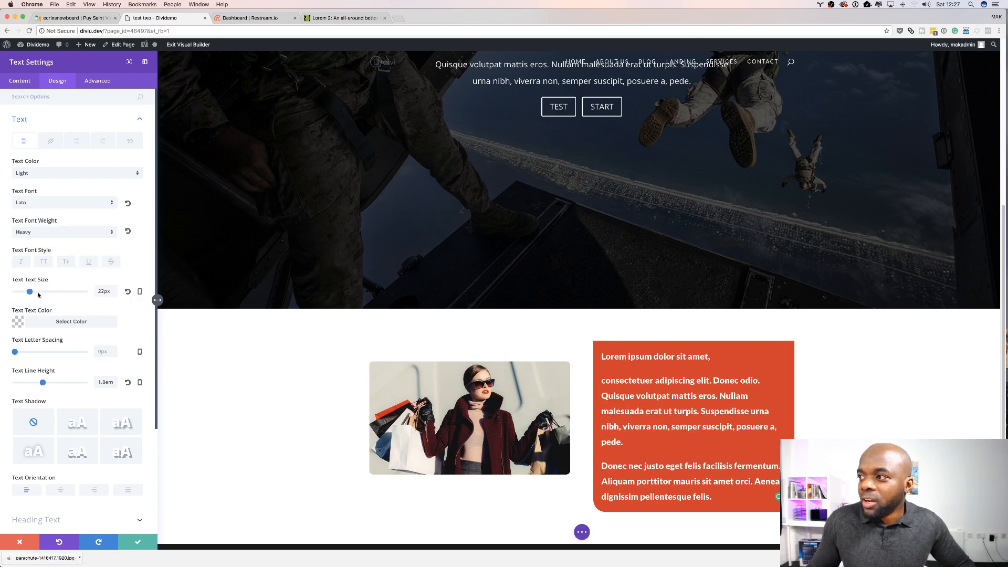
{"action": "left_click", "coordinate": [46, 232]}
{"action": "left_click", "coordinate": [42, 278]}
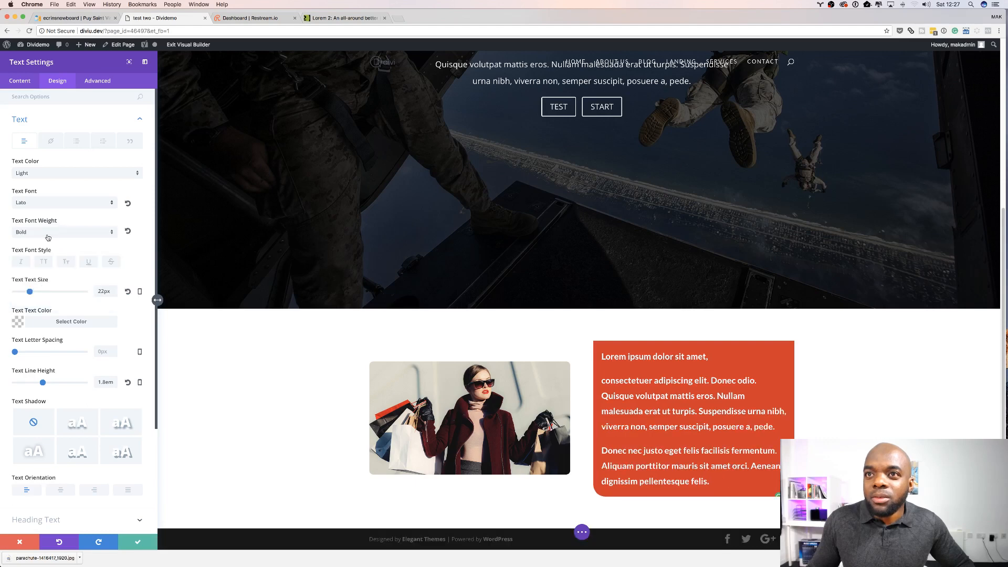
{"action": "left_click", "coordinate": [46, 236]}
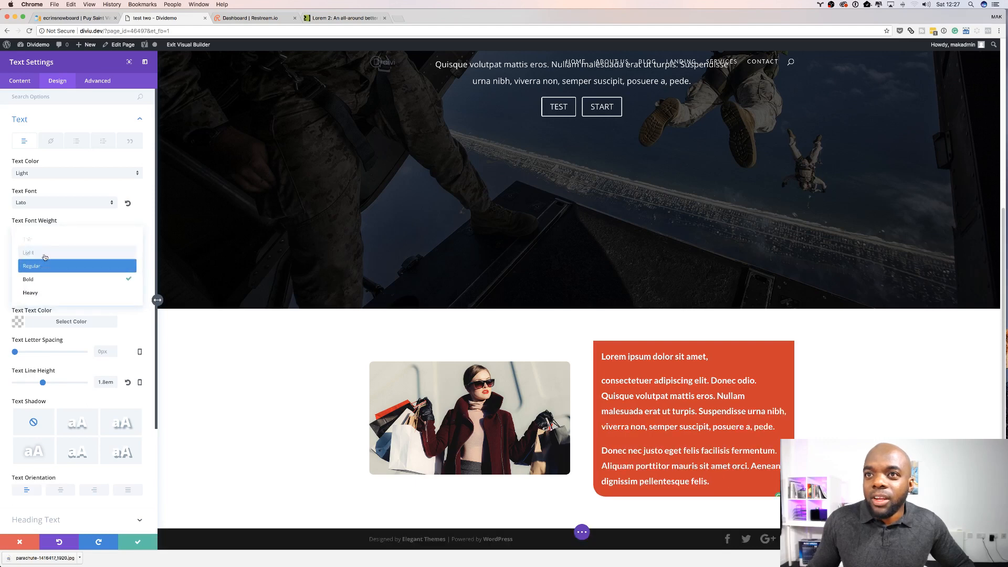
{"action": "left_click", "coordinate": [40, 239]}
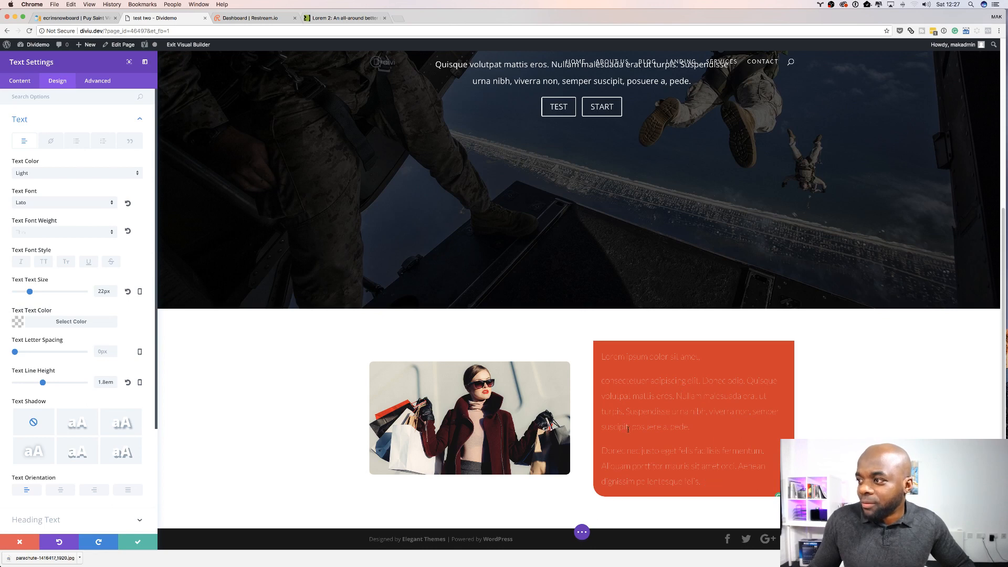
{"action": "left_click", "coordinate": [42, 232]}
{"action": "left_click", "coordinate": [38, 266]}
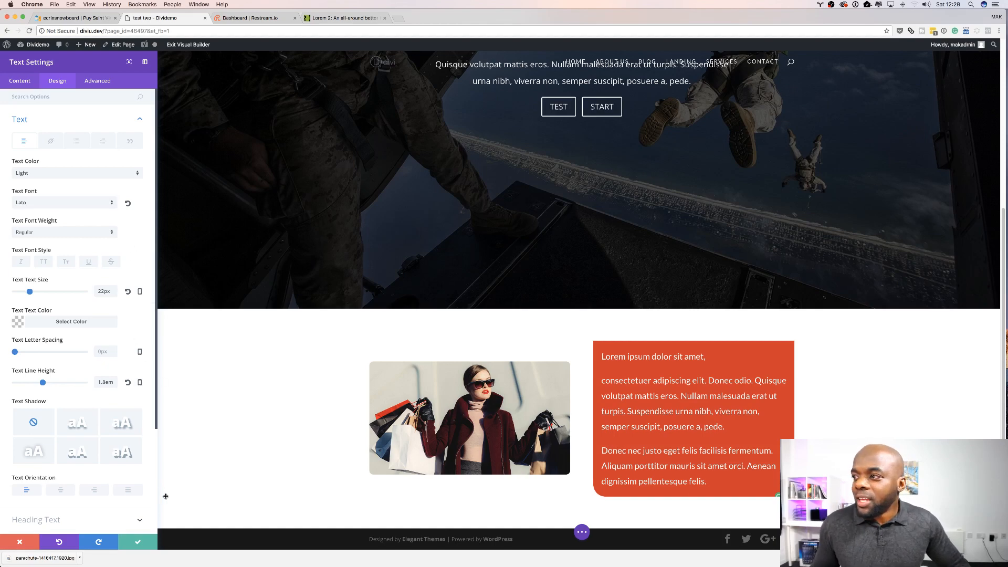
Step: Save the text module settings and switch the builder to wireframe view
{"action": "left_click", "coordinate": [140, 547]}
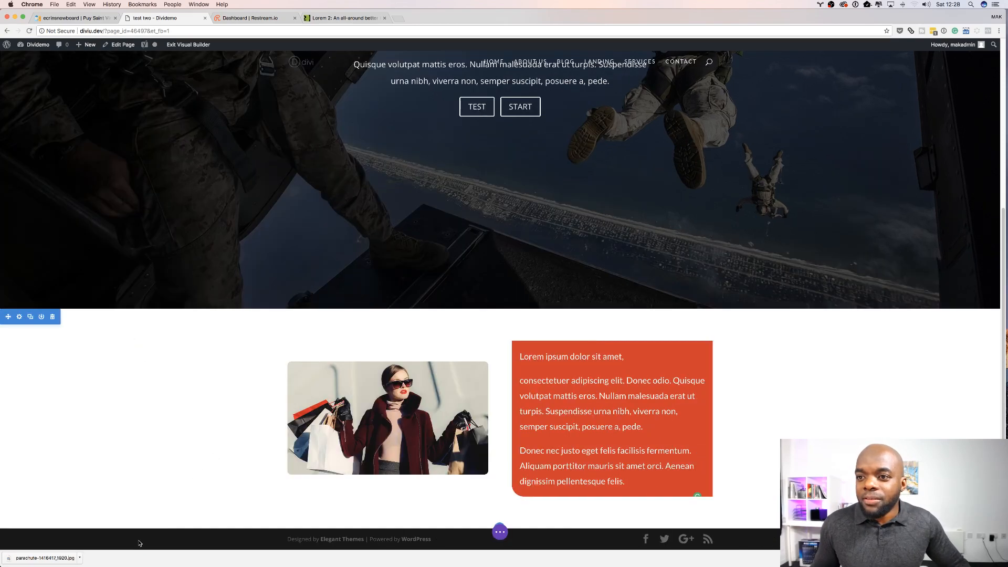
{"action": "scroll", "coordinate": [225, 422], "scroll_direction": "down", "scroll_amount": 1}
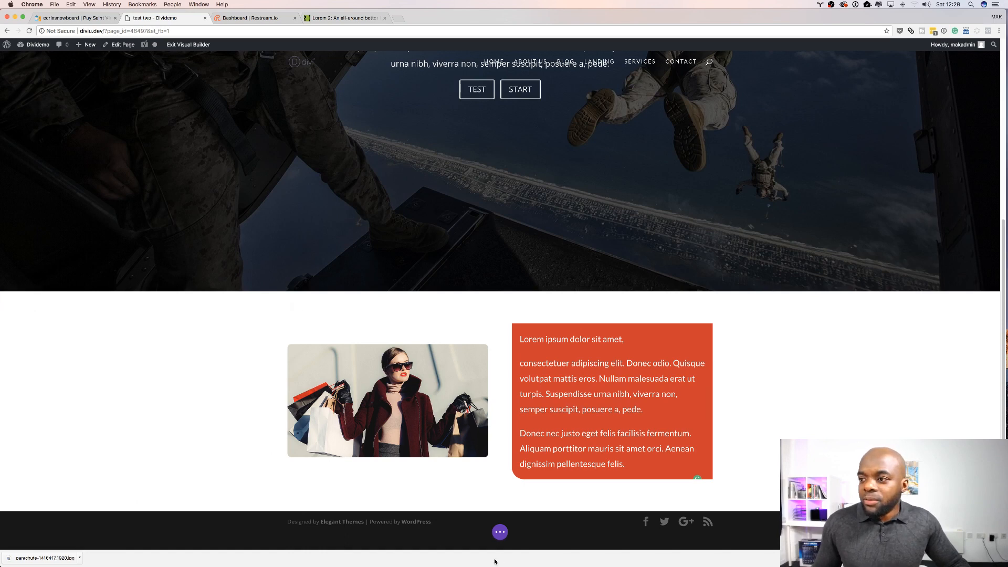
{"action": "left_click", "coordinate": [501, 533]}
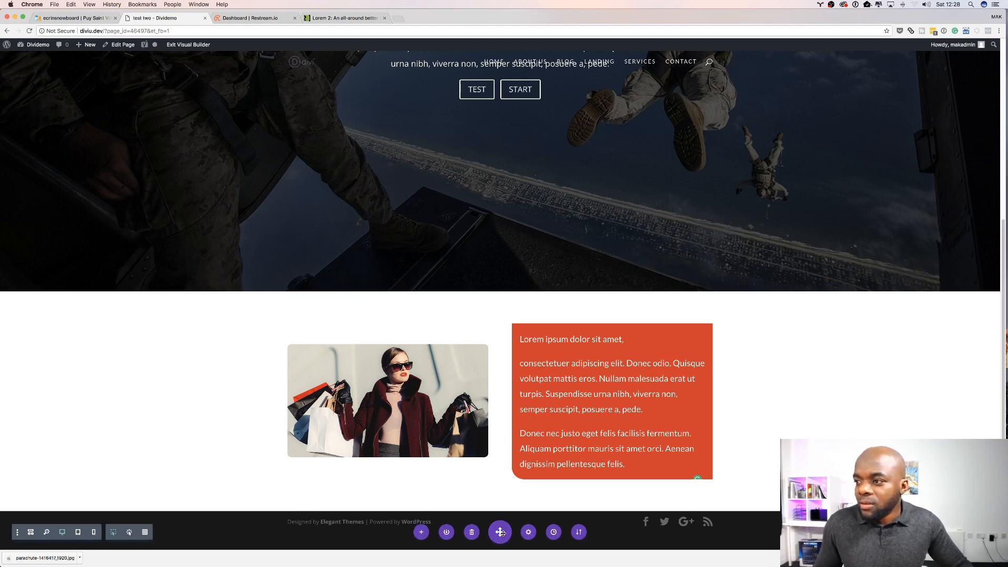
{"action": "left_click", "coordinate": [31, 533]}
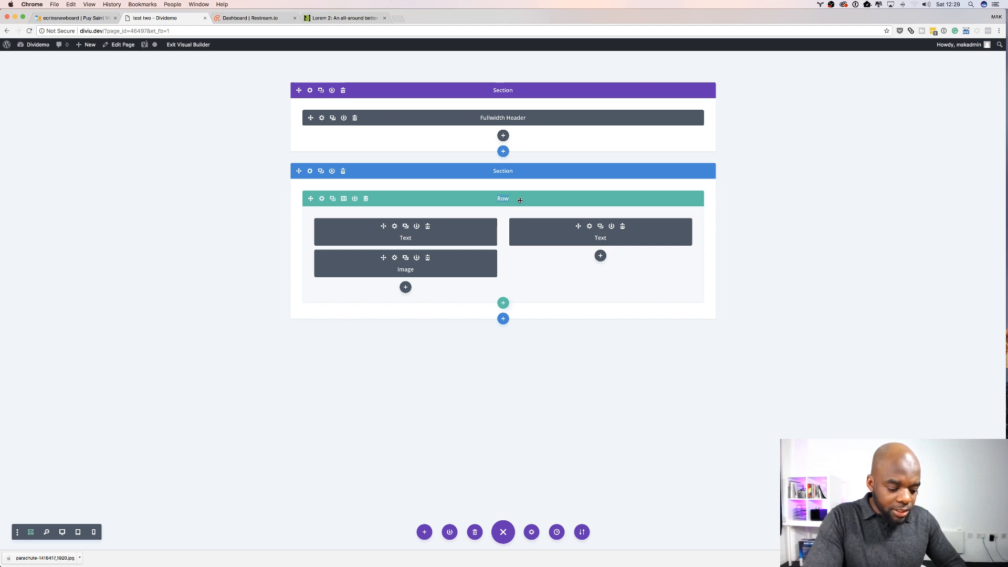
Step: Rename the two-column row as Dummy Text
{"action": "type", "text": "Dummy"}
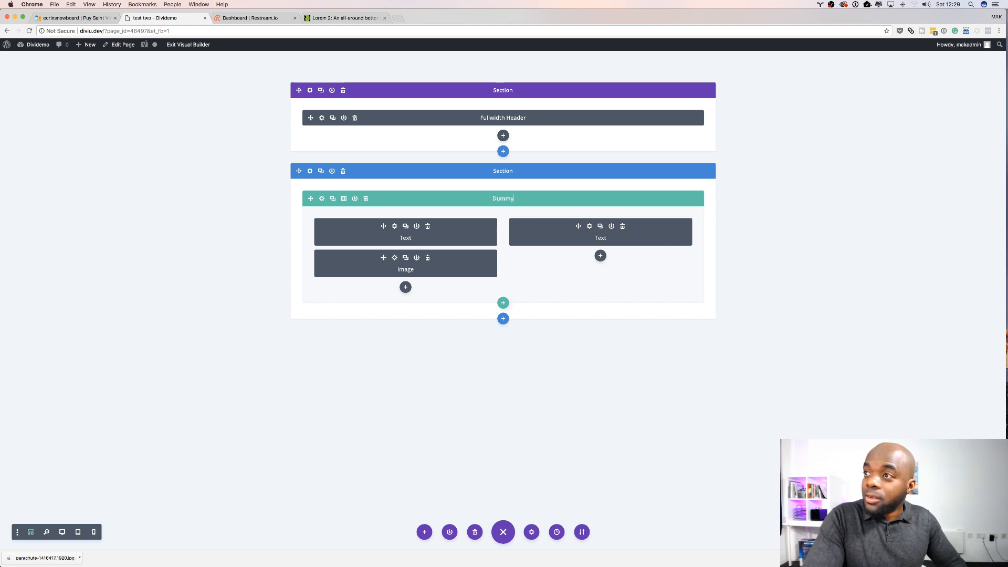
{"action": "type", "text": " Text"}
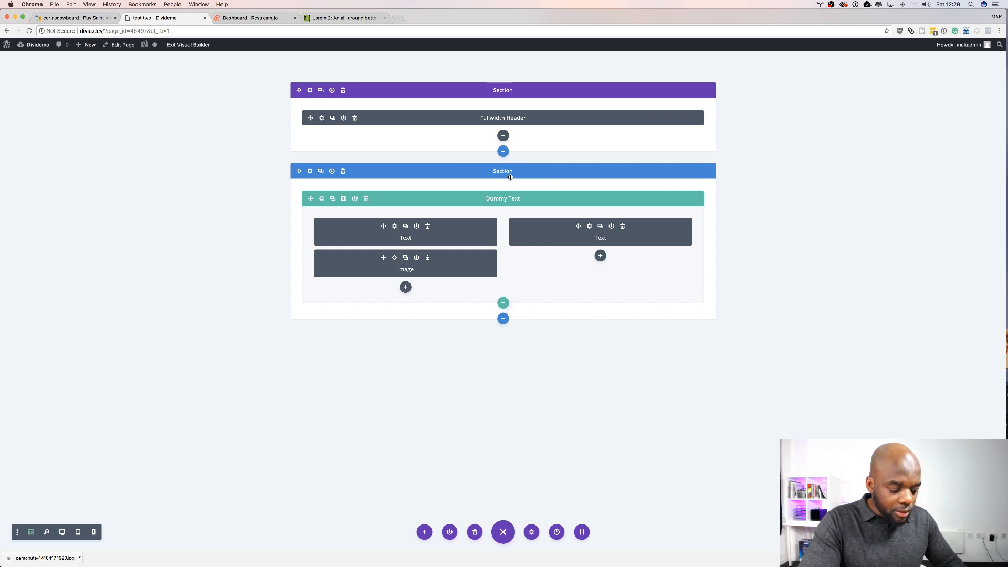
Step: Rename the second section as Second Section
{"action": "left_click", "coordinate": [505, 171]}
{"action": "type", "text": "Sec"}
{"action": "key", "text": "BackSpace"}
{"action": "key", "text": "BackSpace"}
{"action": "key", "text": "BackSpace"}
{"action": "key", "text": "BackSpace"}
{"action": "key", "text": "BackSpace"}
{"action": "key", "text": "BackSpace"}
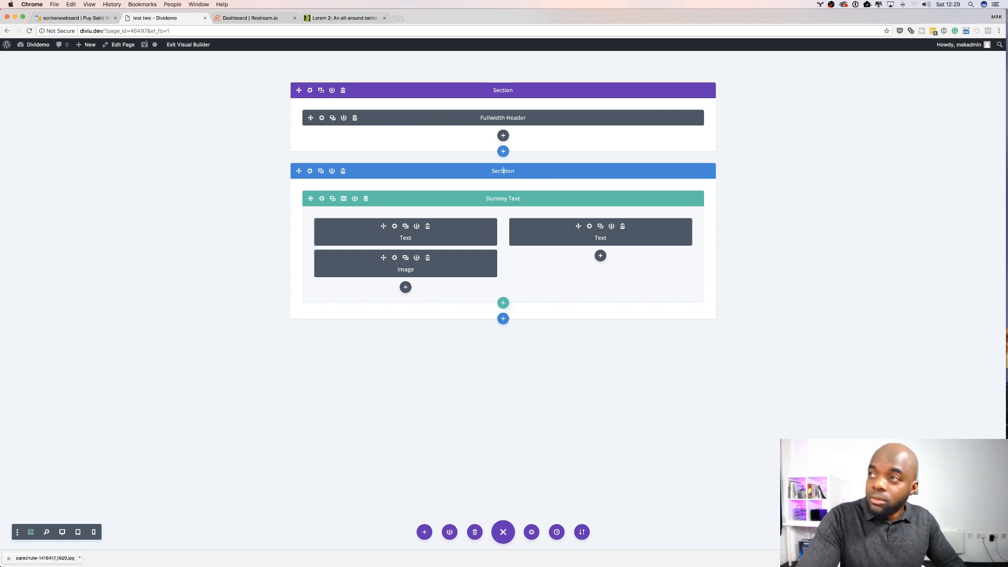
{"action": "left_click", "coordinate": [509, 171]}
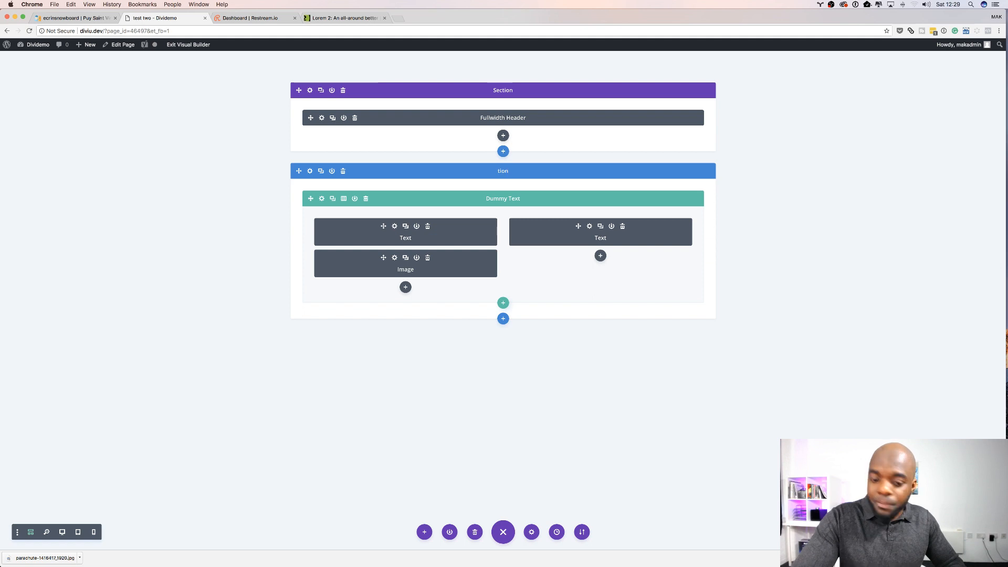
{"action": "key", "text": "BackSpace"}
{"action": "key", "text": "BackSpace"}
{"action": "type", "text": "Sec"}
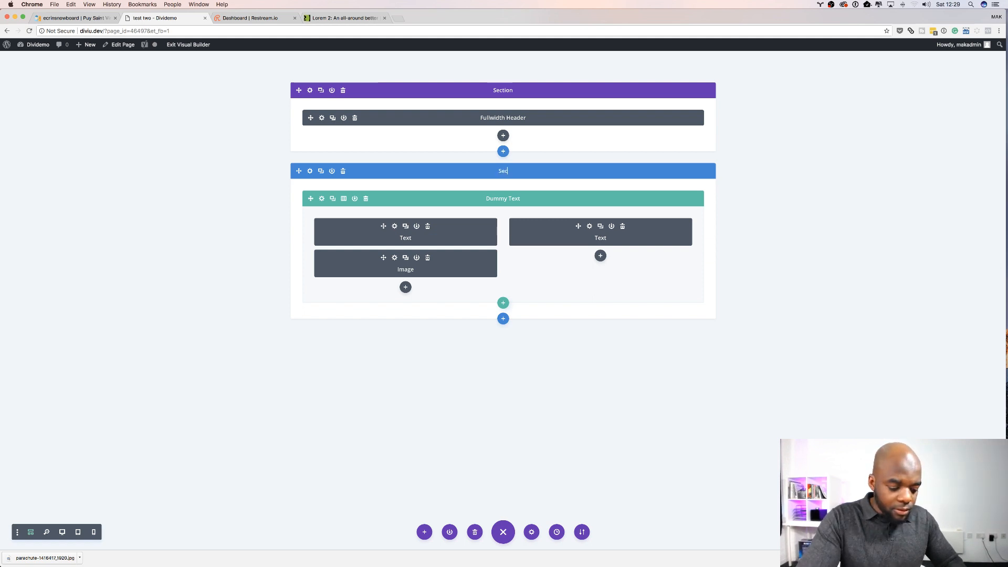
{"action": "type", "text": "ond S"}
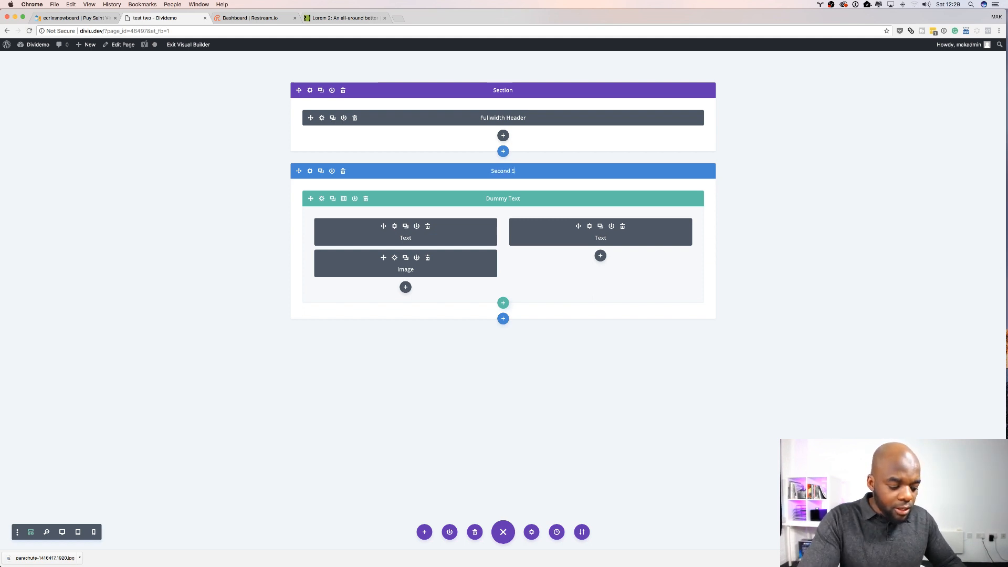
{"action": "type", "text": "ection"}
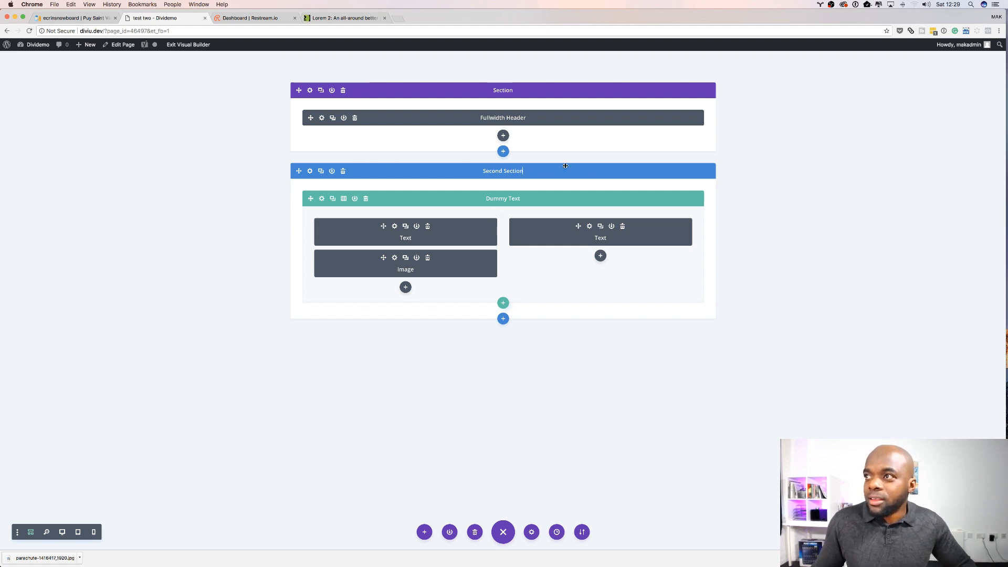
Step: Delete the text module above the image in the left column and rename the image module as product image
{"action": "left_click", "coordinate": [428, 227]}
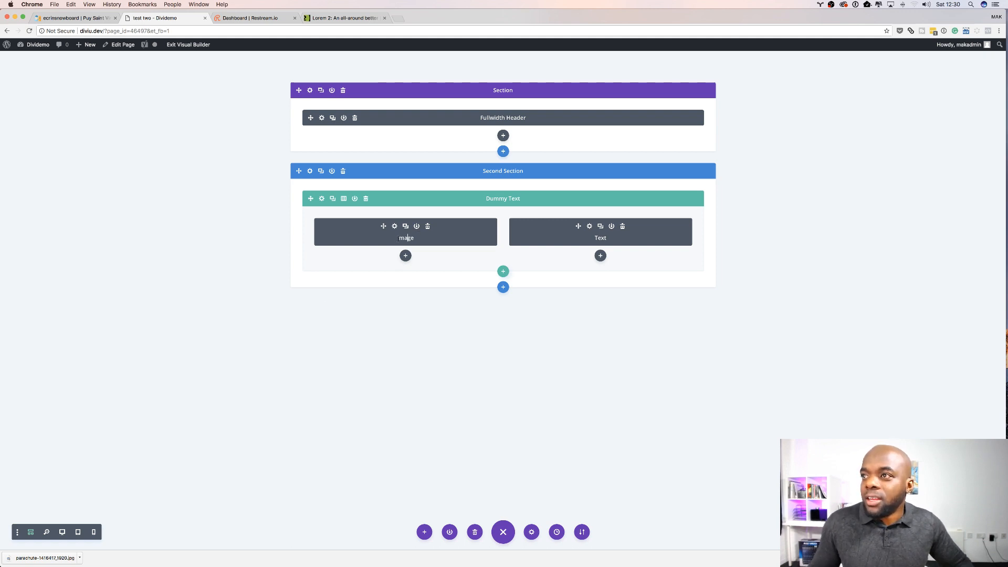
{"action": "left_click_drag", "start_coordinate": [398, 238], "coordinate": [417, 240]}
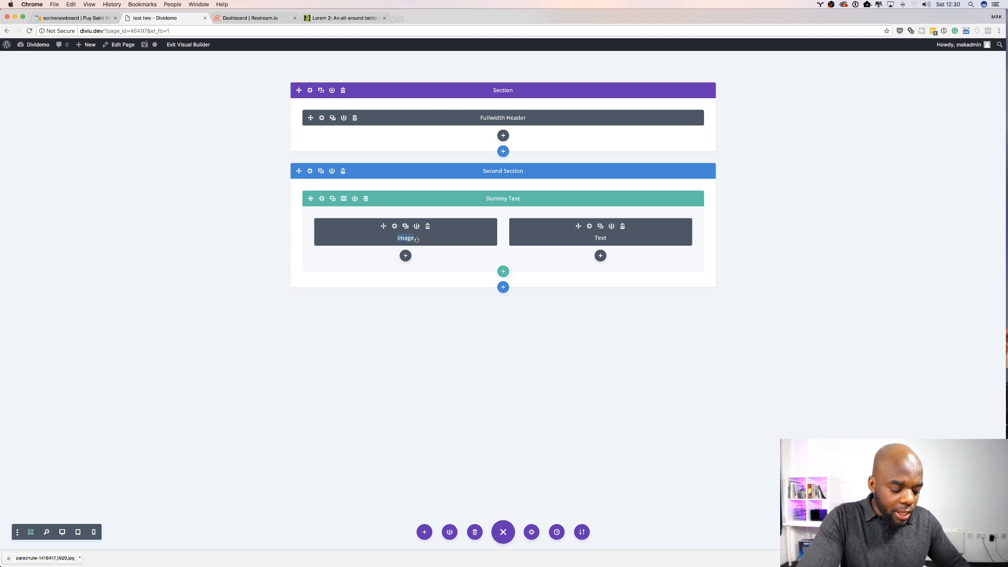
{"action": "type", "text": "p"}
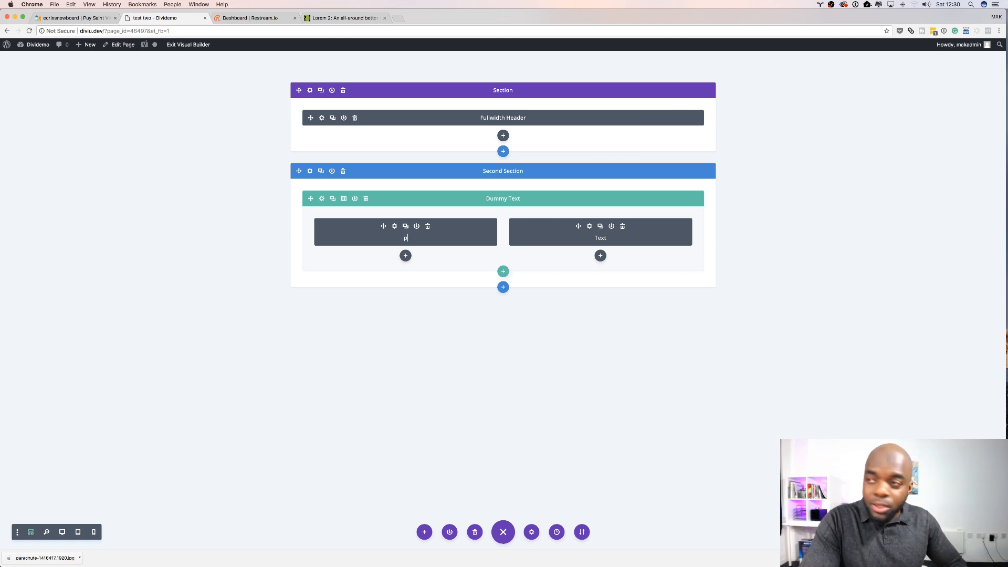
{"action": "type", "text": "ro"}
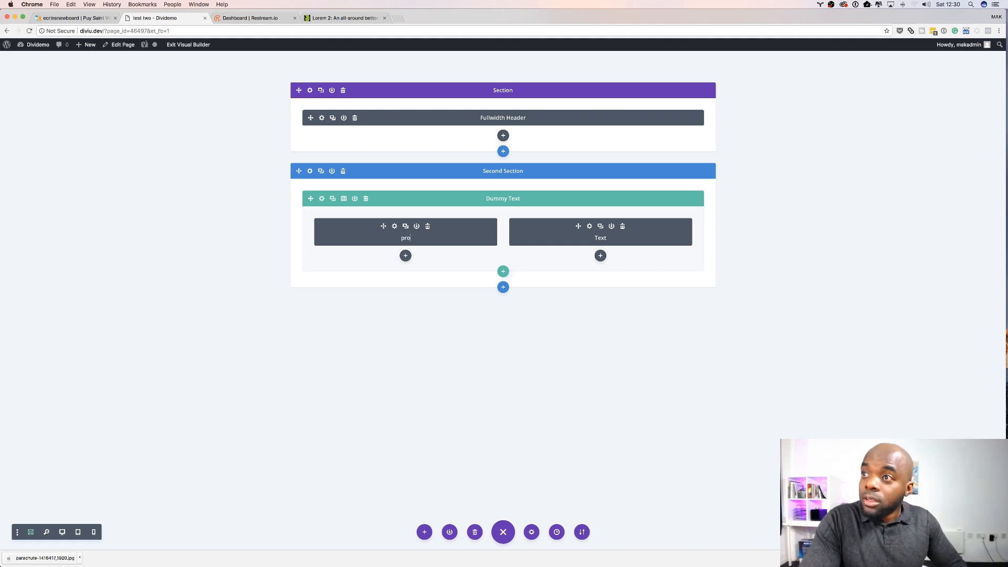
{"action": "type", "text": "duc"}
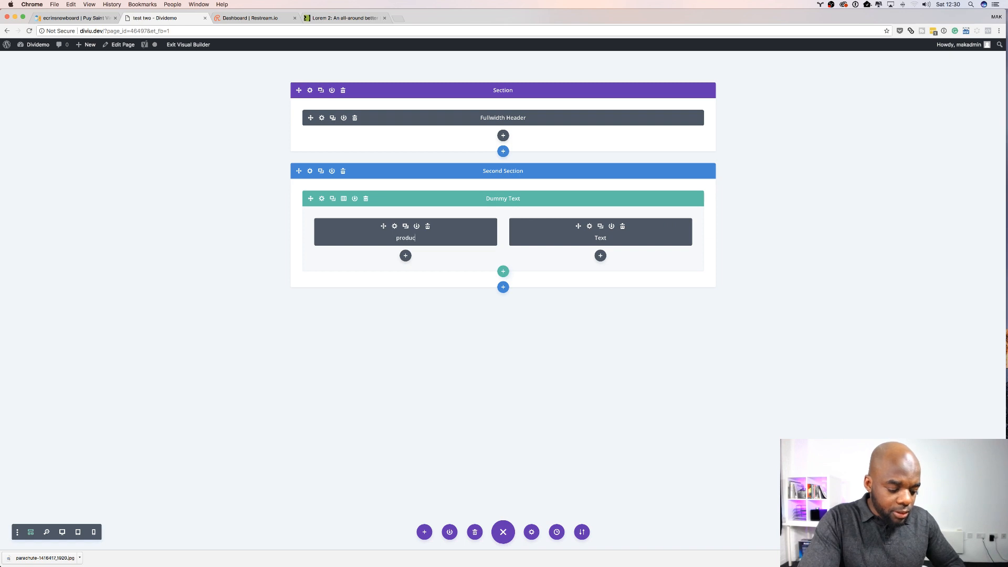
{"action": "type", "text": "t image"}
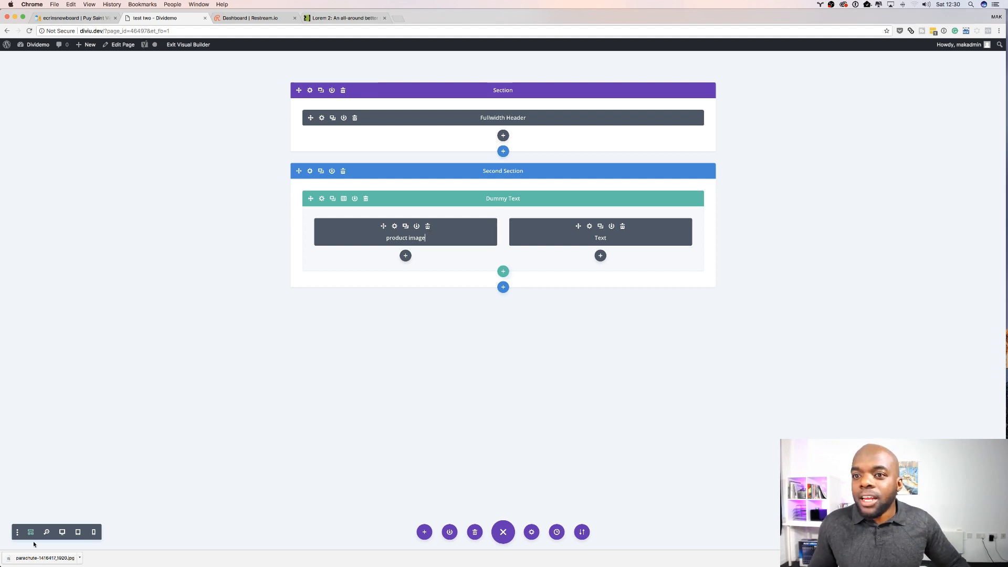
Step: Export the page layout as a JSON file named Sat Demo
{"action": "left_click", "coordinate": [62, 532]}
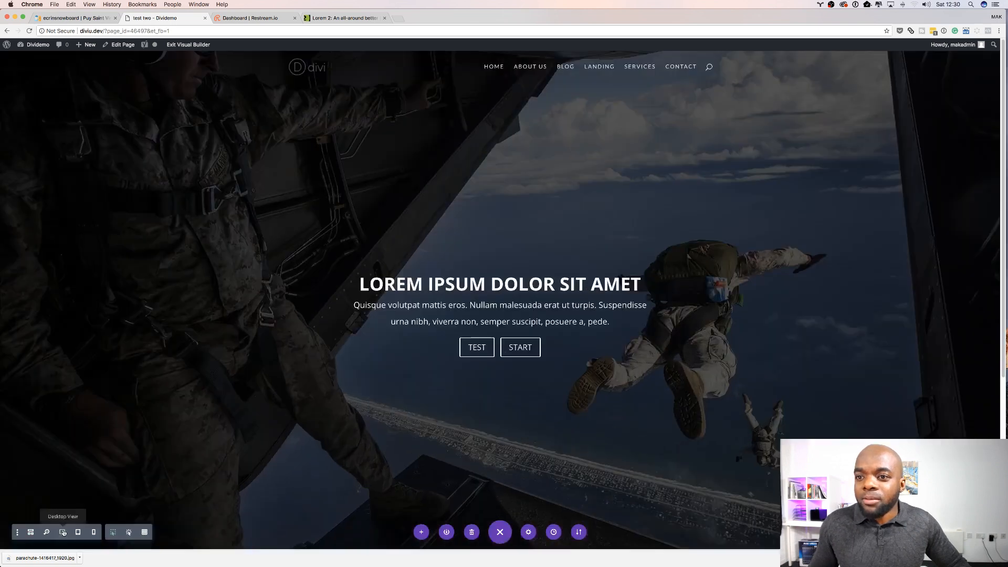
{"action": "scroll", "coordinate": [132, 418], "scroll_direction": "down", "scroll_amount": 5}
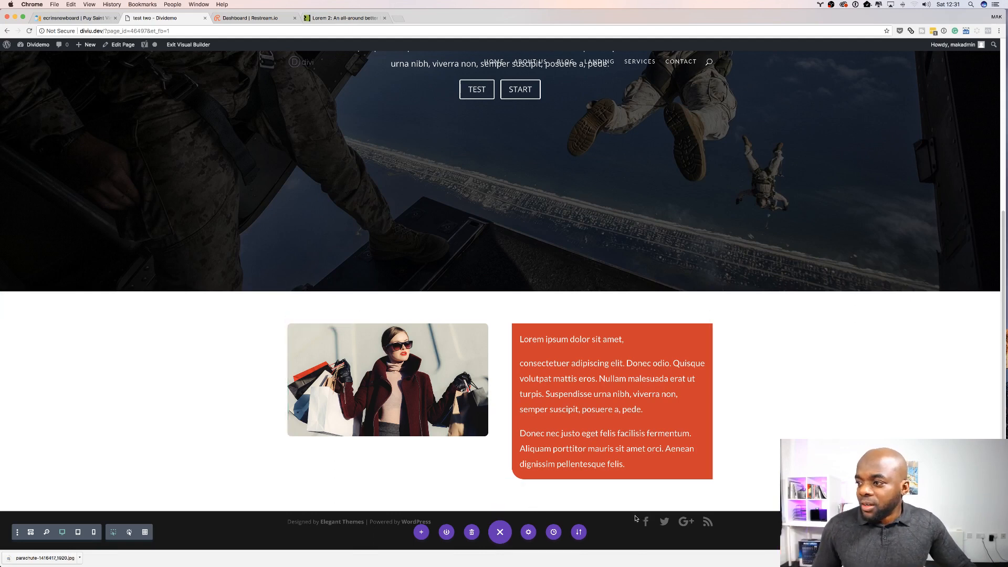
{"action": "left_click", "coordinate": [578, 532]}
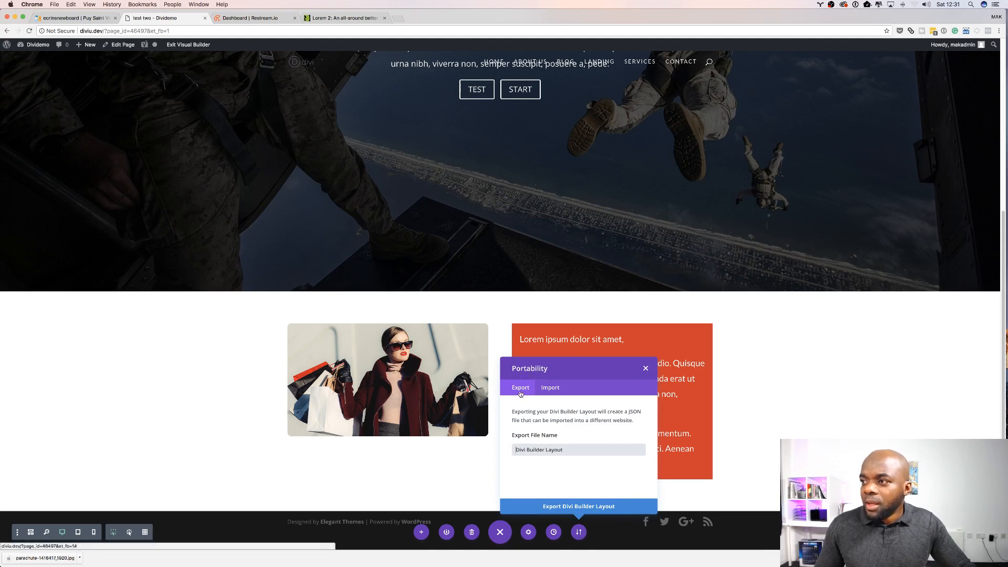
{"action": "double_click", "coordinate": [557, 450]}
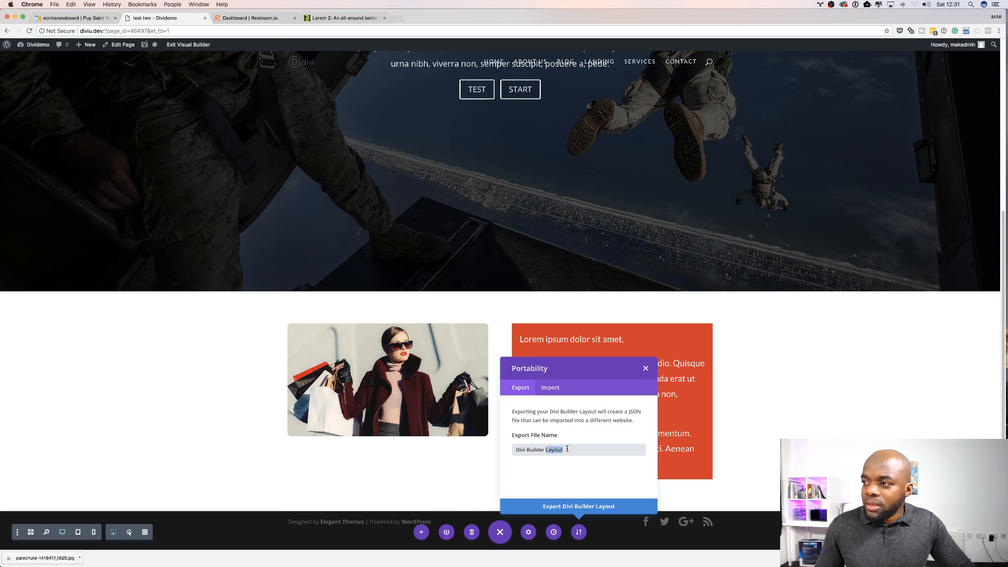
{"action": "key", "text": "super+a"}
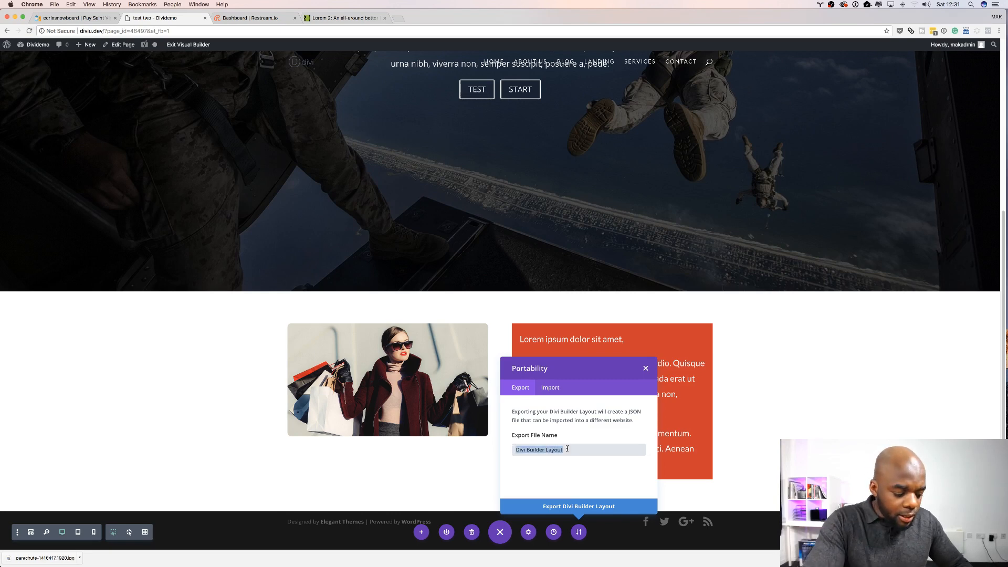
{"action": "type", "text": "s"}
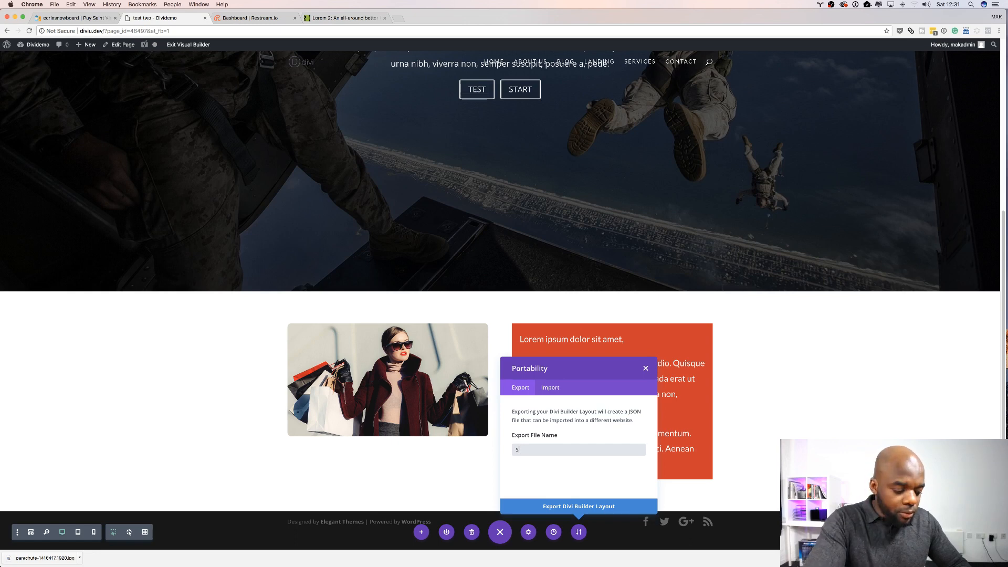
{"action": "type", "text": "at Demo"}
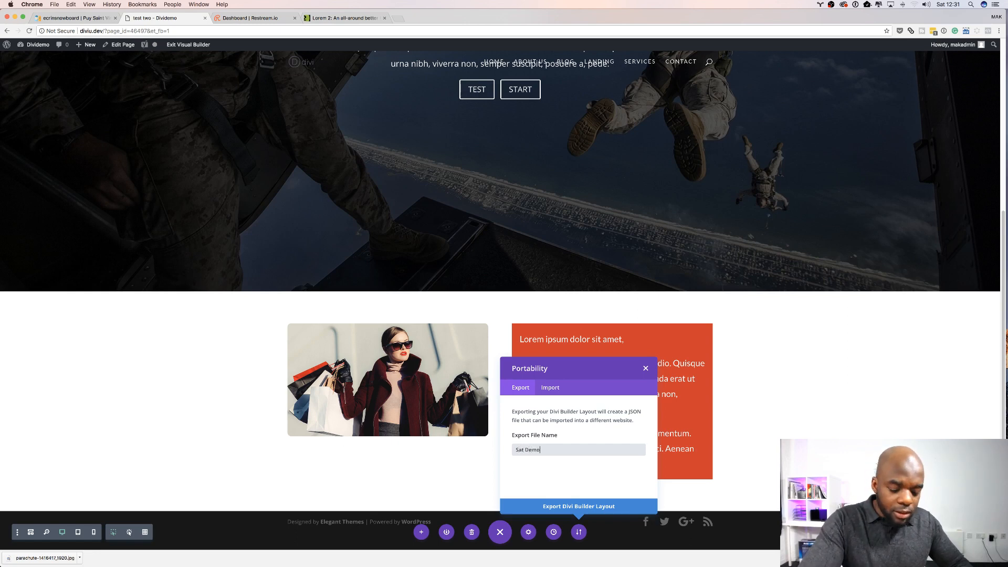
{"action": "left_click", "coordinate": [575, 508]}
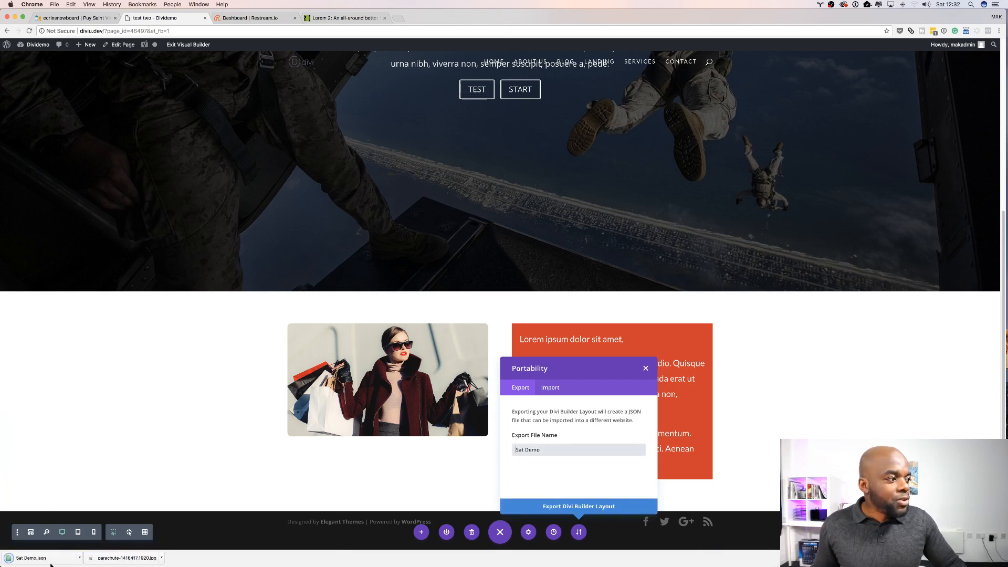
Step: Show the downloaded Sat Demo.json file in Finder
{"action": "left_click", "coordinate": [79, 558]}
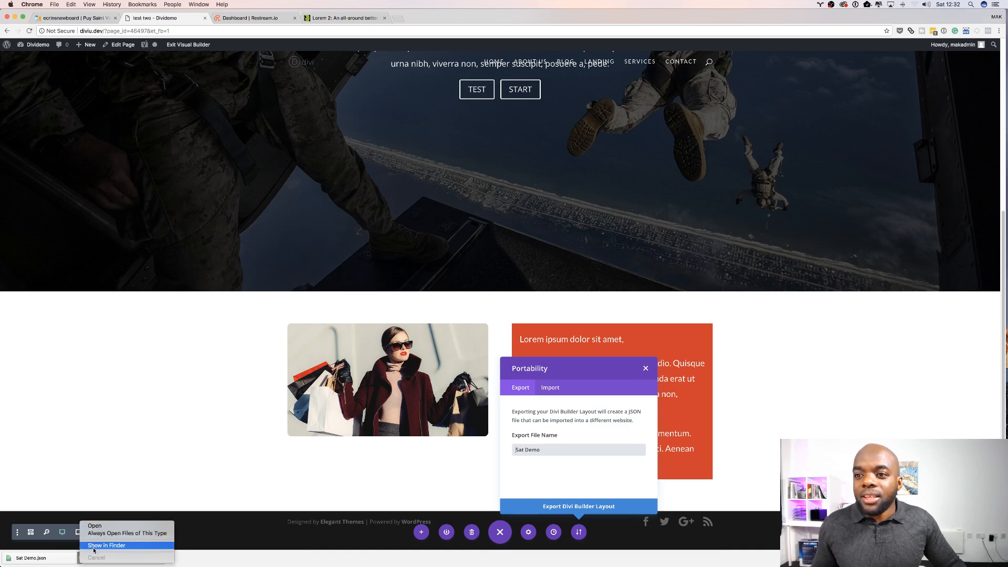
{"action": "left_click", "coordinate": [95, 546]}
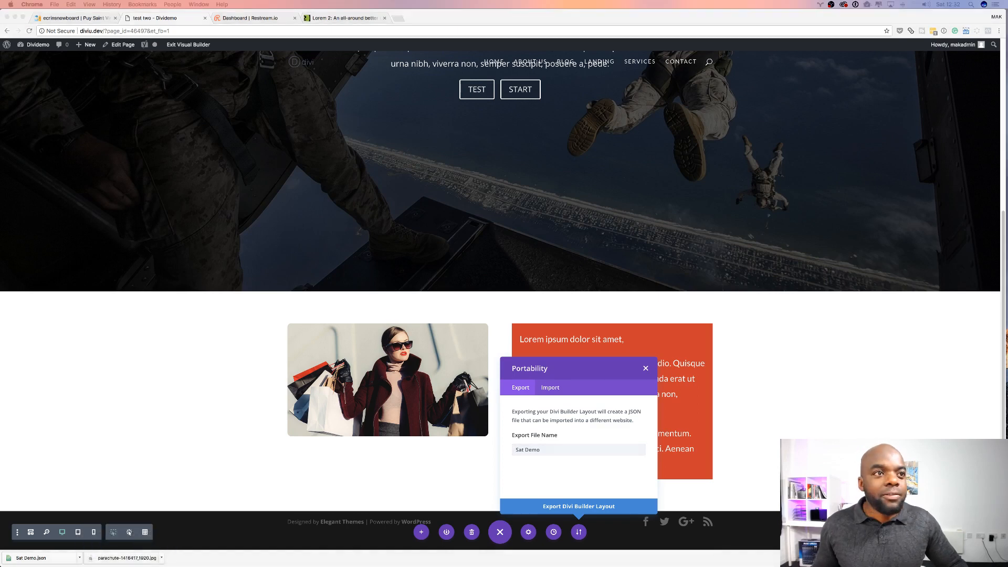
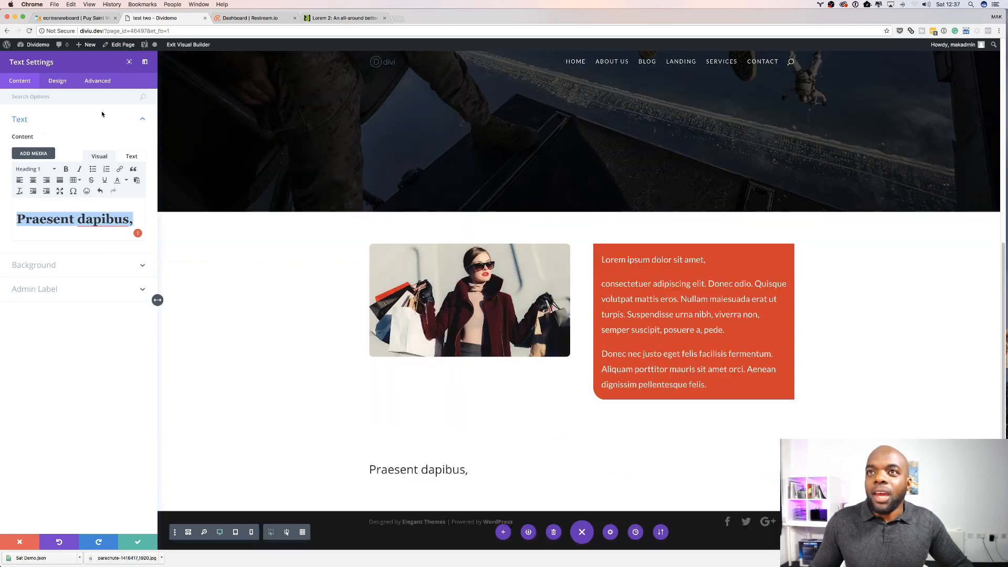
Step: Set the heading text size of the text module to 85px
{"action": "left_click", "coordinate": [61, 81]}
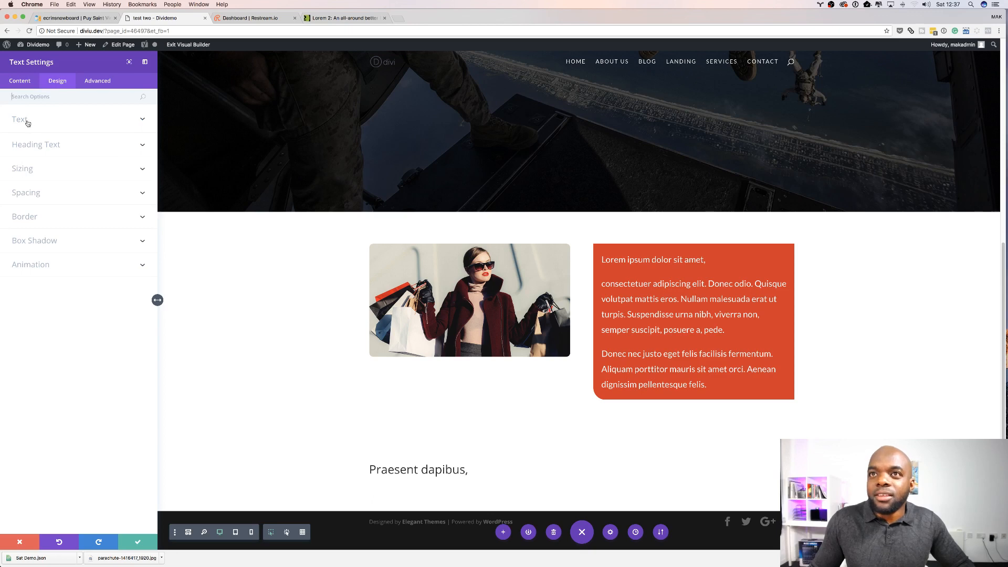
{"action": "left_click", "coordinate": [40, 145]}
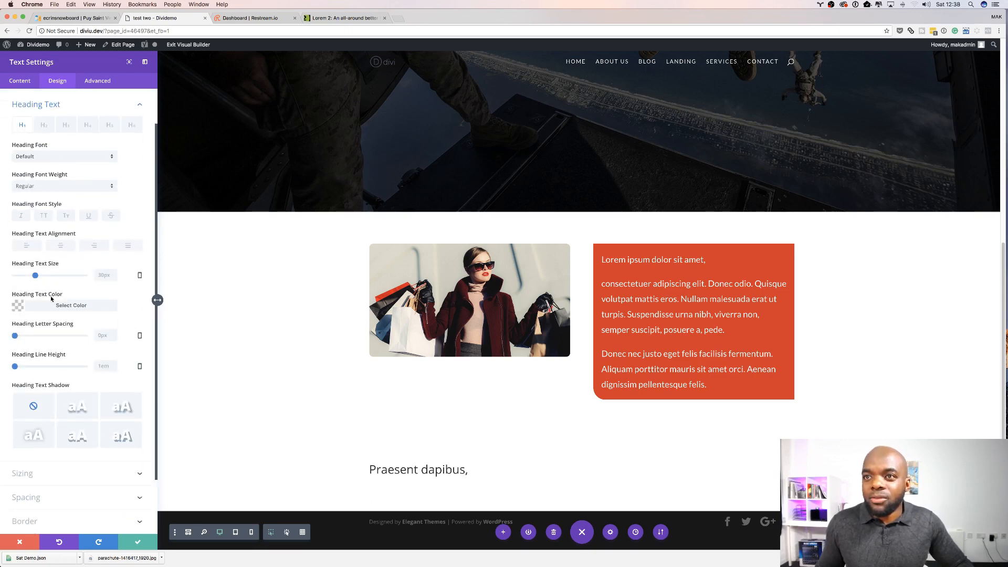
{"action": "left_click_drag", "start_coordinate": [36, 277], "coordinate": [74, 279]}
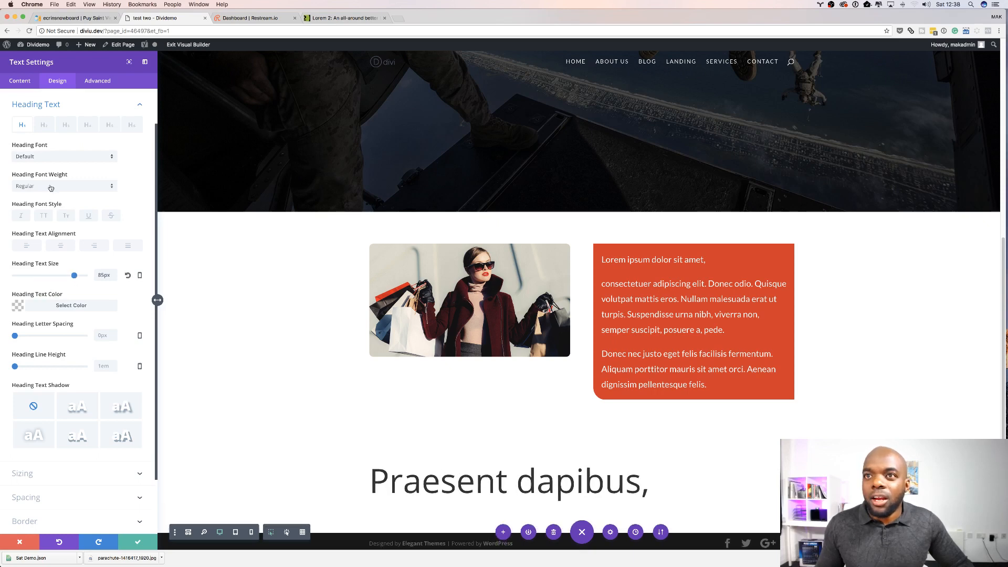
Step: Change the heading font, trying Abril Fatface and settling on Alfa Slab One
{"action": "left_click", "coordinate": [55, 157]}
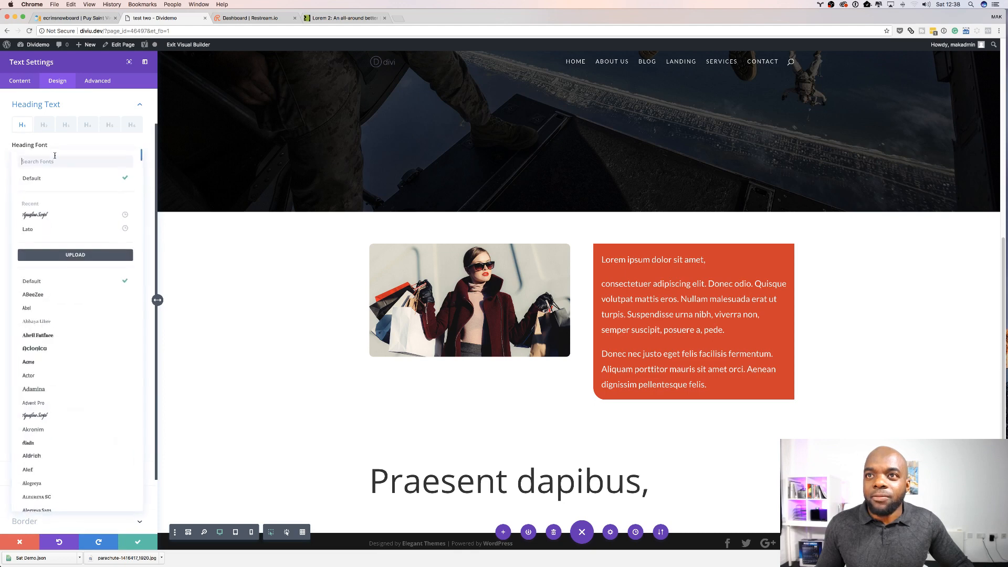
{"action": "left_click", "coordinate": [68, 336]}
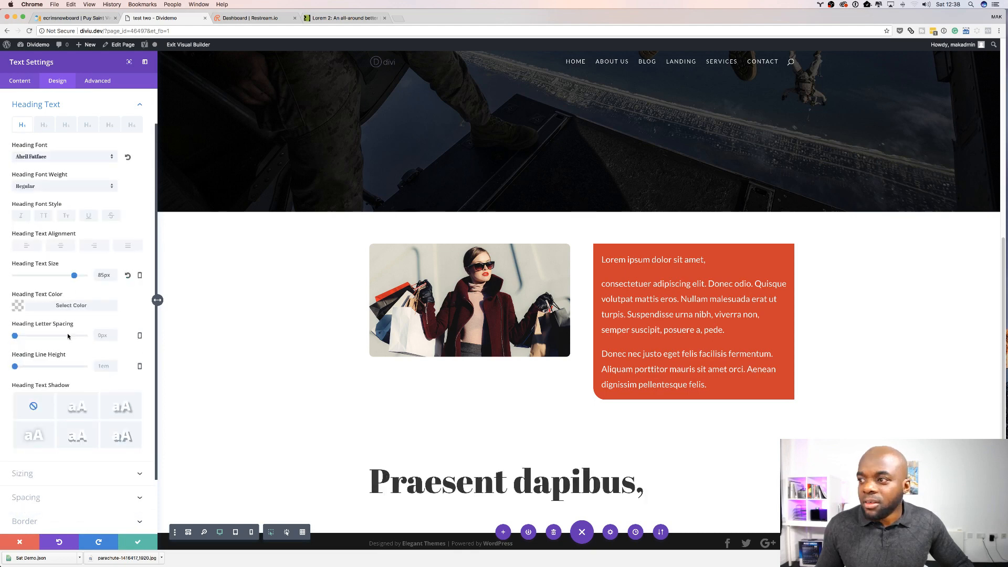
{"action": "left_click", "coordinate": [68, 157]}
{"action": "scroll", "coordinate": [79, 399], "scroll_direction": "down", "scroll_amount": 5}
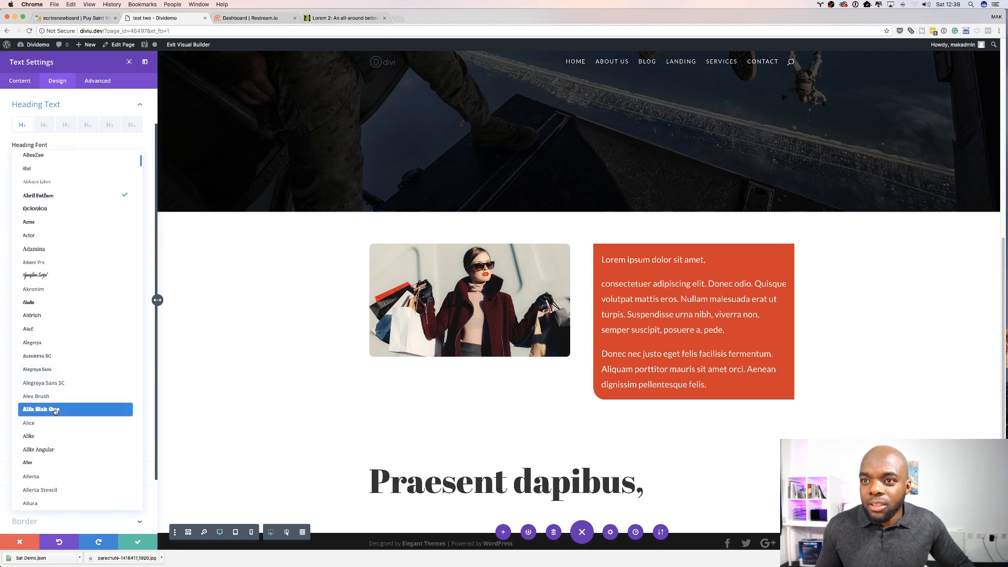
{"action": "left_click", "coordinate": [55, 411]}
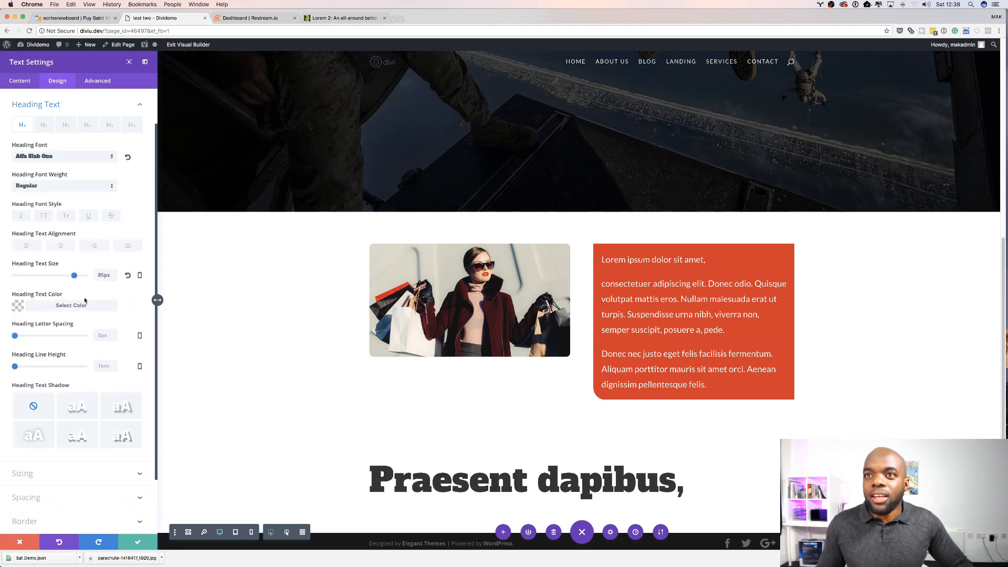
Step: Delete the trailing comma from the heading text Praesent dapibus
{"action": "left_click", "coordinate": [29, 82]}
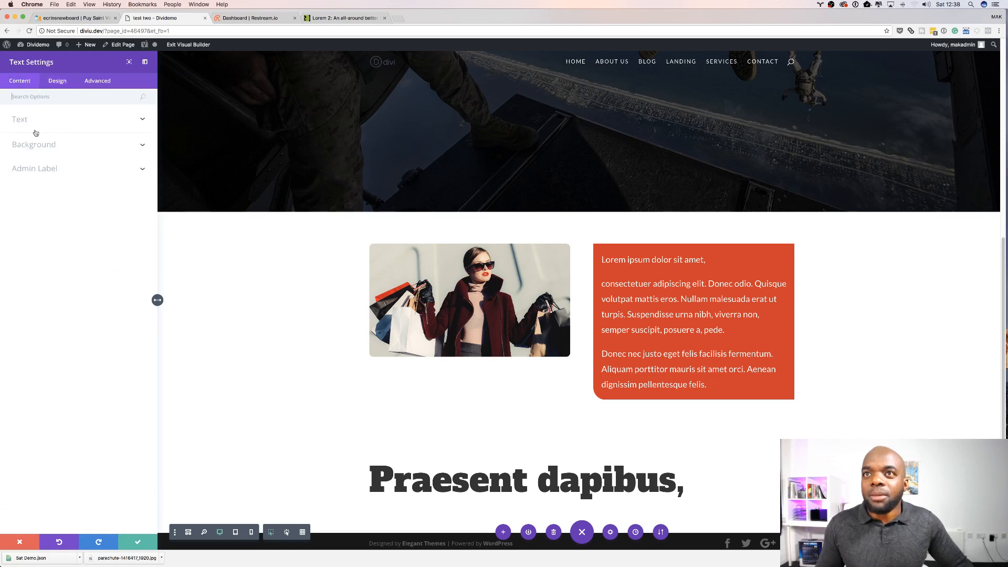
{"action": "left_click", "coordinate": [29, 121]}
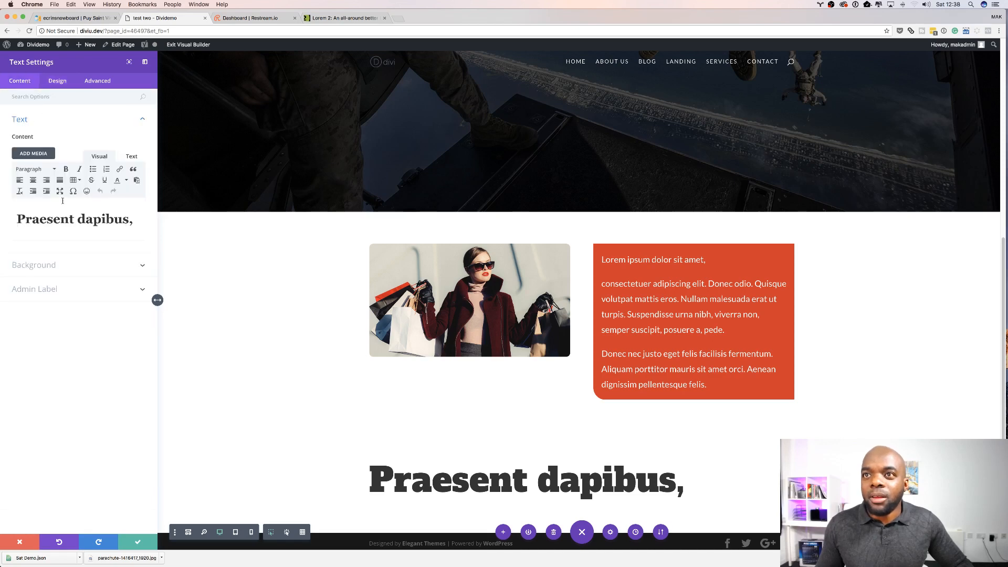
{"action": "left_click", "coordinate": [134, 221]}
{"action": "key", "text": "BackSpace"}
Step: Set the heading font style to uppercase
{"action": "left_click", "coordinate": [58, 80]}
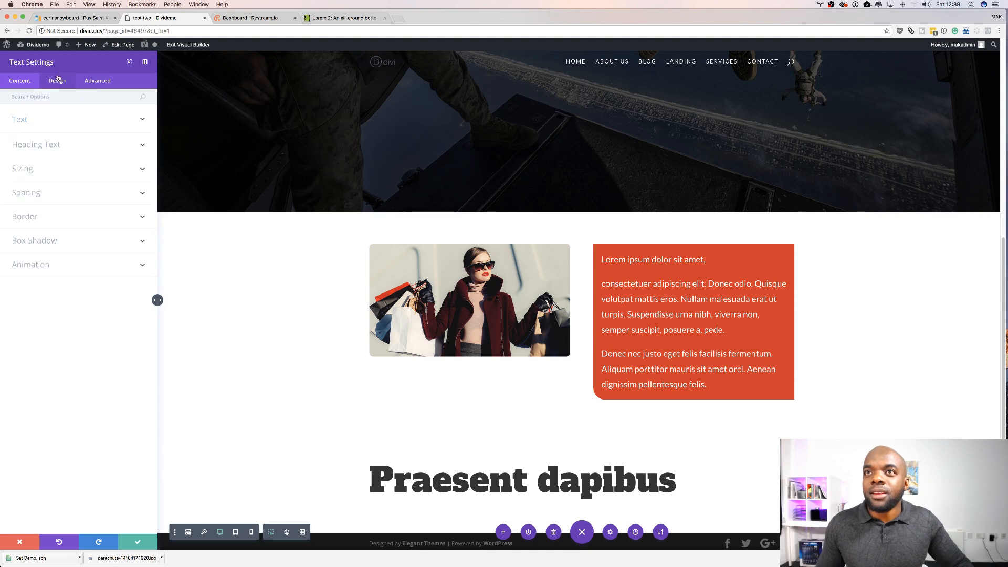
{"action": "left_click", "coordinate": [33, 124]}
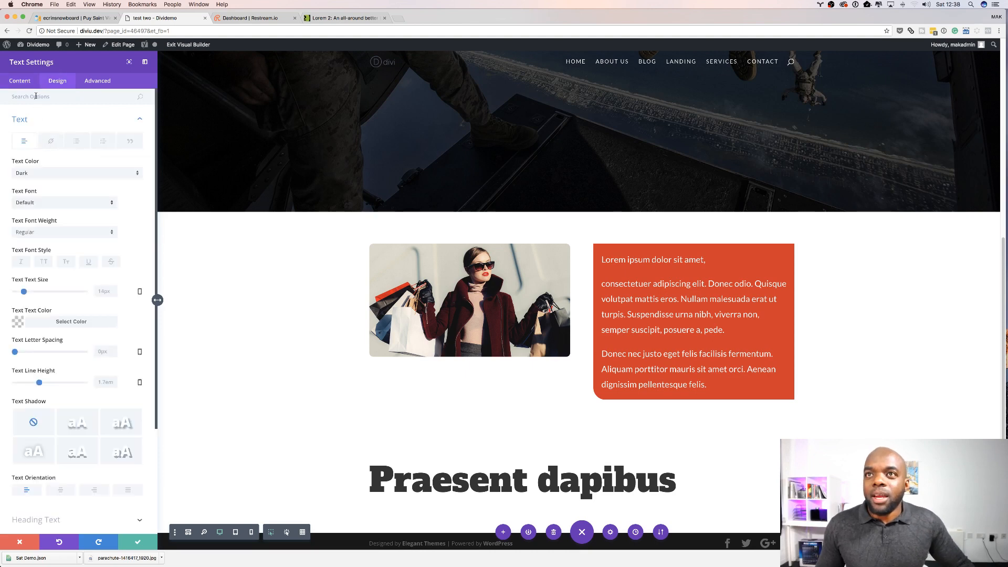
{"action": "scroll", "coordinate": [63, 326], "scroll_direction": "down", "scroll_amount": 3}
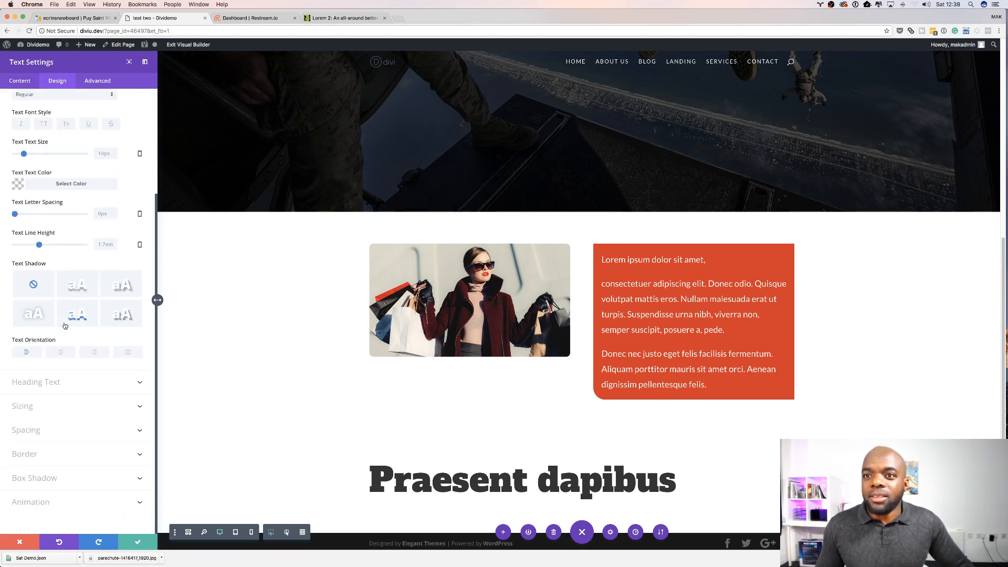
{"action": "left_click", "coordinate": [54, 393]}
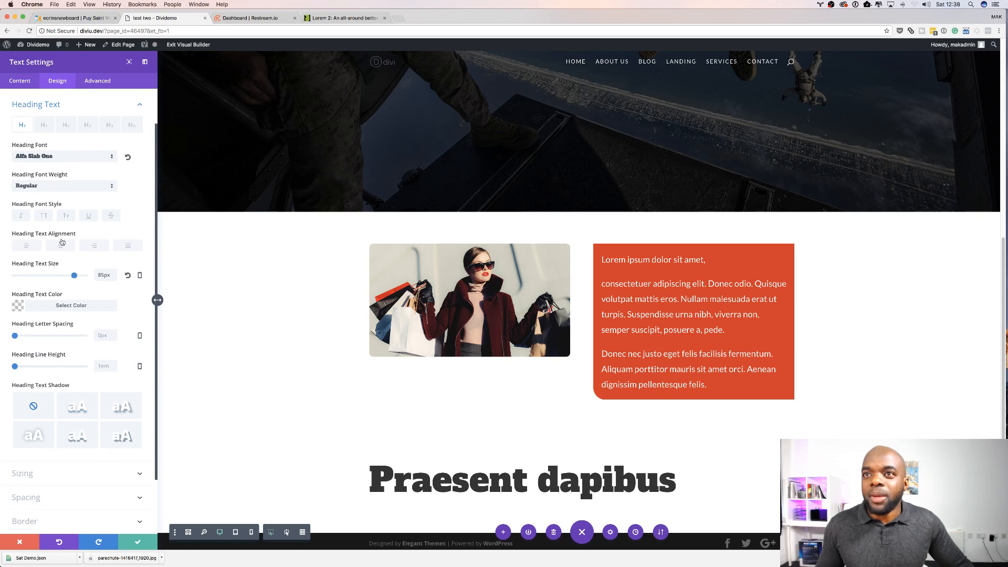
{"action": "left_click", "coordinate": [45, 216]}
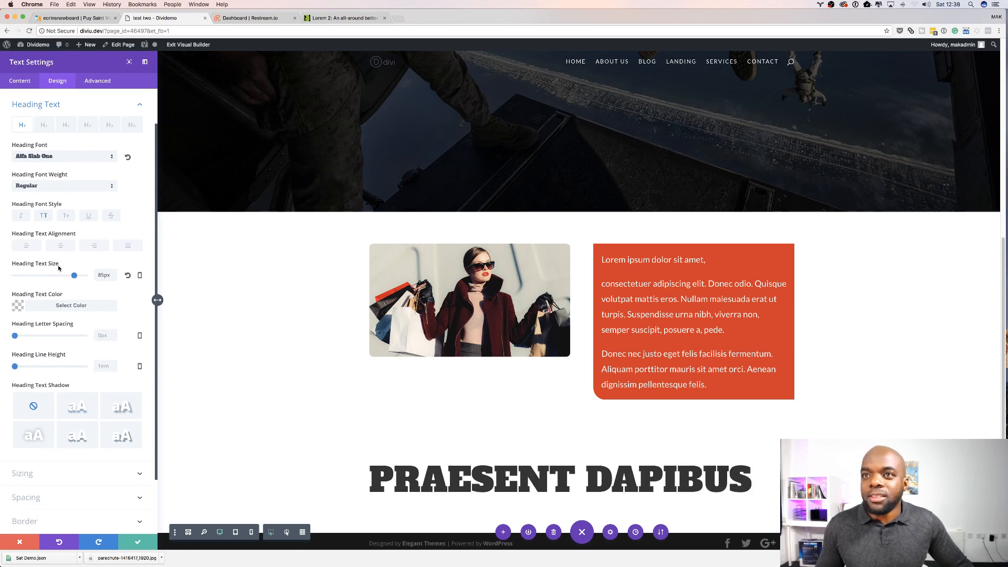
Step: Set the heading line height to 1.3em and the heading letter spacing to 4px
{"action": "scroll", "coordinate": [121, 340], "scroll_direction": "down", "scroll_amount": 2}
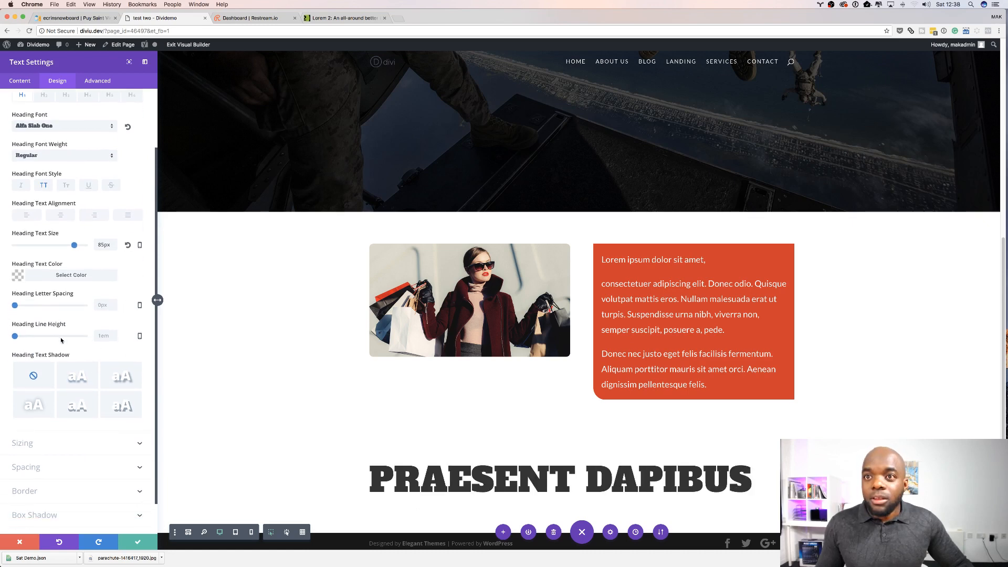
{"action": "left_click", "coordinate": [25, 337]}
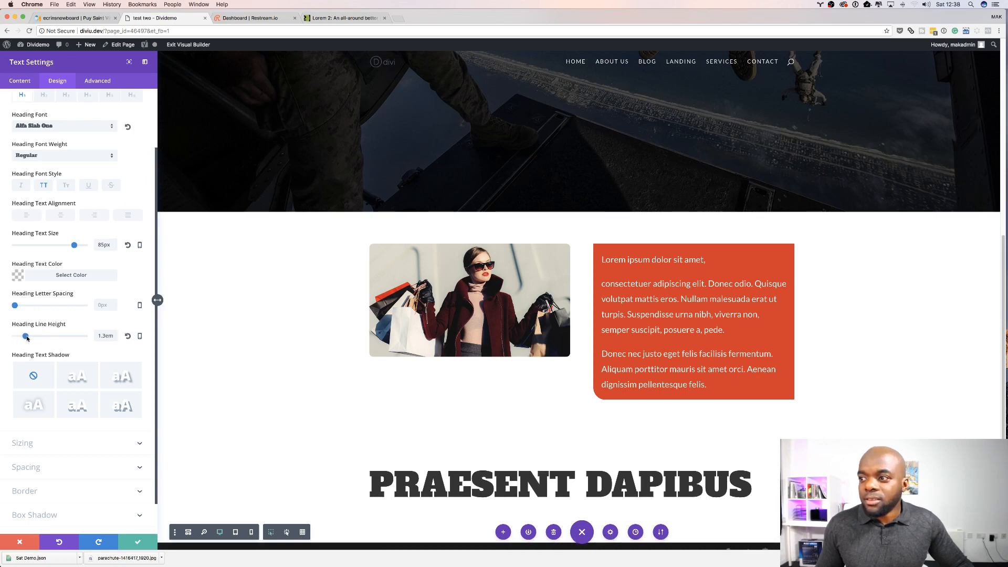
{"action": "left_click", "coordinate": [17, 308]}
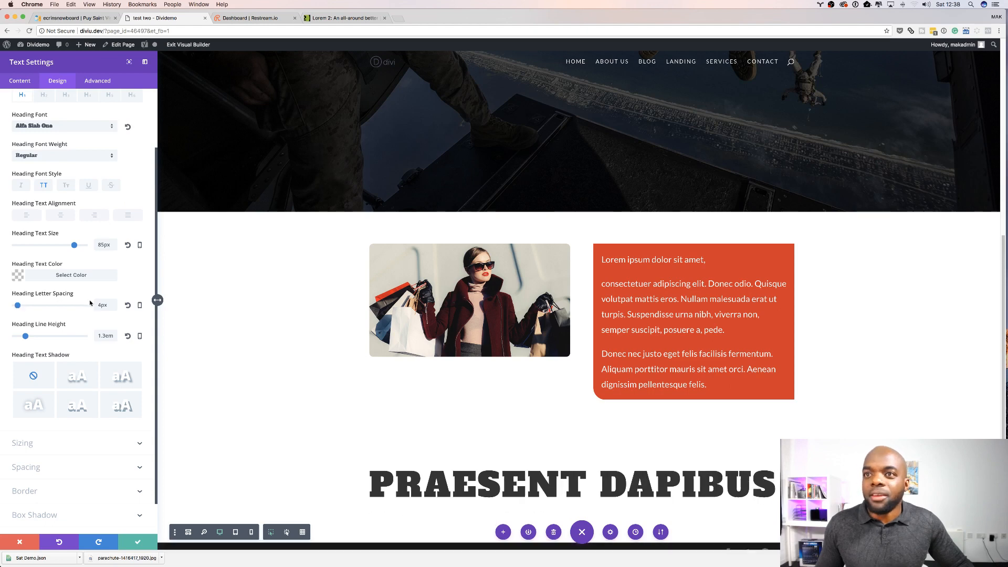
Step: Apply a heading text shadow preset and adjust its horizontal length to 0.07em and vertical length to 0.05em
{"action": "scroll", "coordinate": [124, 283], "scroll_direction": "down", "scroll_amount": 2}
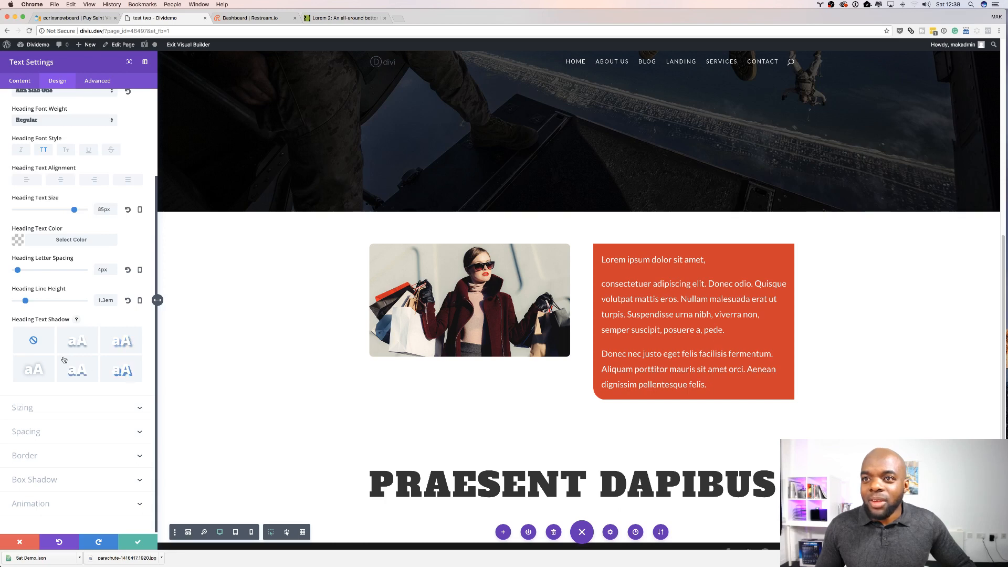
{"action": "left_click", "coordinate": [84, 344]}
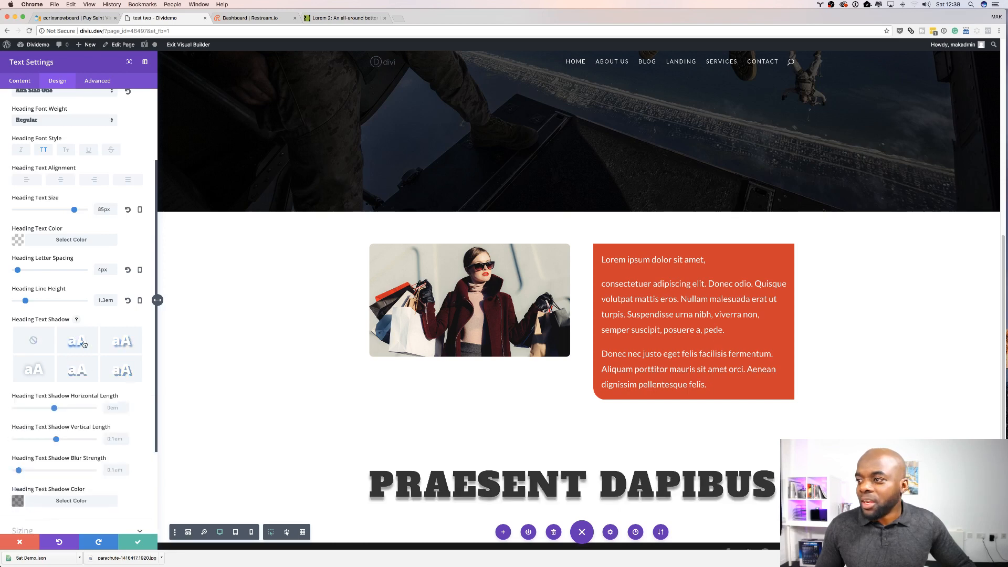
{"action": "scroll", "coordinate": [363, 451], "scroll_direction": "down", "scroll_amount": 2}
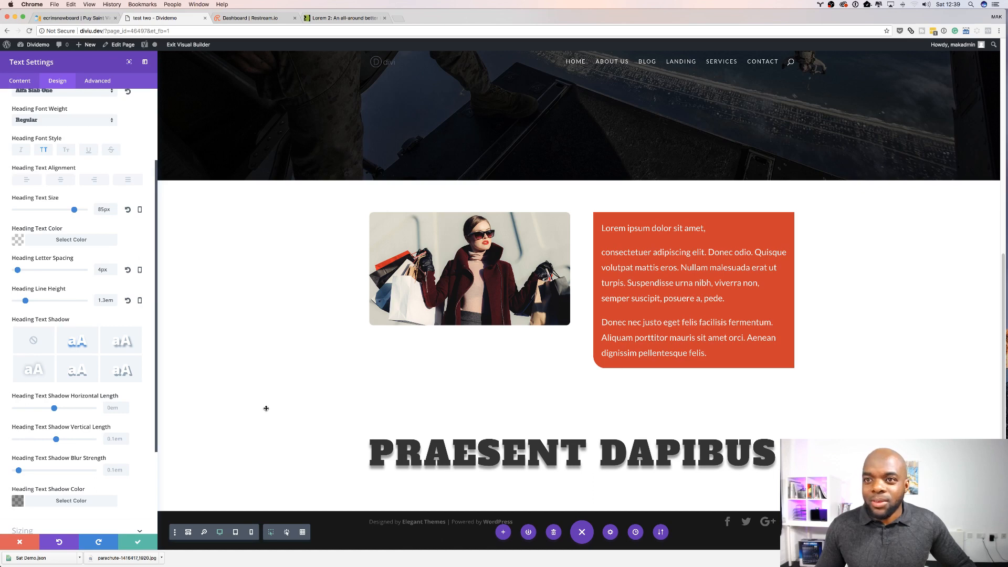
{"action": "scroll", "coordinate": [62, 279], "scroll_direction": "down", "scroll_amount": 5}
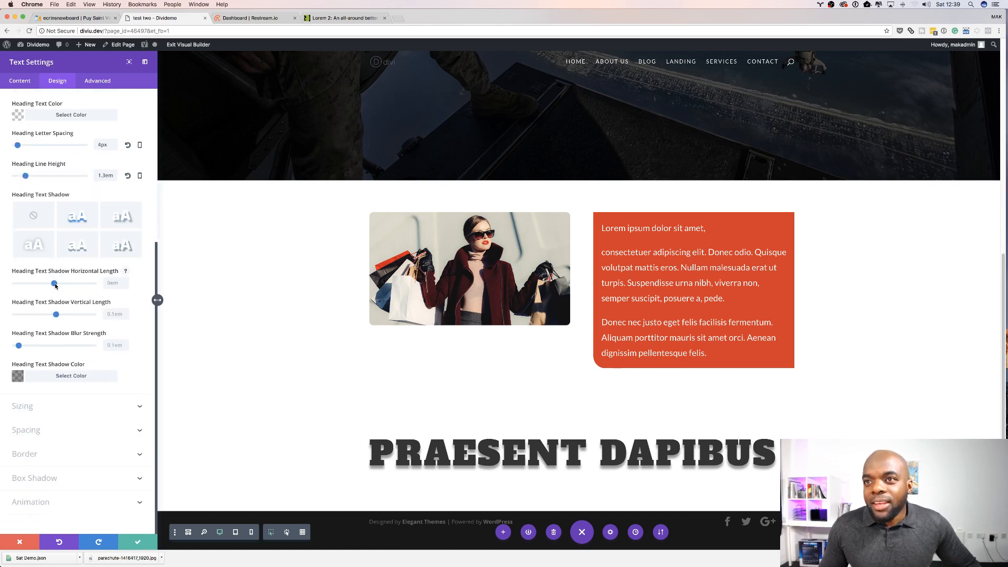
{"action": "left_click_drag", "start_coordinate": [55, 284], "coordinate": [56, 285]}
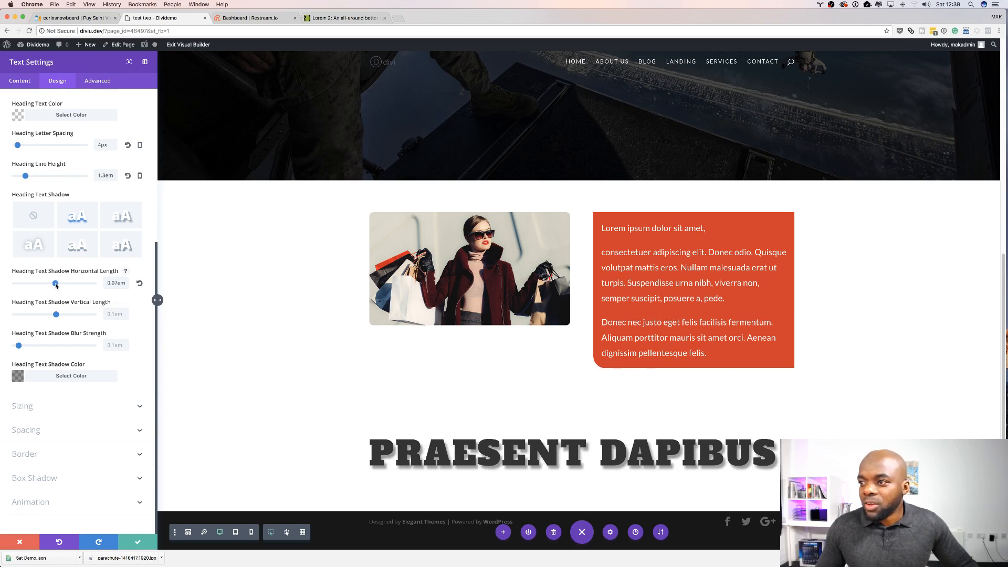
{"action": "mouse_move", "coordinate": [56, 314]}
{"action": "left_mouse_down"}
{"action": "mouse_move", "coordinate": [67, 313]}
{"action": "mouse_move", "coordinate": [55, 315]}
{"action": "left_mouse_up"}
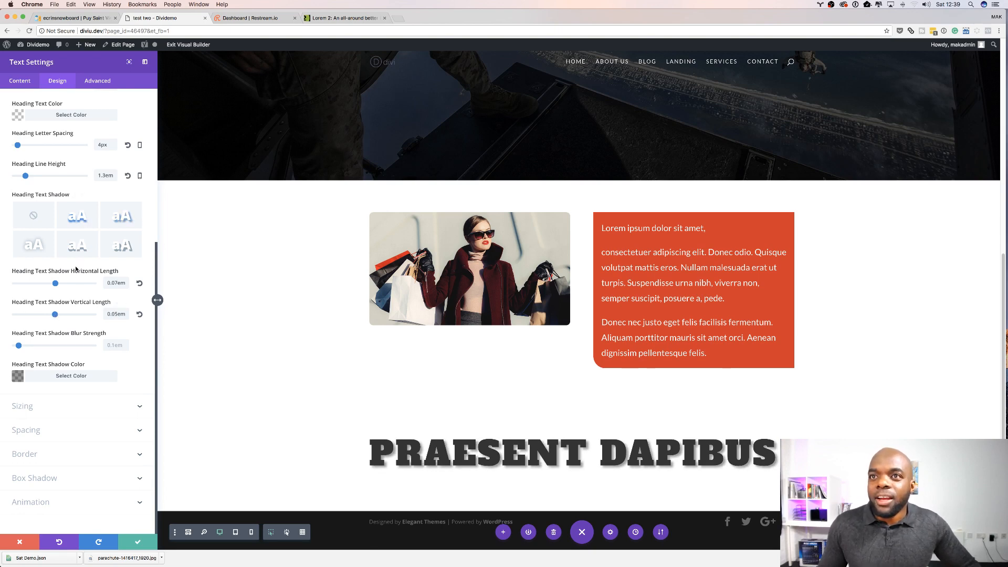
Step: Switch the heading text shadow to another preset and set the shadow colour to orange
{"action": "left_click", "coordinate": [34, 246]}
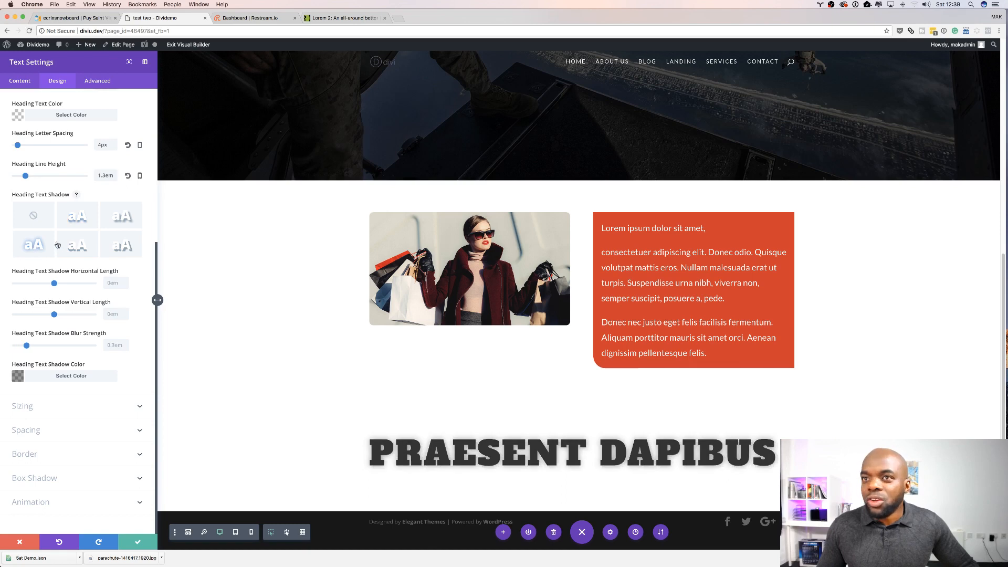
{"action": "left_click", "coordinate": [81, 248]}
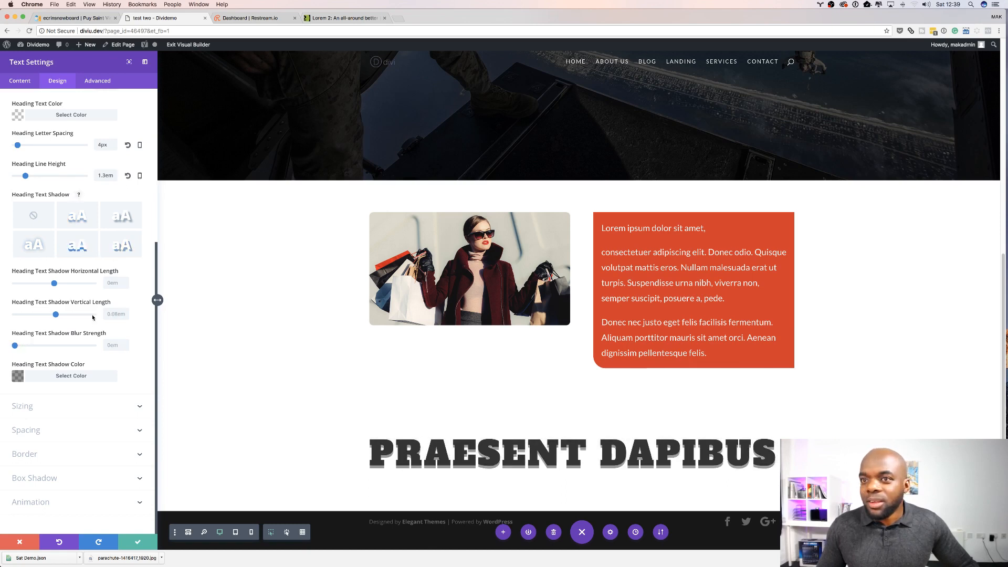
{"action": "left_click", "coordinate": [18, 377]}
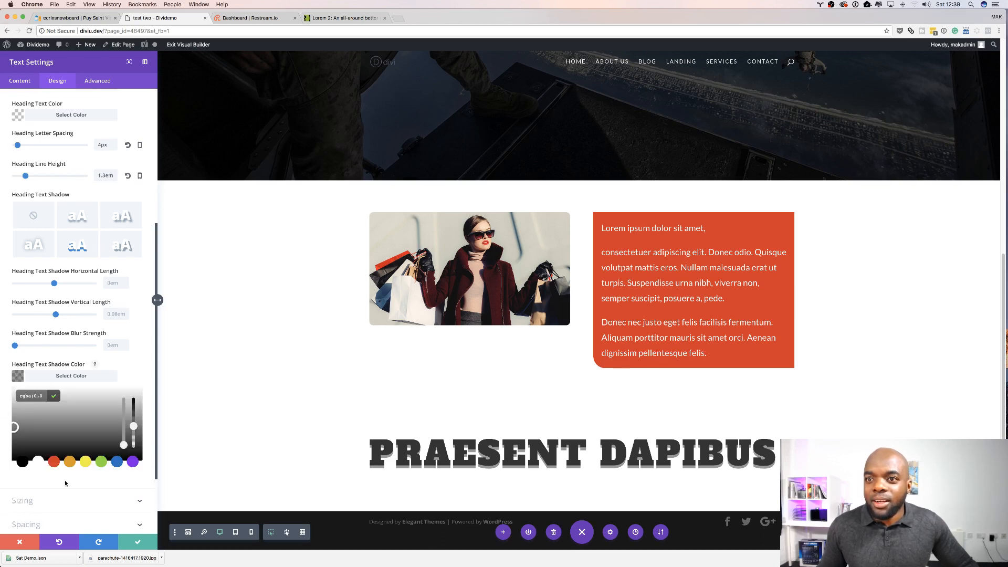
{"action": "left_click", "coordinate": [69, 462]}
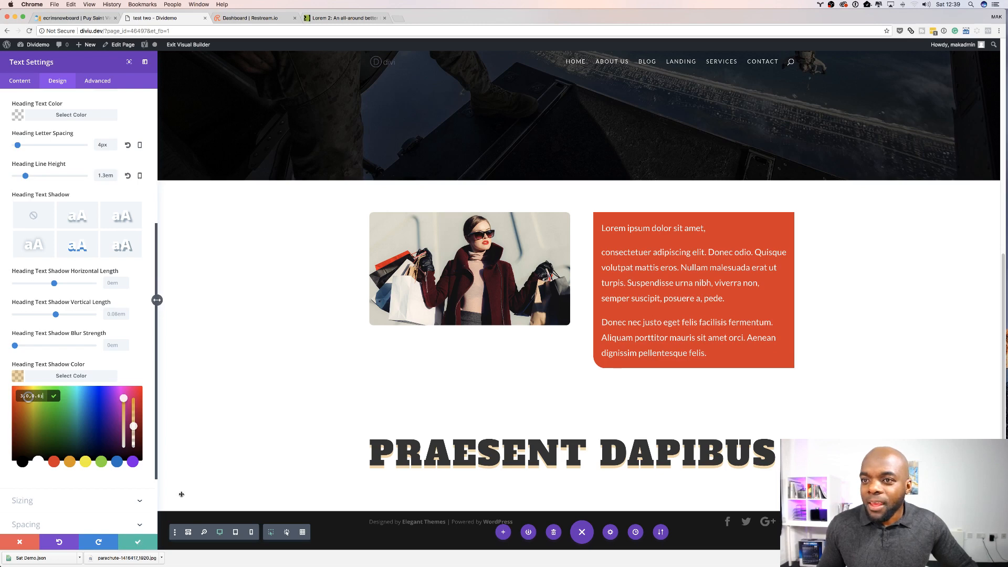
Step: Change the heading text shadow to a different preset with a diagonal offset
{"action": "scroll", "coordinate": [155, 299], "scroll_direction": "down", "scroll_amount": 4}
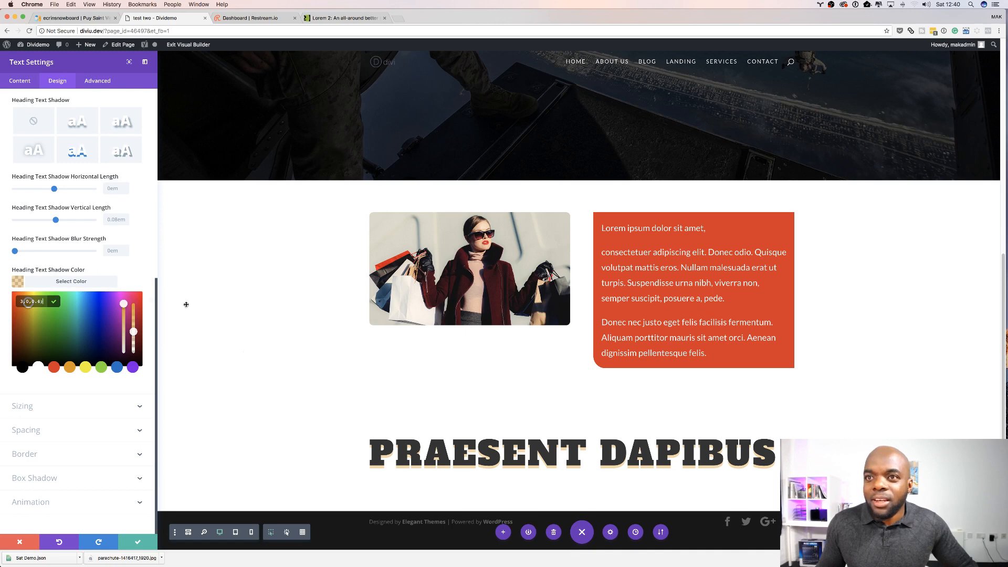
{"action": "scroll", "coordinate": [152, 236], "scroll_direction": "up", "scroll_amount": 2}
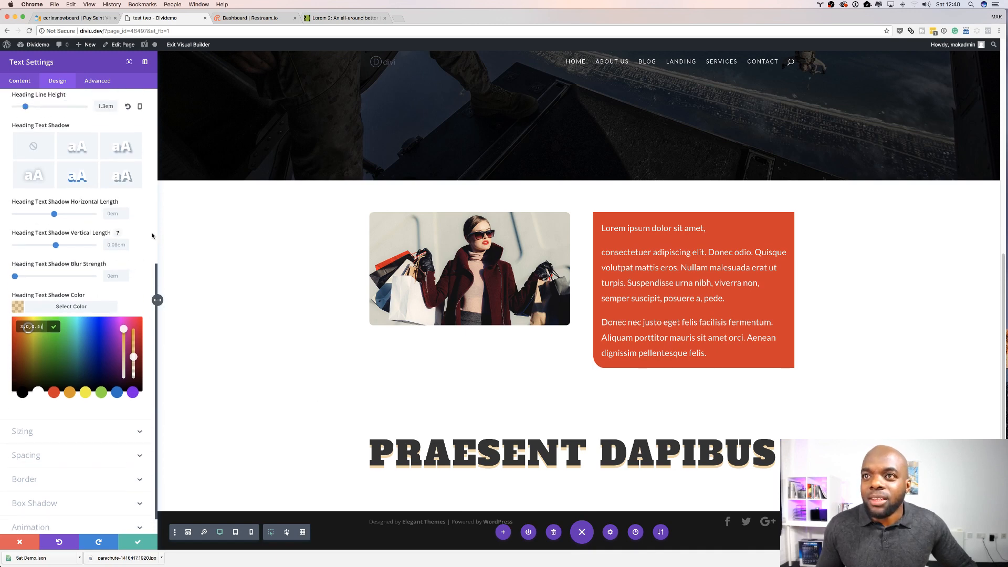
{"action": "scroll", "coordinate": [137, 233], "scroll_direction": "up", "scroll_amount": 2}
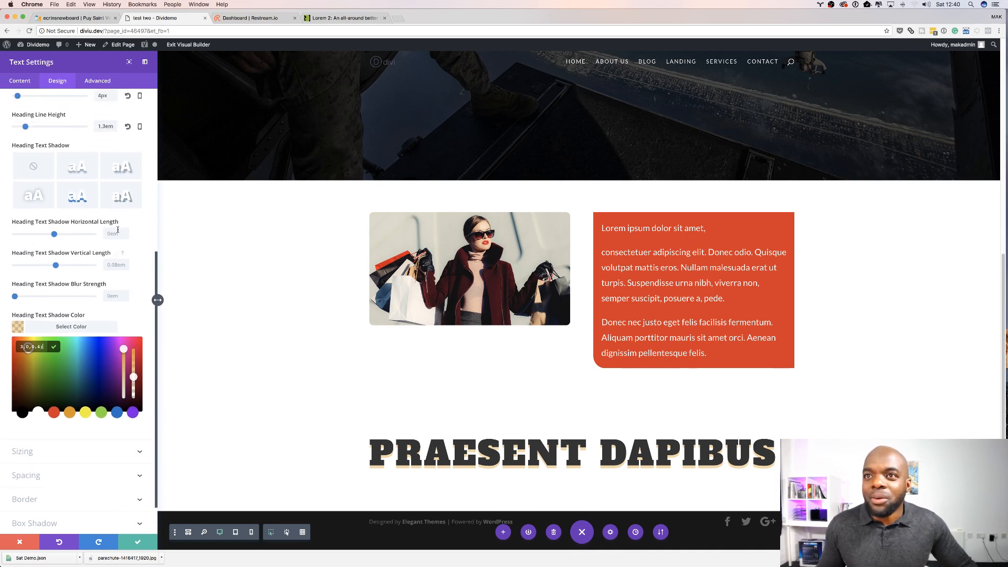
{"action": "left_click", "coordinate": [125, 195]}
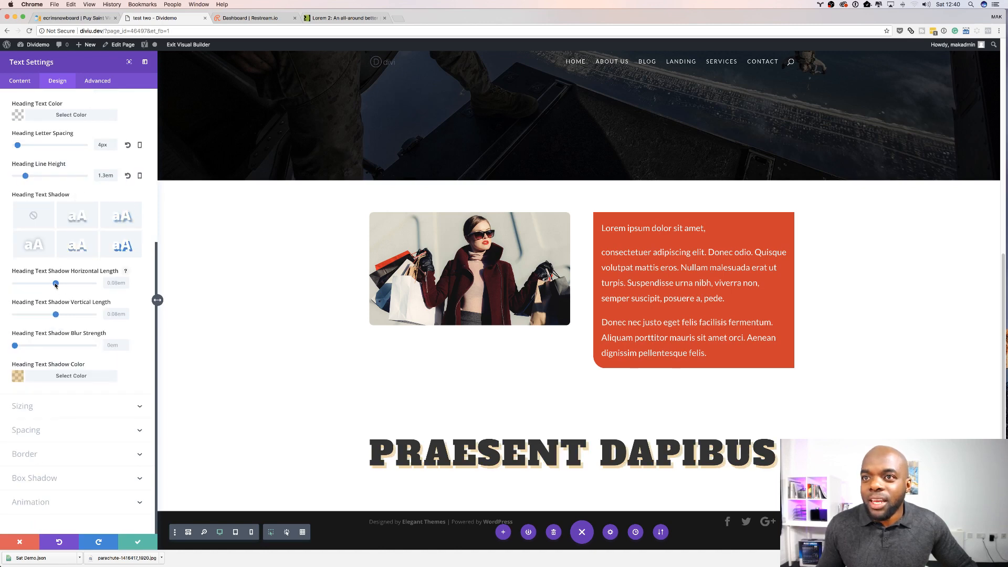
Step: Make the orange shadow colour fully opaque and save the text module settings
{"action": "left_click", "coordinate": [18, 378]}
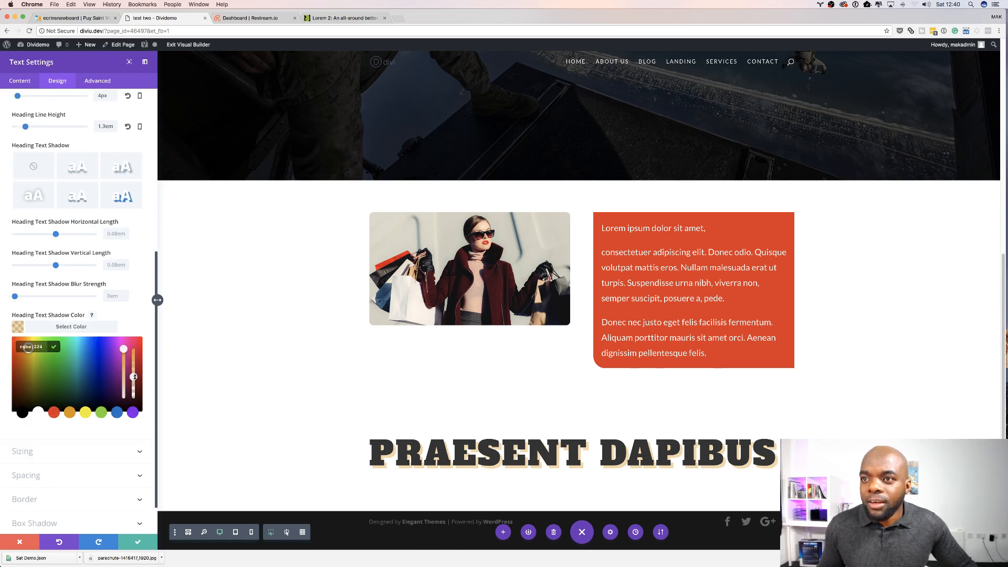
{"action": "left_click_drag", "start_coordinate": [134, 377], "coordinate": [141, 353]}
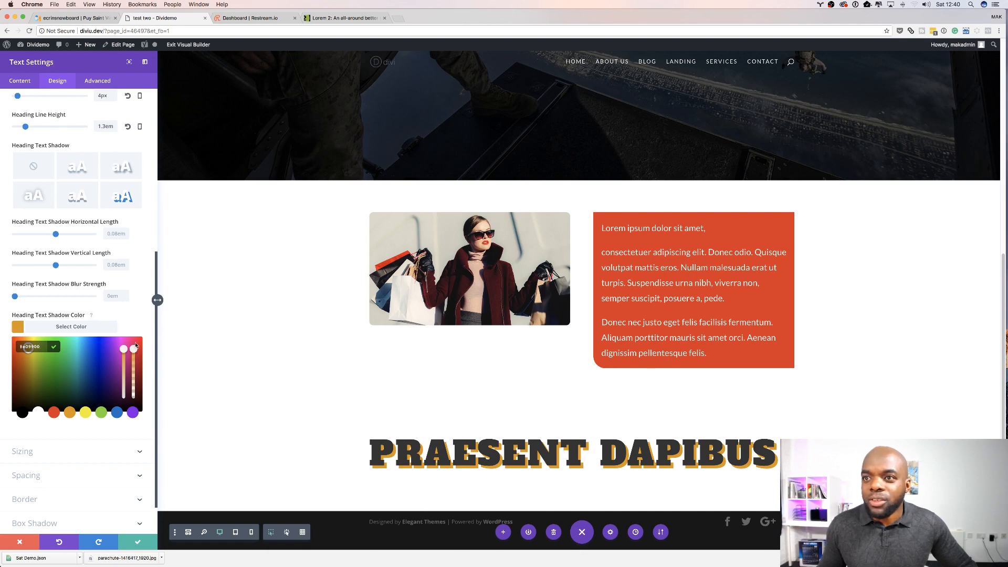
{"action": "left_click", "coordinate": [145, 228]}
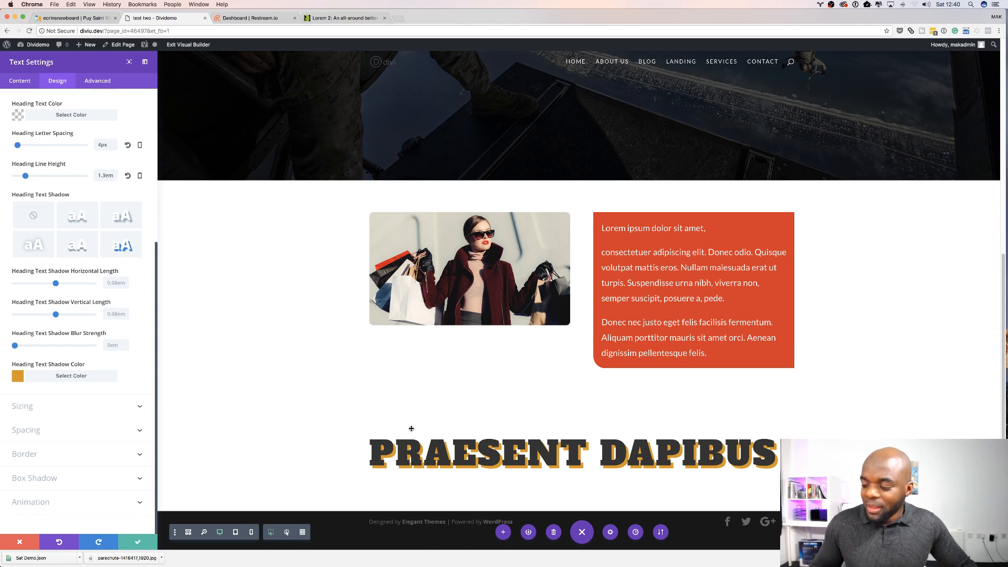
{"action": "left_click", "coordinate": [140, 543]}
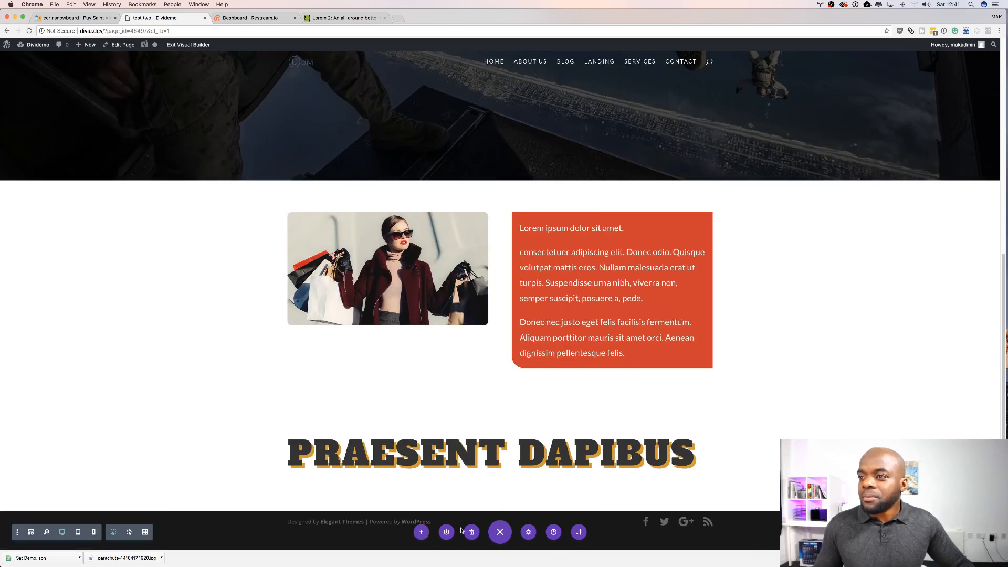
Step: Insert a new regular section below the header and give it a three-column row
{"action": "mouse_move", "coordinate": [518, 490]}
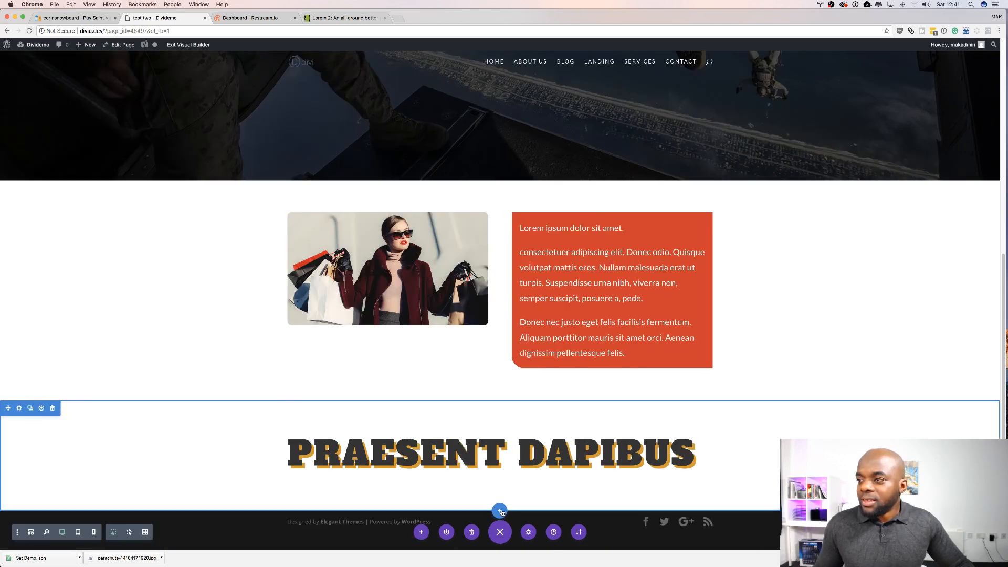
{"action": "mouse_move", "coordinate": [507, 107]}
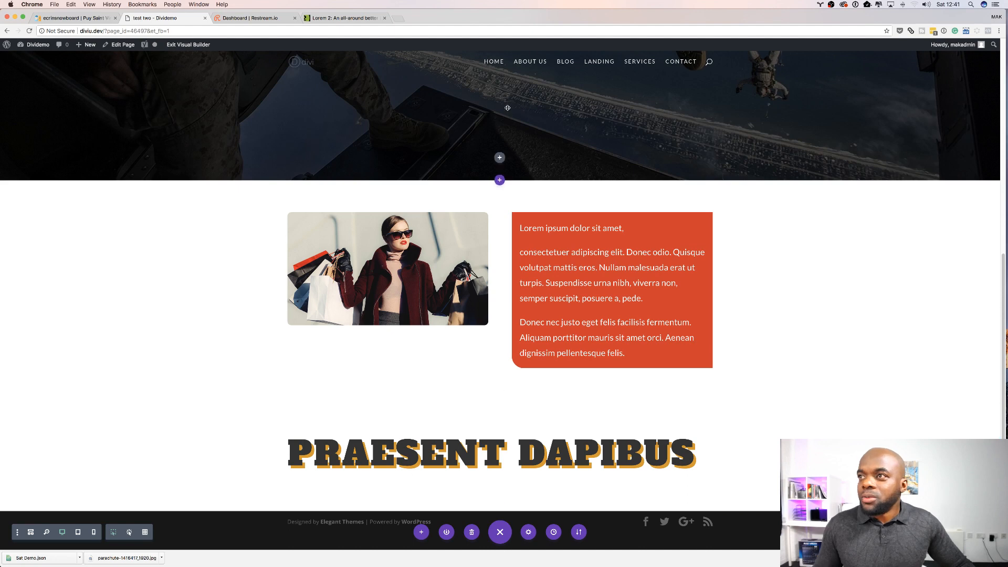
{"action": "left_click", "coordinate": [500, 179]}
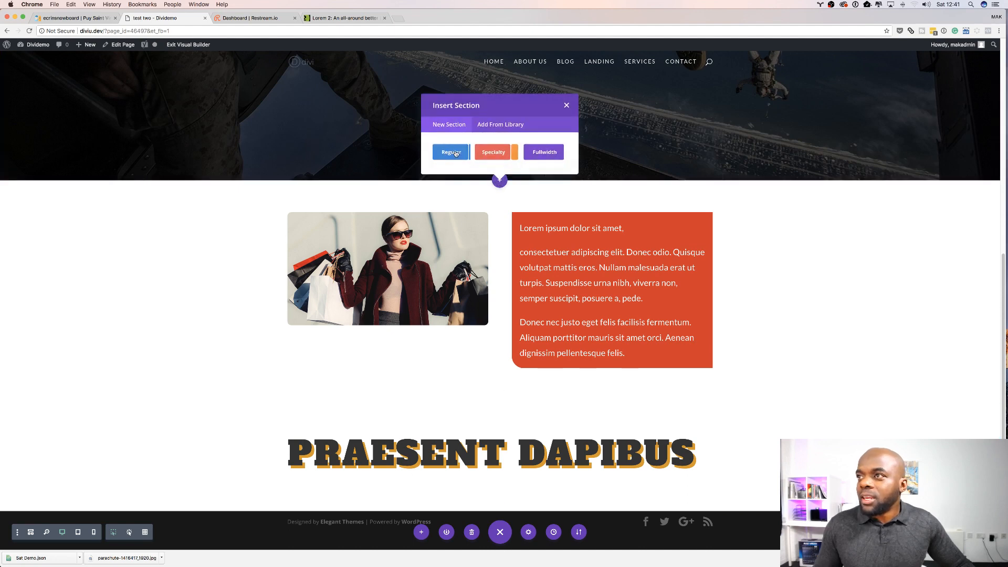
{"action": "left_click", "coordinate": [455, 153]}
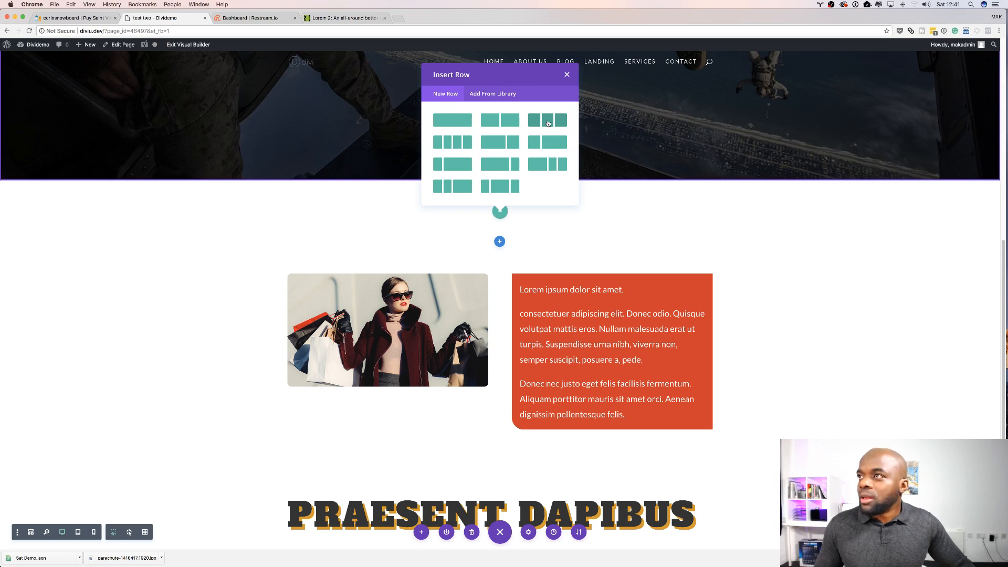
{"action": "left_click", "coordinate": [548, 124]}
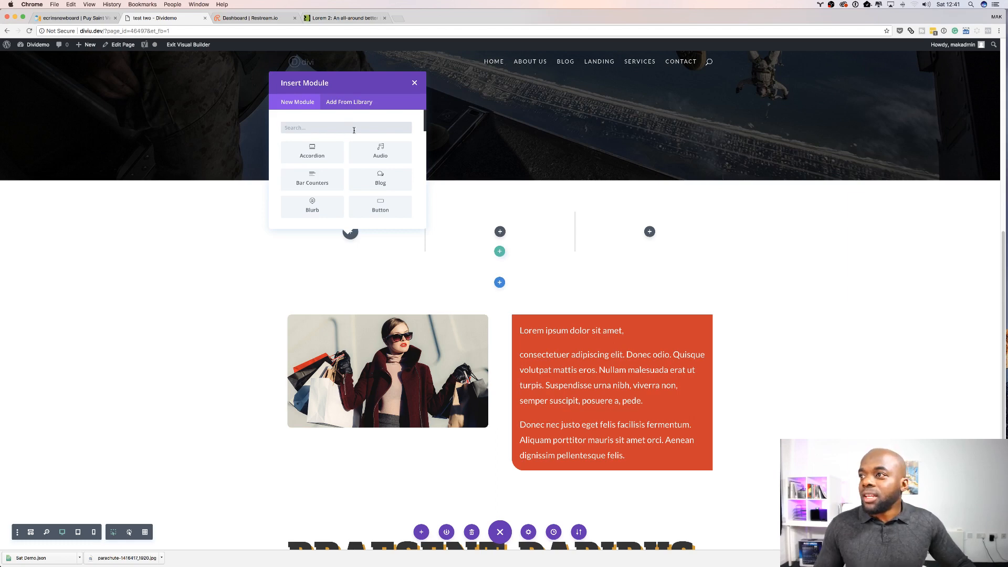
Step: Copy the first short paragraph from the Lorem 2 page in the other tab
{"action": "left_click", "coordinate": [345, 18]}
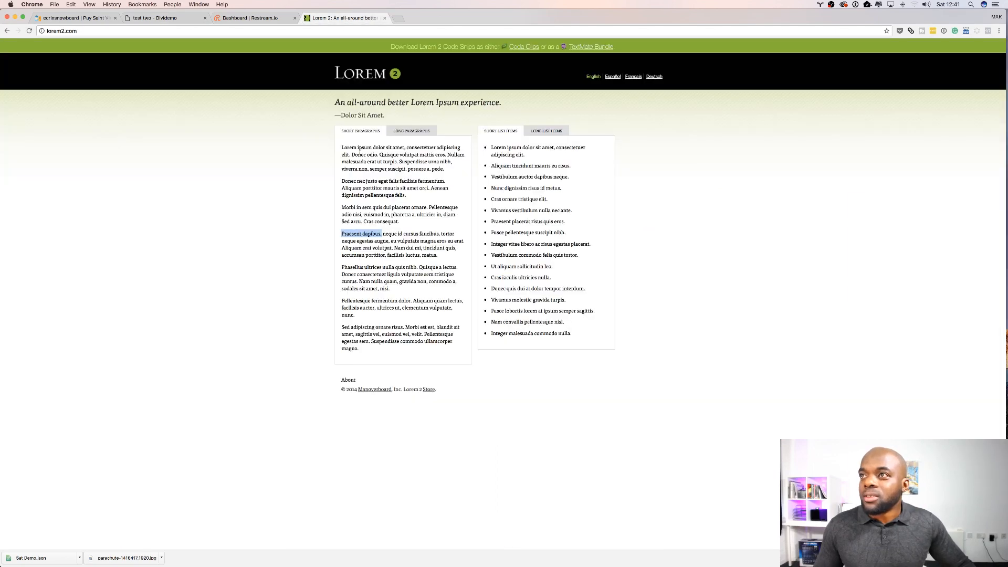
{"action": "left_click_drag", "start_coordinate": [342, 147], "coordinate": [448, 169]}
{"action": "key", "text": "cmd+c"}
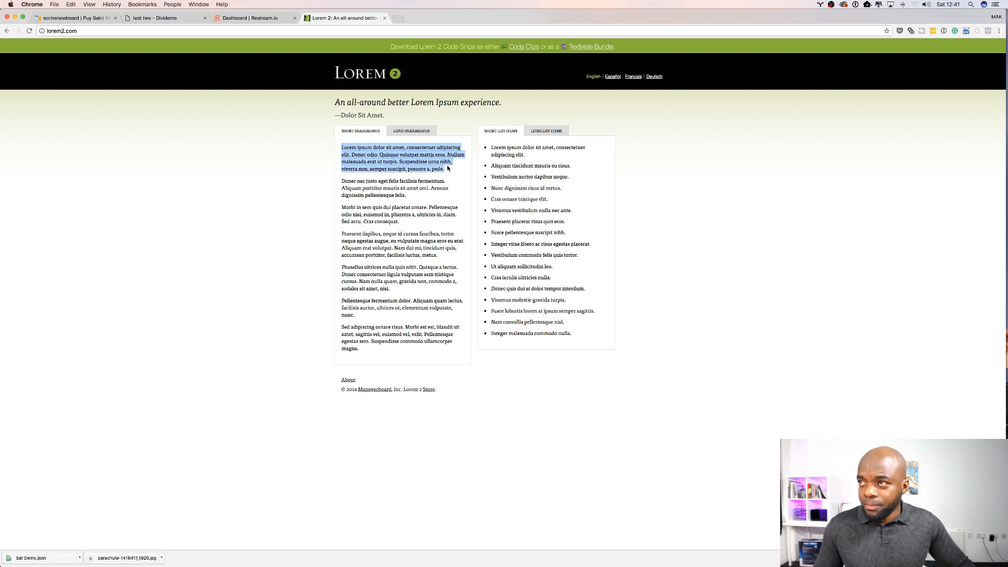
{"action": "left_click", "coordinate": [167, 19]}
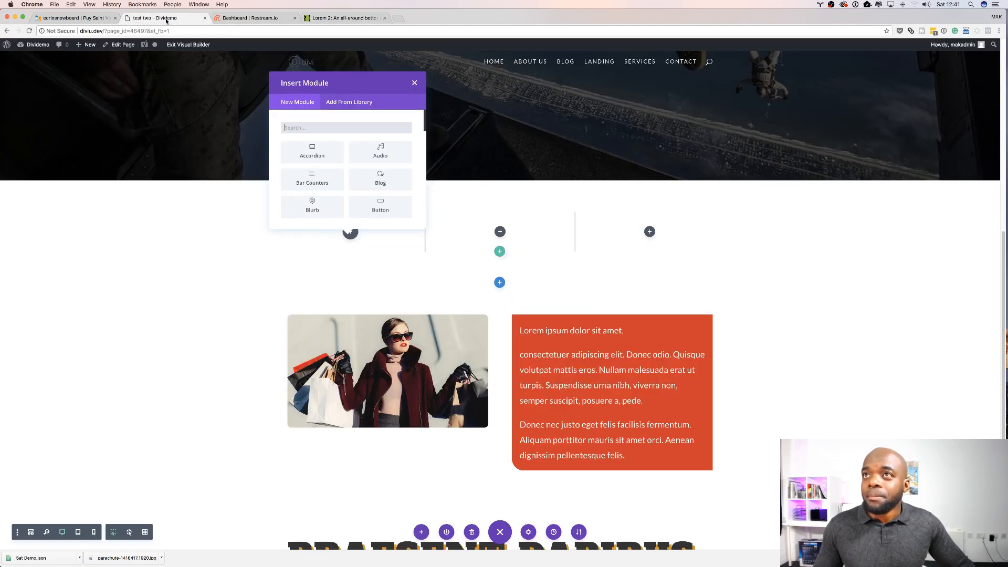
Step: Add a Text module to the first column and paste the copied paragraph as its content
{"action": "left_click", "coordinate": [317, 126]}
{"action": "type", "text": "text"}
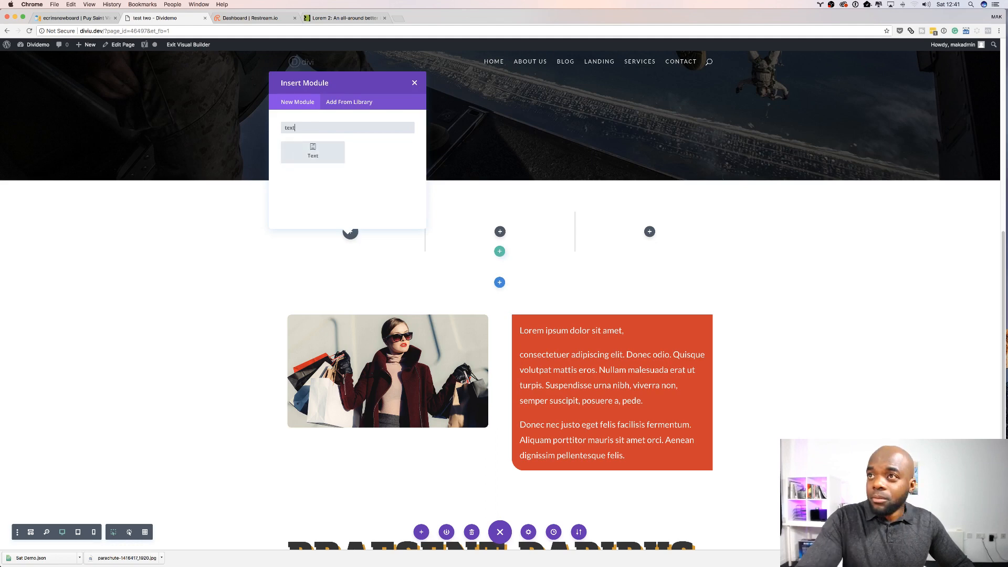
{"action": "left_click", "coordinate": [313, 152]}
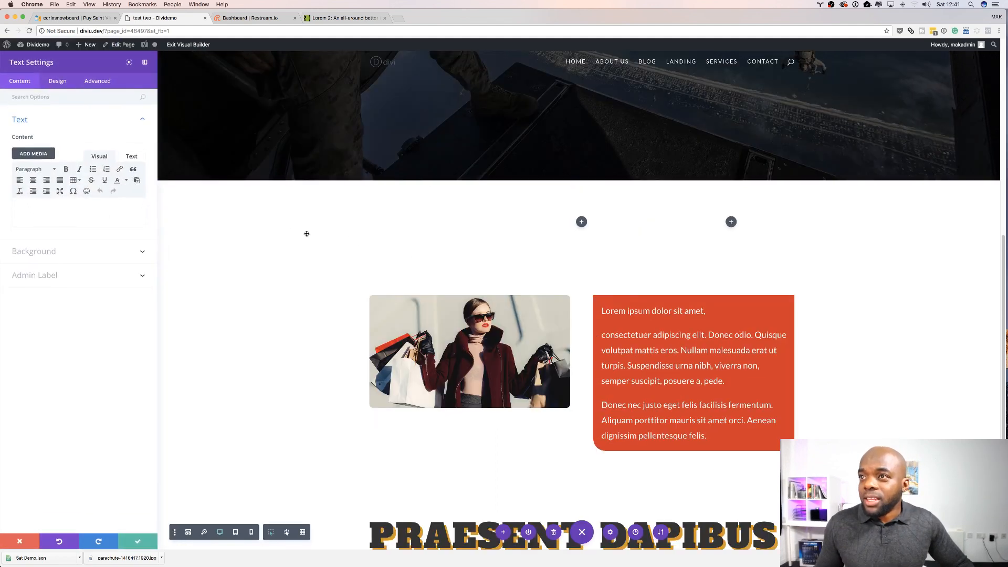
{"action": "left_click", "coordinate": [39, 211]}
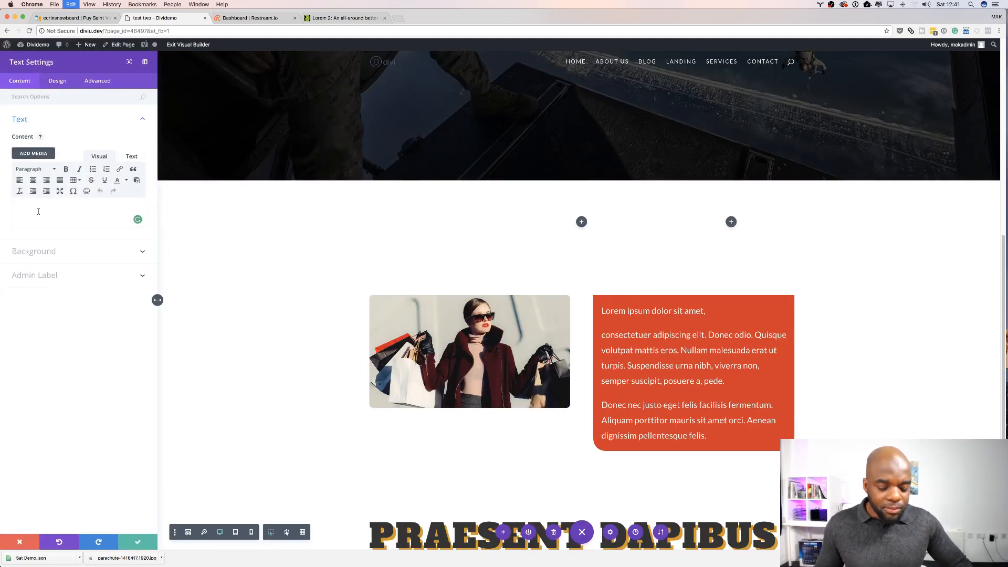
{"action": "key", "text": "cmd+v"}
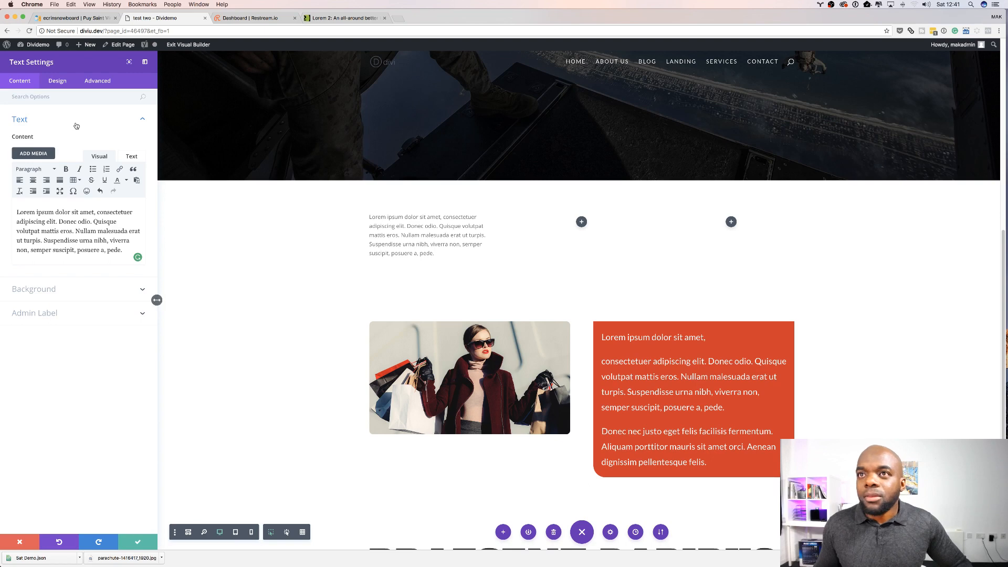
Step: Set the module's text size to 16px and line height to 1.8em, then save it
{"action": "left_click", "coordinate": [58, 84]}
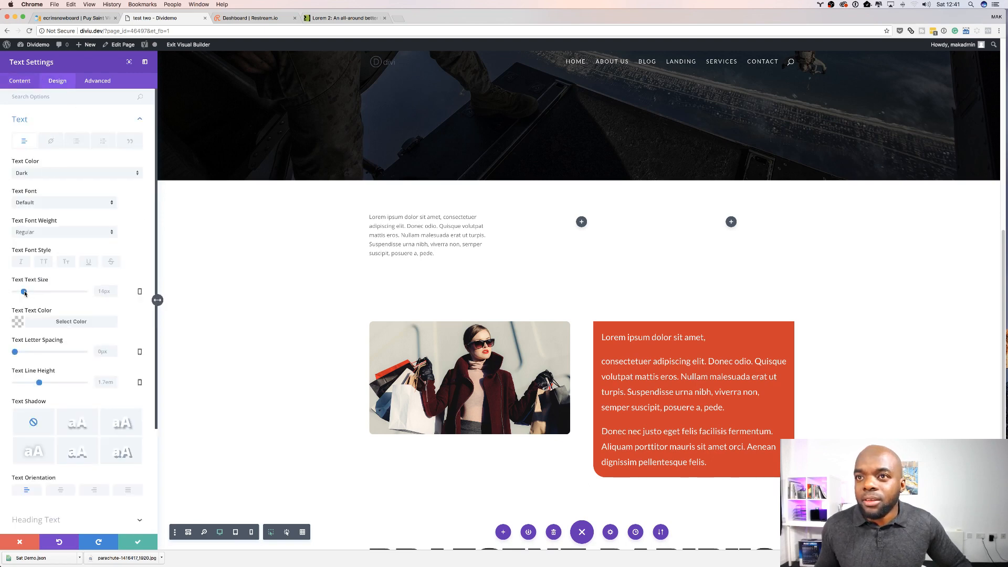
{"action": "left_click_drag", "start_coordinate": [25, 293], "coordinate": [26, 293]}
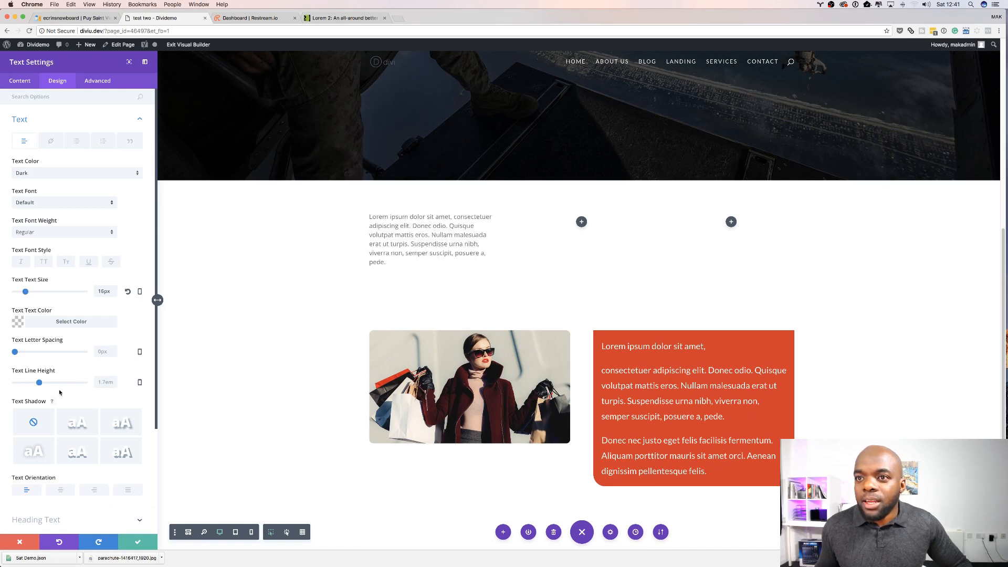
{"action": "left_click_drag", "start_coordinate": [40, 383], "coordinate": [43, 384]}
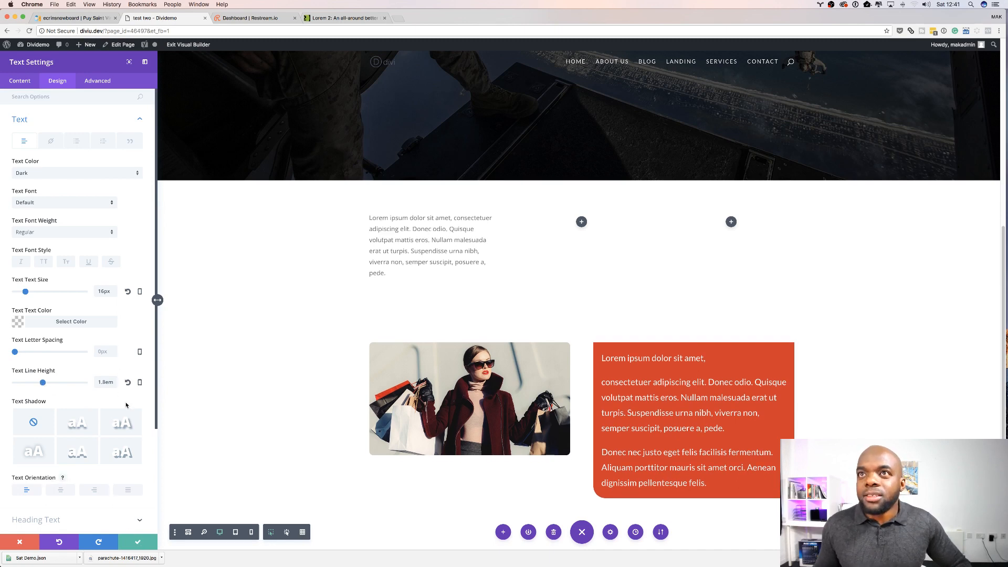
{"action": "left_click", "coordinate": [138, 542]}
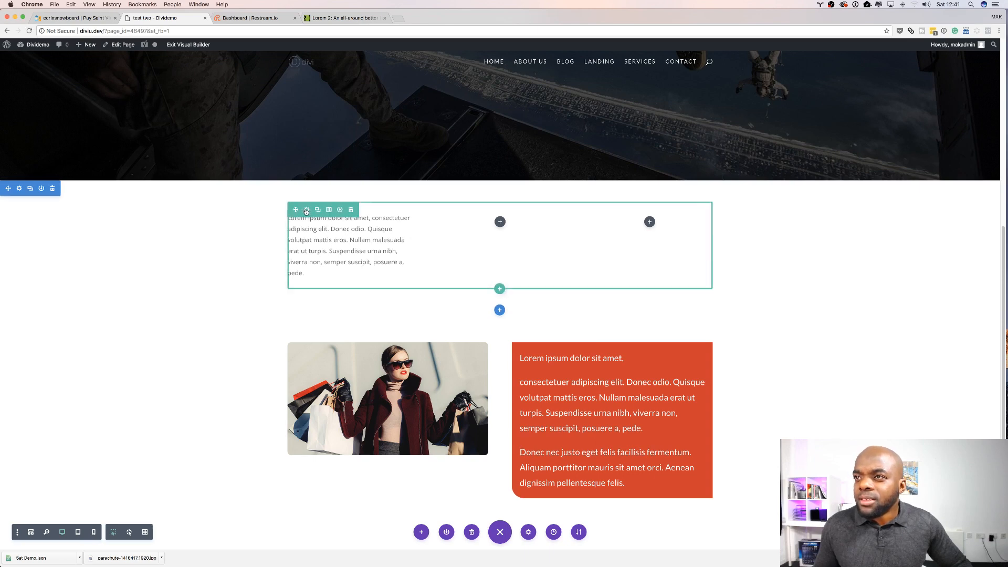
Step: Enable a custom row width in percent, set it to 75%, and save the row settings
{"action": "left_click", "coordinate": [306, 210]}
{"action": "left_click", "coordinate": [61, 84]}
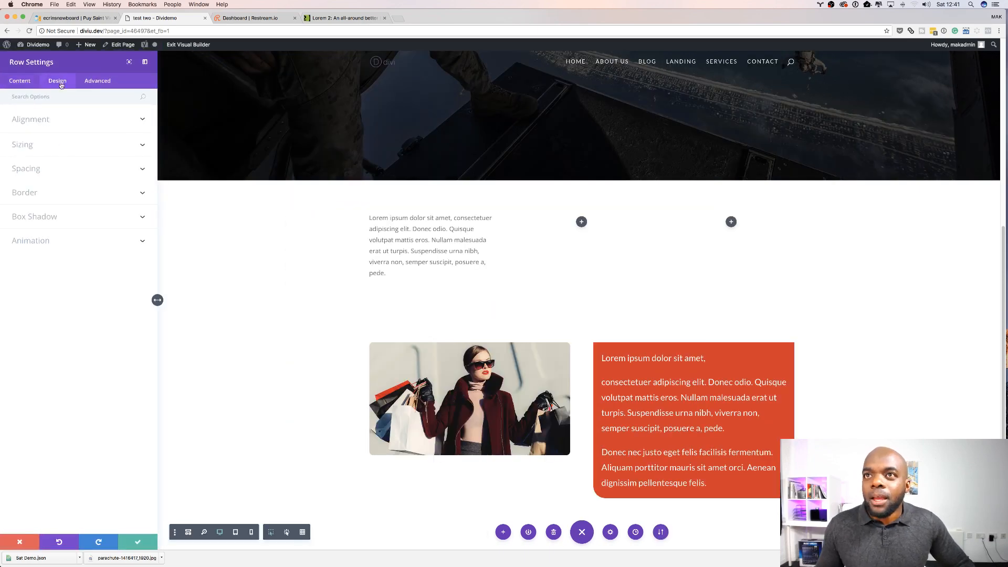
{"action": "left_click", "coordinate": [35, 148]}
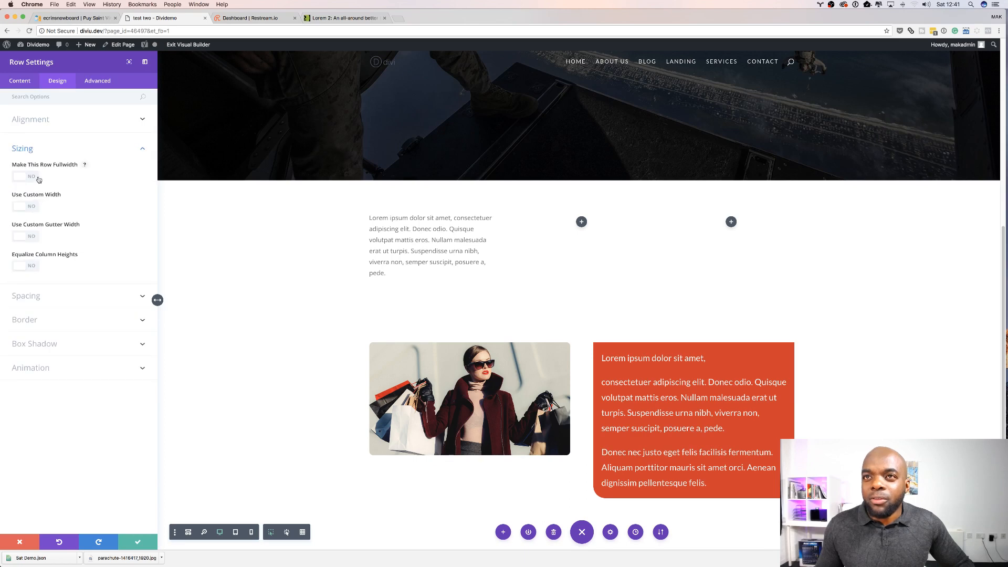
{"action": "left_click", "coordinate": [33, 206]}
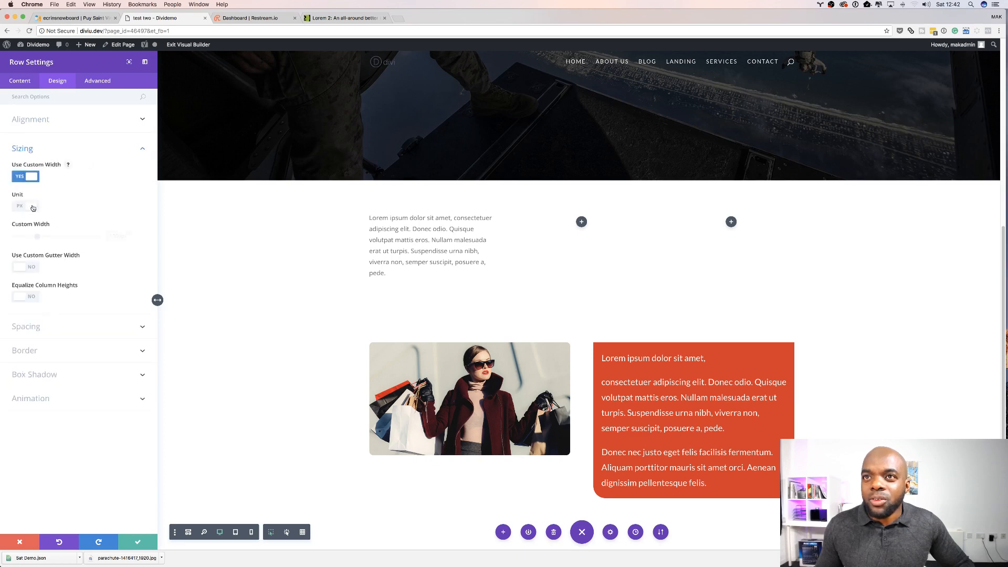
{"action": "left_click", "coordinate": [24, 206]}
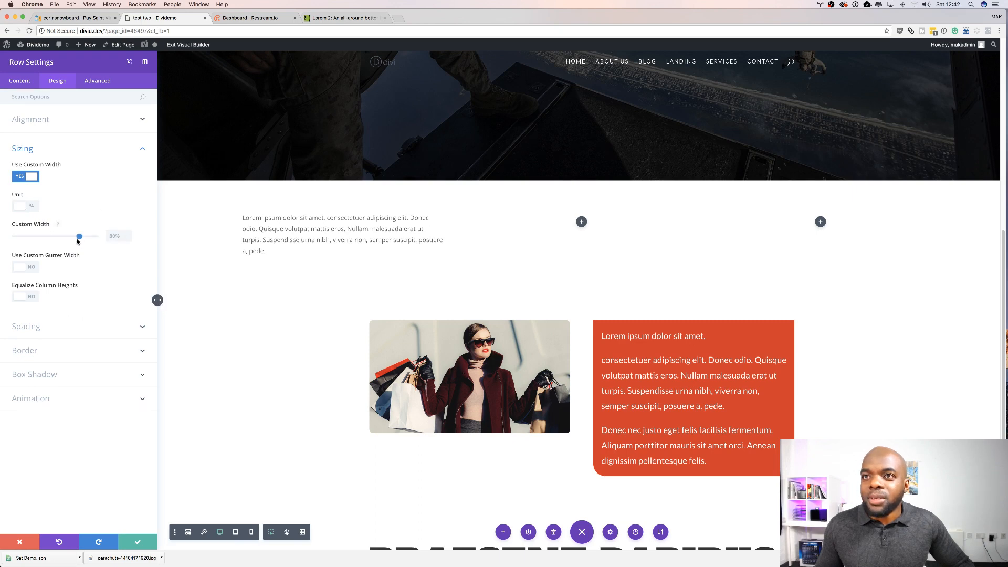
{"action": "left_click_drag", "start_coordinate": [79, 237], "coordinate": [75, 237]}
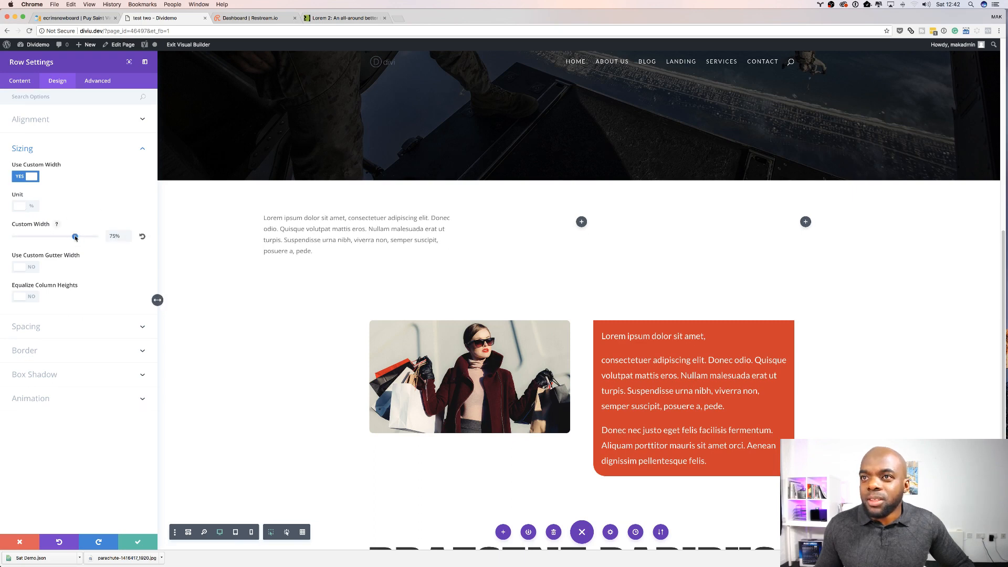
{"action": "left_click", "coordinate": [138, 544]}
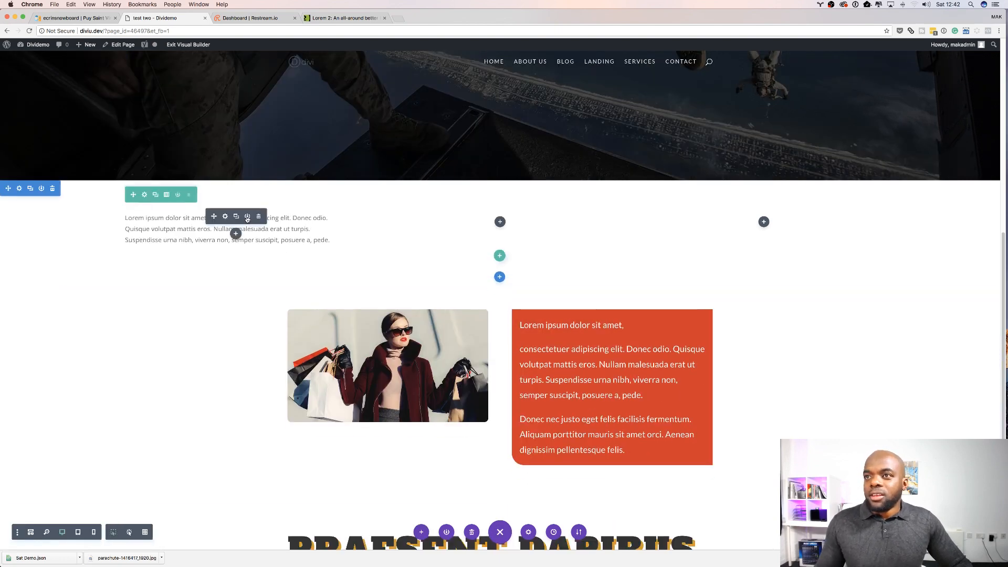
Step: Duplicate the text module twice, moving the copies into the second and third columns
{"action": "mouse_move", "coordinate": [230, 218]}
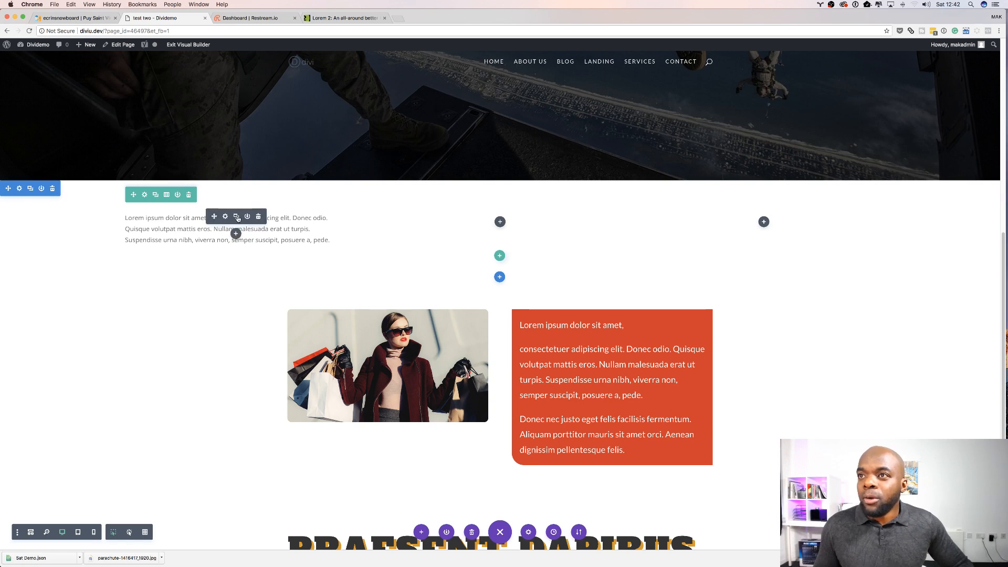
{"action": "left_click", "coordinate": [237, 217]}
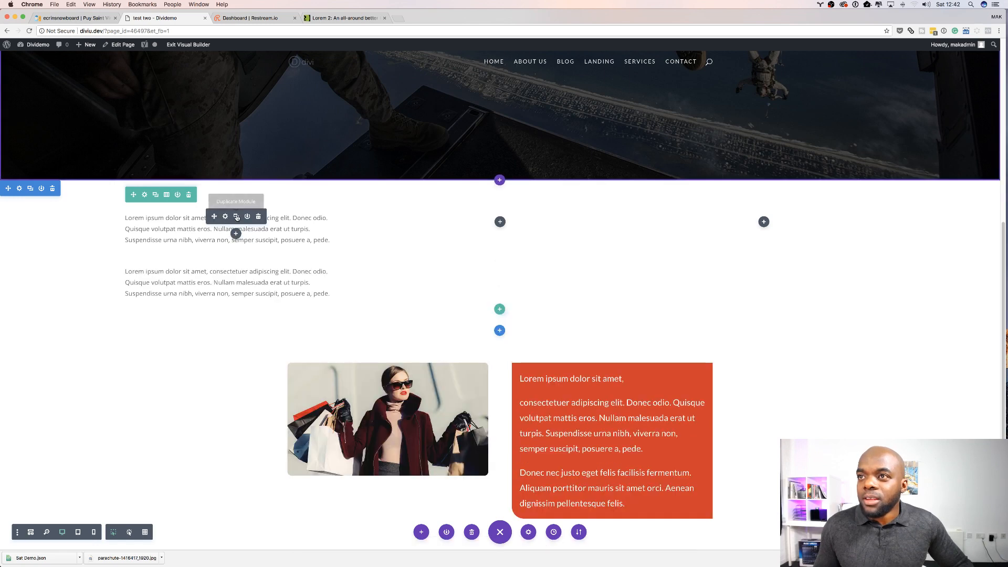
{"action": "left_click_drag", "start_coordinate": [208, 272], "coordinate": [500, 225]}
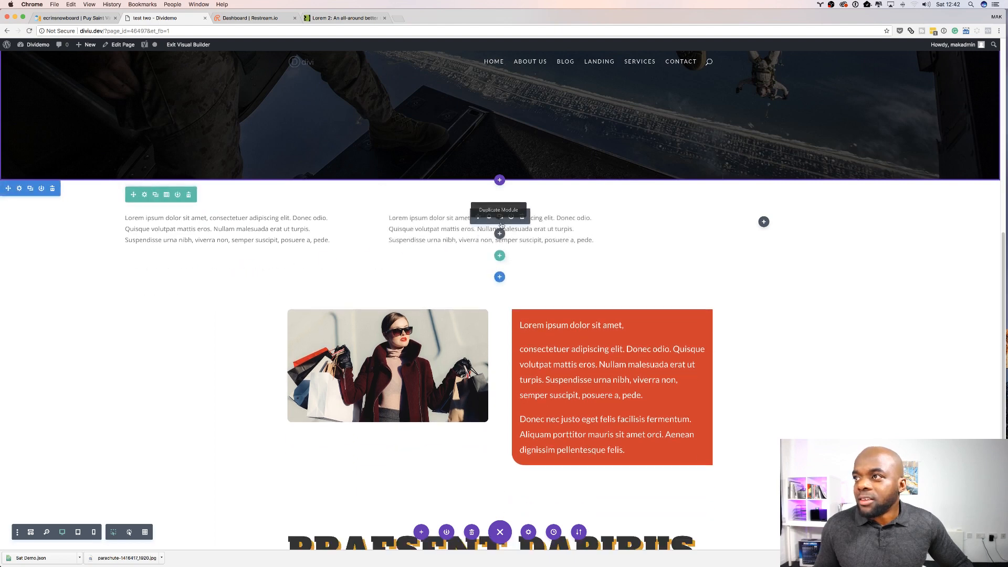
{"action": "left_click", "coordinate": [501, 217]}
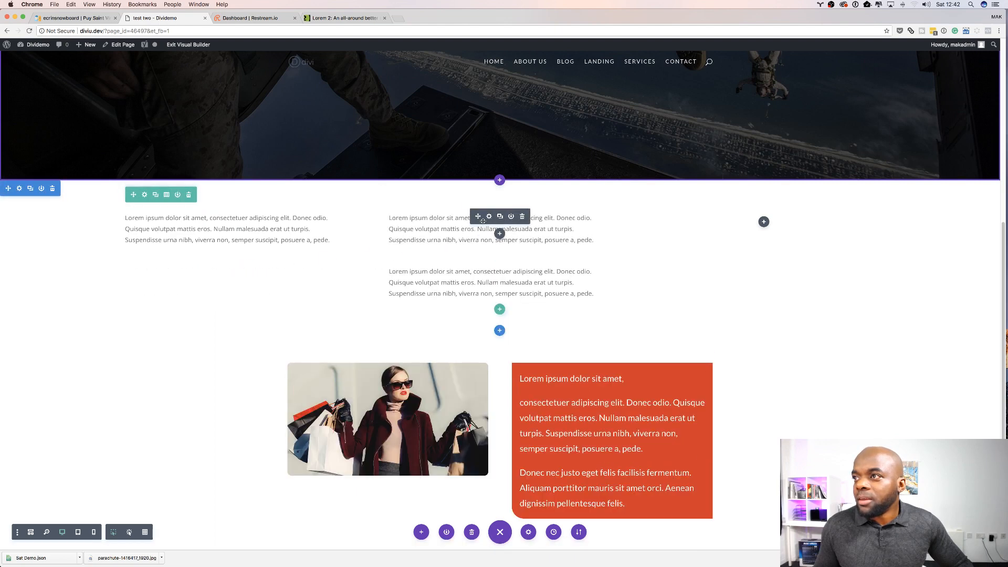
{"action": "left_click_drag", "start_coordinate": [477, 217], "coordinate": [743, 217]}
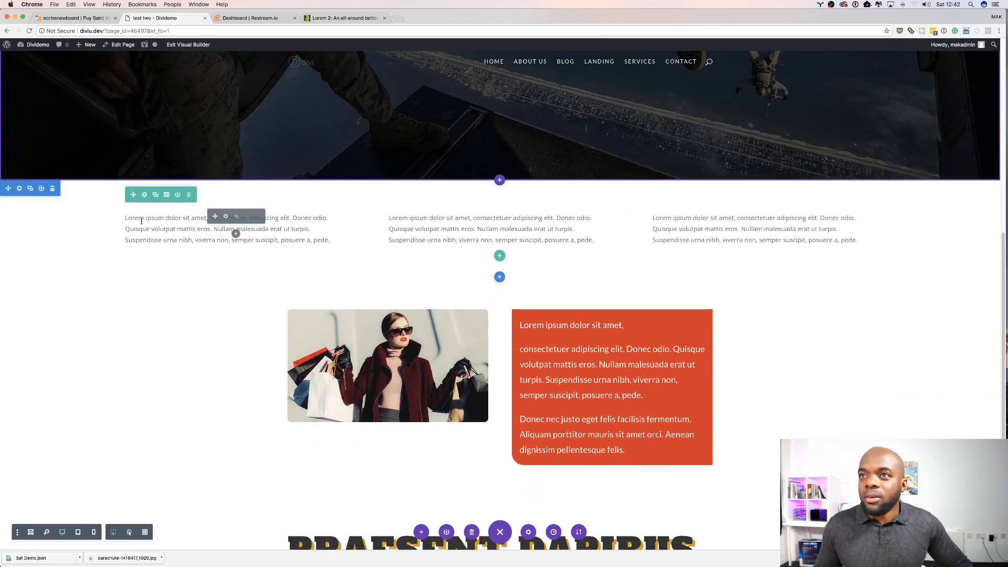
Step: Reduce the row's custom width to 67% and save the row settings
{"action": "left_click", "coordinate": [145, 195]}
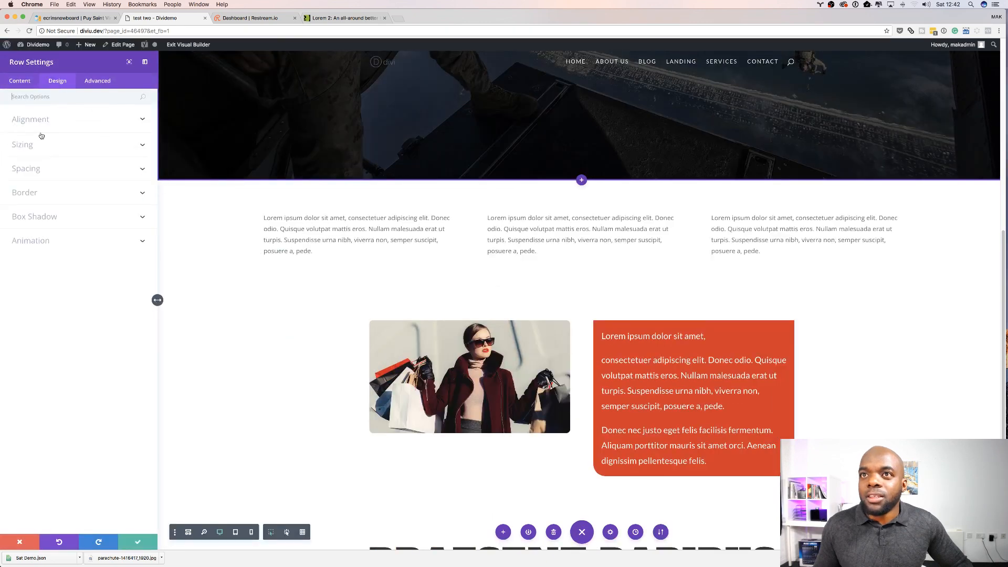
{"action": "left_click", "coordinate": [29, 147]}
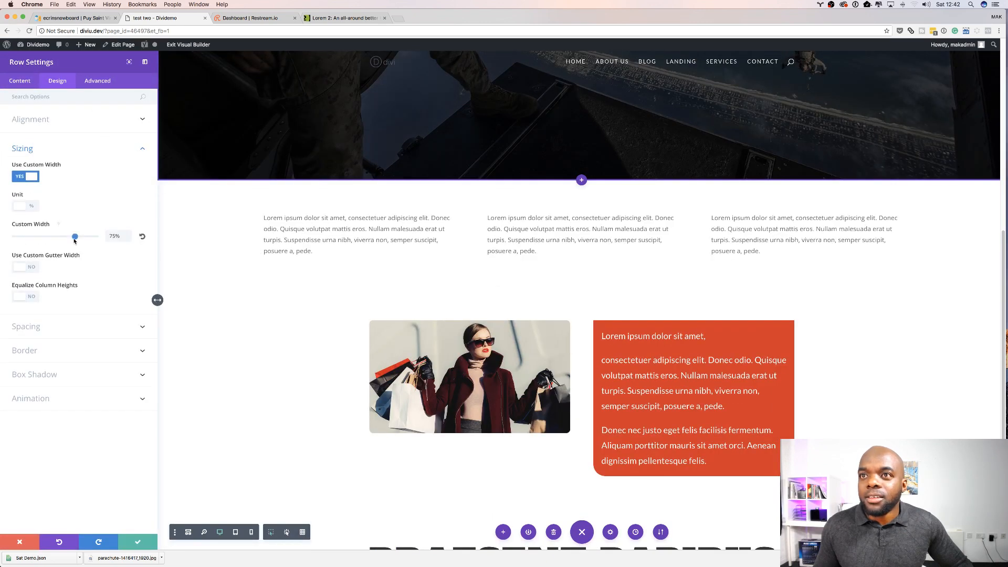
{"action": "left_click_drag", "start_coordinate": [74, 237], "coordinate": [68, 239]}
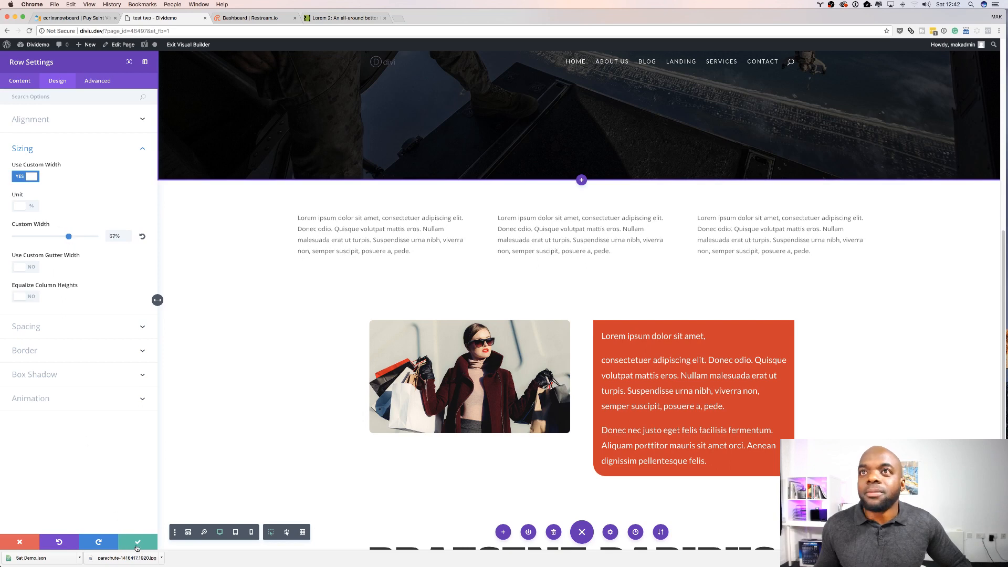
{"action": "left_click", "coordinate": [139, 543]}
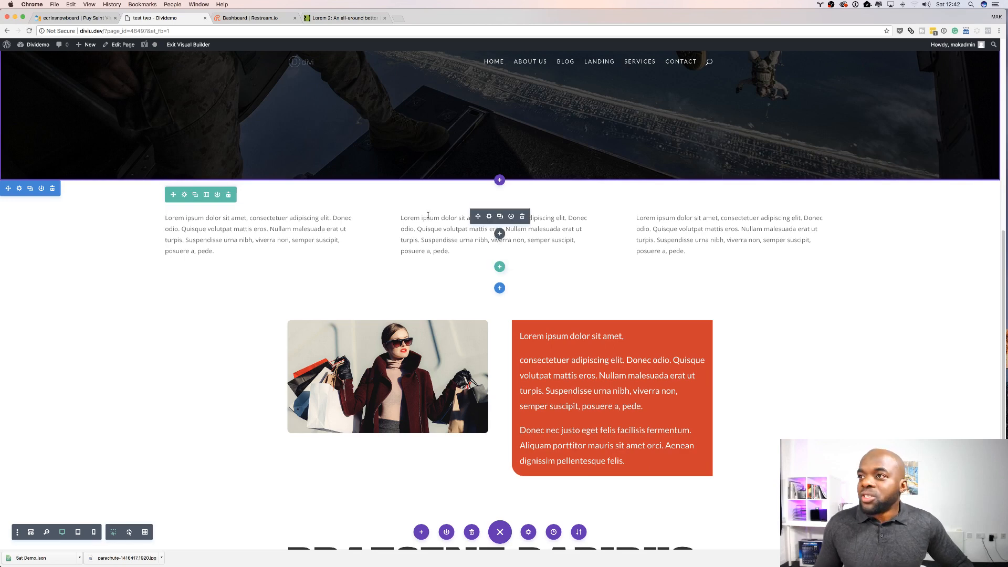
Step: Apply a box shadow preset to the middle text module
{"action": "left_click", "coordinate": [489, 216]}
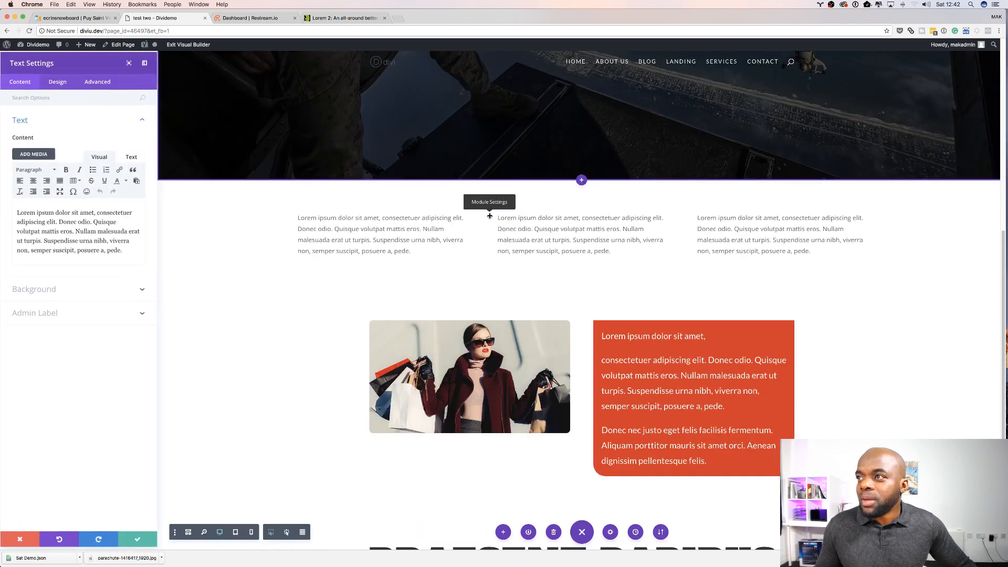
{"action": "left_click", "coordinate": [56, 80]}
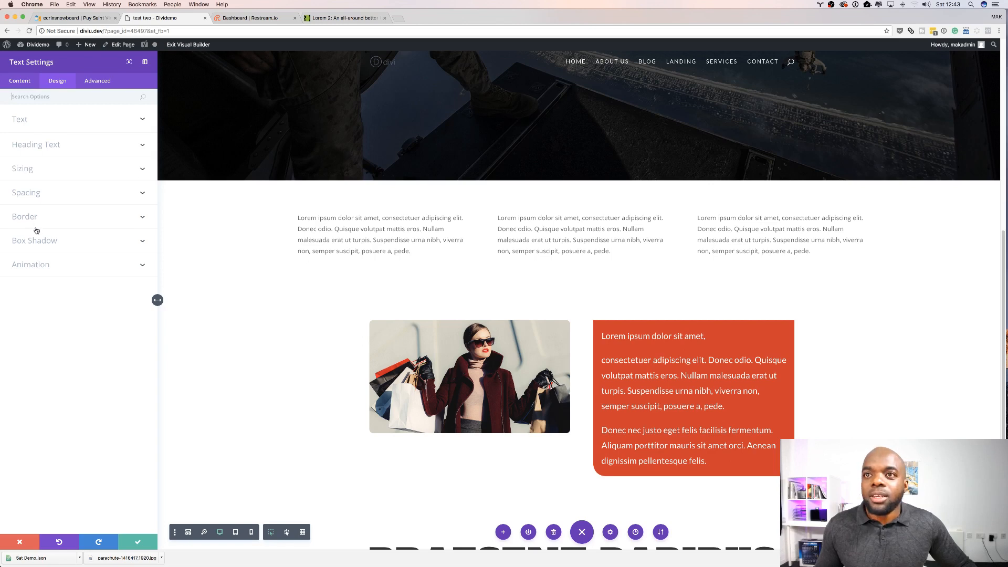
{"action": "left_click", "coordinate": [52, 244]}
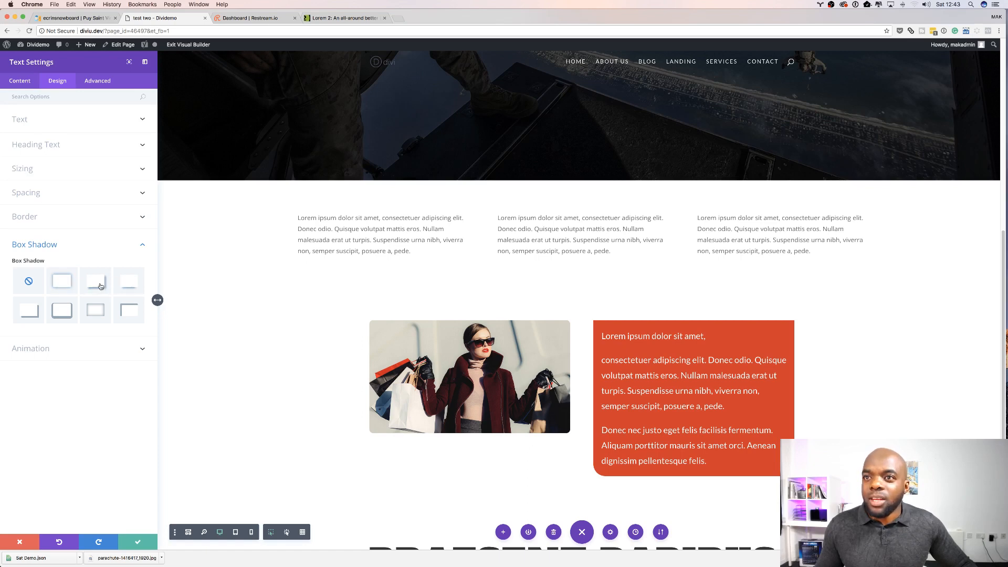
{"action": "left_click", "coordinate": [67, 285]}
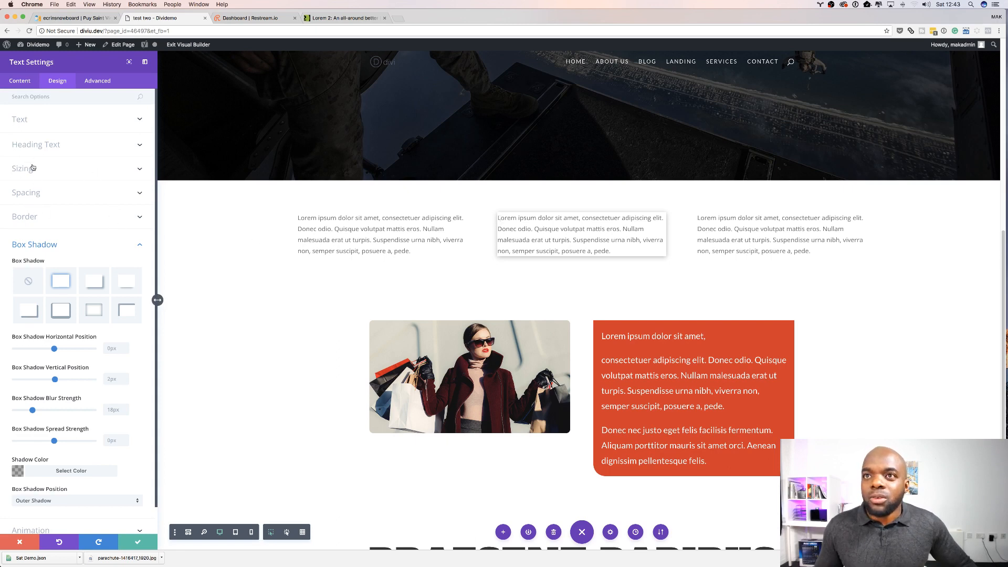
Step: Set the middle text module's custom padding to 20px on all four sides and save the module settings
{"action": "scroll", "coordinate": [74, 221], "scroll_direction": "down", "scroll_amount": 2}
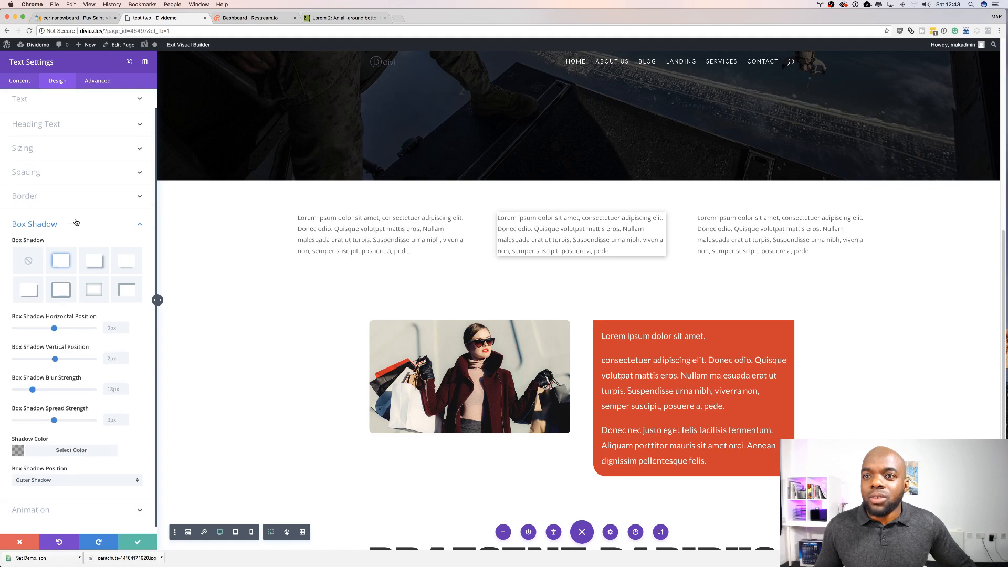
{"action": "left_click", "coordinate": [29, 173]}
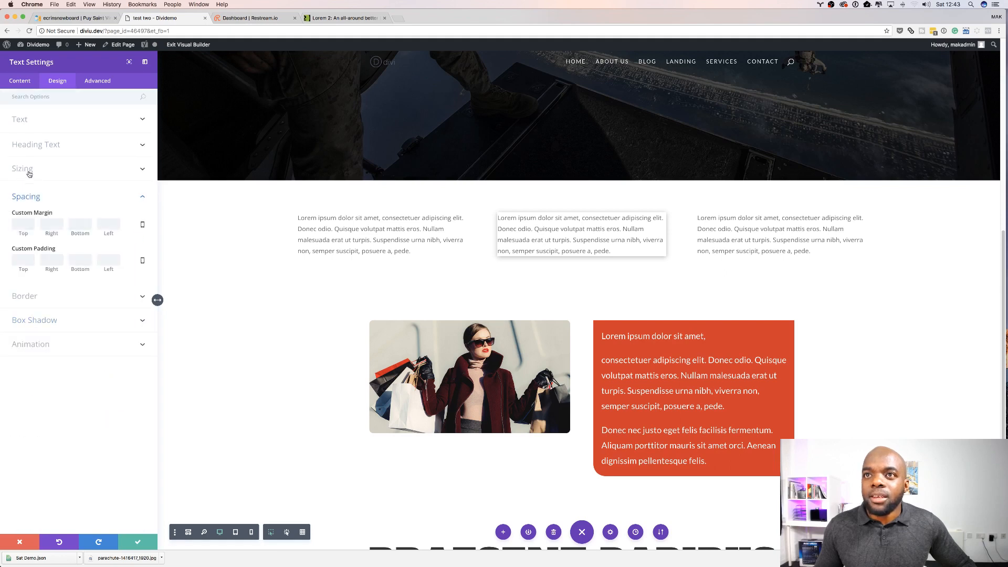
{"action": "left_click", "coordinate": [21, 258]}
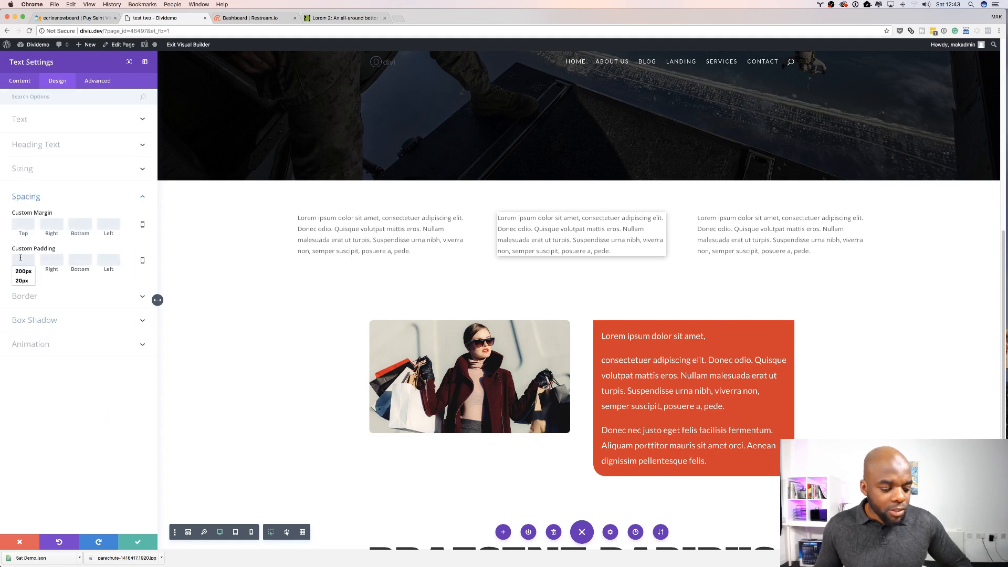
{"action": "type", "text": "20"}
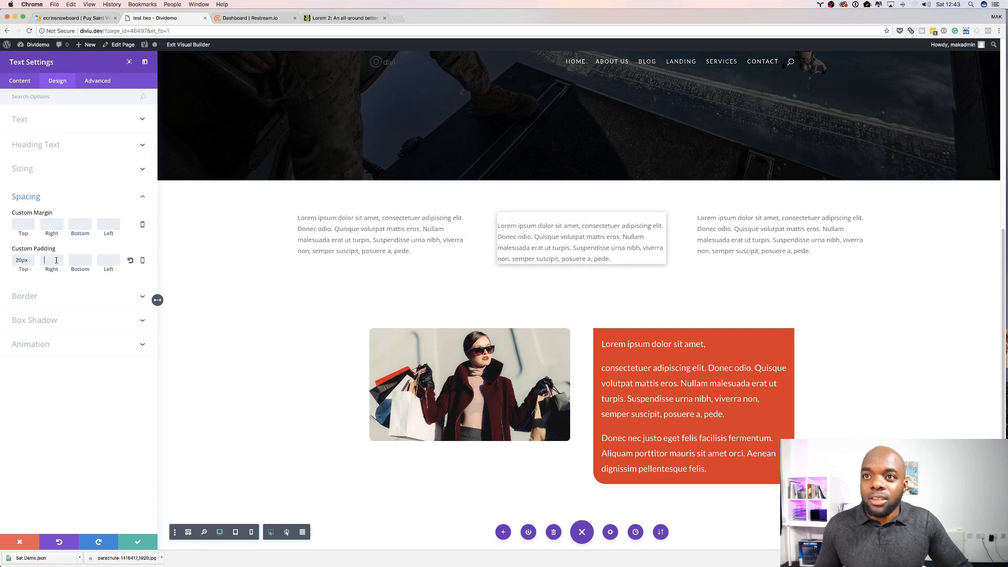
{"action": "left_click", "coordinate": [51, 258]}
{"action": "type", "text": "20"}
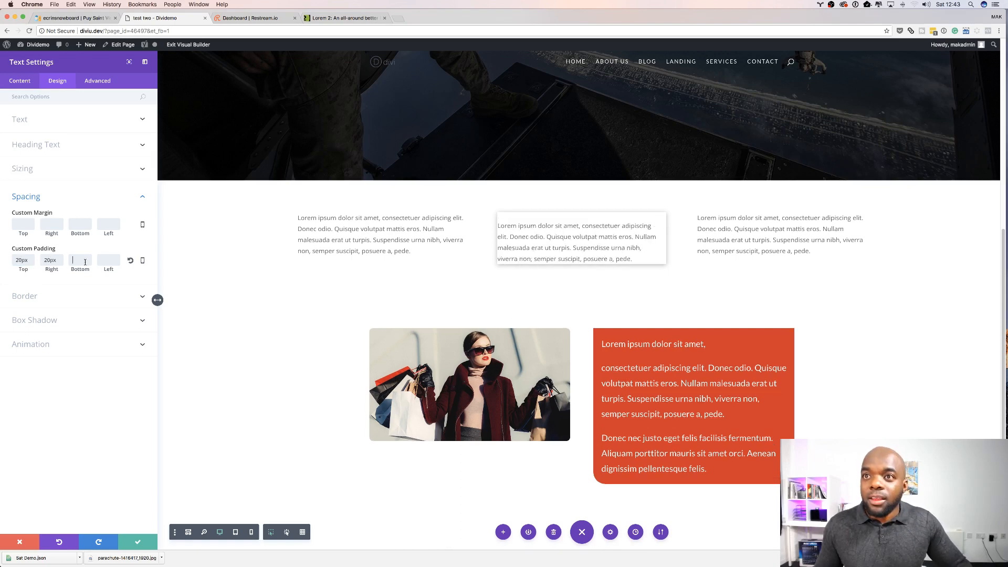
{"action": "left_click", "coordinate": [83, 261]}
{"action": "type", "text": "20"}
{"action": "left_click", "coordinate": [105, 261]}
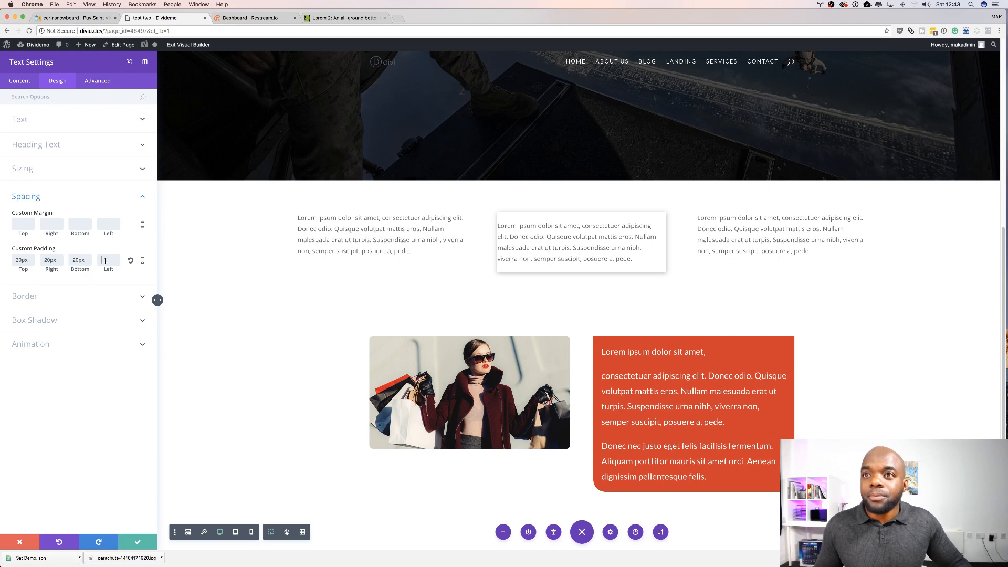
{"action": "type", "text": "20"}
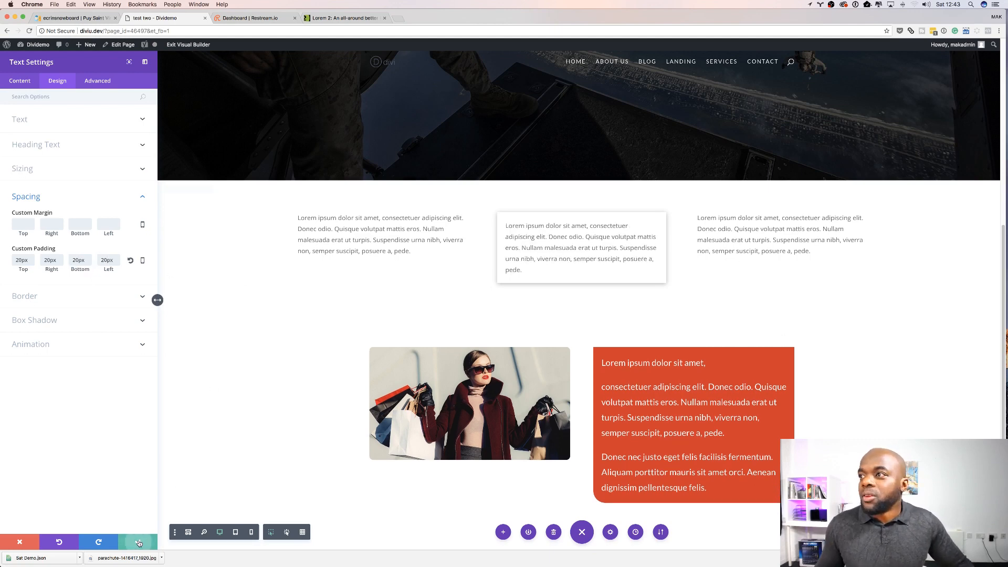
{"action": "left_click", "coordinate": [137, 542]}
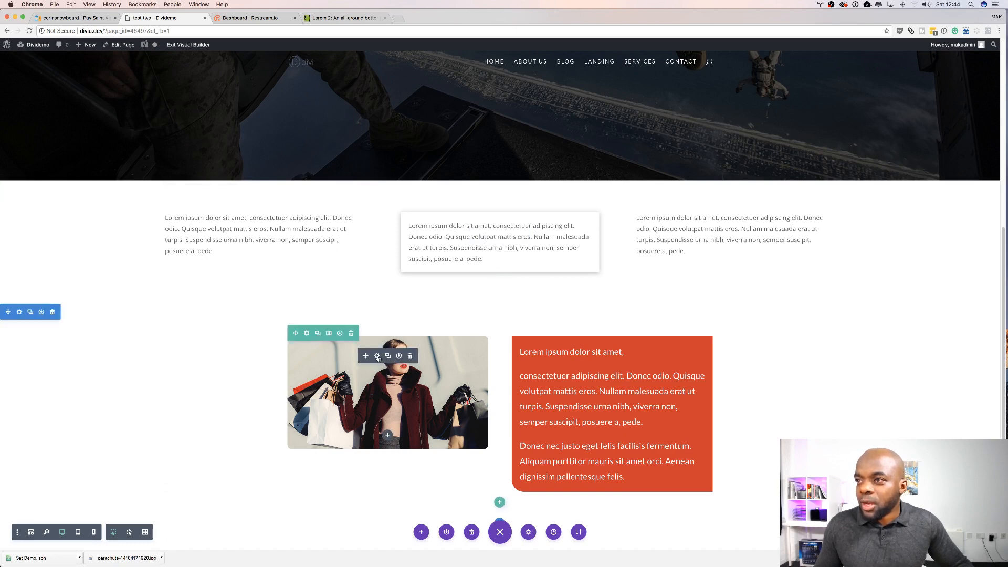
Step: Apply a bottom-right box shadow preset to the image module and set the shadow colour to opaque blue
{"action": "left_click", "coordinate": [378, 357]}
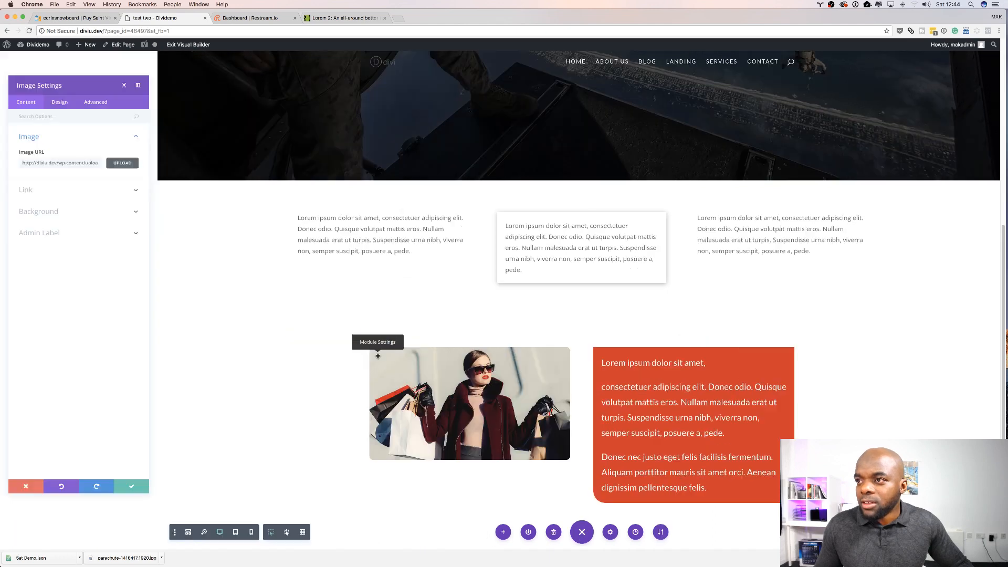
{"action": "left_click", "coordinate": [57, 82]}
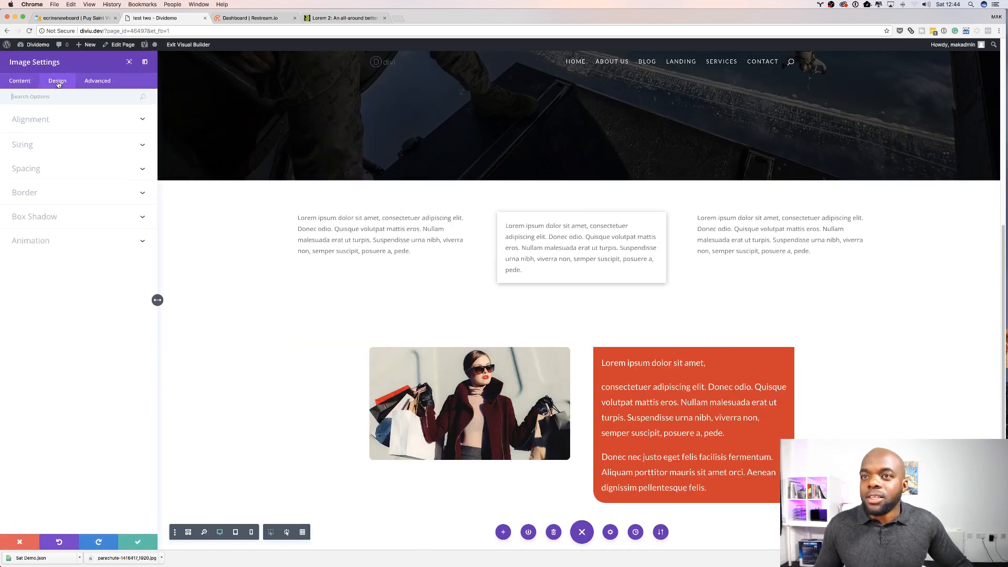
{"action": "left_click", "coordinate": [48, 219]}
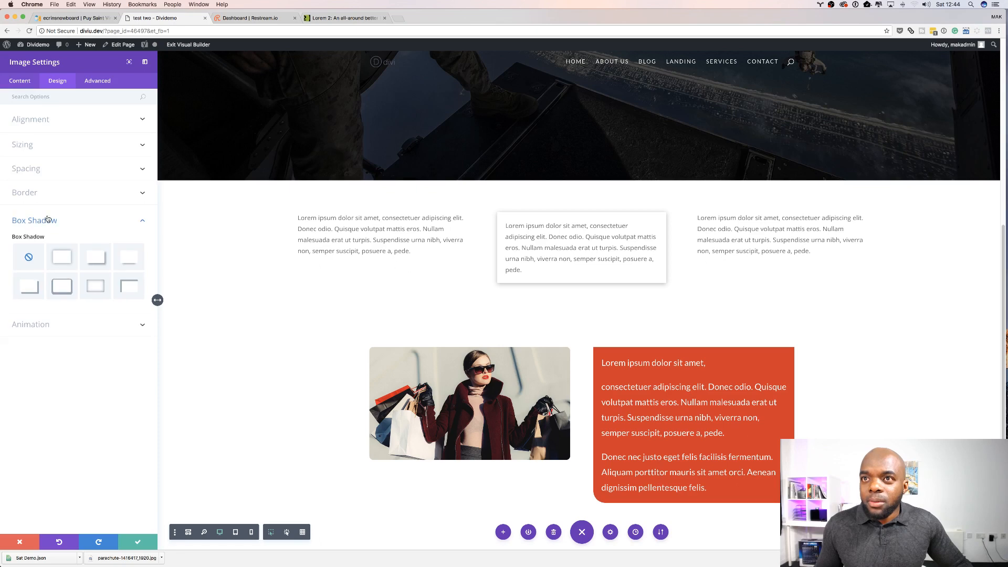
{"action": "left_click", "coordinate": [36, 292]}
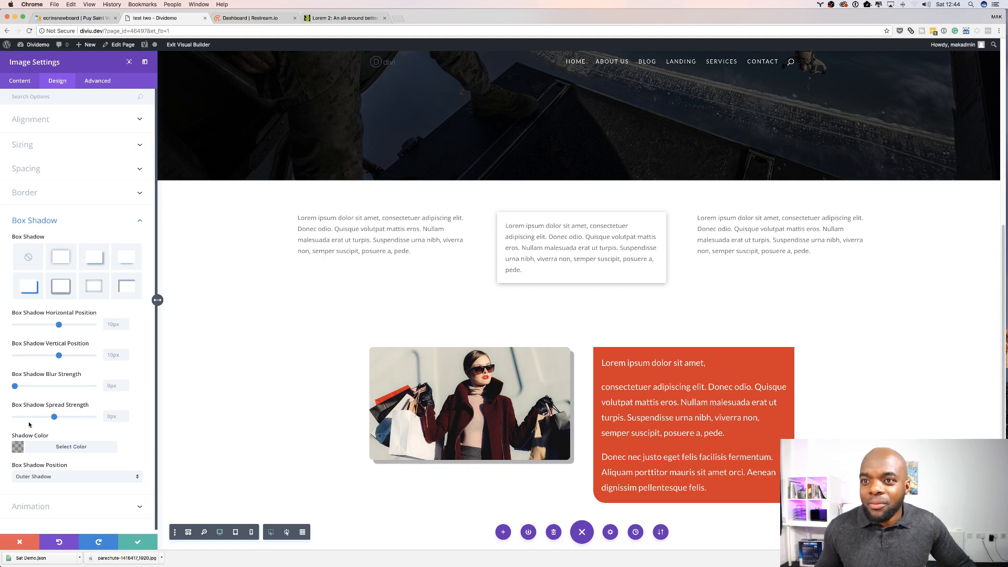
{"action": "left_click", "coordinate": [18, 446]}
{"action": "scroll", "coordinate": [82, 483], "scroll_direction": "down", "scroll_amount": 1}
{"action": "scroll", "coordinate": [83, 483], "scroll_direction": "down", "scroll_amount": 2}
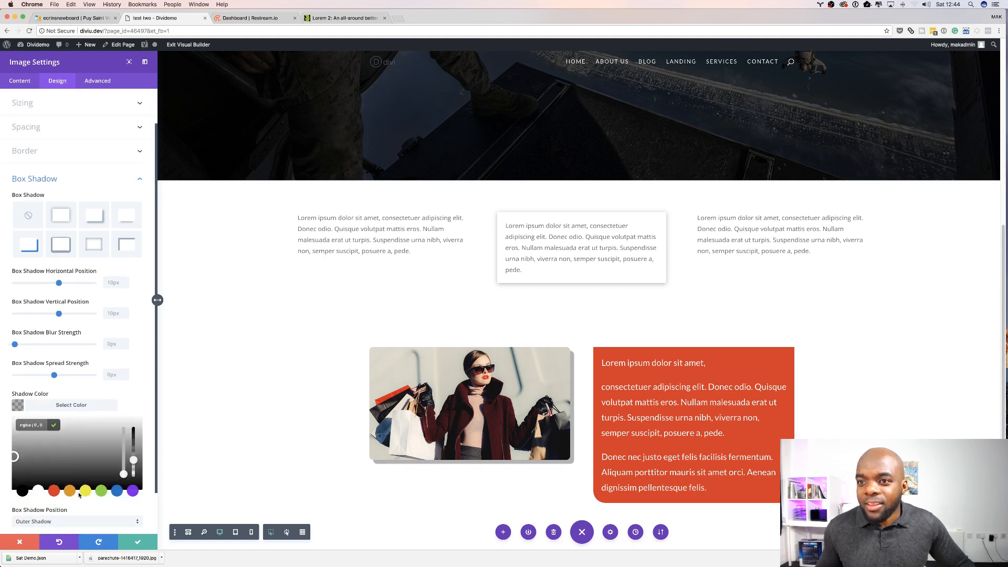
{"action": "left_click", "coordinate": [86, 493]}
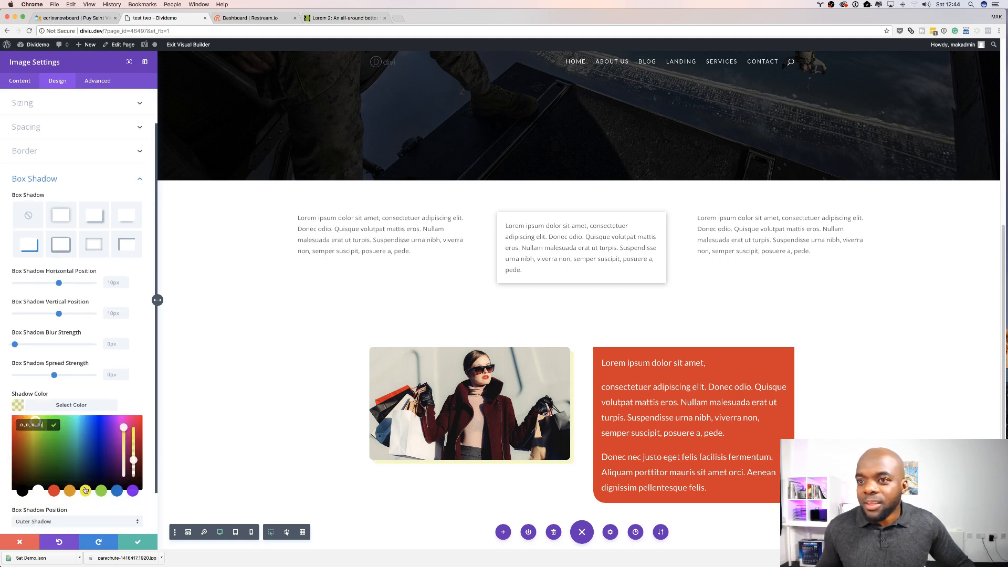
{"action": "left_click_drag", "start_coordinate": [134, 460], "coordinate": [139, 432]}
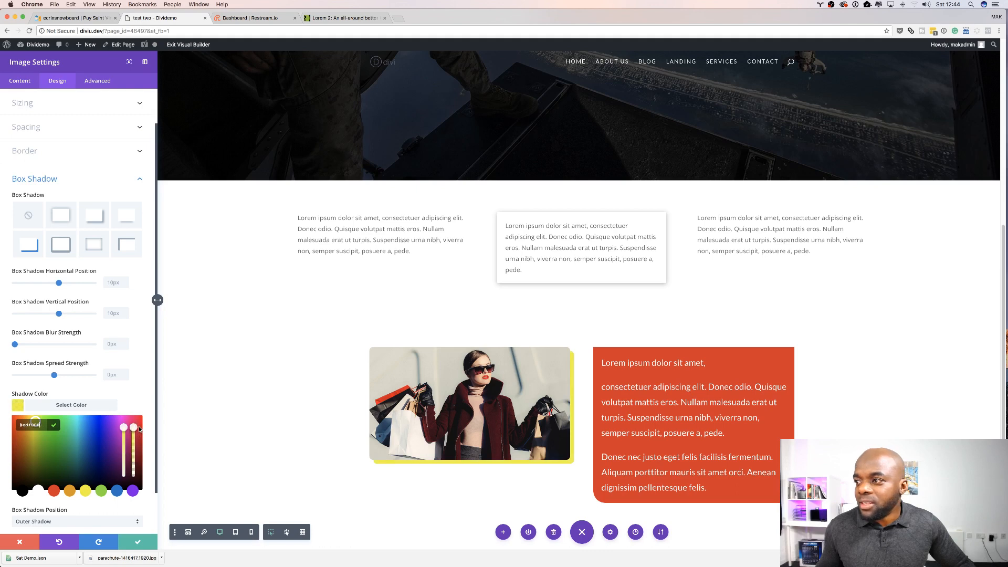
{"action": "left_click", "coordinate": [53, 491]}
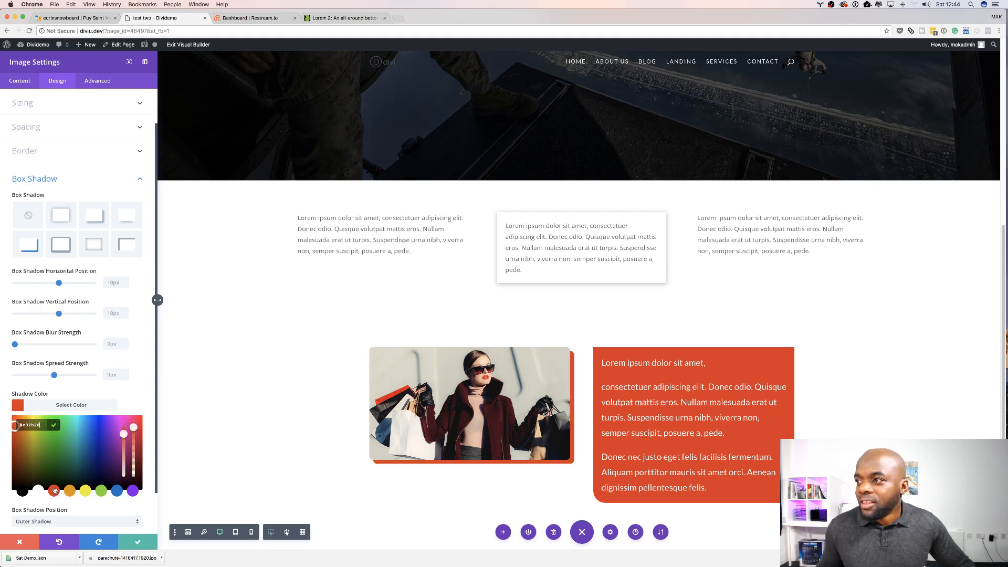
{"action": "left_click", "coordinate": [69, 491]}
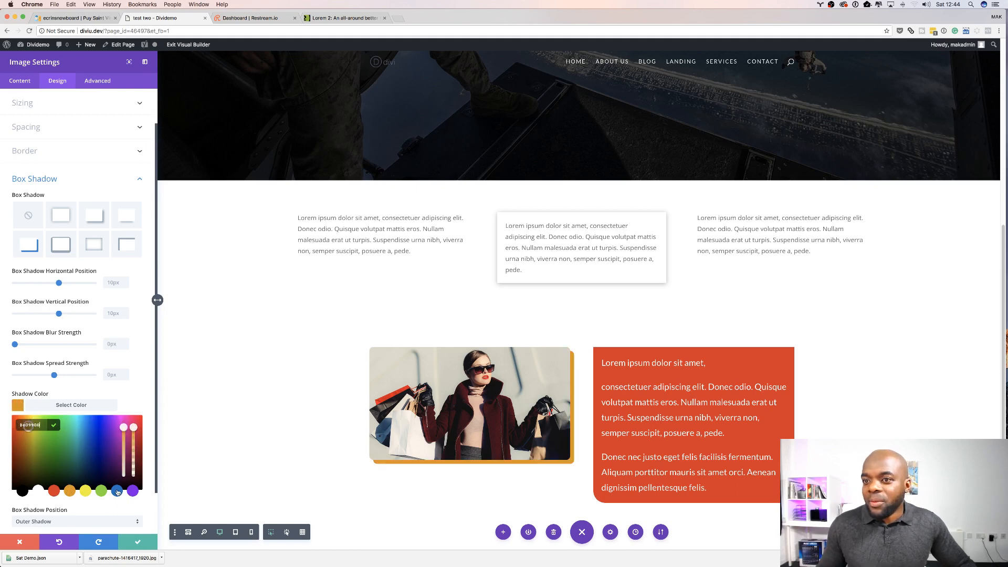
{"action": "left_click", "coordinate": [117, 491]}
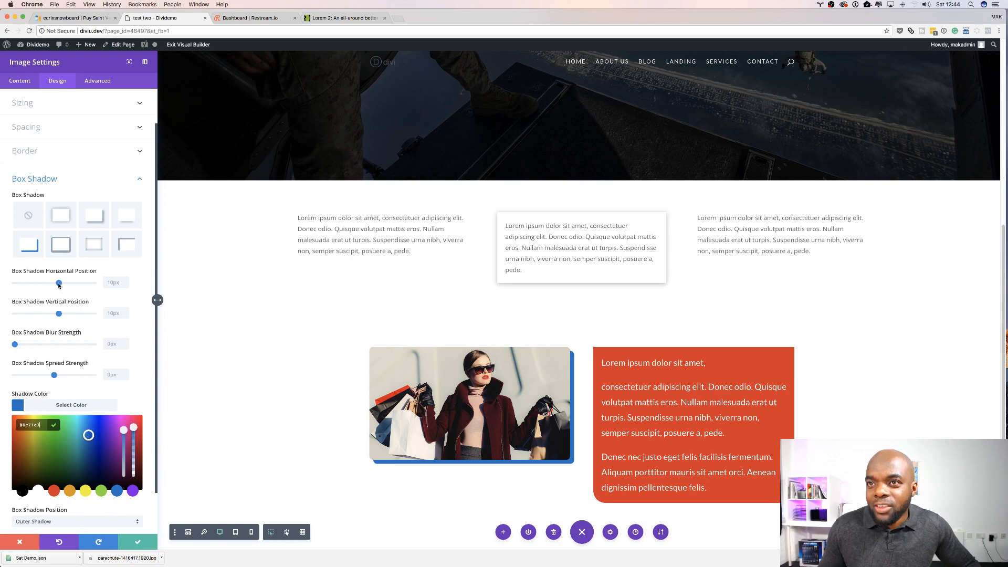
Step: Set the image shadow's horizontal and vertical positions to 20px and save the image settings
{"action": "left_click_drag", "start_coordinate": [58, 283], "coordinate": [64, 286]}
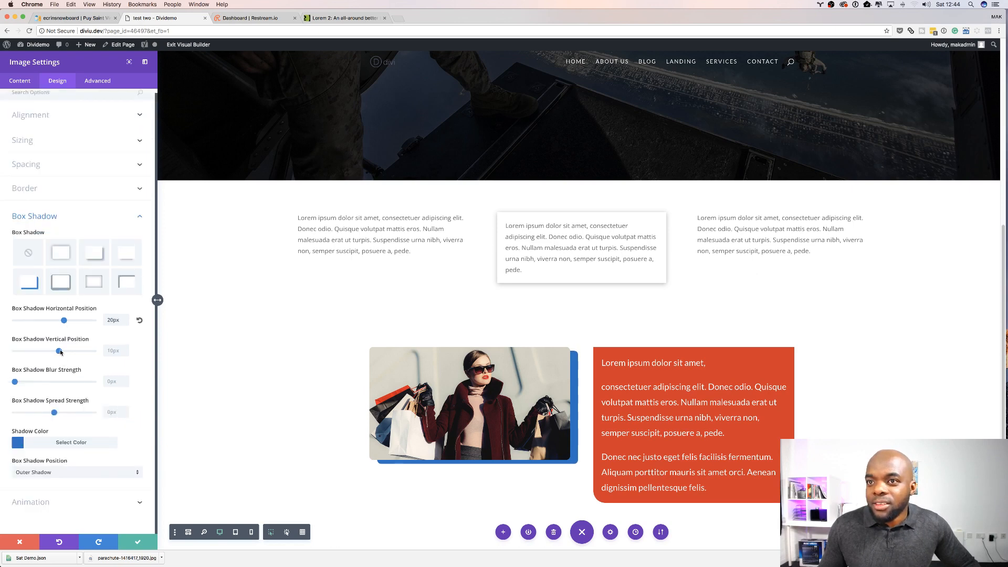
{"action": "left_click_drag", "start_coordinate": [61, 351], "coordinate": [65, 352]}
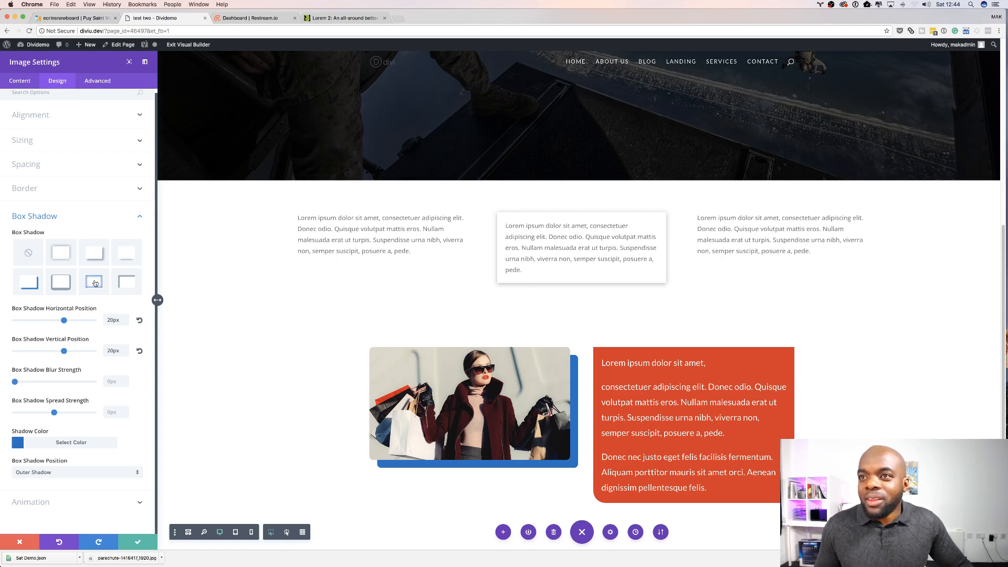
{"action": "left_click", "coordinate": [137, 542]}
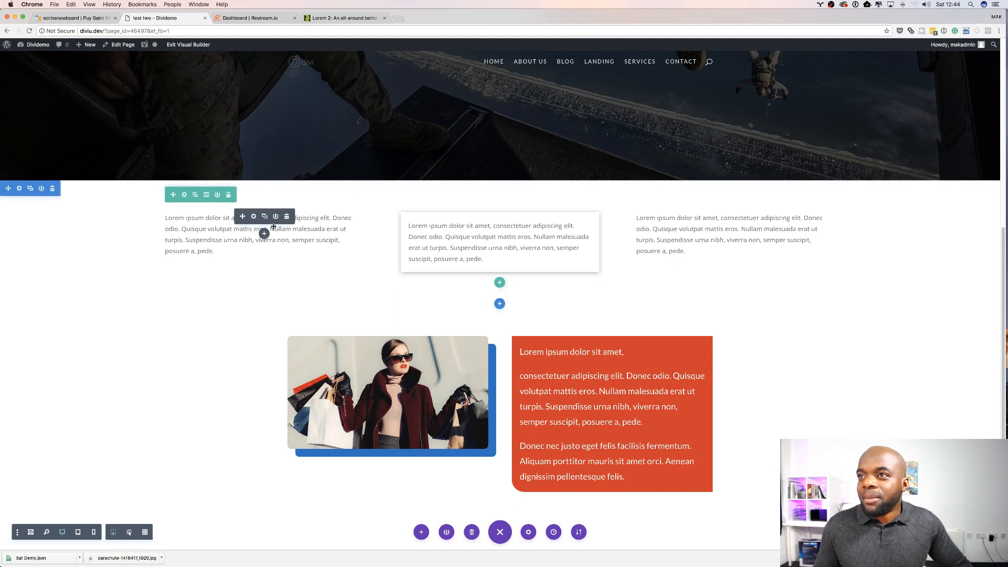
Step: Apply an inner box shadow preset to the first column's text module
{"action": "left_click", "coordinate": [255, 218]}
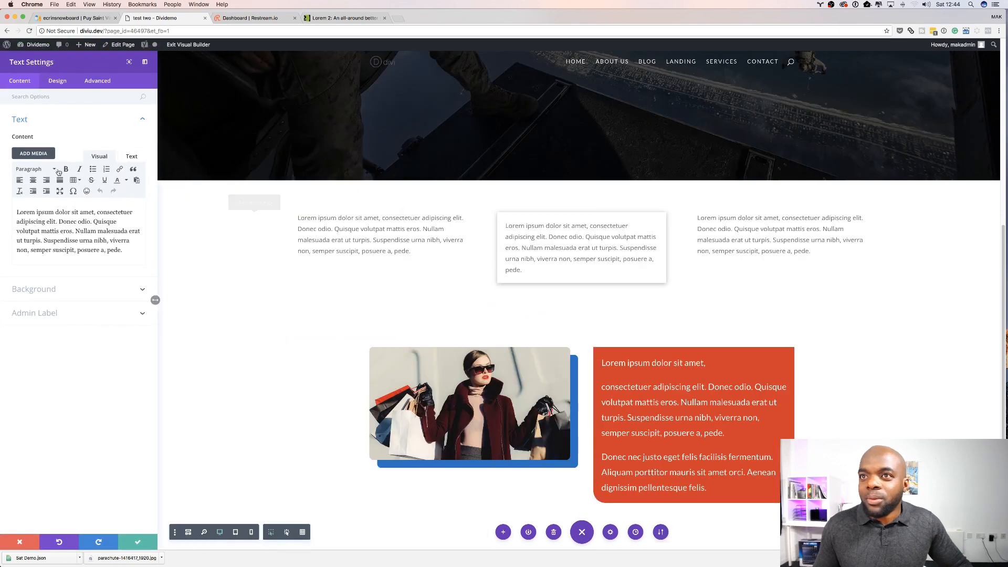
{"action": "left_click", "coordinate": [57, 83]}
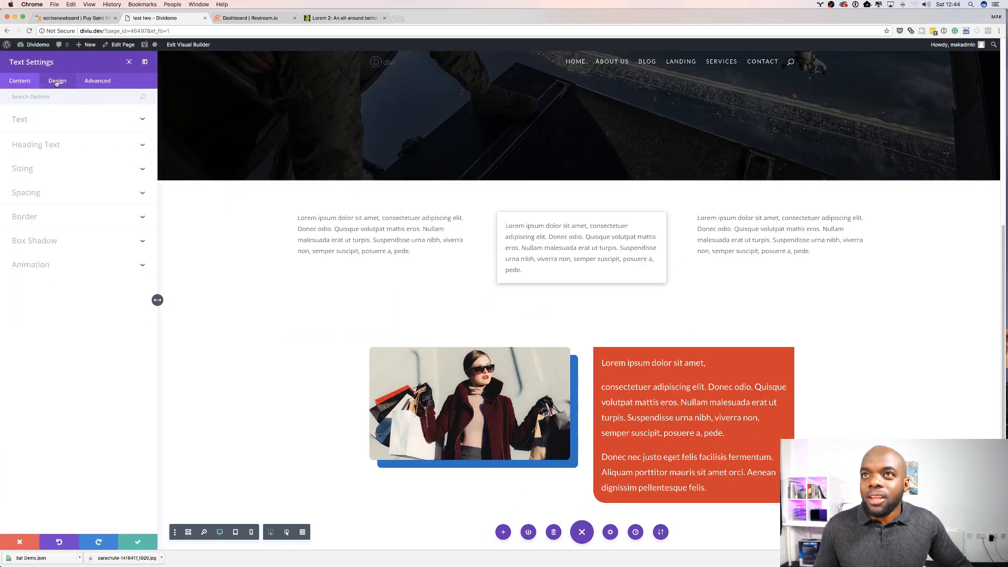
{"action": "left_click", "coordinate": [54, 242]}
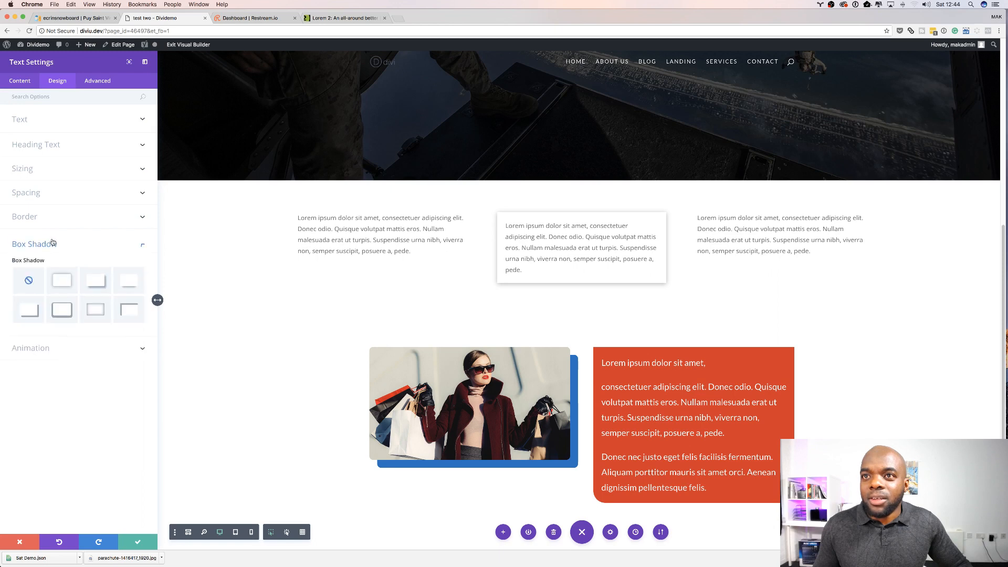
{"action": "left_click", "coordinate": [97, 309]}
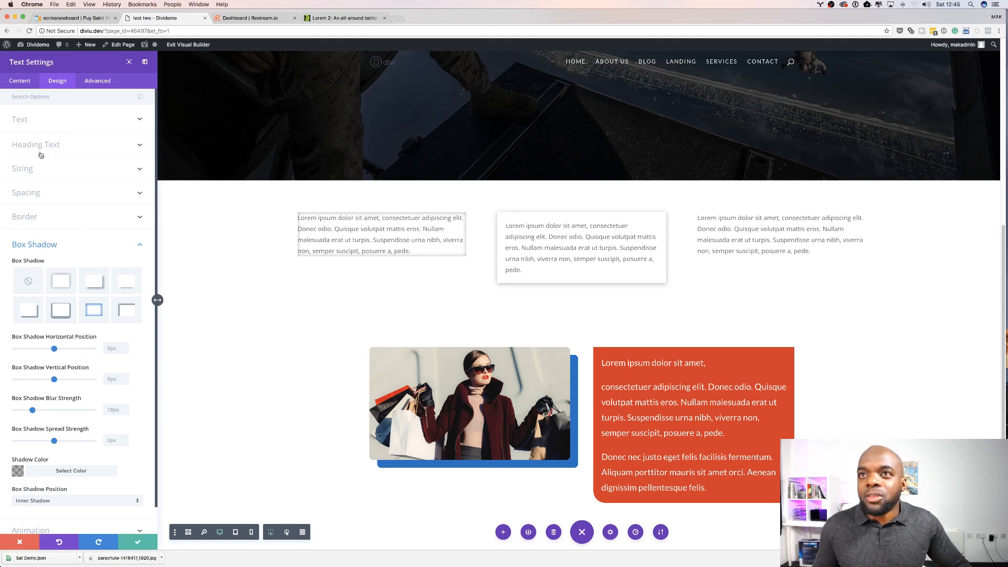
Step: Set the first text module's custom padding to 20px on all four sides and save the module settings
{"action": "left_click", "coordinate": [28, 194]}
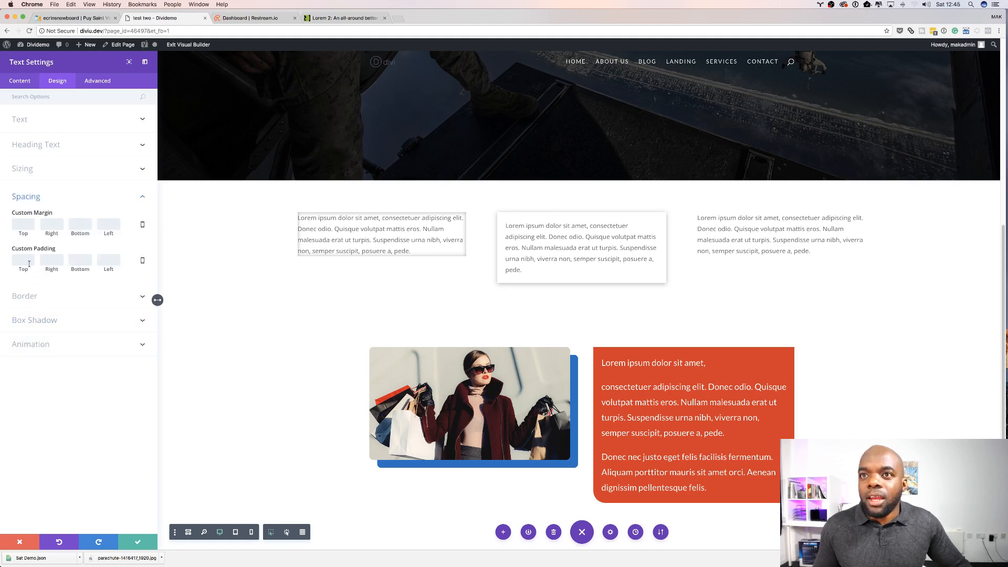
{"action": "type", "text": "20"}
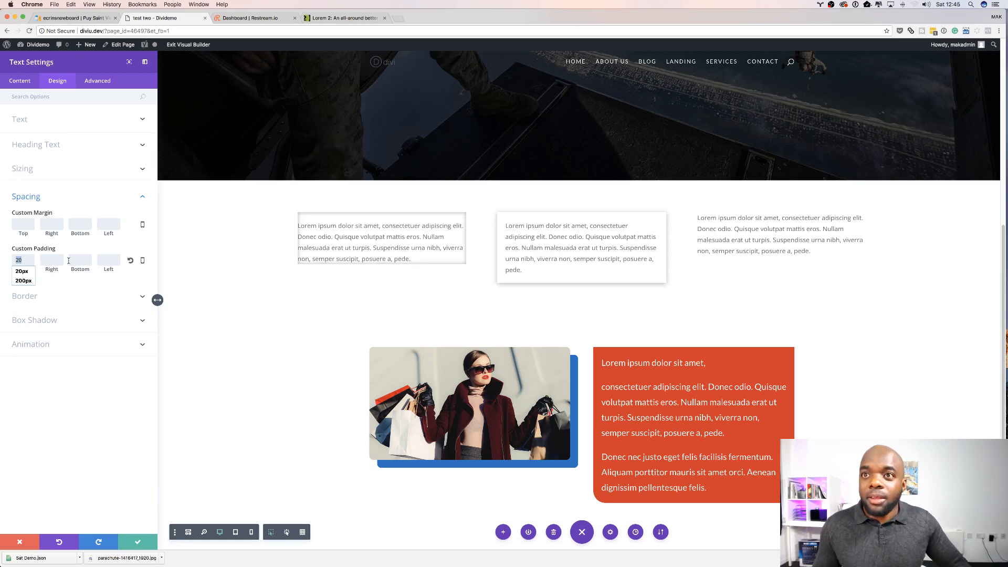
{"action": "left_click", "coordinate": [57, 259]}
{"action": "type", "text": "20"}
{"action": "left_click", "coordinate": [80, 260]}
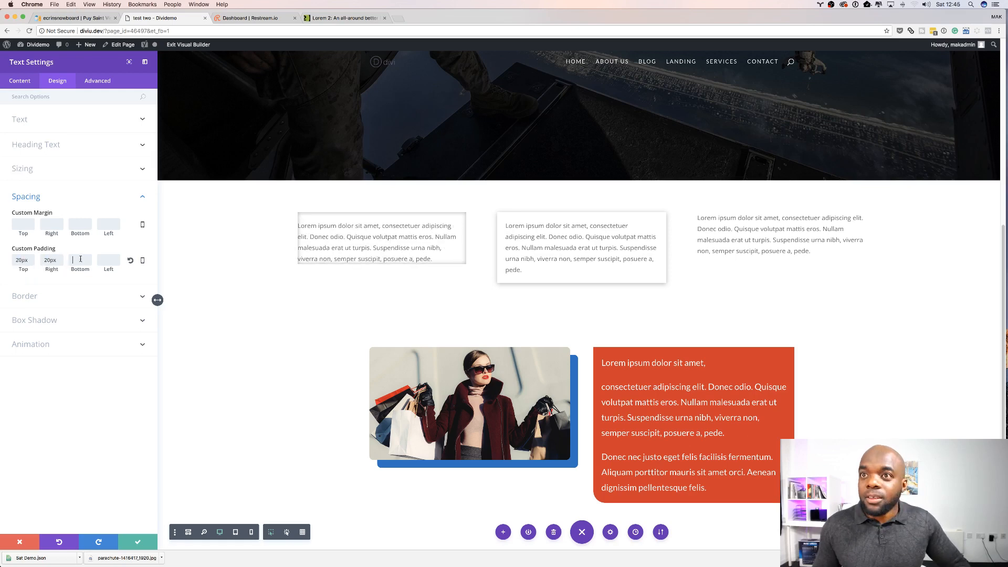
{"action": "type", "text": "20"}
{"action": "left_click", "coordinate": [104, 260]}
{"action": "type", "text": "20"}
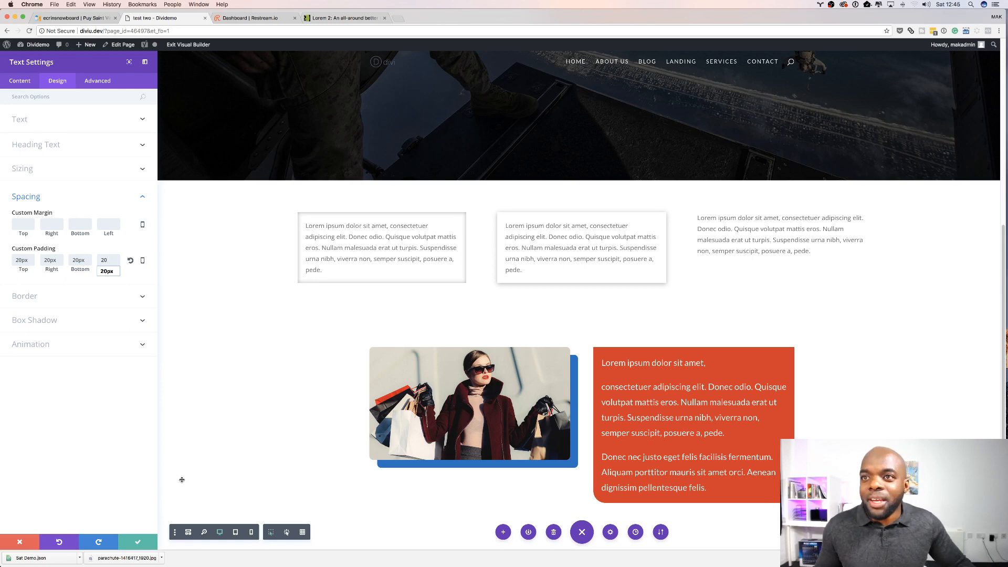
{"action": "left_click", "coordinate": [112, 450]}
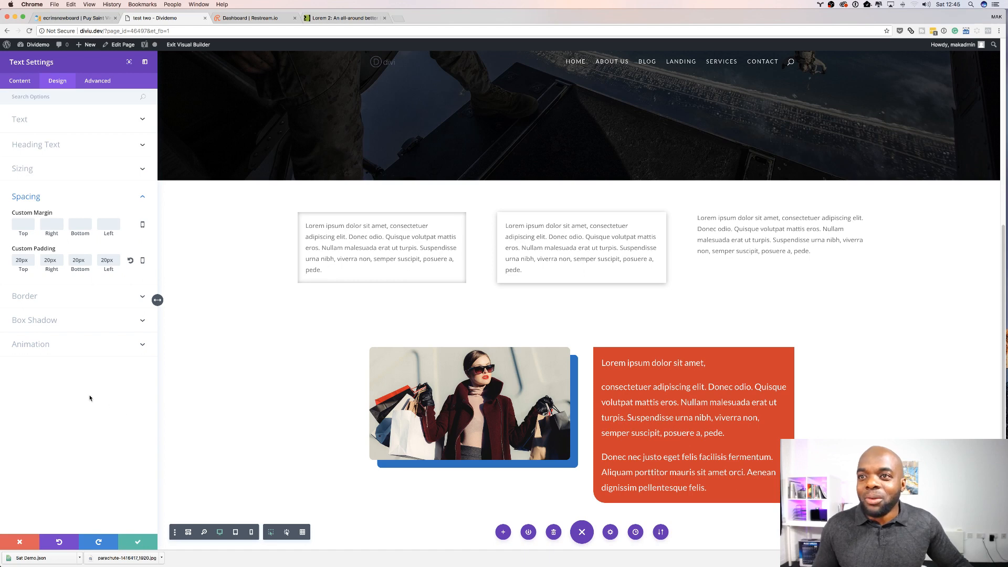
{"action": "left_click", "coordinate": [138, 545]}
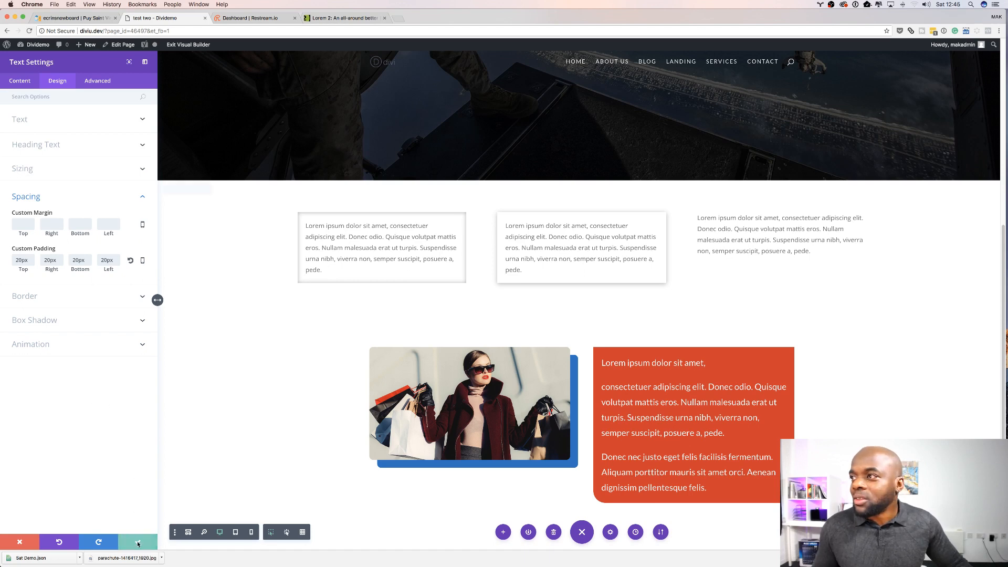
Step: Move the heading row above the image-and-text row
{"action": "scroll", "coordinate": [137, 438], "scroll_direction": "down", "scroll_amount": 3}
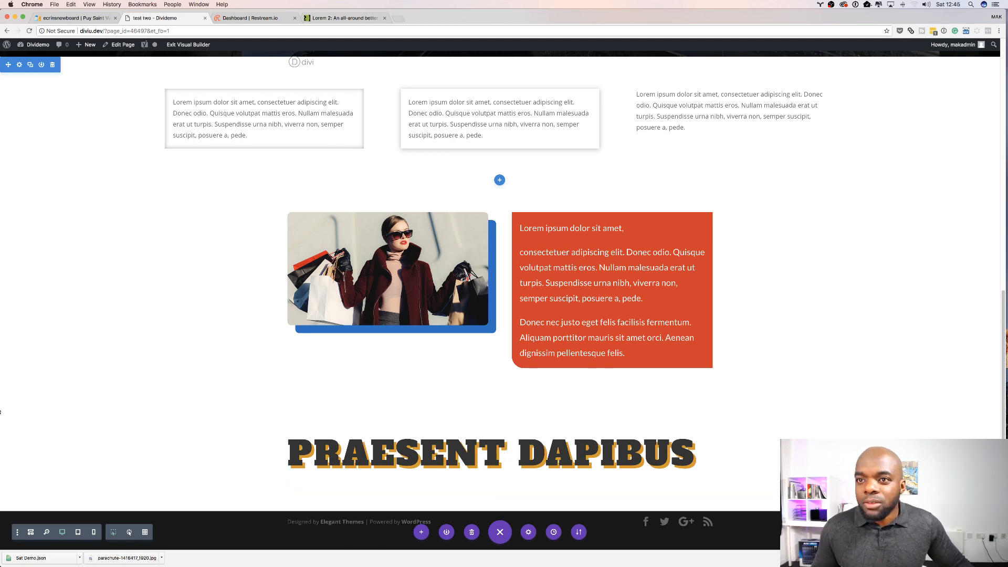
{"action": "left_click_drag", "start_coordinate": [8, 409], "coordinate": [84, 307]}
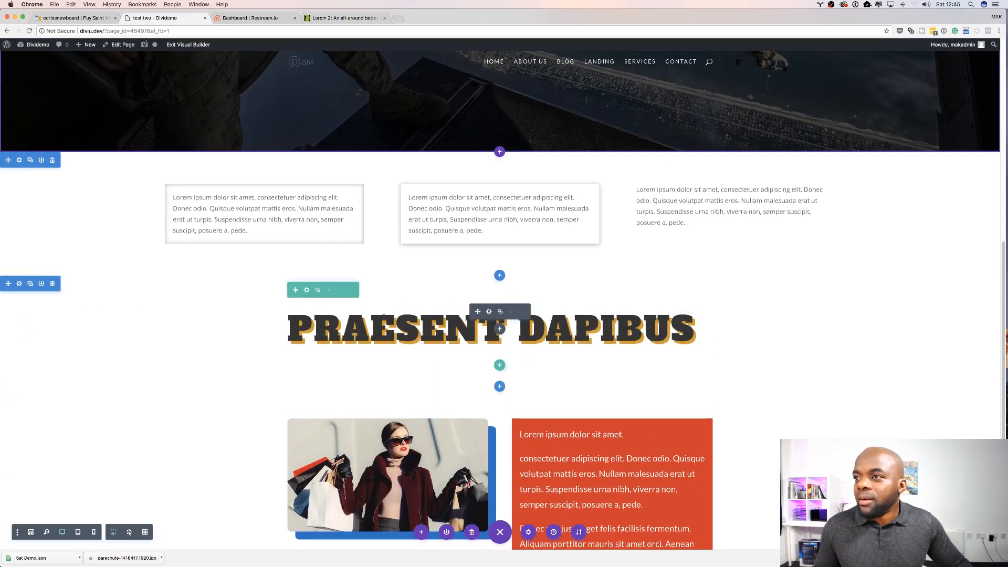
Step: Open the heading text module's design settings and apply the Fade animation style
{"action": "left_click", "coordinate": [490, 312]}
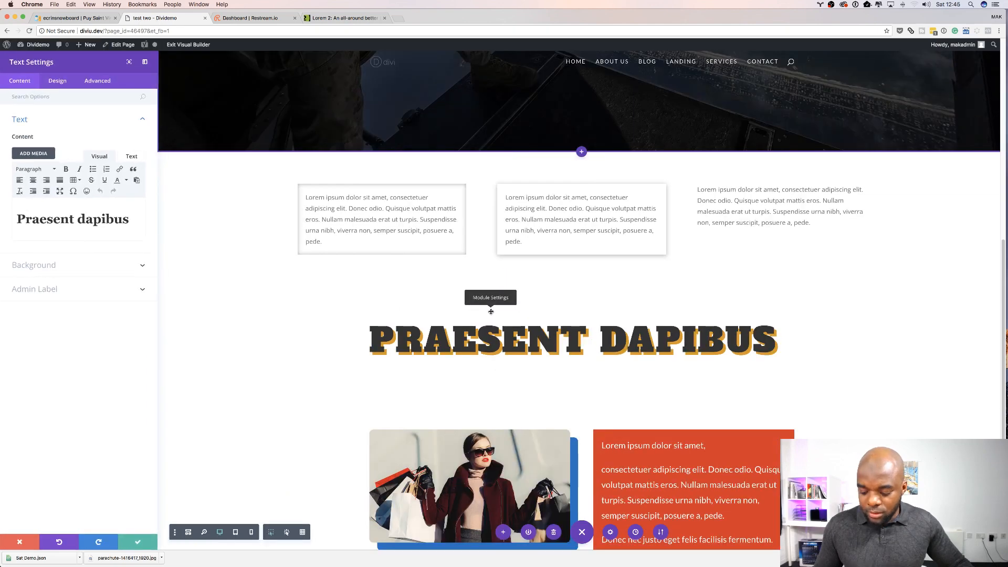
{"action": "left_click", "coordinate": [57, 81]}
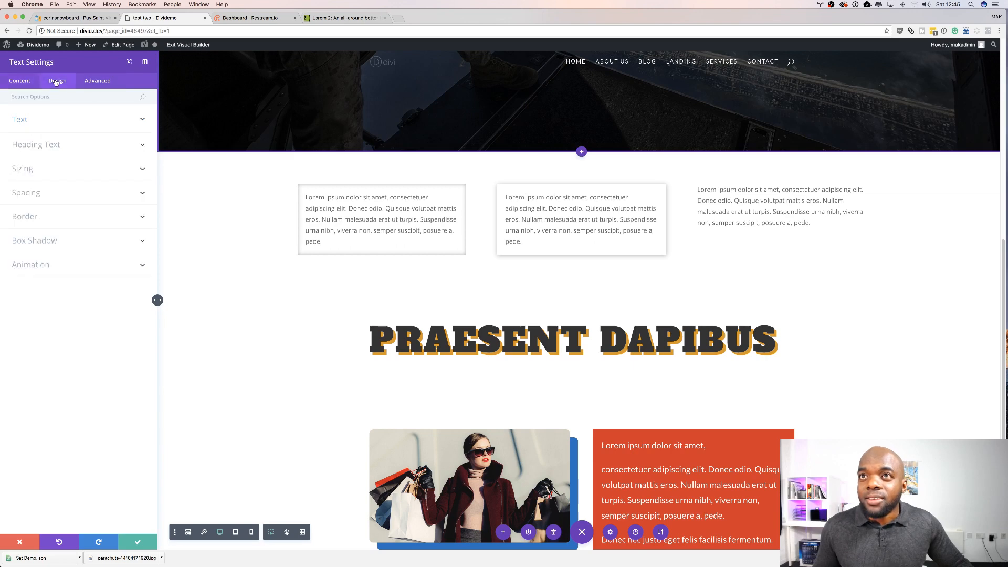
{"action": "left_click", "coordinate": [42, 266]}
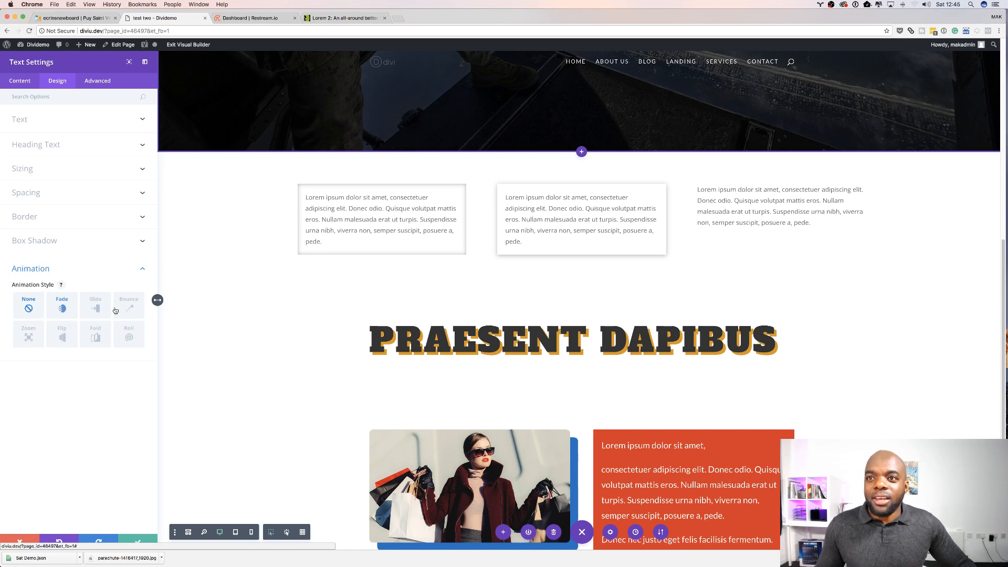
{"action": "left_click", "coordinate": [67, 309]}
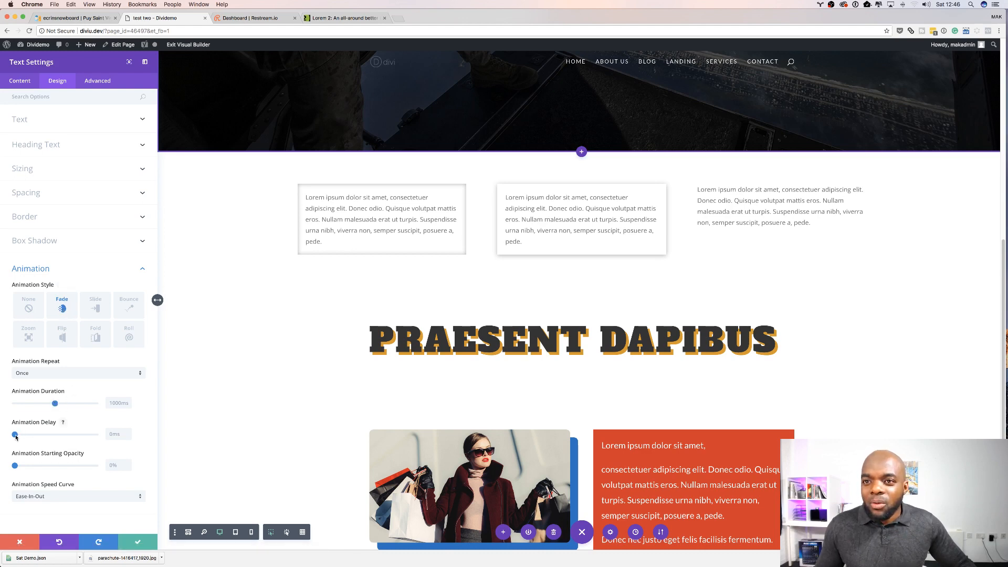
Step: Set the heading's animation delay to 1300ms, starting opacity to 32% and duration to 950ms
{"action": "left_click_drag", "start_coordinate": [16, 437], "coordinate": [40, 437]}
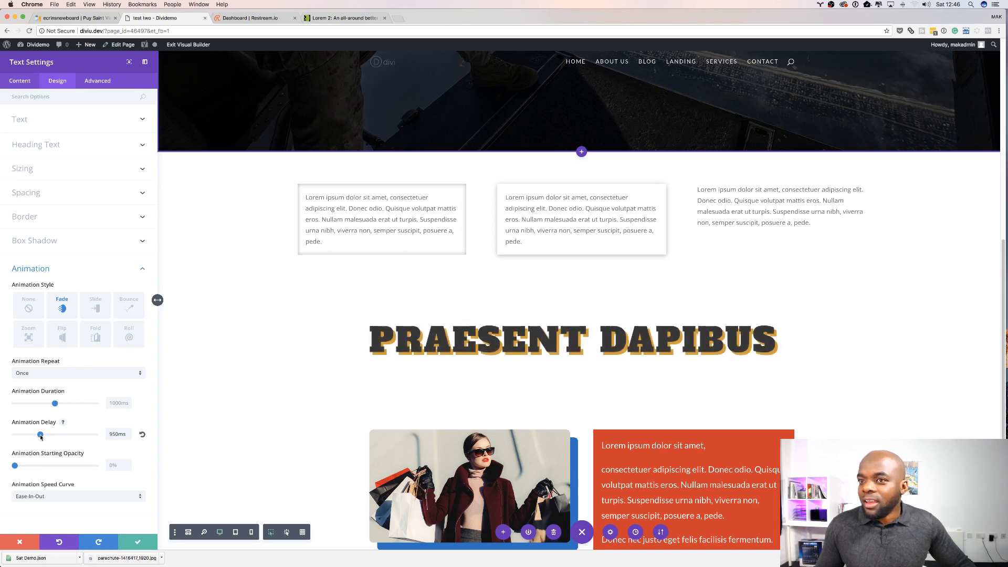
{"action": "left_click_drag", "start_coordinate": [41, 437], "coordinate": [50, 438]}
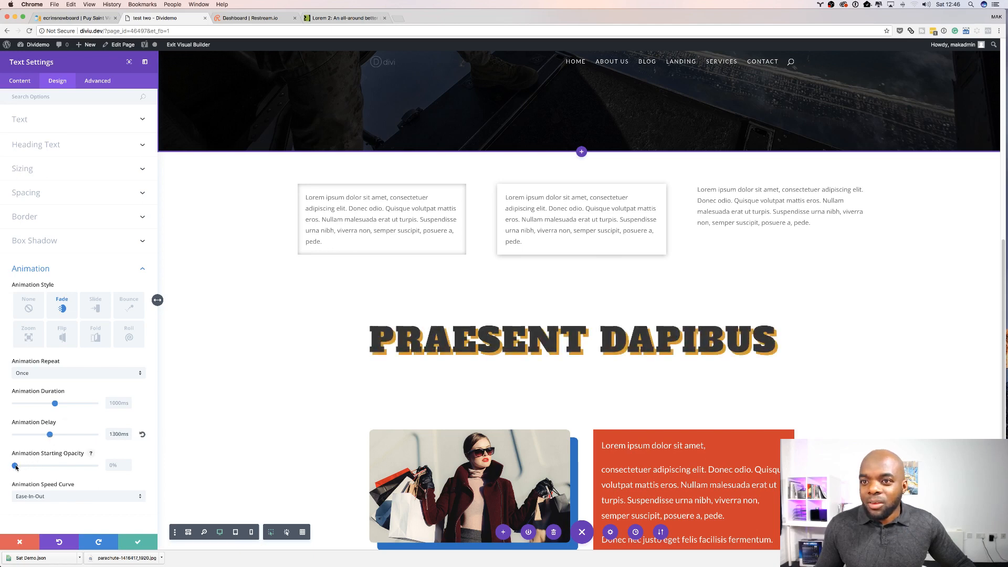
{"action": "left_click_drag", "start_coordinate": [16, 466], "coordinate": [37, 467]}
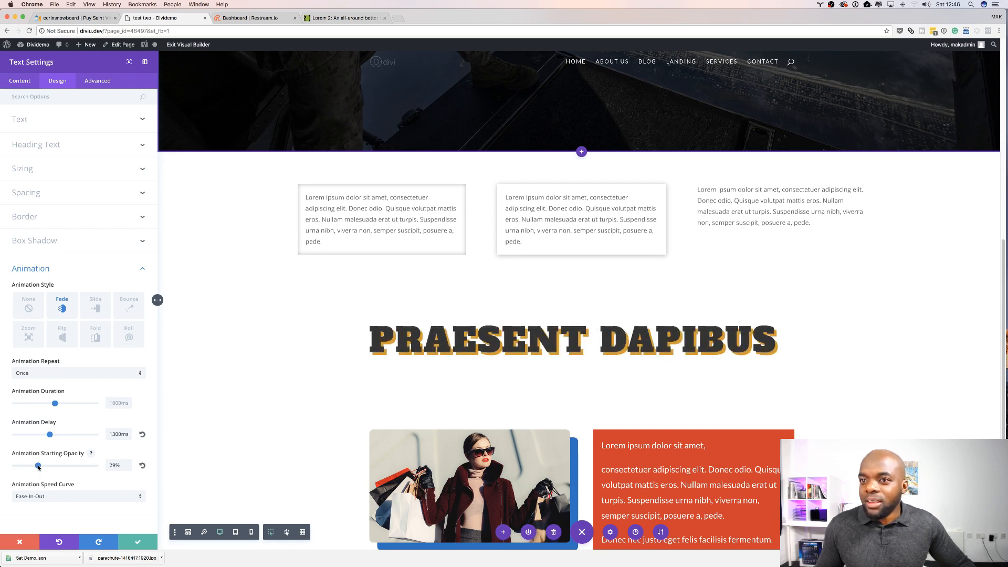
{"action": "left_click_drag", "start_coordinate": [38, 467], "coordinate": [40, 467]}
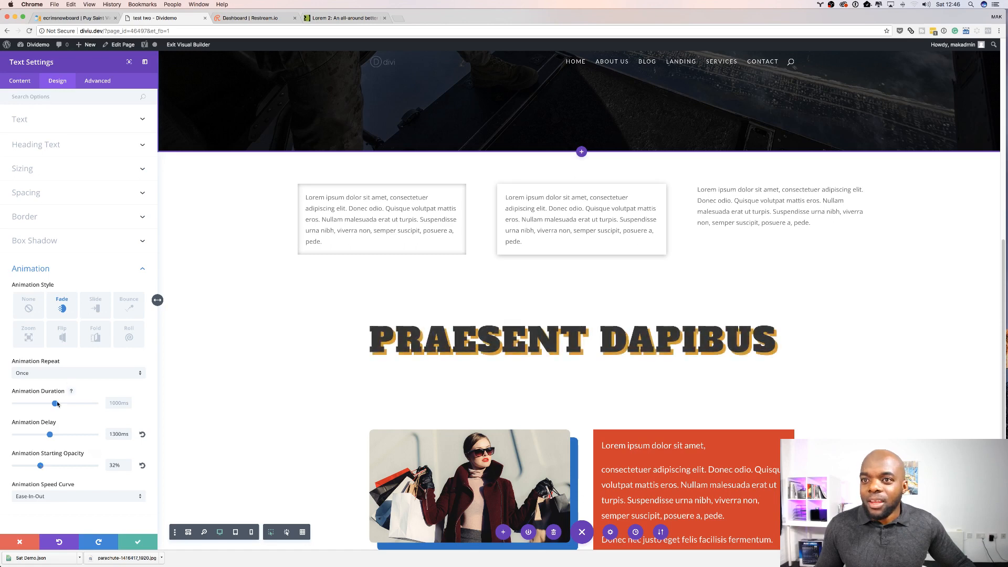
{"action": "left_click_drag", "start_coordinate": [56, 405], "coordinate": [53, 407]}
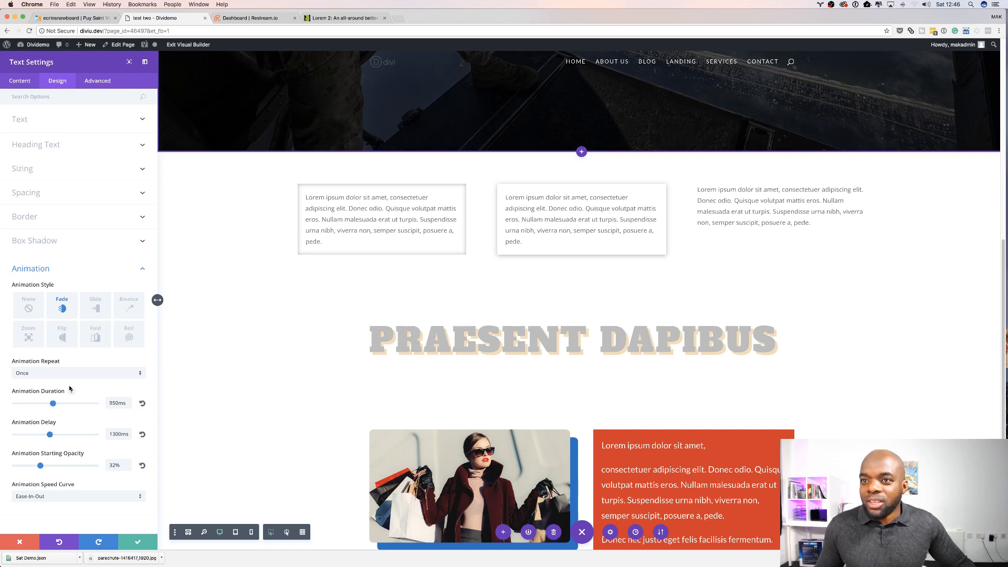
Step: Switch the animation repeat to Loop and try to switch it back to Once
{"action": "left_click", "coordinate": [60, 374]}
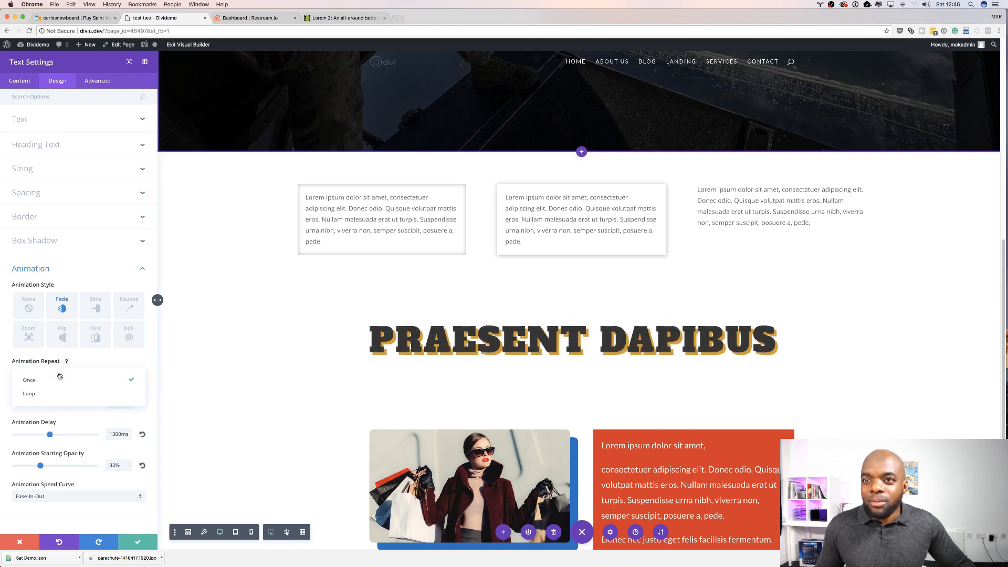
{"action": "left_click", "coordinate": [58, 393]}
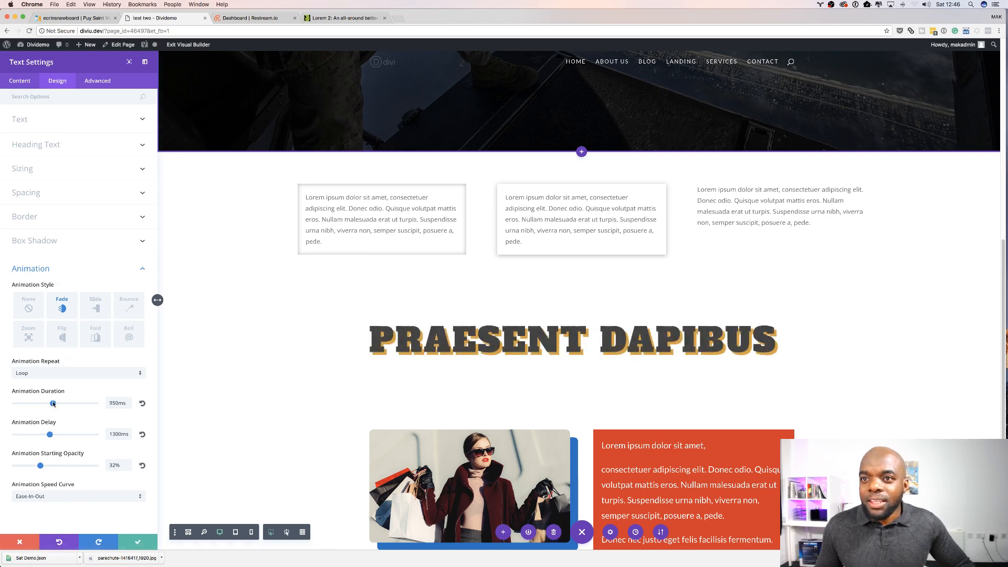
{"action": "left_click", "coordinate": [49, 378]}
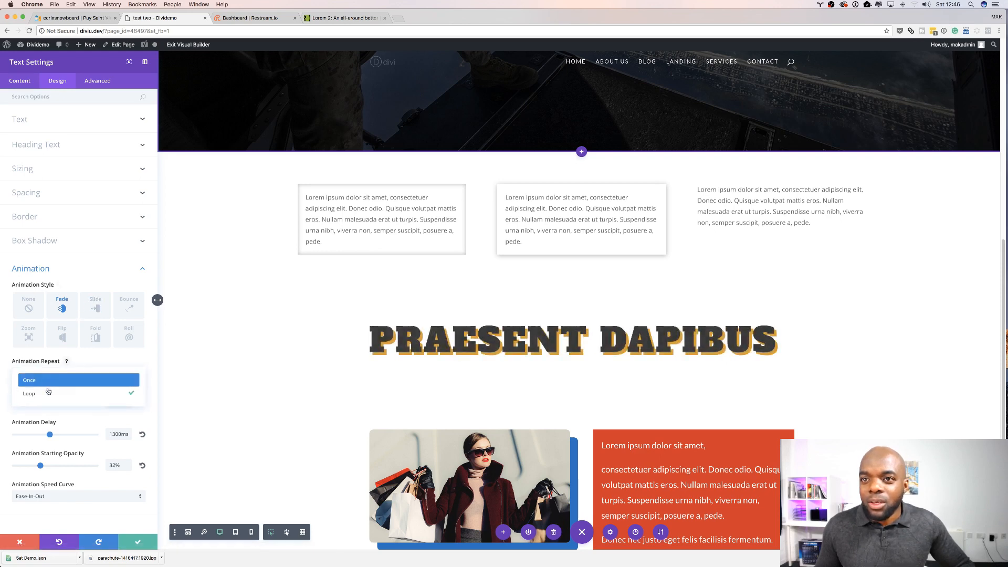
{"action": "left_click", "coordinate": [50, 380]}
Step: Set the animation repeat to Once and change the heading's animation style to Bounce
{"action": "left_click", "coordinate": [98, 309]}
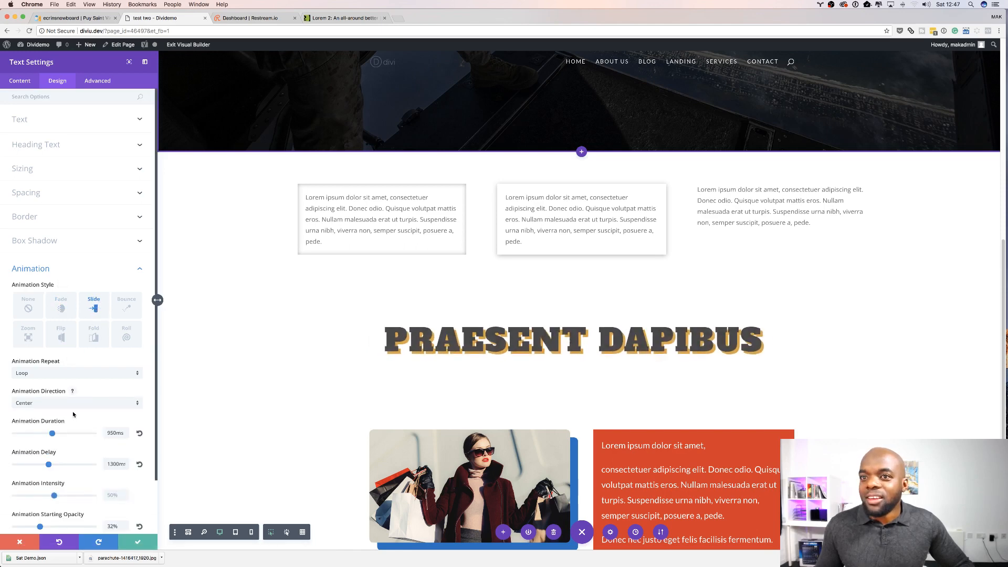
{"action": "left_click", "coordinate": [78, 376]}
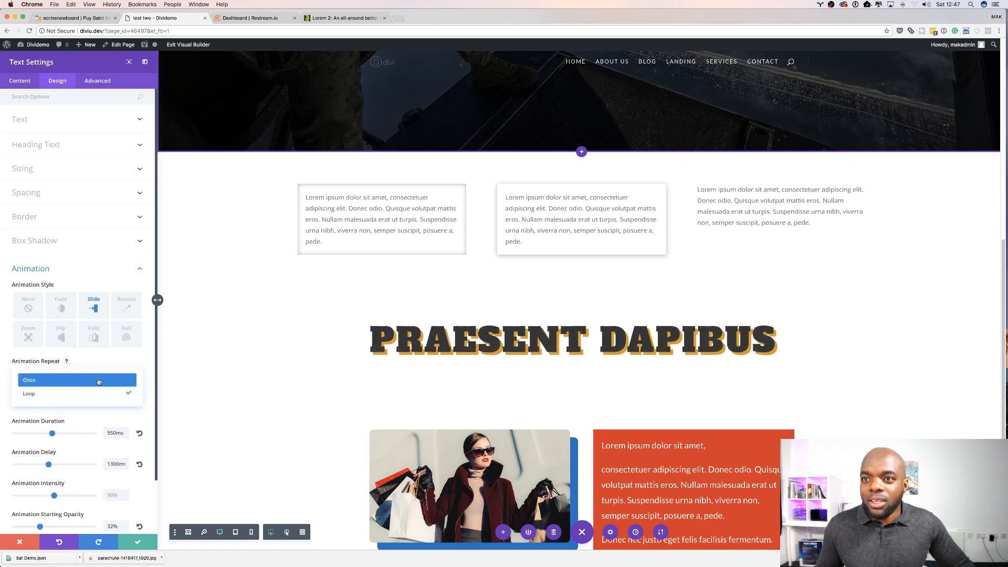
{"action": "left_click", "coordinate": [99, 380]}
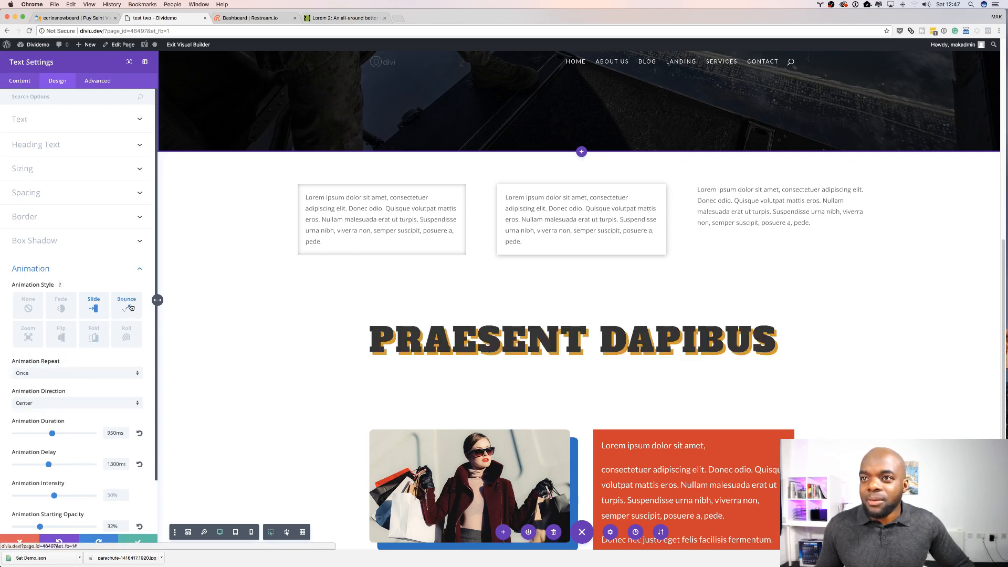
{"action": "left_click", "coordinate": [130, 306]}
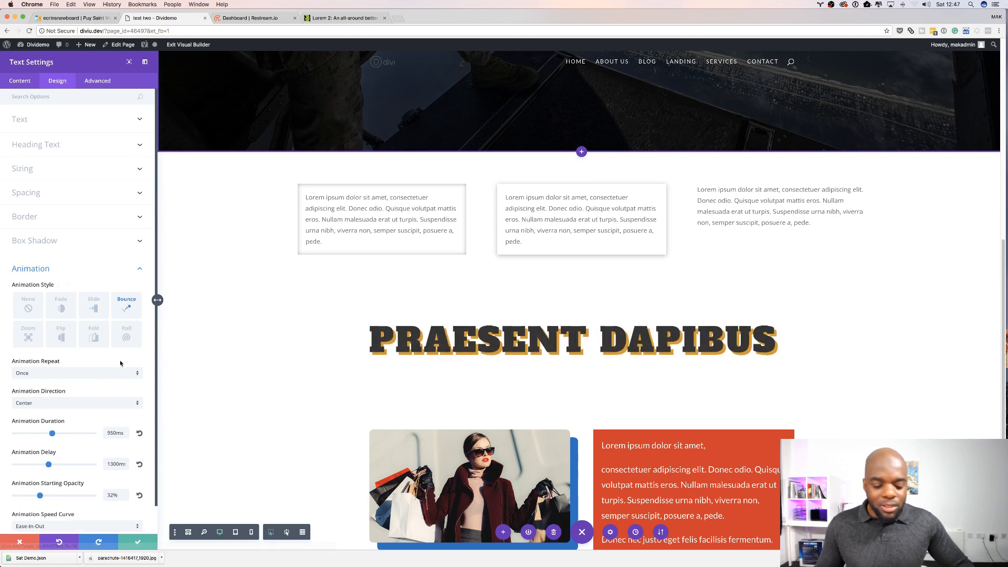
{"action": "scroll", "coordinate": [85, 418], "scroll_direction": "down", "scroll_amount": 2}
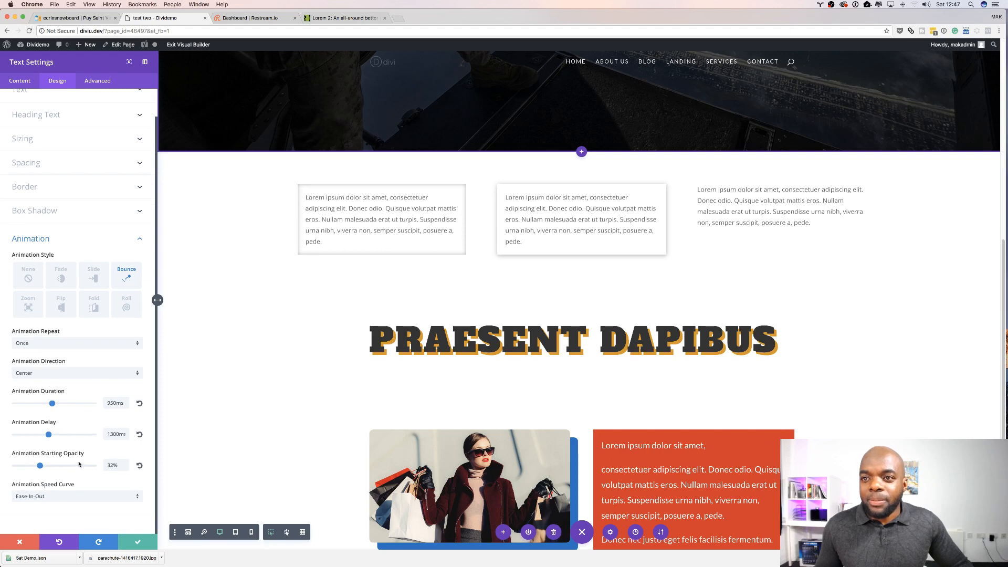
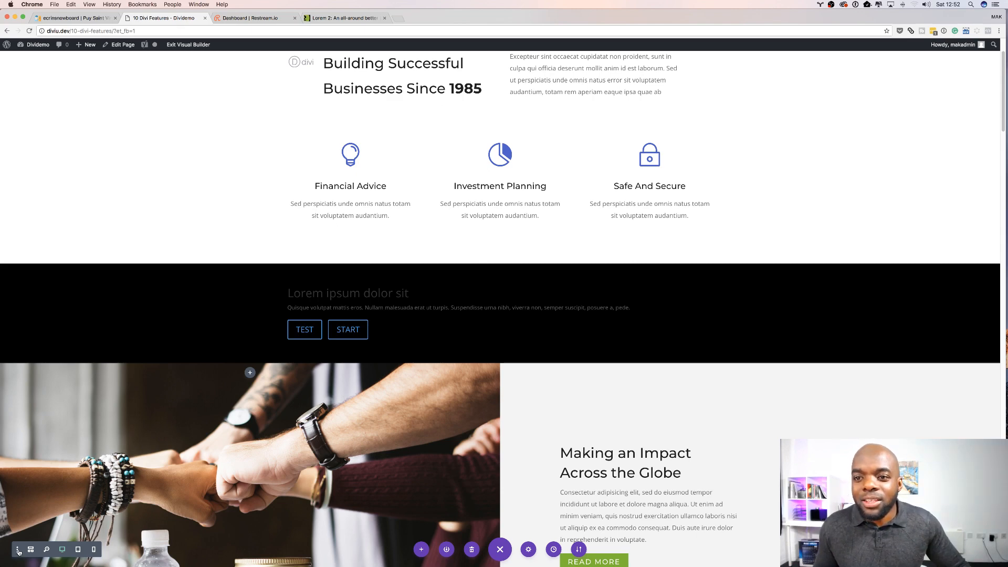
Step: Customize the builder settings toolbar by adding the click mode, hover mode and grid mode toggles
{"action": "left_click", "coordinate": [18, 550]}
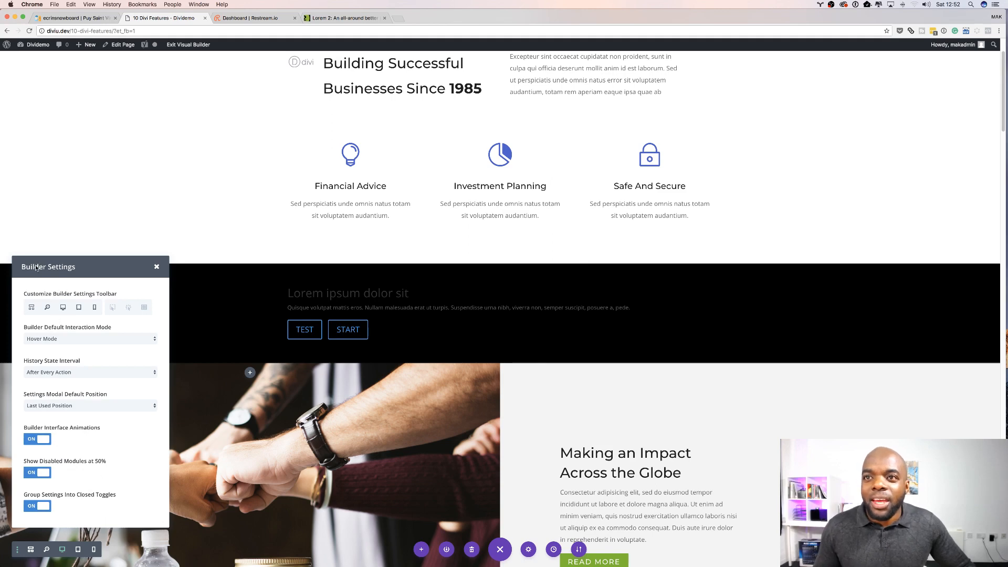
{"action": "left_click", "coordinate": [113, 309]}
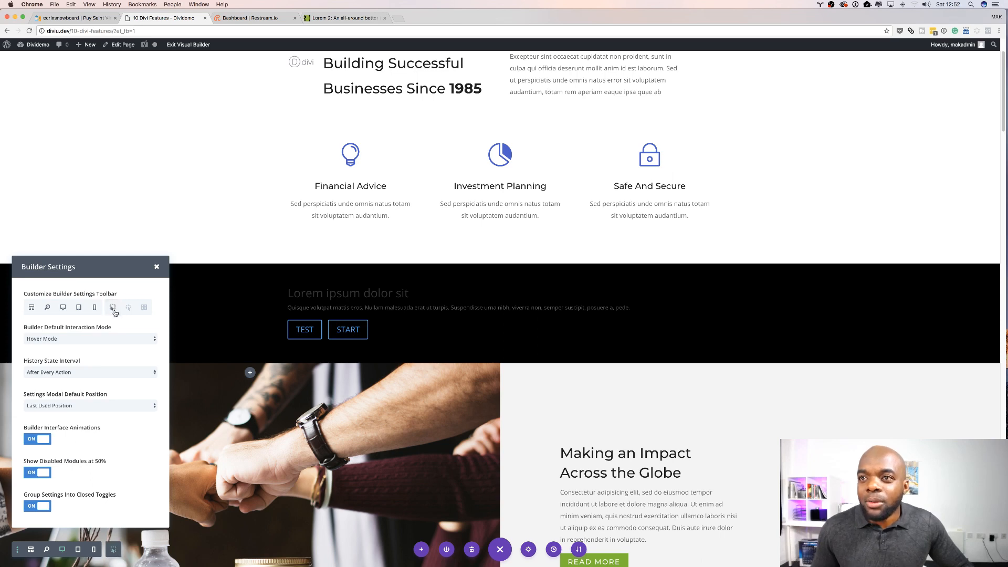
{"action": "left_click", "coordinate": [128, 309]}
{"action": "left_click", "coordinate": [144, 307]}
{"action": "left_click", "coordinate": [156, 266]}
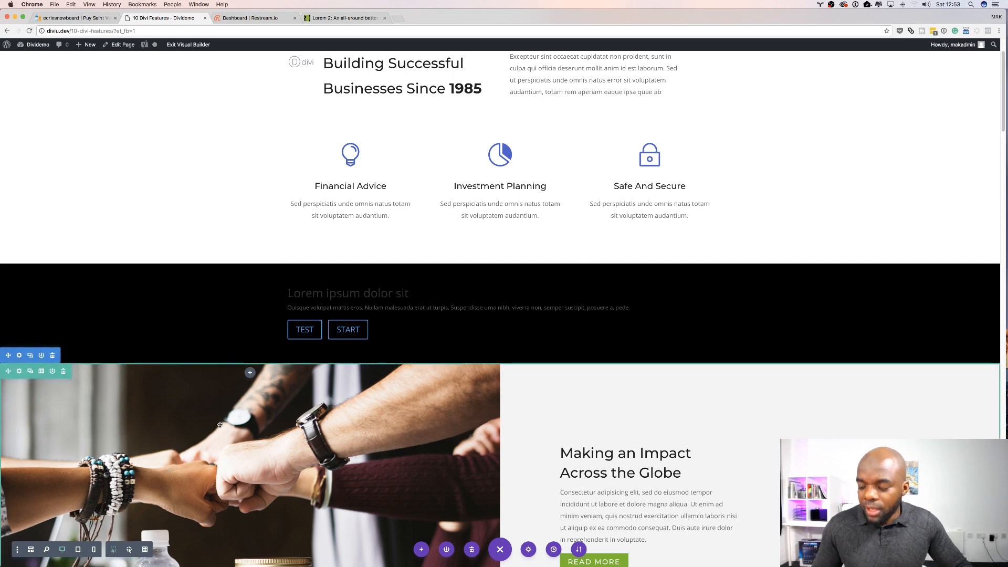
Step: Switch the page builder to wireframe view
{"action": "scroll", "coordinate": [374, 221], "scroll_direction": "down", "scroll_amount": 1}
{"action": "scroll", "coordinate": [376, 179], "scroll_direction": "up", "scroll_amount": 5}
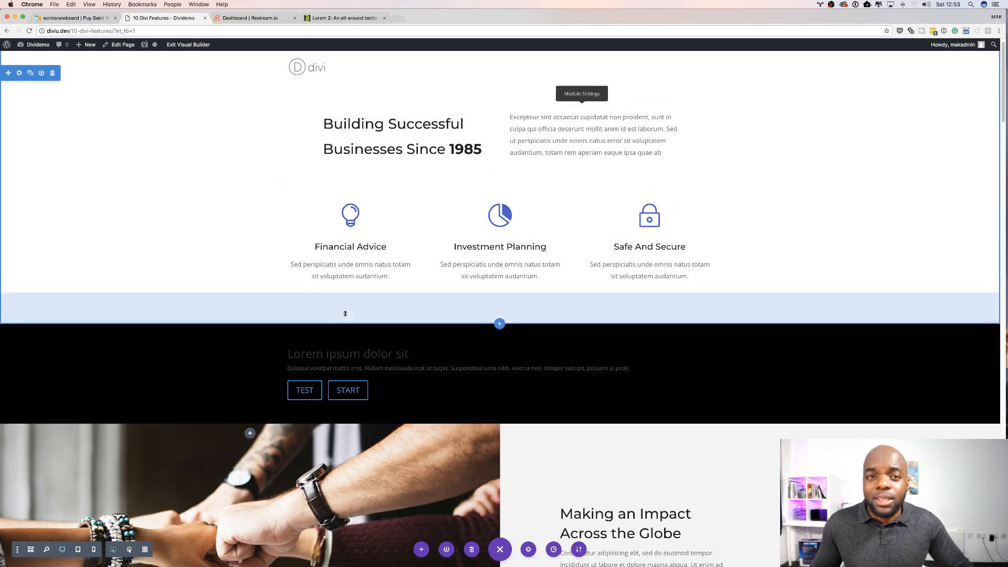
{"action": "scroll", "coordinate": [344, 313], "scroll_direction": "down", "scroll_amount": 5}
{"action": "scroll", "coordinate": [344, 312], "scroll_direction": "down", "scroll_amount": 3}
{"action": "scroll", "coordinate": [429, 189], "scroll_direction": "up", "scroll_amount": 8}
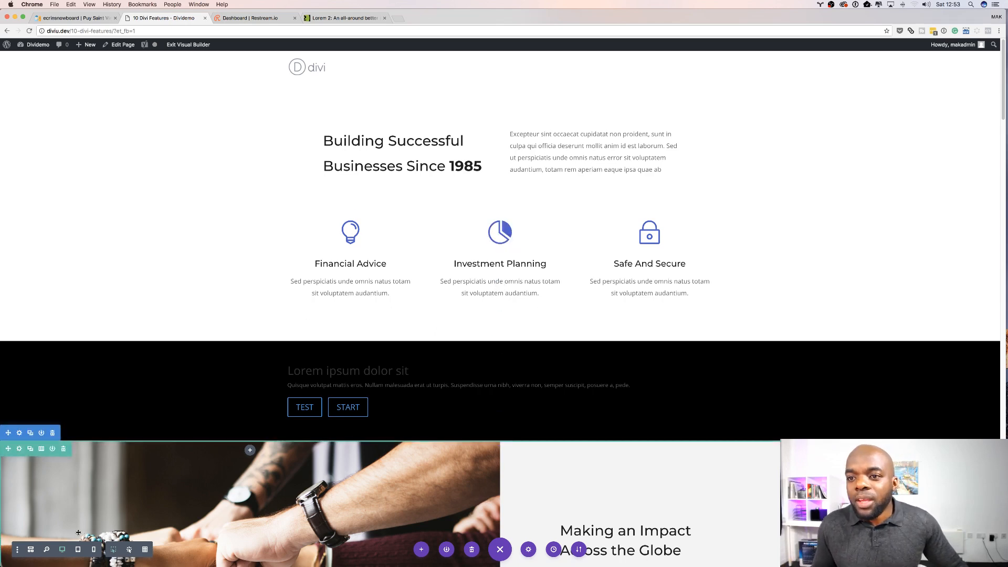
{"action": "left_click", "coordinate": [32, 550]}
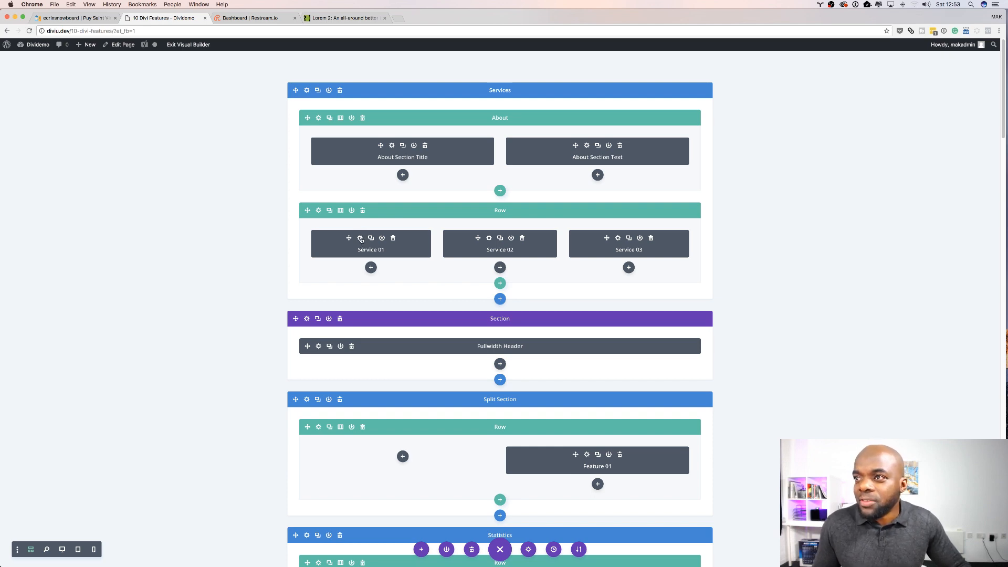
Step: Open the Service 01 blurb's settings from wireframe view, return to desktop view and close the settings
{"action": "left_click", "coordinate": [361, 238]}
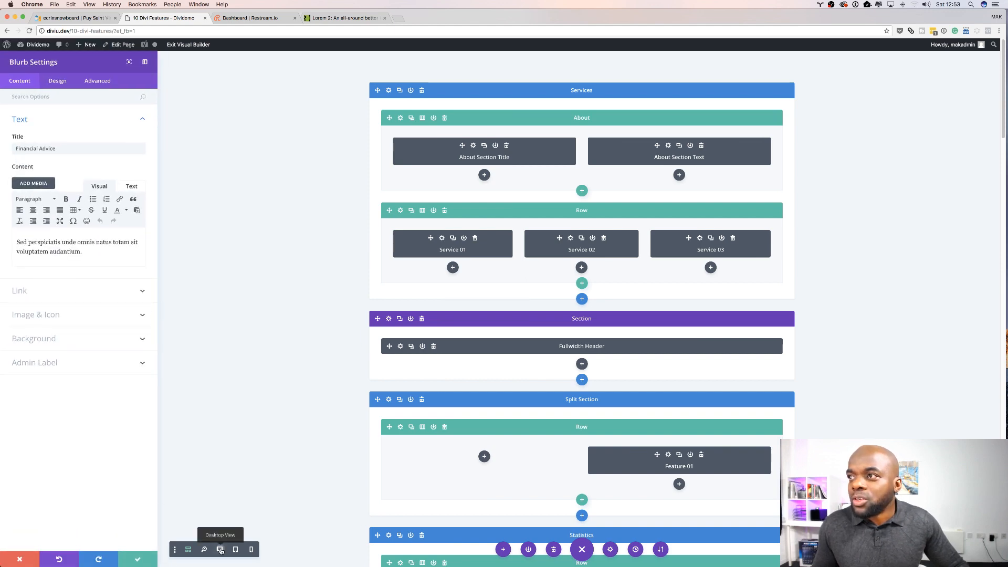
{"action": "left_click", "coordinate": [220, 548]}
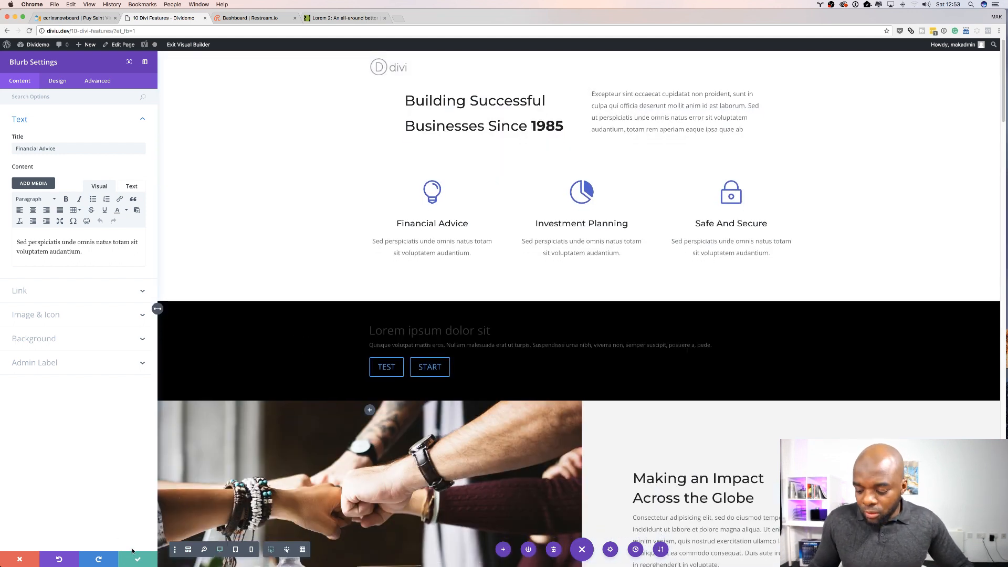
{"action": "left_click", "coordinate": [20, 560]}
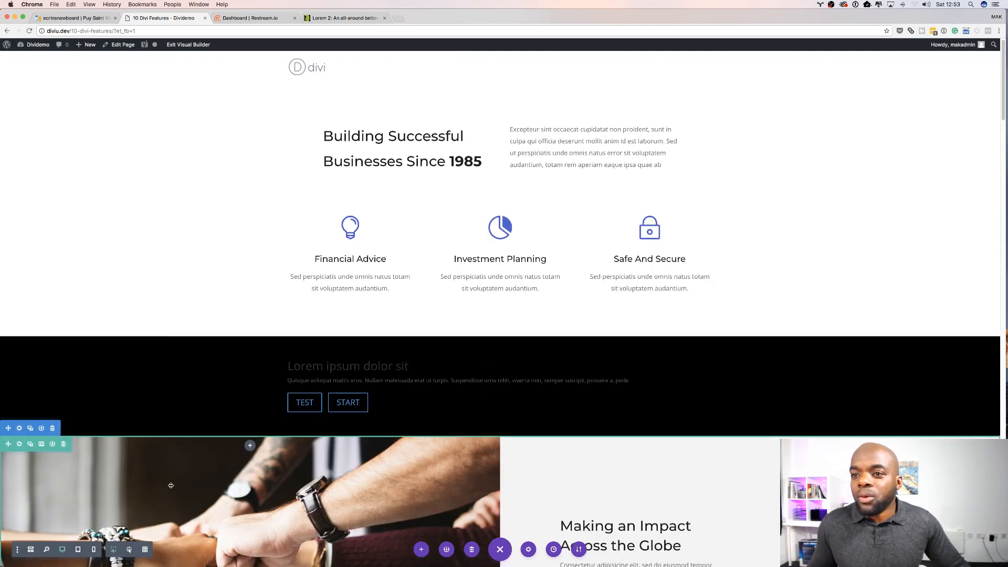
Step: Switch the builder to click mode and select the Safe And Secure blurb
{"action": "scroll", "coordinate": [134, 543], "scroll_direction": "down", "scroll_amount": 3}
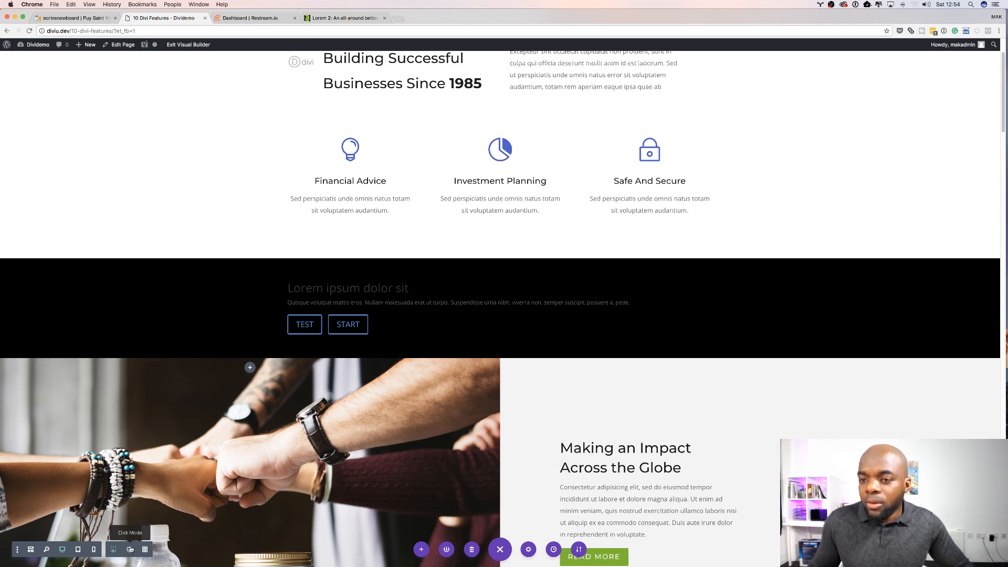
{"action": "left_click", "coordinate": [130, 549]}
{"action": "scroll", "coordinate": [170, 403], "scroll_direction": "down", "scroll_amount": 1}
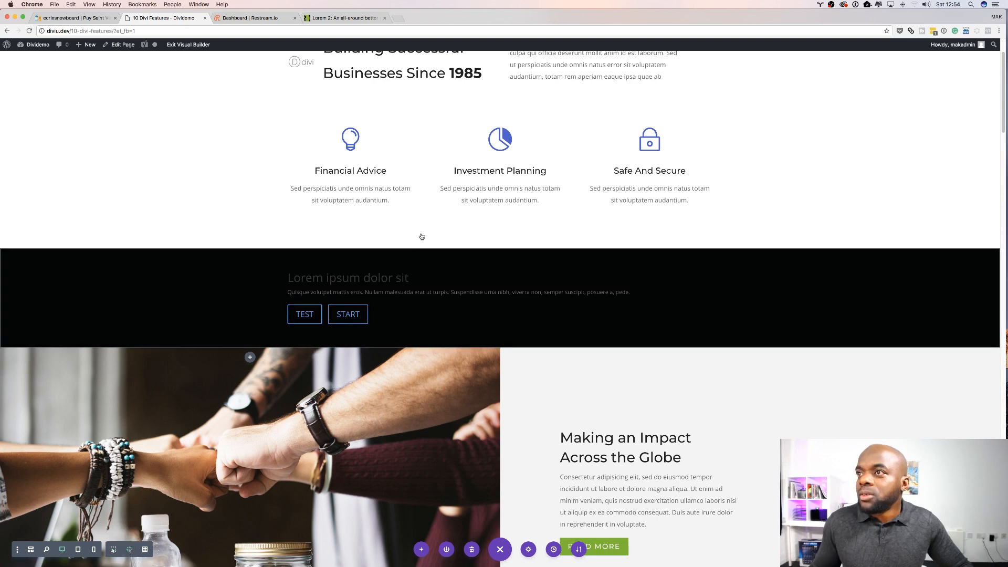
{"action": "scroll", "coordinate": [420, 239], "scroll_direction": "up", "scroll_amount": 3}
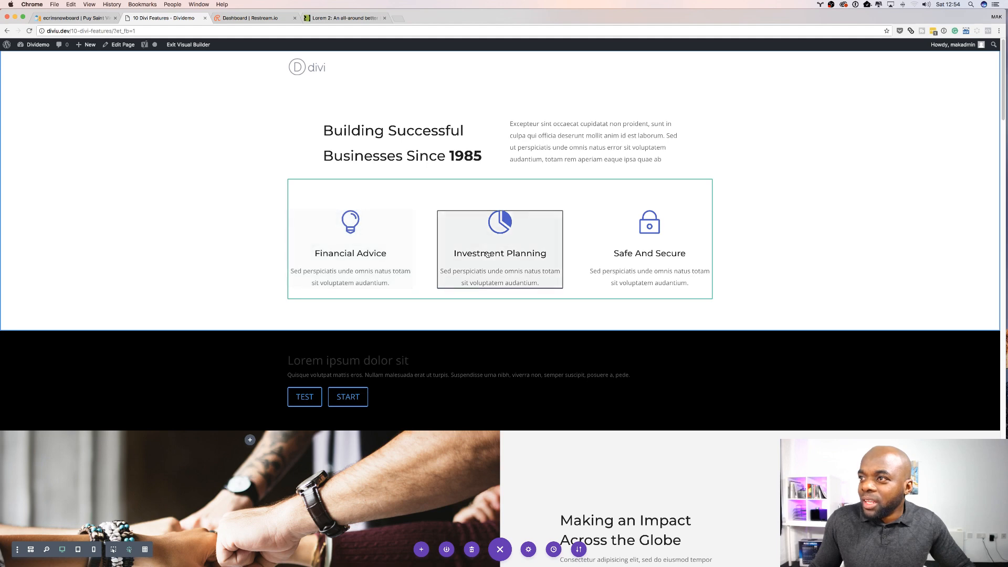
{"action": "left_click", "coordinate": [679, 231]}
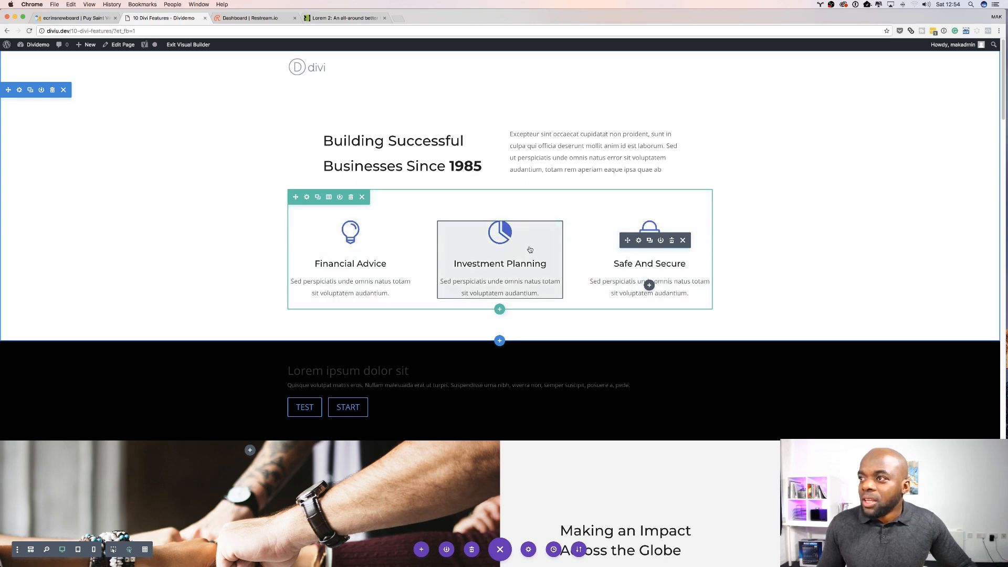
{"action": "mouse_move", "coordinate": [528, 251]}
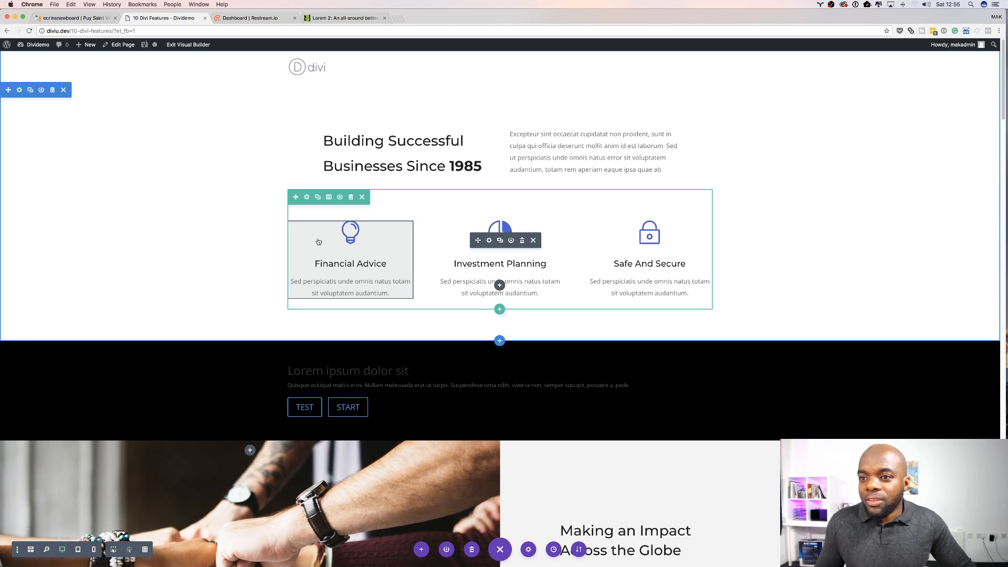
Step: Switch the builder to grid mode and scroll down to the Featured Case Studies section
{"action": "left_click", "coordinate": [145, 550]}
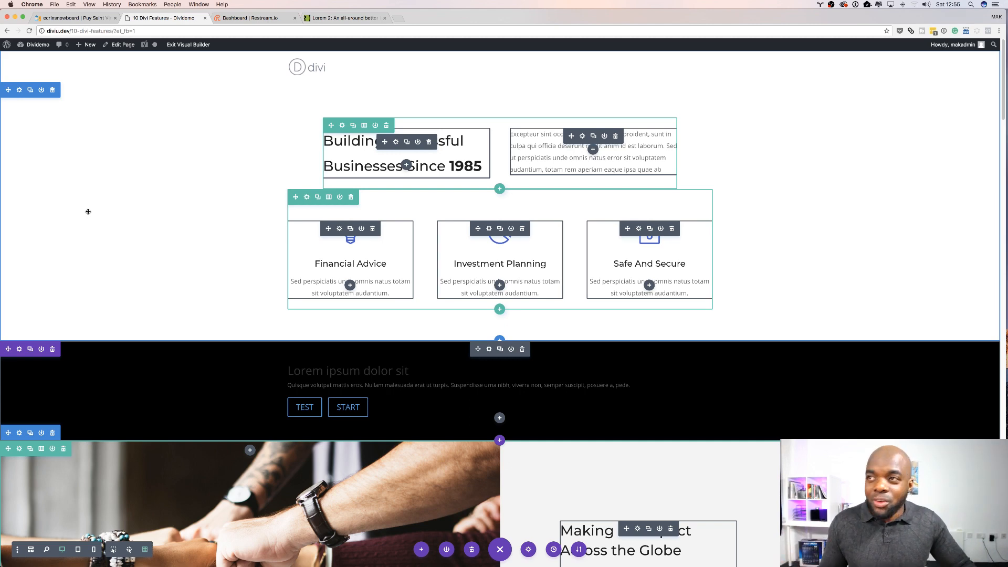
{"action": "scroll", "coordinate": [205, 257], "scroll_direction": "down", "scroll_amount": 1}
{"action": "scroll", "coordinate": [206, 257], "scroll_direction": "down", "scroll_amount": 15}
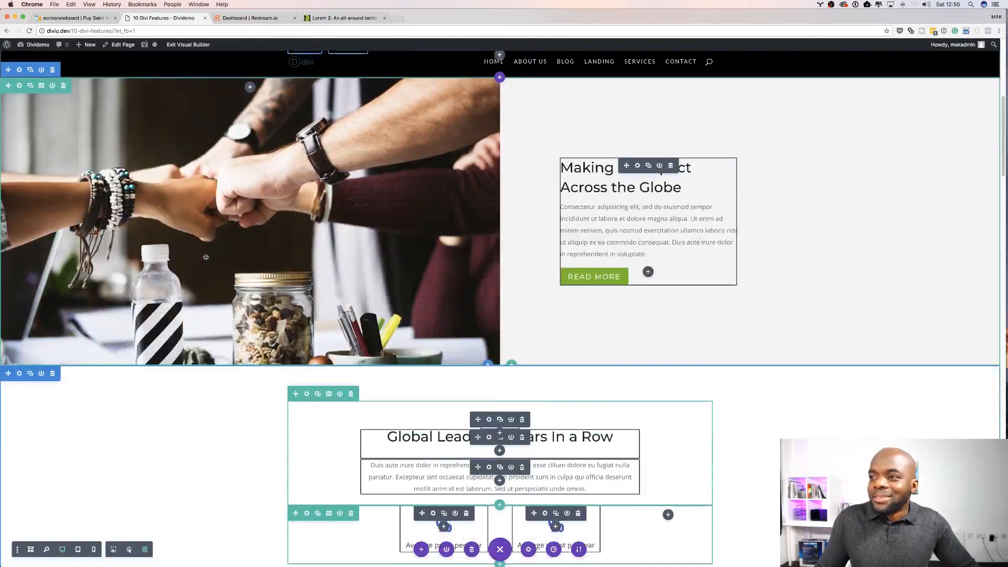
{"action": "scroll", "coordinate": [206, 257], "scroll_direction": "down", "scroll_amount": 11}
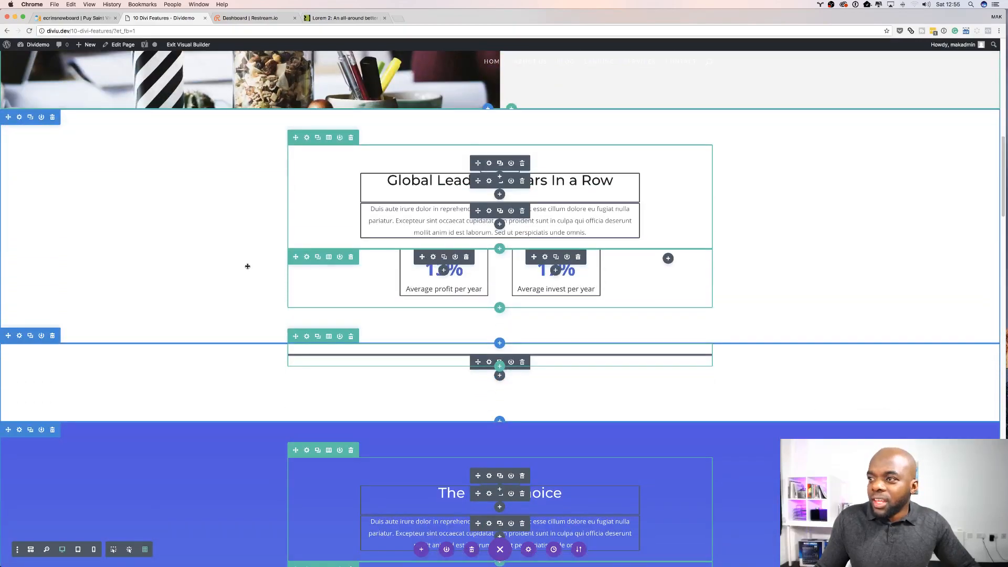
{"action": "scroll", "coordinate": [241, 264], "scroll_direction": "down", "scroll_amount": 19}
{"action": "scroll", "coordinate": [248, 266], "scroll_direction": "down", "scroll_amount": 5}
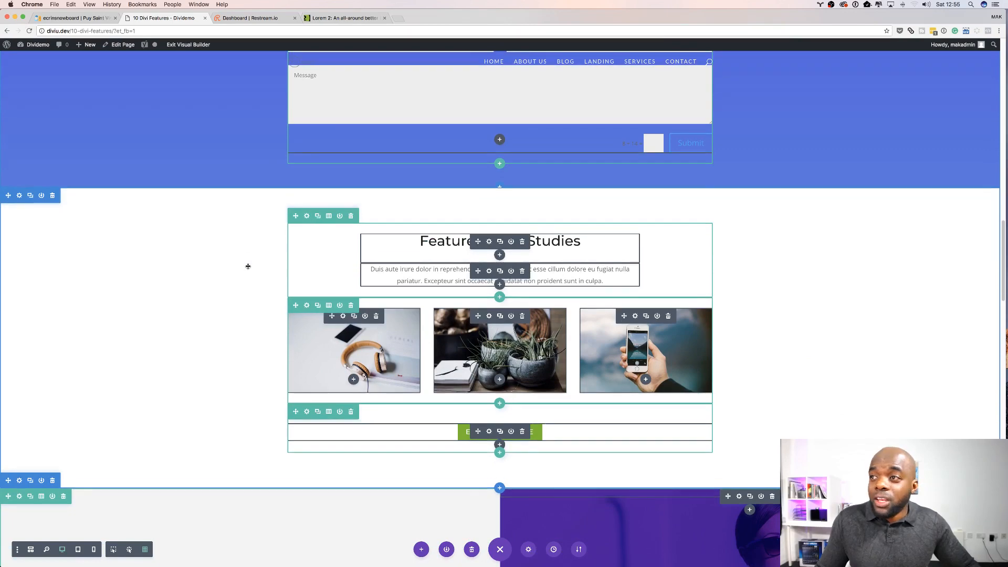
{"action": "scroll", "coordinate": [248, 266], "scroll_direction": "down", "scroll_amount": 2}
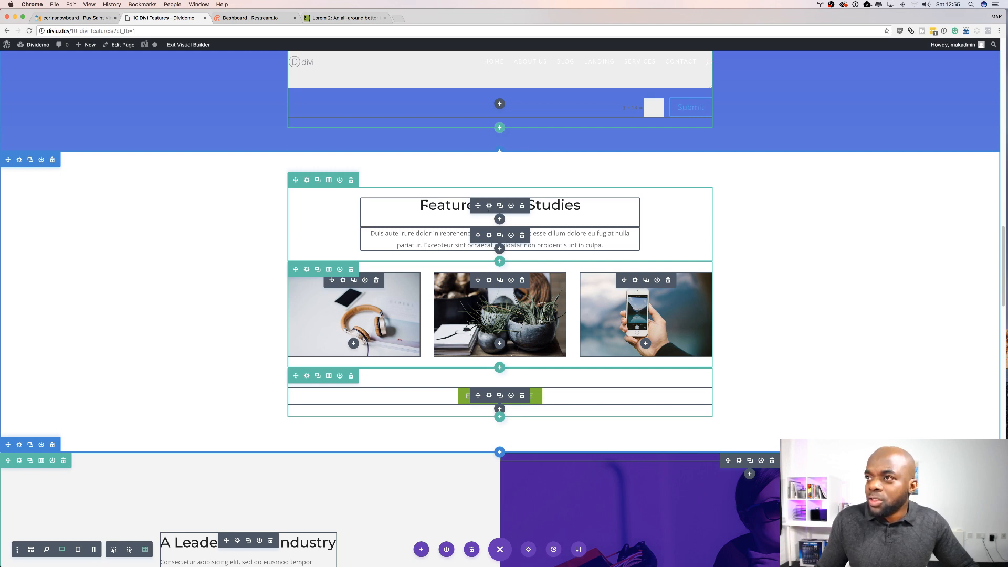
Step: Open the Featured Case Studies heading module's design settings, set its text size to 20px and save
{"action": "left_click", "coordinate": [428, 205]}
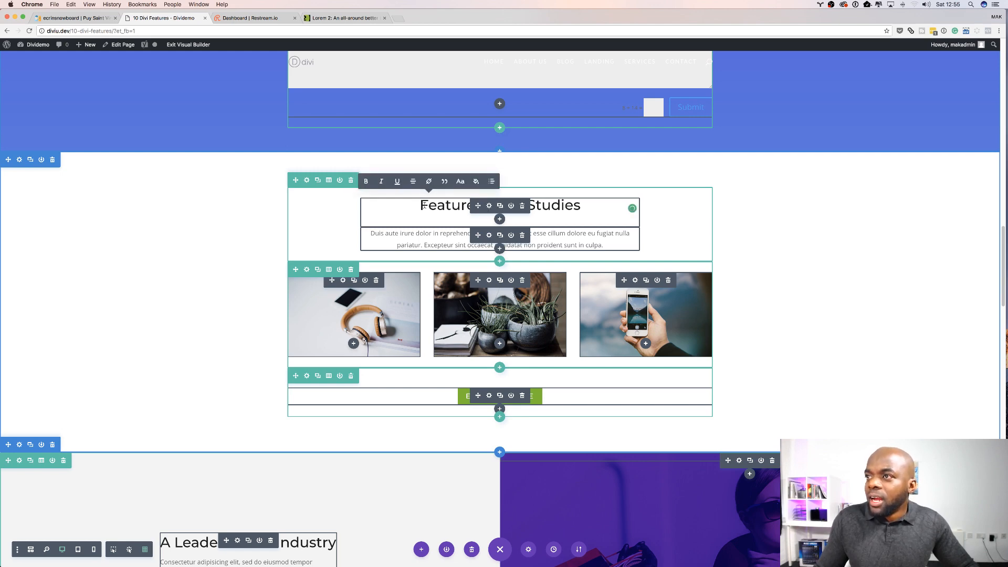
{"action": "left_click_drag", "start_coordinate": [428, 204], "coordinate": [598, 204]}
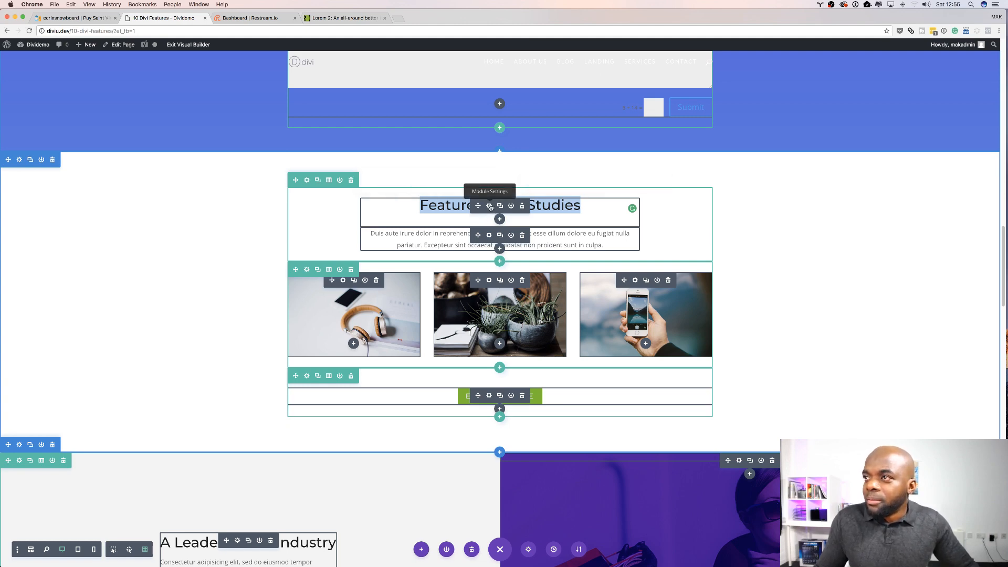
{"action": "left_click", "coordinate": [489, 207]}
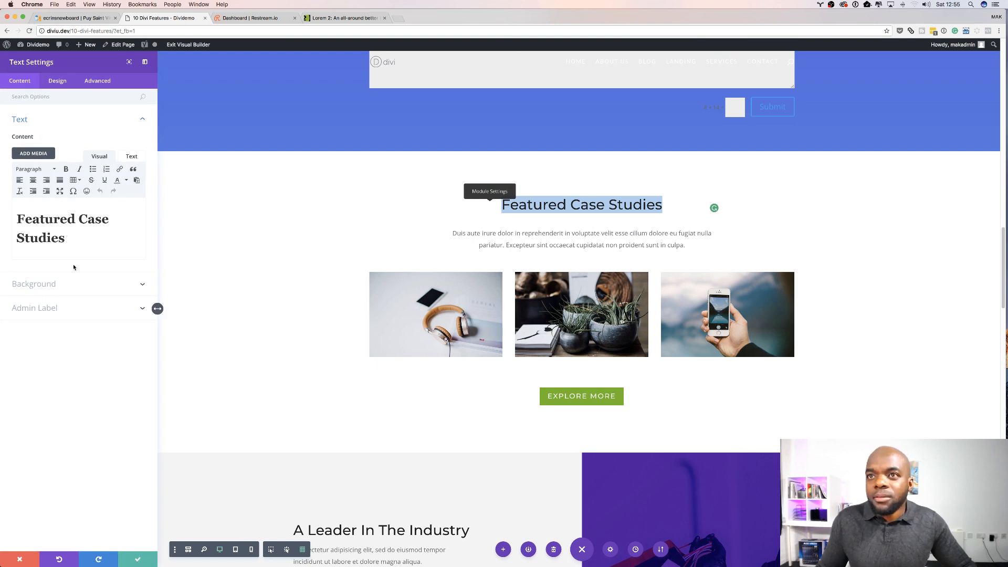
{"action": "left_click", "coordinate": [57, 81]}
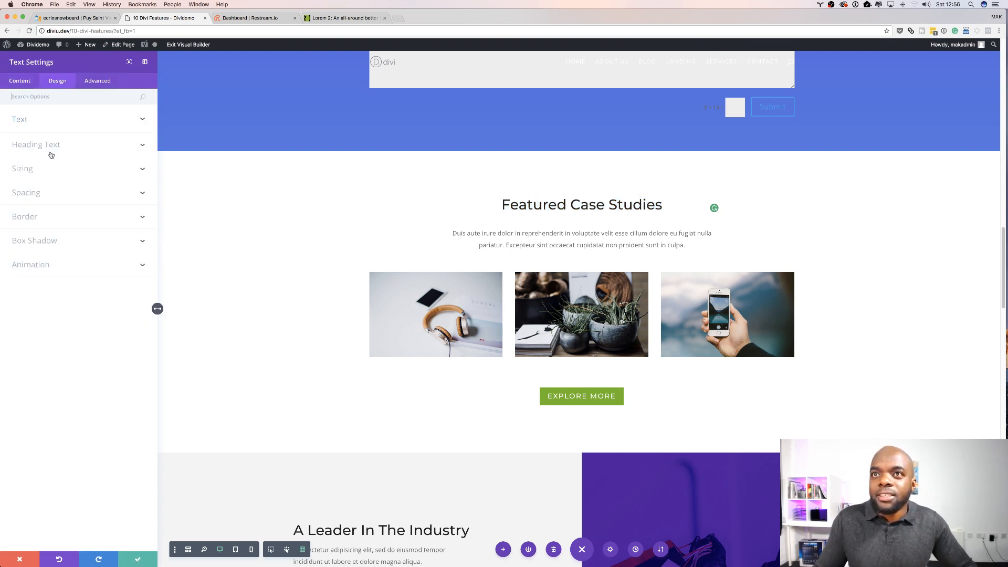
{"action": "left_click", "coordinate": [28, 121]}
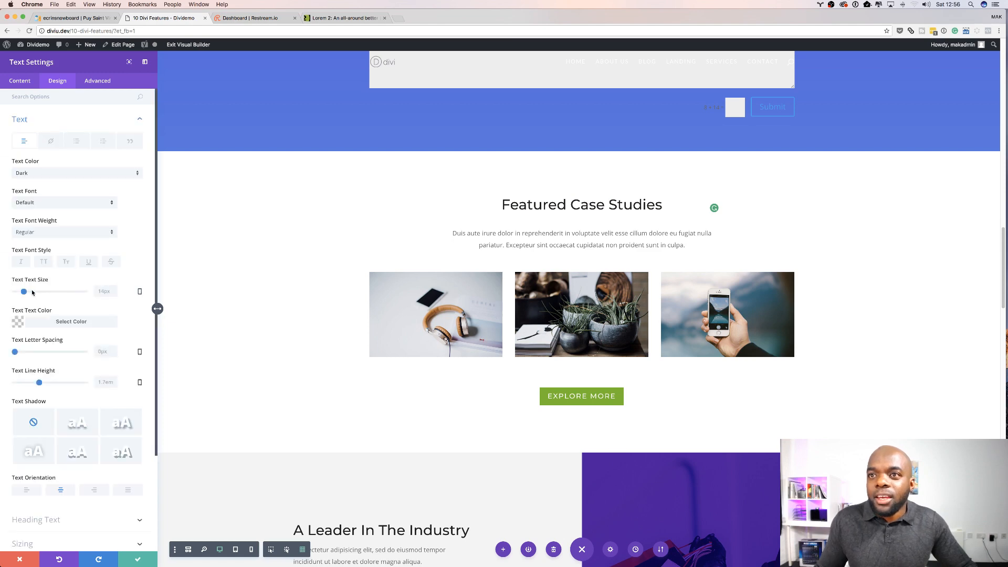
{"action": "left_click_drag", "start_coordinate": [23, 293], "coordinate": [28, 291]}
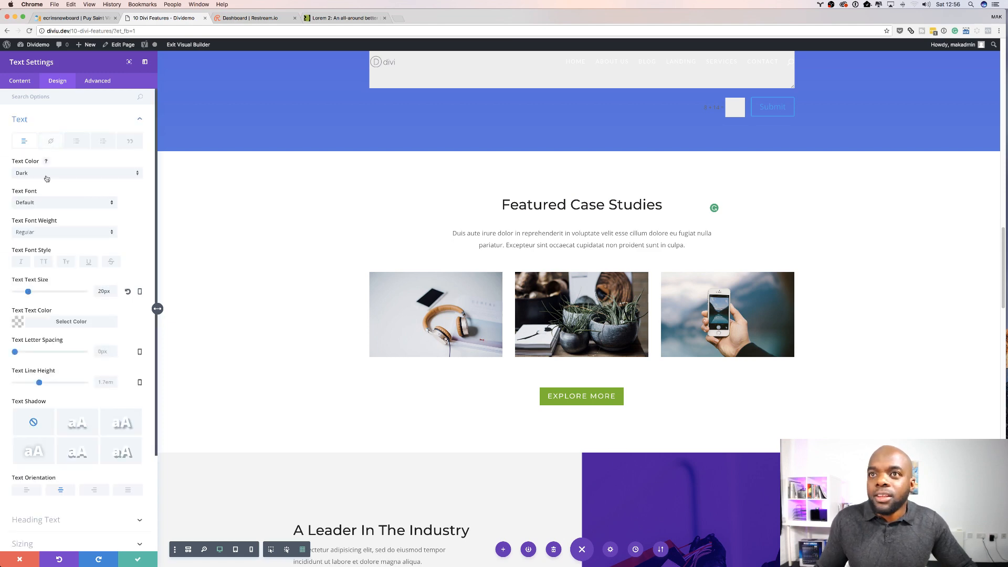
{"action": "scroll", "coordinate": [50, 472], "scroll_direction": "down", "scroll_amount": 3}
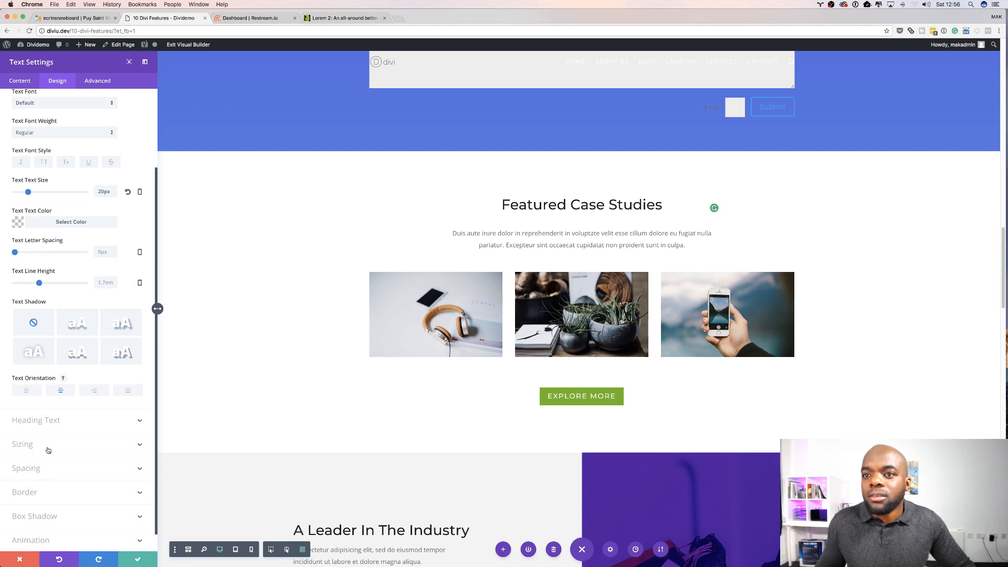
{"action": "left_click", "coordinate": [49, 421]}
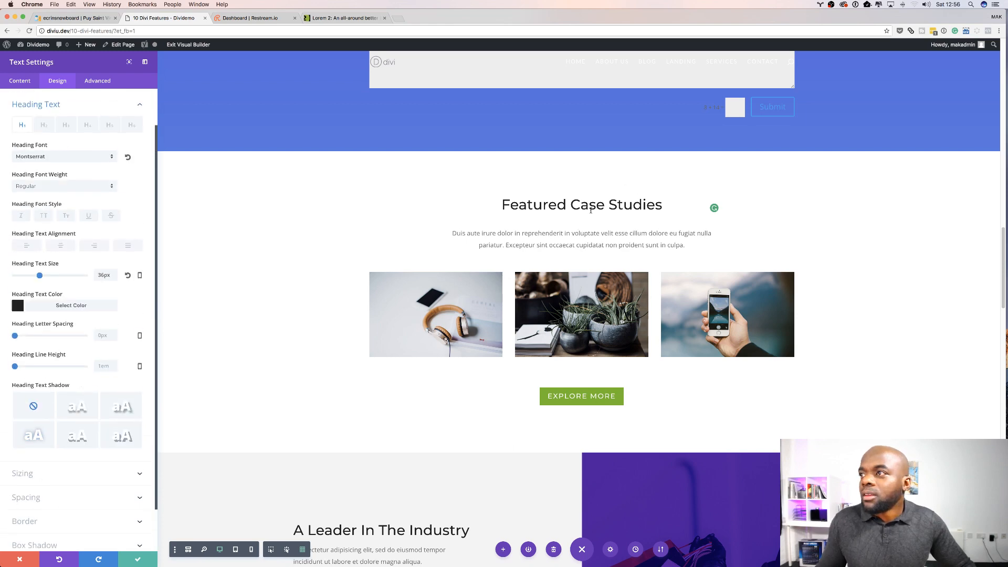
{"action": "left_click", "coordinate": [138, 559]}
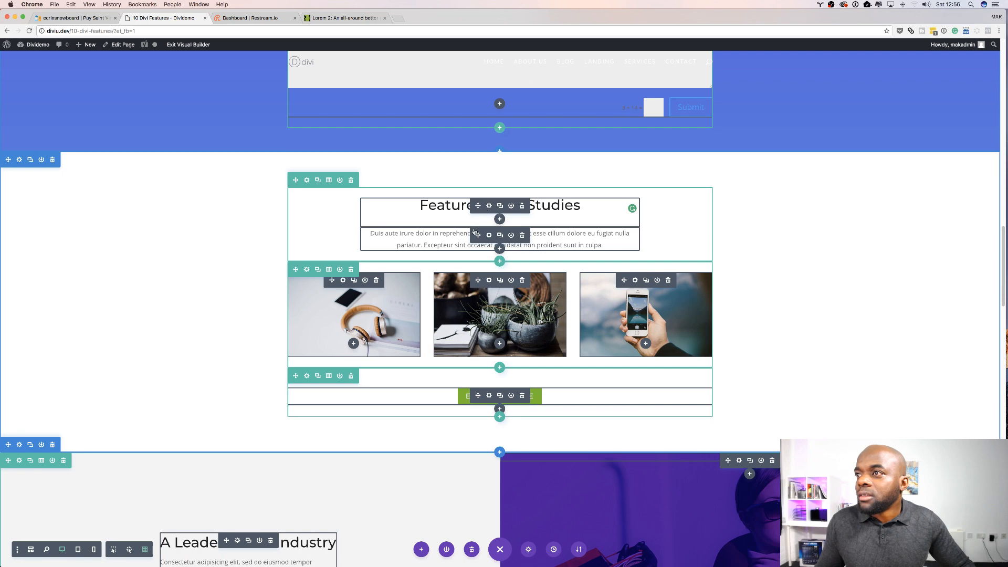
Step: Set the text size of the paragraph module below the Featured Case Studies heading to 18px and save
{"action": "left_click", "coordinate": [488, 235]}
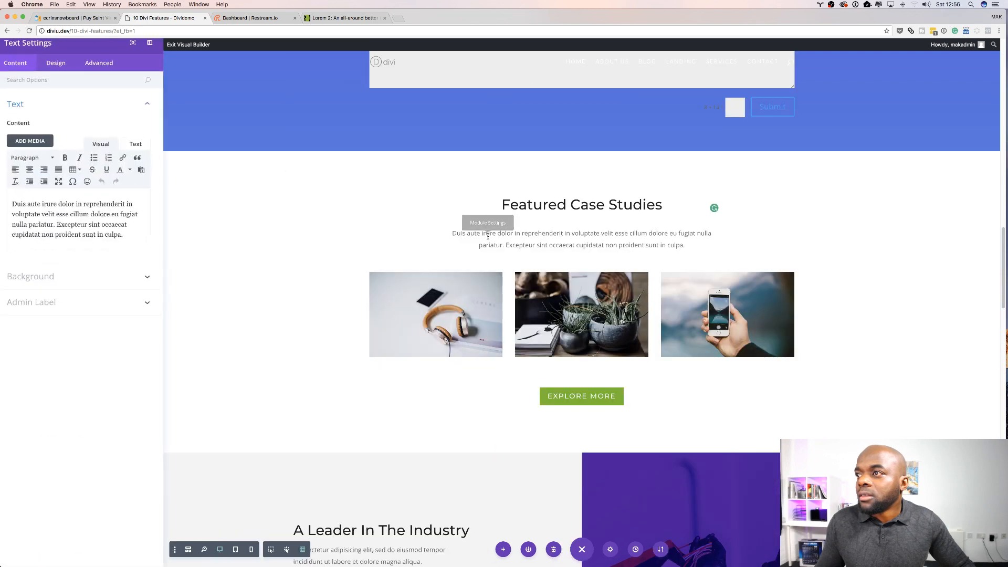
{"action": "left_click", "coordinate": [57, 82]}
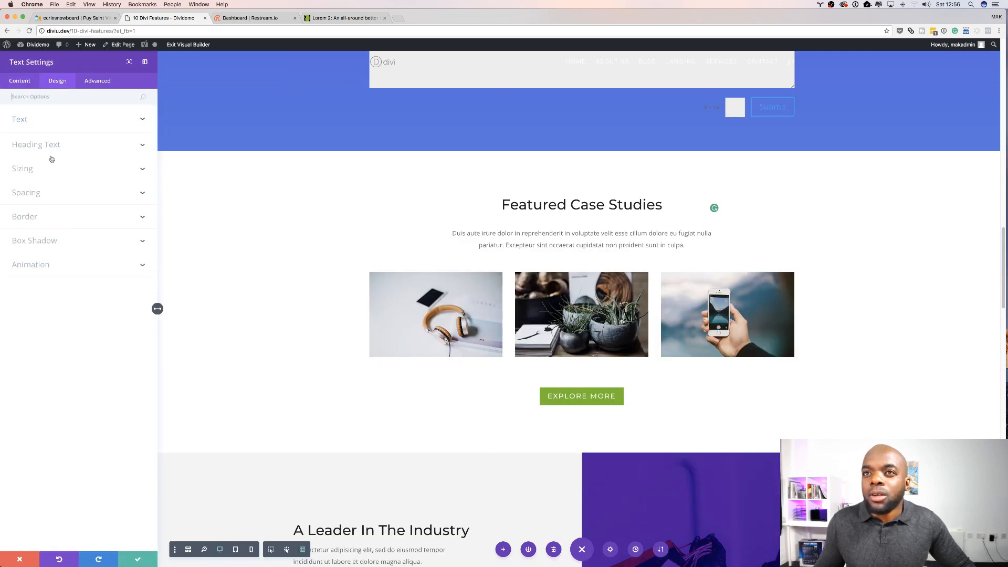
{"action": "left_click", "coordinate": [33, 123]}
{"action": "left_click_drag", "start_coordinate": [24, 293], "coordinate": [27, 292]}
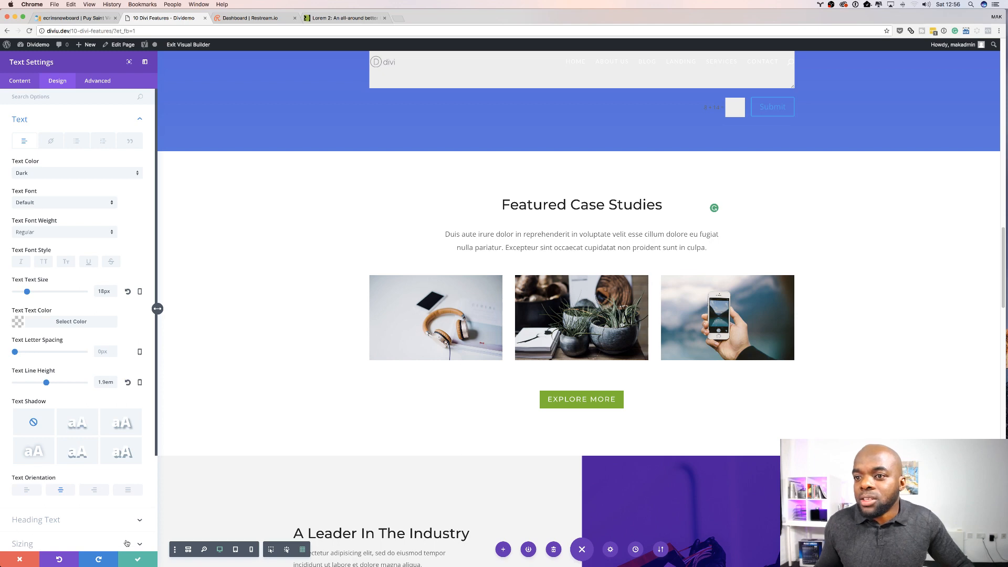
{"action": "left_click", "coordinate": [137, 558]}
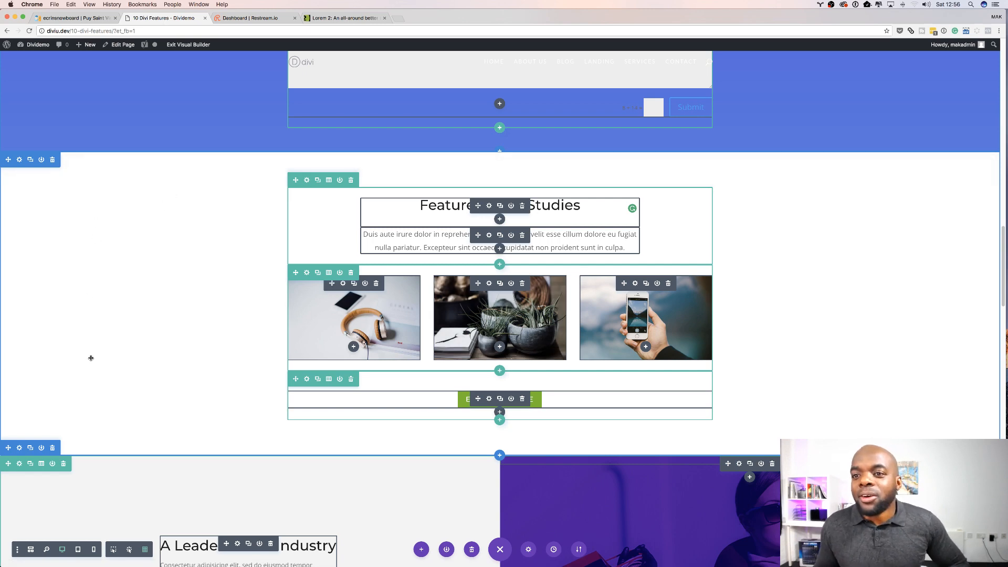
{"action": "scroll", "coordinate": [159, 479], "scroll_direction": "down", "scroll_amount": 5}
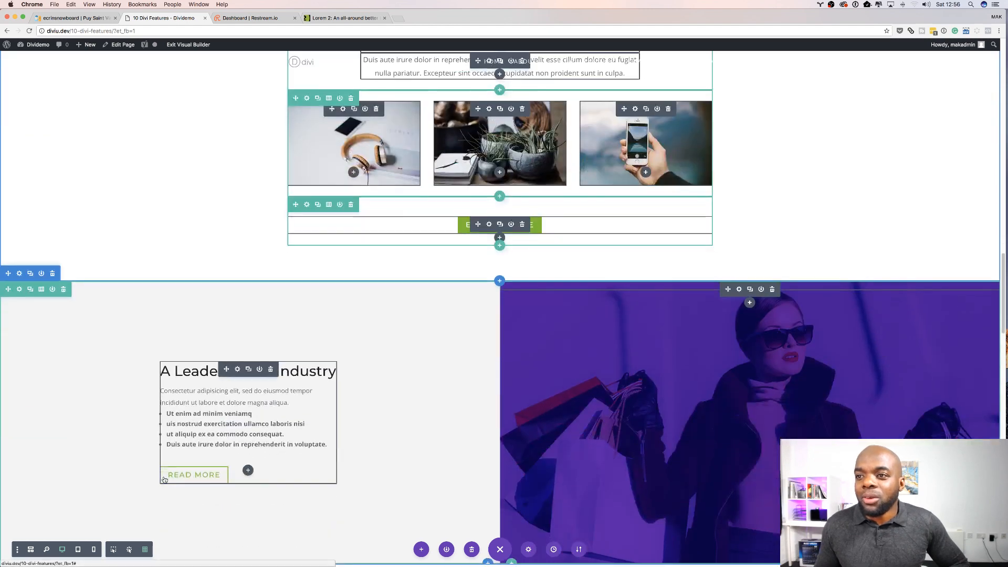